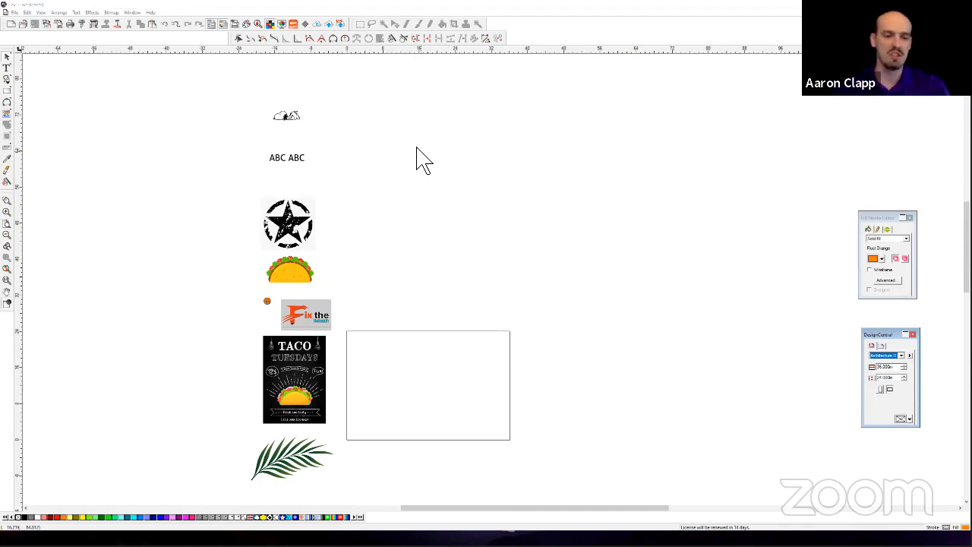
Examine the outline and edge quality of the black-and-white cartoon dog image up close.
{"action": "scroll", "coordinate": [297, 112], "scroll_direction": "up", "scroll_amount": 5}
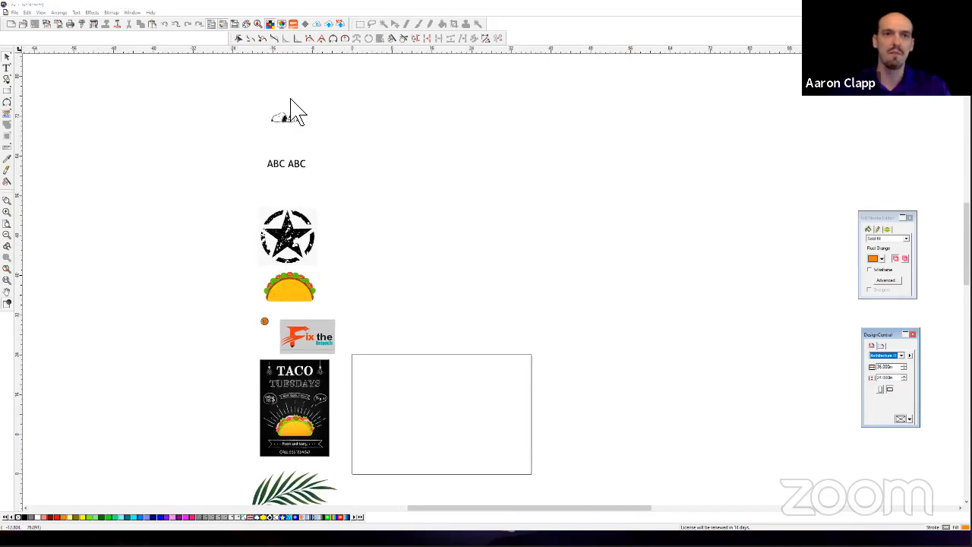
{"action": "scroll", "coordinate": [291, 101], "scroll_direction": "up", "scroll_amount": 5}
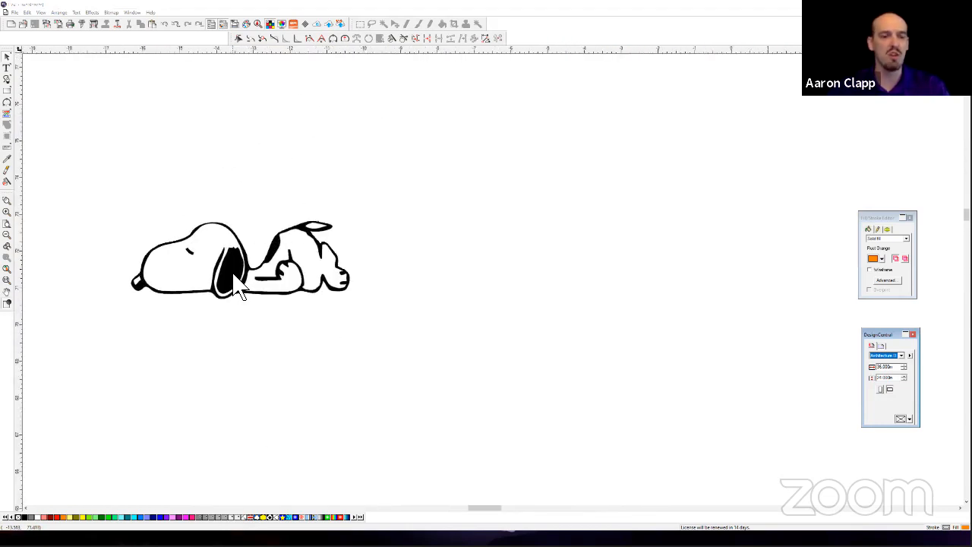
{"action": "scroll", "coordinate": [202, 290], "scroll_direction": "up", "scroll_amount": 3}
{"action": "scroll", "coordinate": [201, 290], "scroll_direction": "up", "scroll_amount": 5}
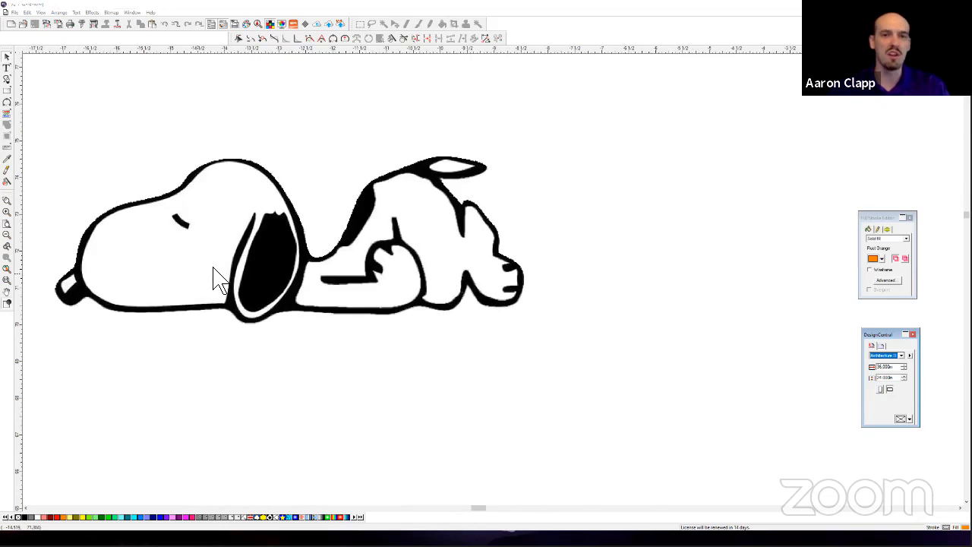
{"action": "scroll", "coordinate": [317, 277], "scroll_direction": "up", "scroll_amount": 5}
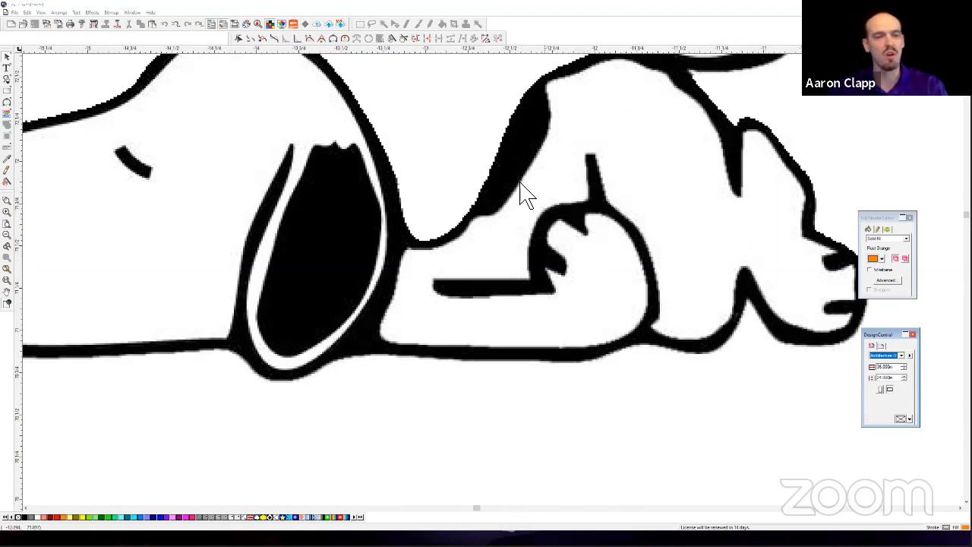
{"action": "scroll", "coordinate": [339, 196], "scroll_direction": "down", "scroll_amount": 1}
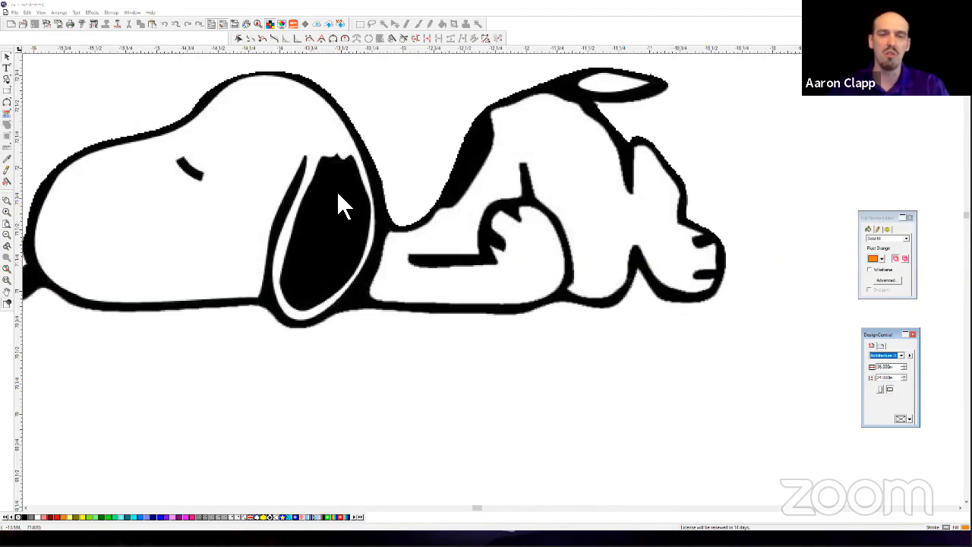
{"action": "scroll", "coordinate": [309, 193], "scroll_direction": "down", "scroll_amount": 3}
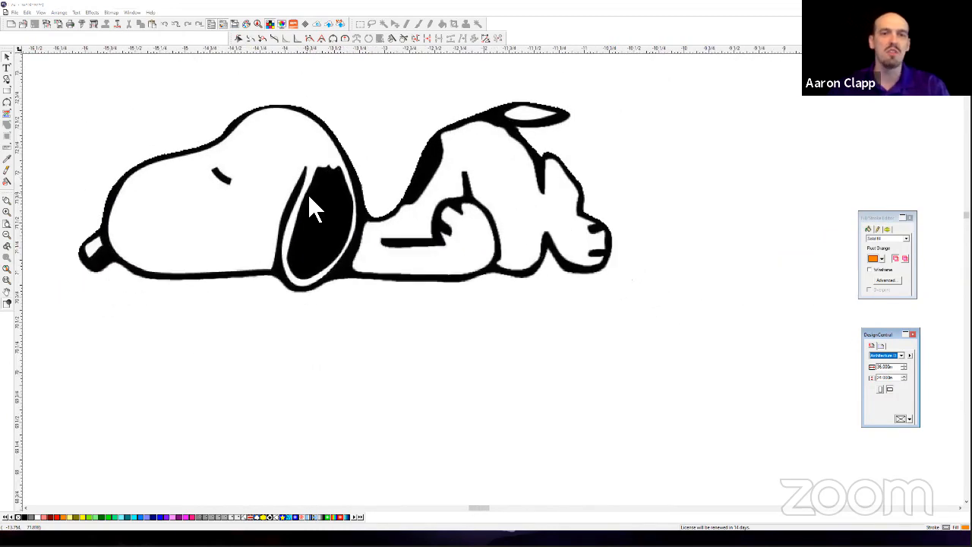
{"action": "scroll", "coordinate": [307, 206], "scroll_direction": "down", "scroll_amount": 2}
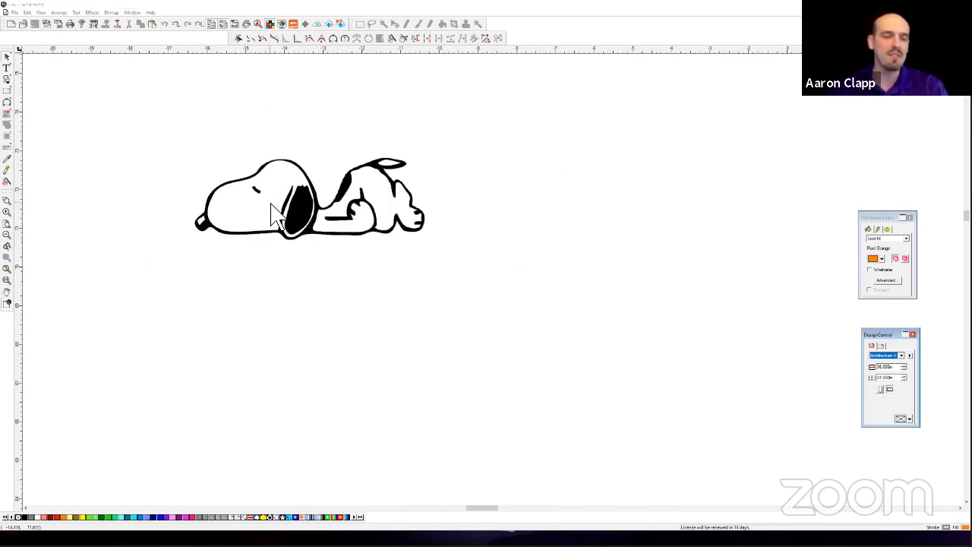
Select the cartoon dog bitmap, show its bitmap properties in DesignCentral, and remove its transparency.
{"action": "left_click", "coordinate": [348, 186]}
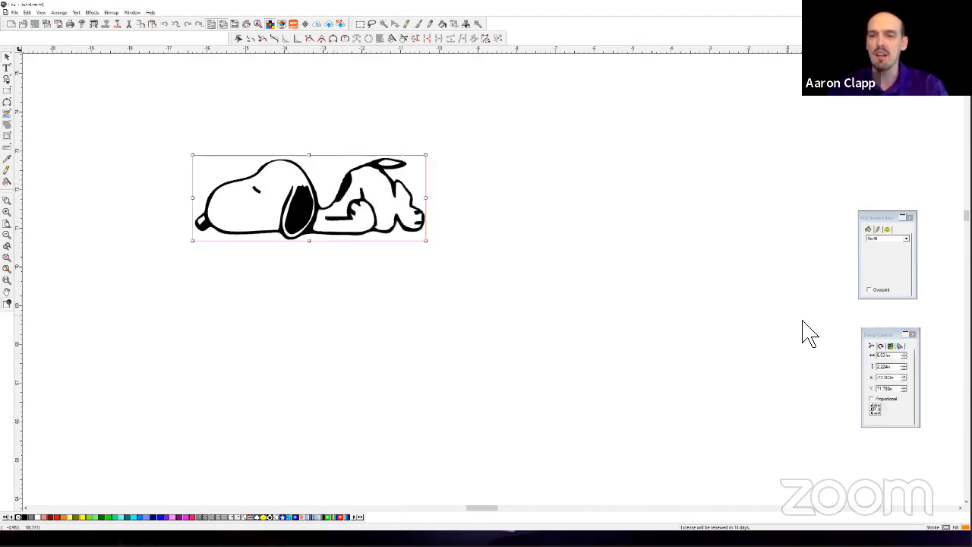
{"action": "left_click", "coordinate": [871, 335]}
{"action": "left_click_drag", "start_coordinate": [870, 332], "coordinate": [796, 218]}
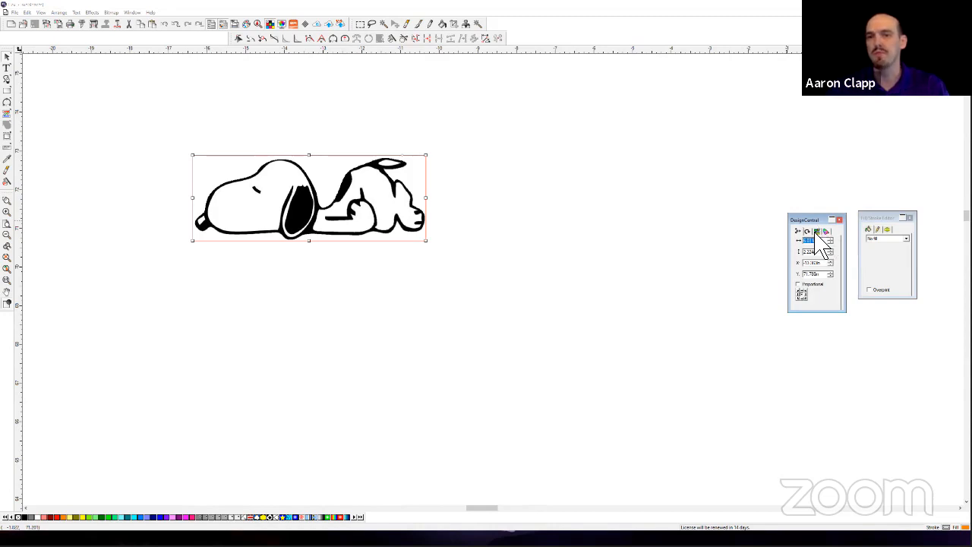
{"action": "left_click", "coordinate": [819, 233]}
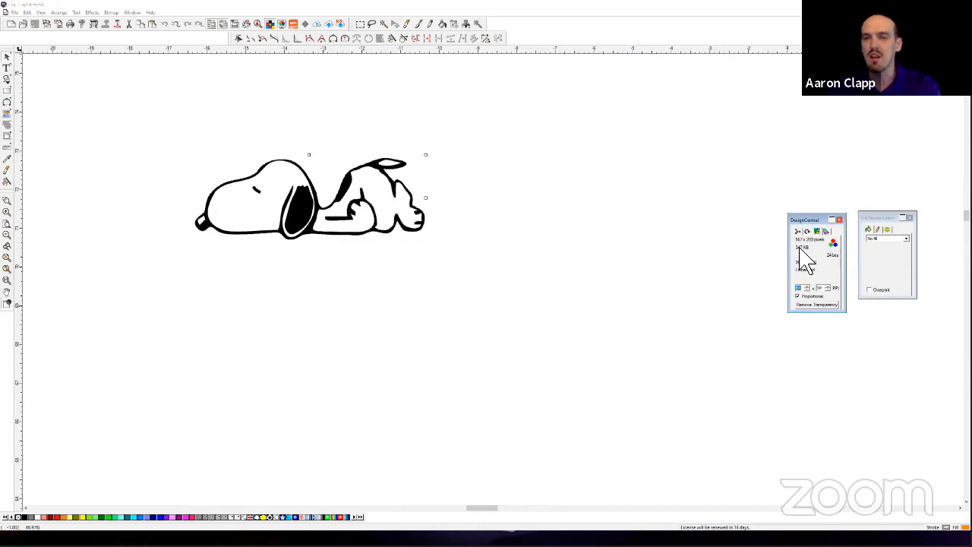
{"action": "left_click", "coordinate": [823, 305]}
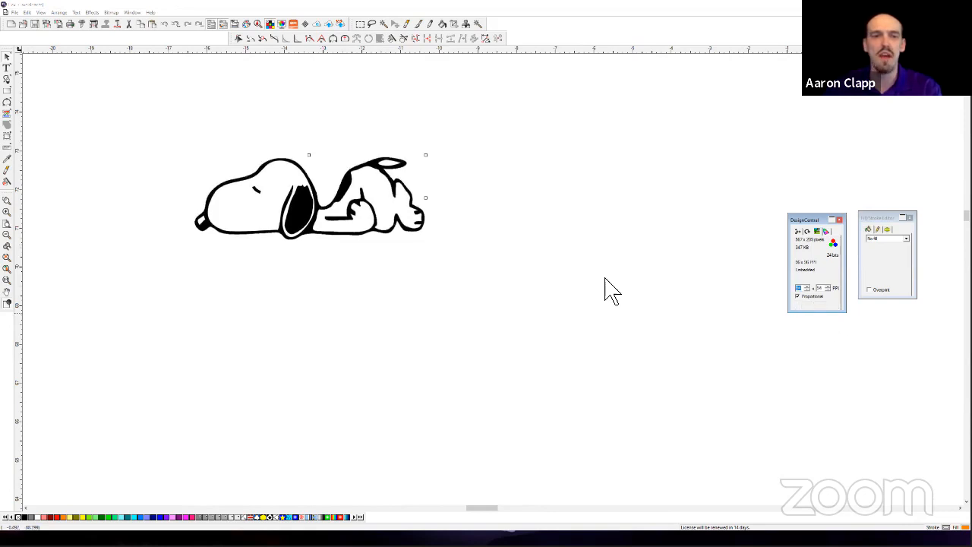
Reselect the cartoon dog bitmap and move it slightly down on the canvas.
{"action": "left_click", "coordinate": [582, 243]}
{"action": "left_click", "coordinate": [349, 199]}
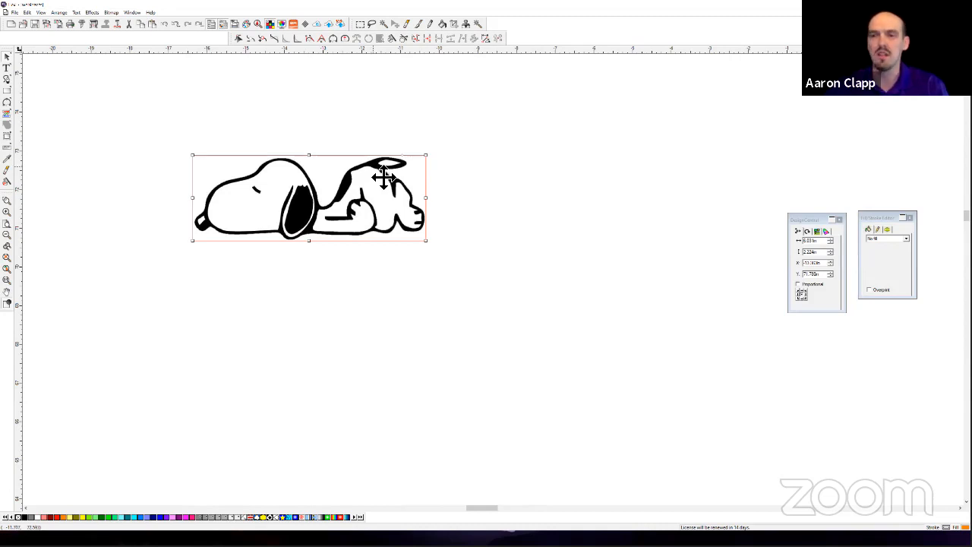
{"action": "left_click_drag", "start_coordinate": [383, 176], "coordinate": [382, 195]}
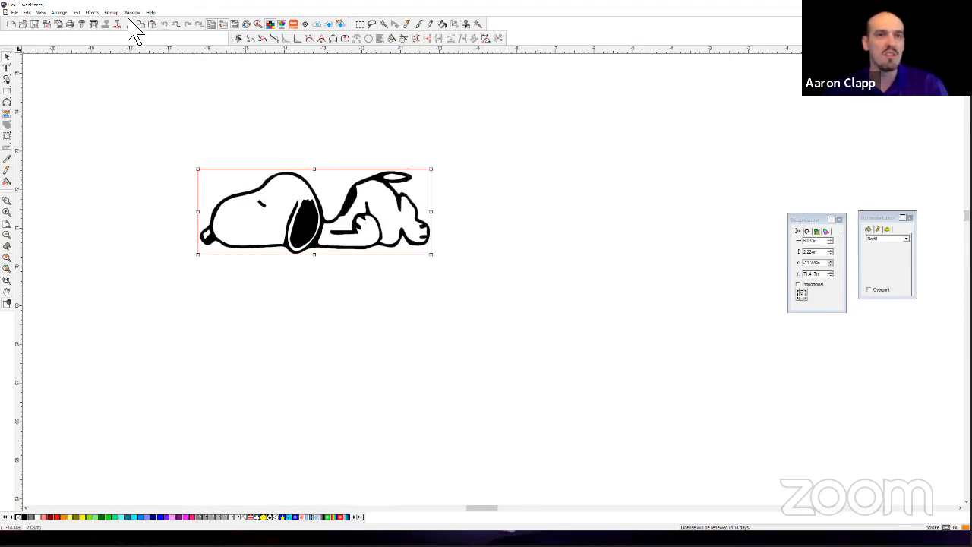
Try a Contour Cut around the dog bitmap with the offset set to 0.
{"action": "left_click", "coordinate": [92, 13]}
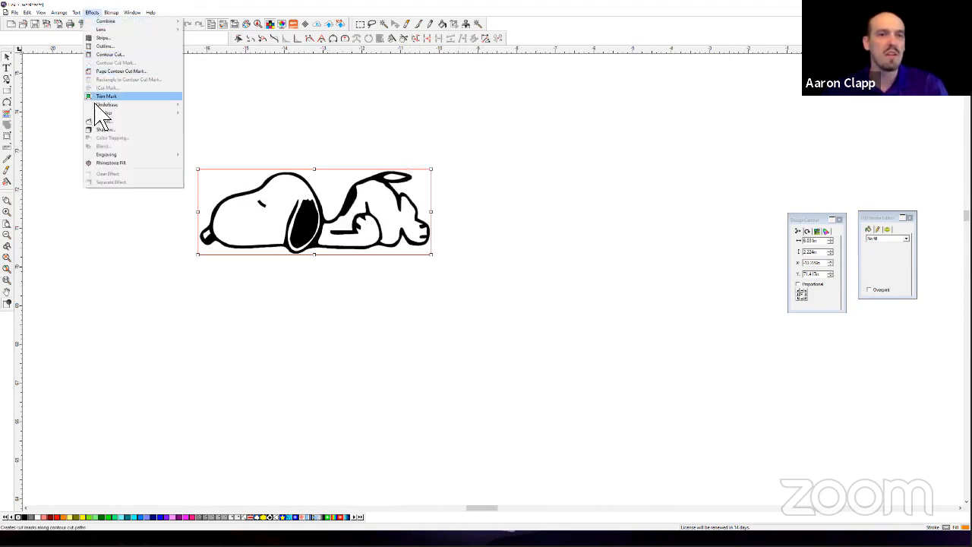
{"action": "left_click", "coordinate": [109, 54]}
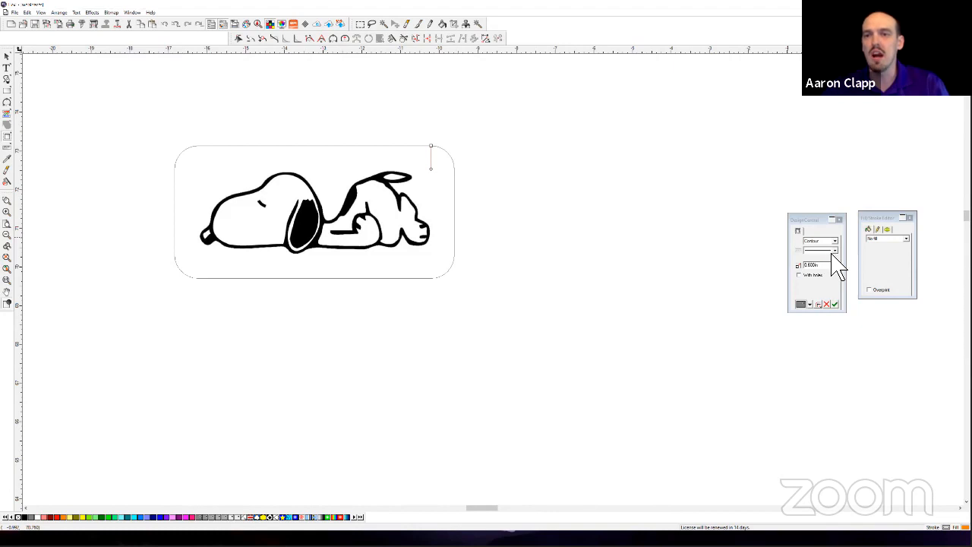
{"action": "left_click_drag", "start_coordinate": [829, 266], "coordinate": [788, 268]}
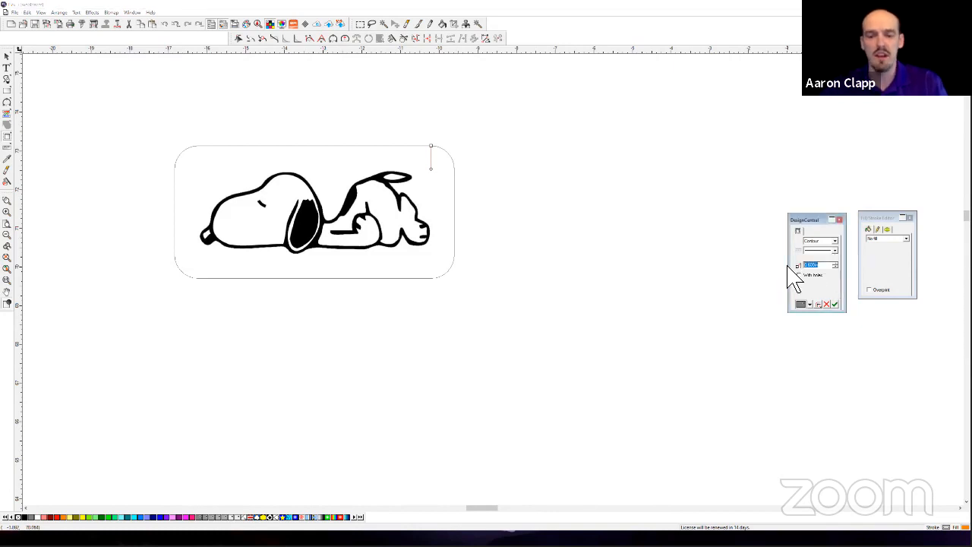
{"action": "type", "text": "0"}
{"action": "key", "text": "Return"}
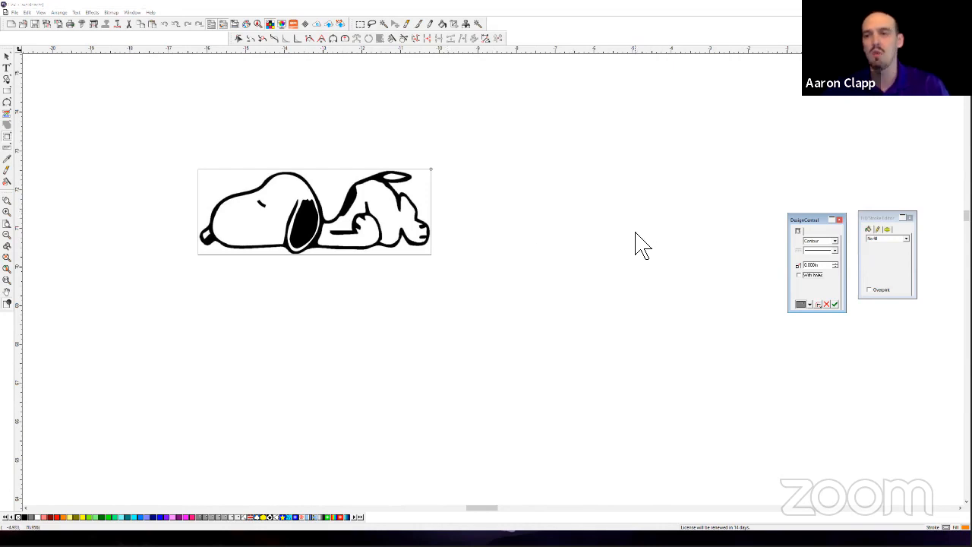
{"action": "key", "text": "Escape"}
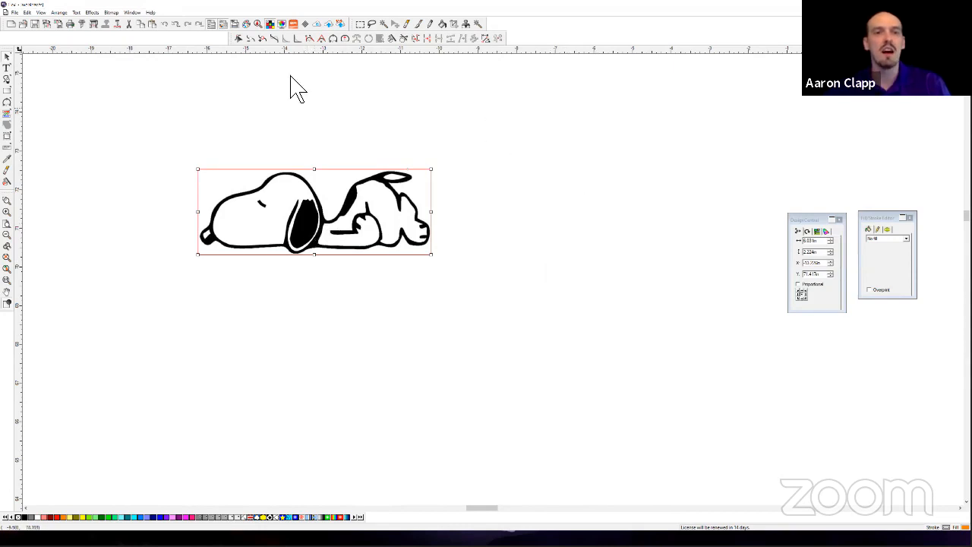
Start Make Transparent on the dog bitmap and select the white background surrounding the dog.
{"action": "left_click", "coordinate": [112, 13]}
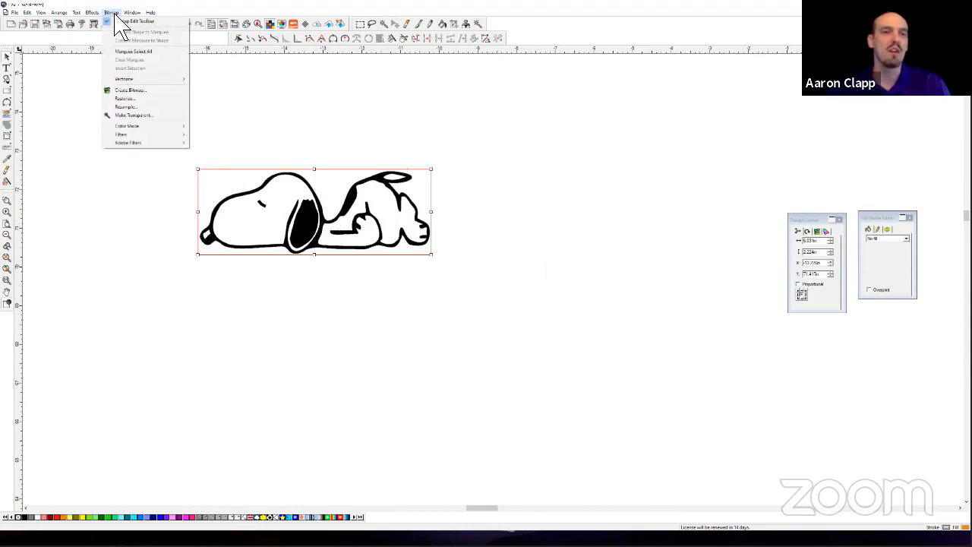
{"action": "left_click", "coordinate": [137, 116]}
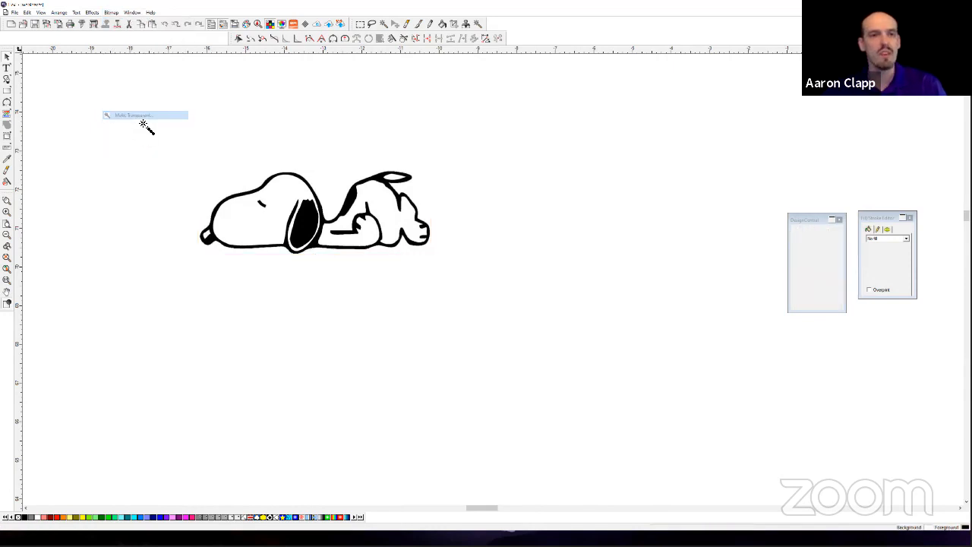
{"action": "left_click", "coordinate": [232, 188]}
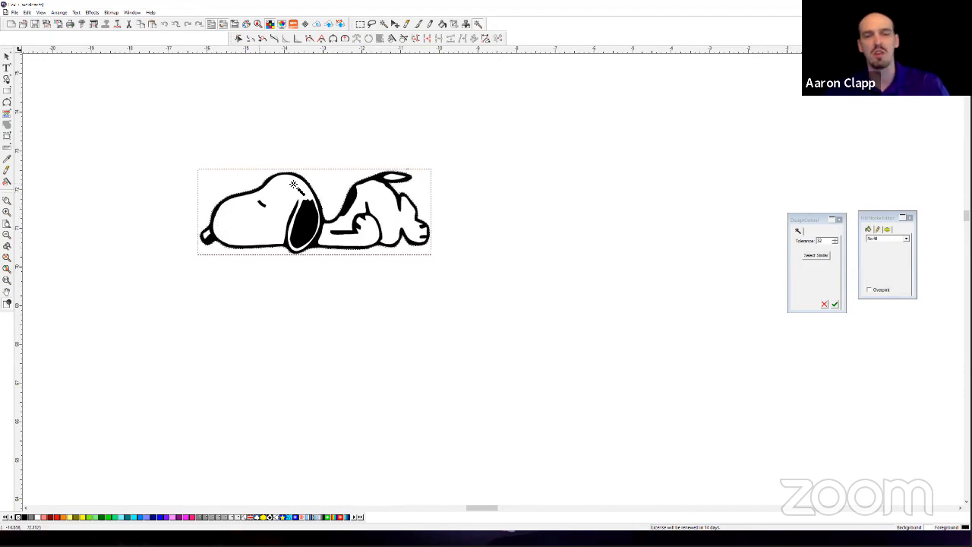
Try a selection tolerance of 3 by reselecting the white background above the dog's head.
{"action": "double_click", "coordinate": [822, 241]}
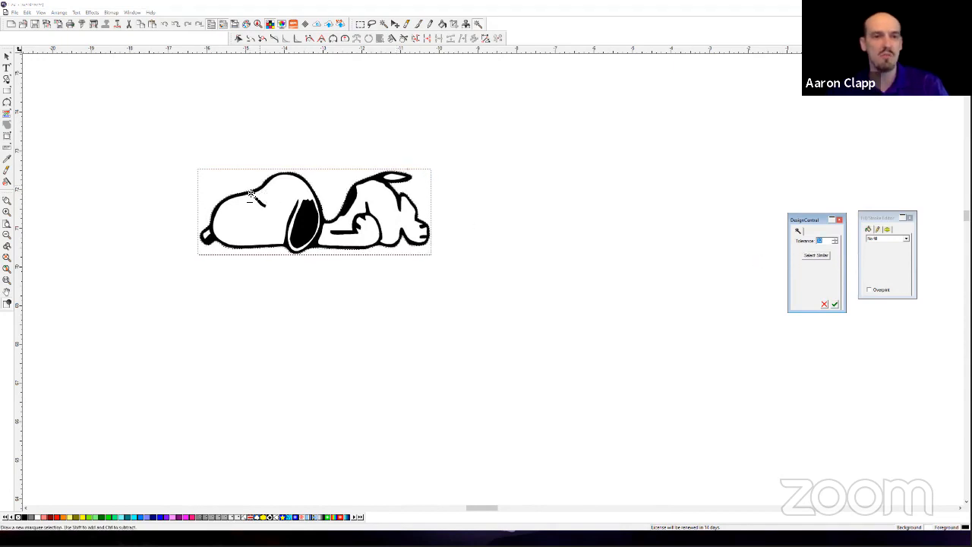
{"action": "scroll", "coordinate": [258, 196], "scroll_direction": "up", "scroll_amount": 3}
{"action": "scroll", "coordinate": [258, 196], "scroll_direction": "up", "scroll_amount": 5}
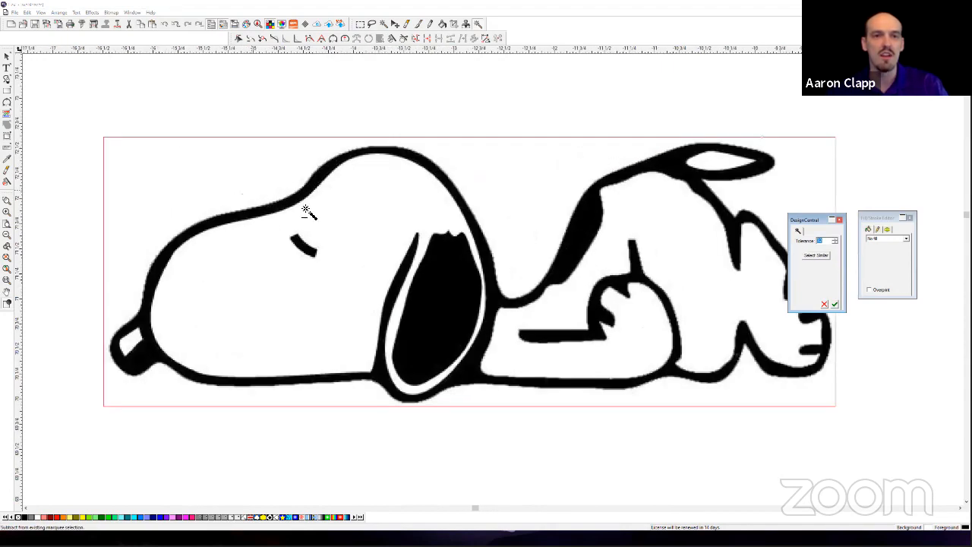
{"action": "scroll", "coordinate": [317, 208], "scroll_direction": "up", "scroll_amount": 4}
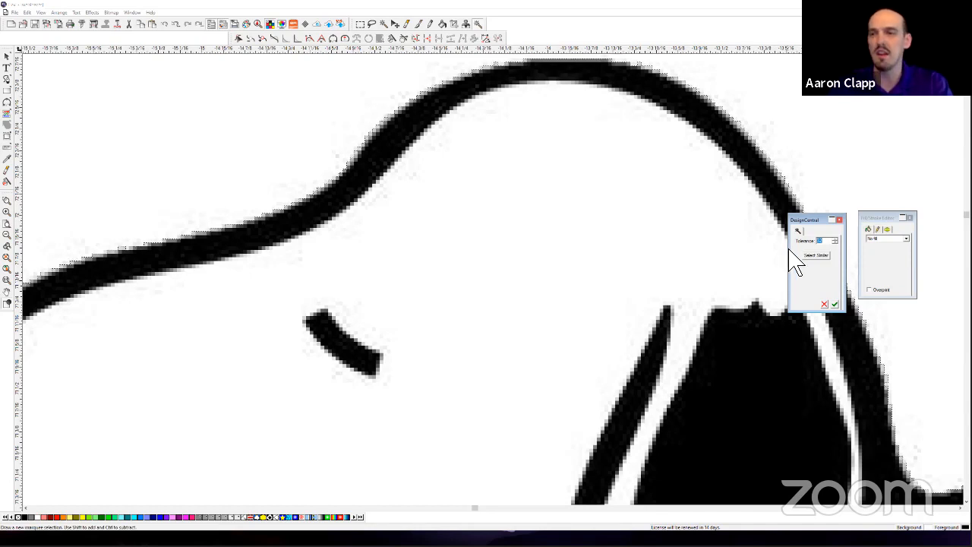
{"action": "type", "text": "3"}
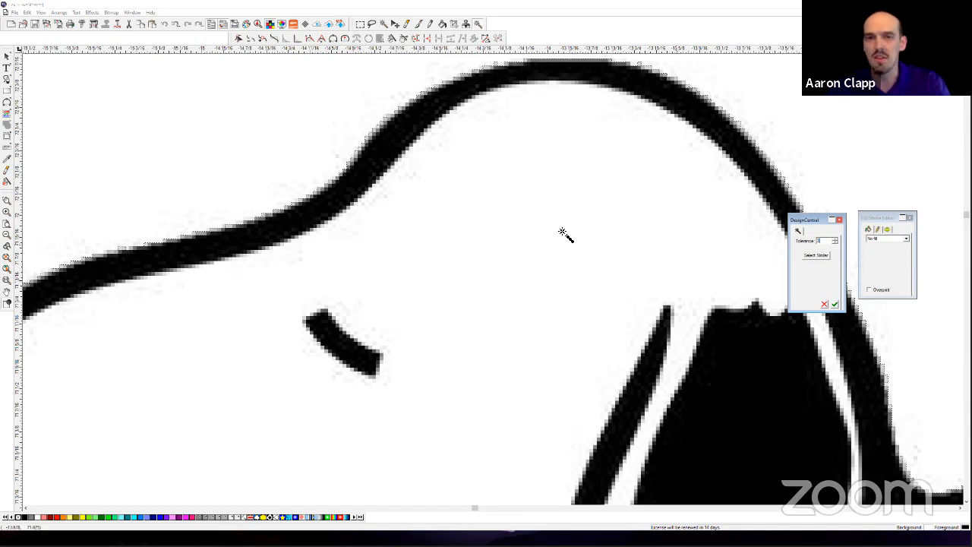
{"action": "left_click", "coordinate": [186, 124]}
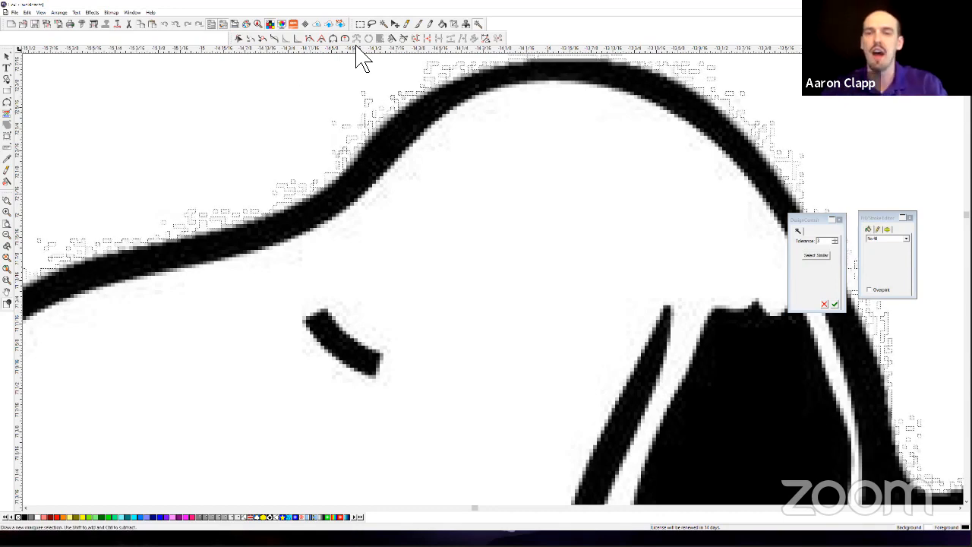
Set the selection tolerance to 32, reselect the white background around the dog, and apply the transparency.
{"action": "left_click_drag", "start_coordinate": [826, 242], "coordinate": [802, 242]}
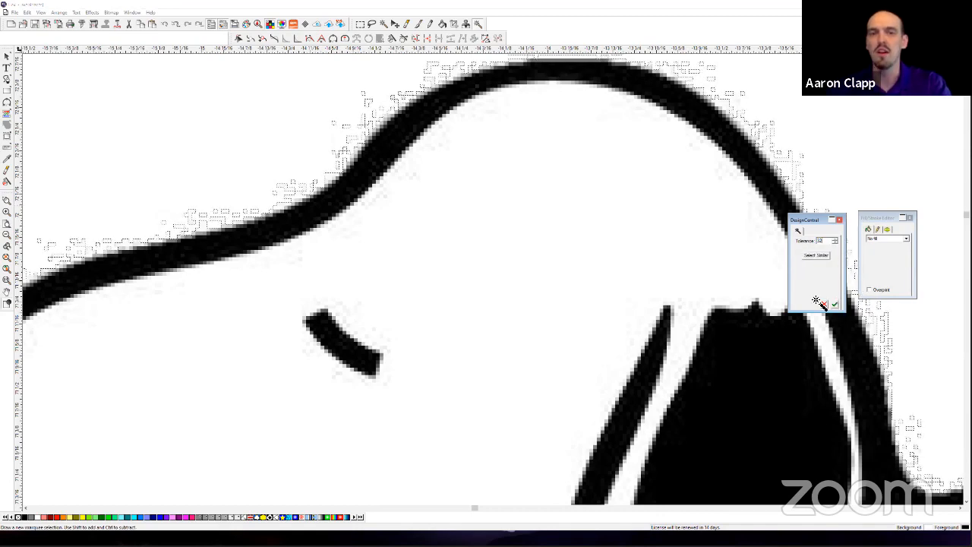
{"action": "left_click", "coordinate": [181, 113]}
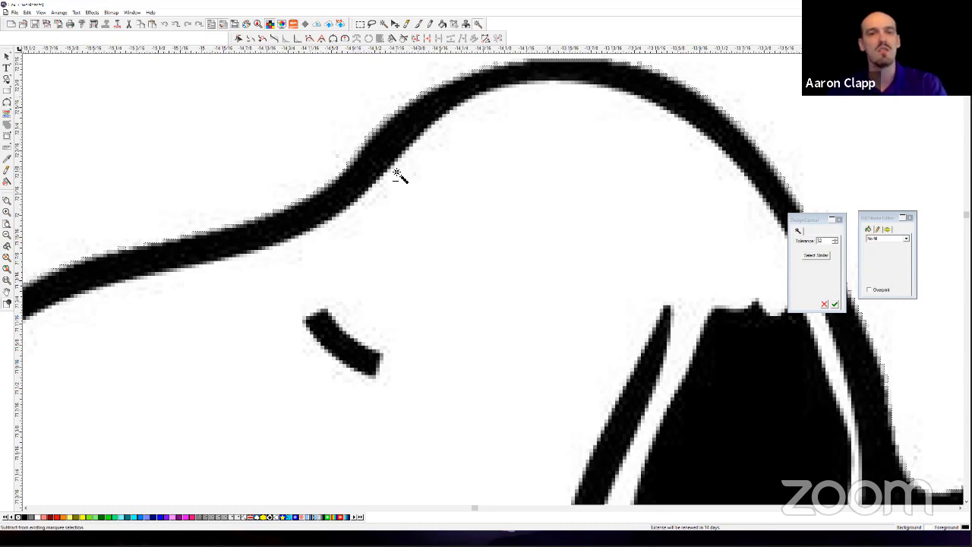
{"action": "scroll", "coordinate": [324, 169], "scroll_direction": "down", "scroll_amount": 1}
{"action": "scroll", "coordinate": [323, 169], "scroll_direction": "down", "scroll_amount": 3}
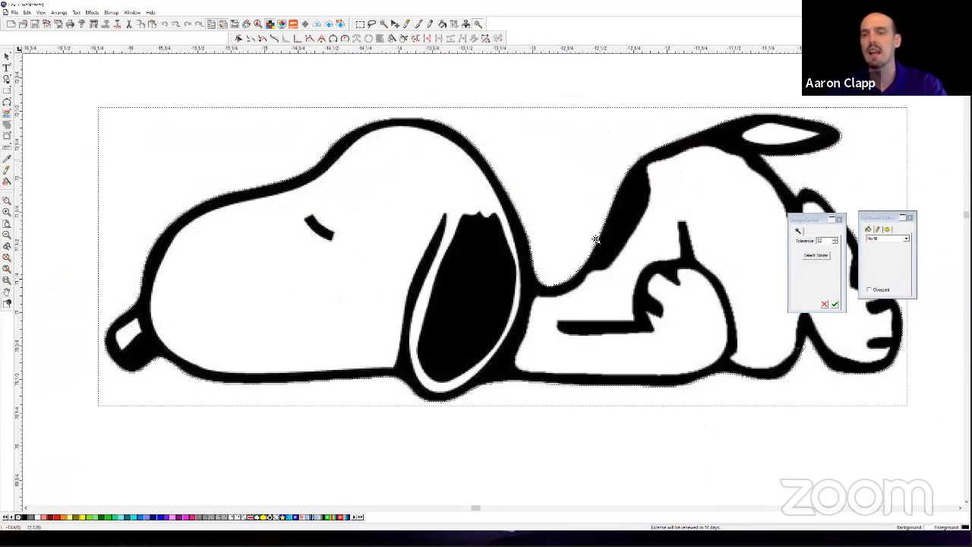
{"action": "left_click", "coordinate": [835, 306]}
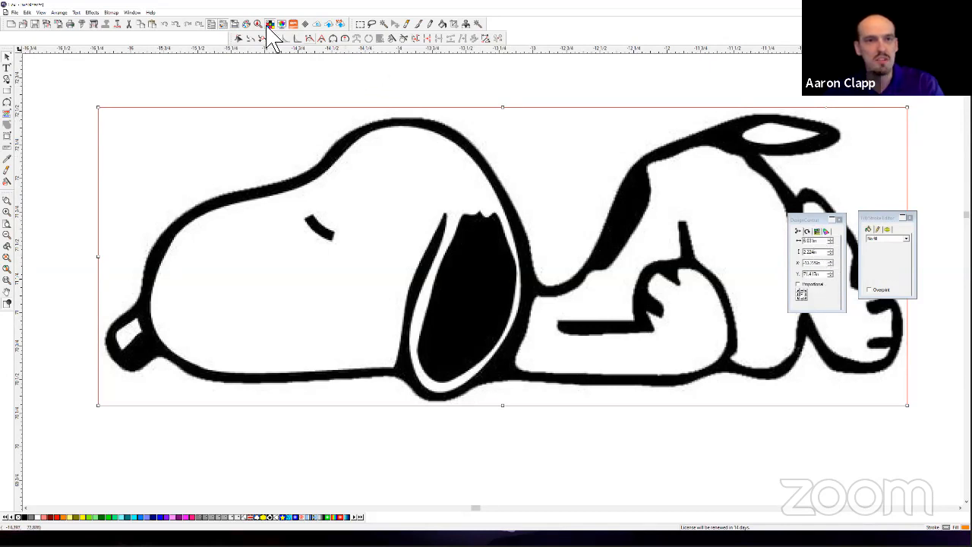
Run Make Transparent on the dog bitmap with a lower tolerance, select the white background around the dog, and apply the transparency.
{"action": "left_click", "coordinate": [108, 13]}
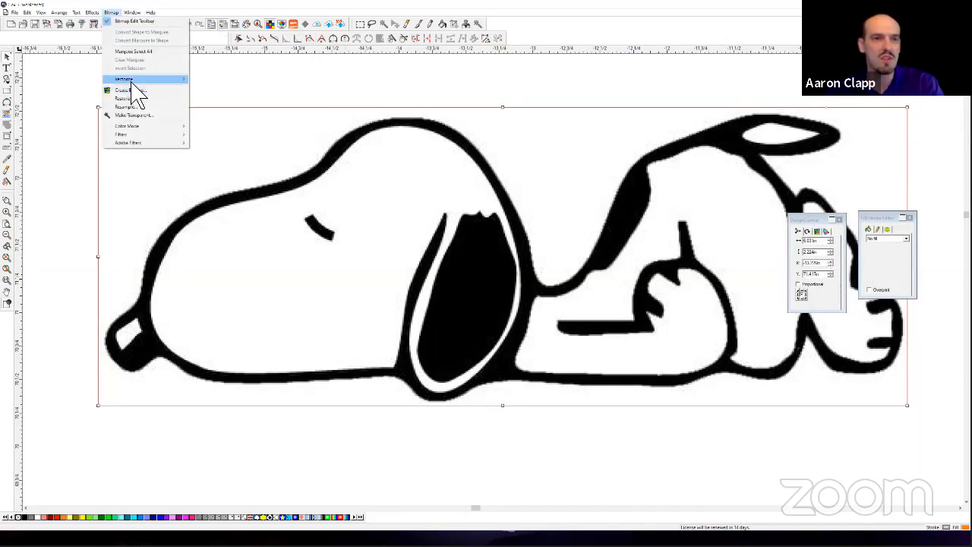
{"action": "left_click", "coordinate": [136, 116]}
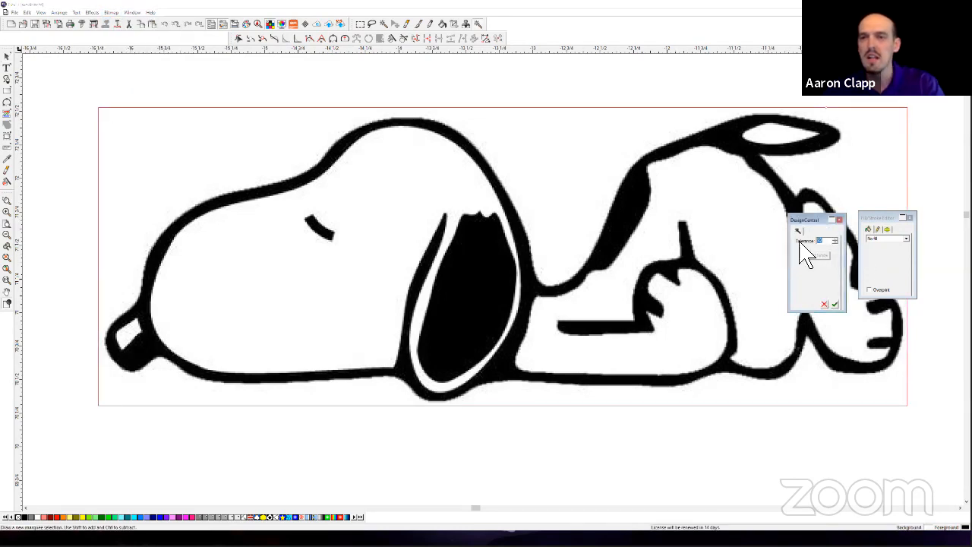
{"action": "left_click", "coordinate": [803, 252]}
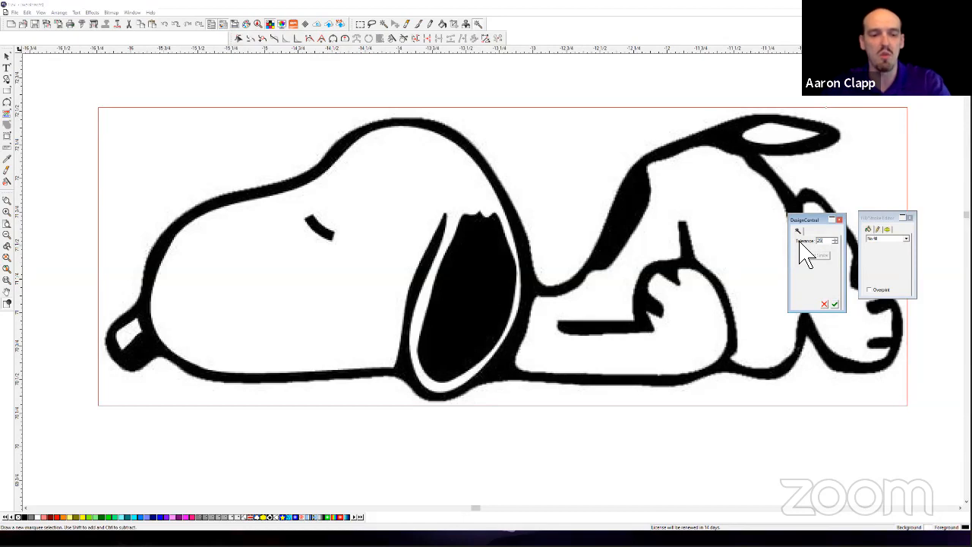
{"action": "left_click", "coordinate": [205, 162]}
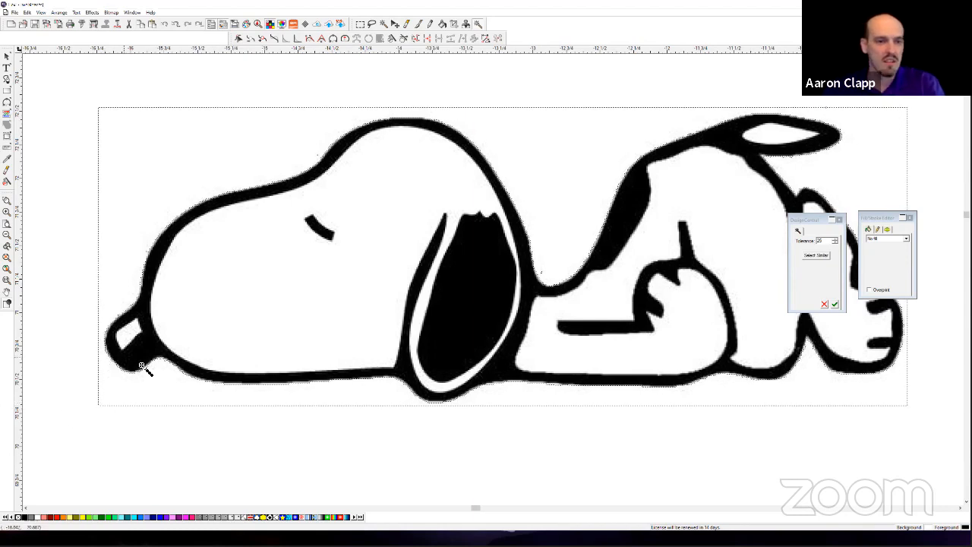
{"action": "scroll", "coordinate": [135, 387], "scroll_direction": "up", "scroll_amount": 2}
{"action": "scroll", "coordinate": [135, 388], "scroll_direction": "up", "scroll_amount": 2}
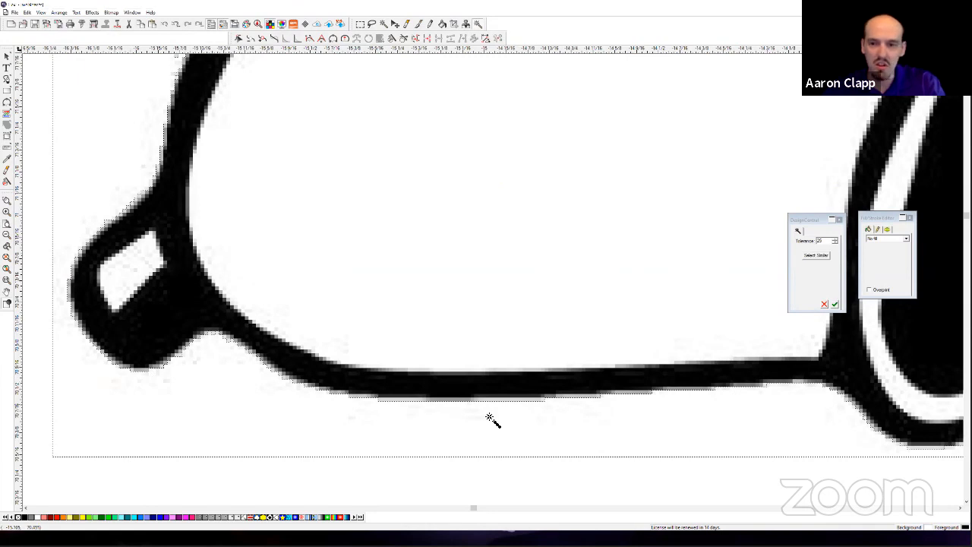
{"action": "scroll", "coordinate": [389, 367], "scroll_direction": "down", "scroll_amount": 1}
{"action": "scroll", "coordinate": [389, 367], "scroll_direction": "down", "scroll_amount": 2}
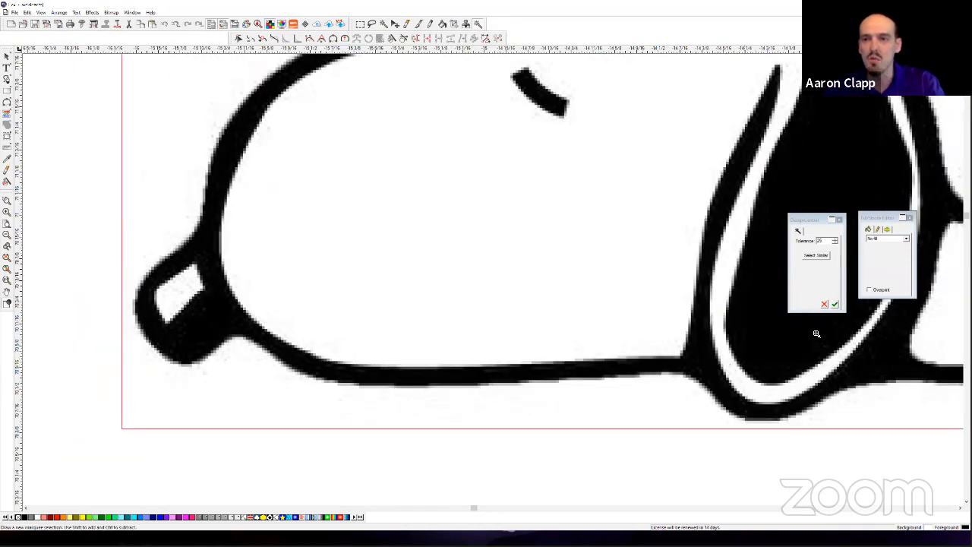
{"action": "left_click", "coordinate": [835, 305]}
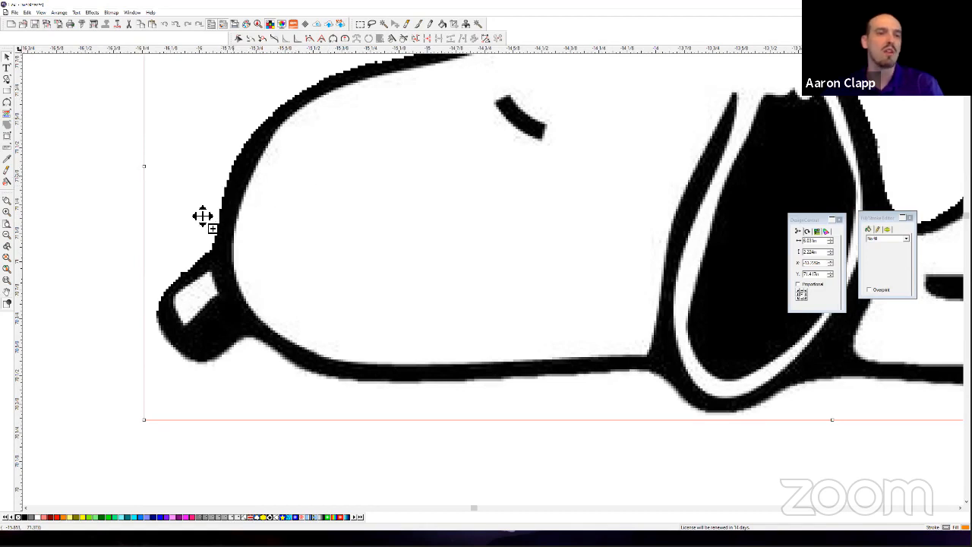
Draw an orange-filled rectangle about 2.4 by 2.1 in beside the dog's nose and select it.
{"action": "scroll", "coordinate": [203, 217], "scroll_direction": "down", "scroll_amount": 3}
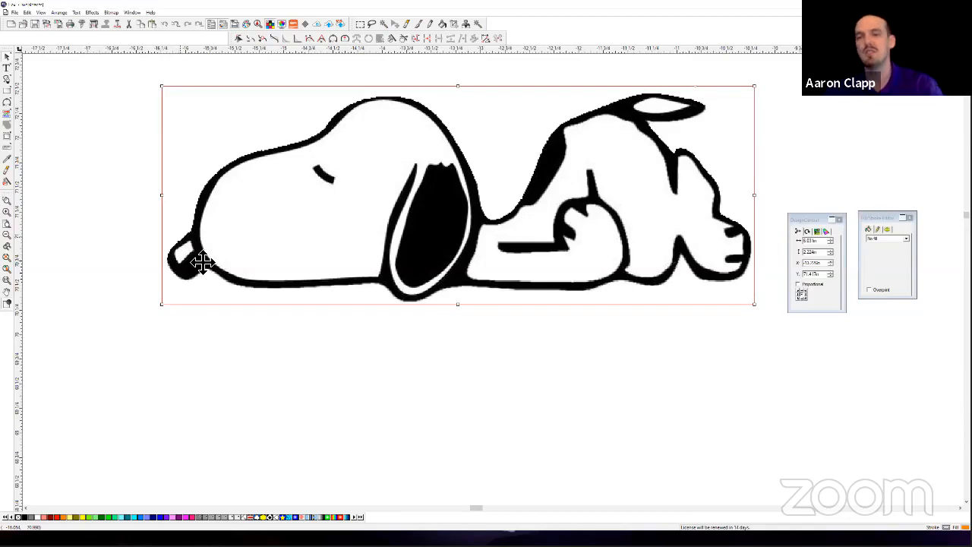
{"action": "scroll", "coordinate": [384, 275], "scroll_direction": "down", "scroll_amount": 4}
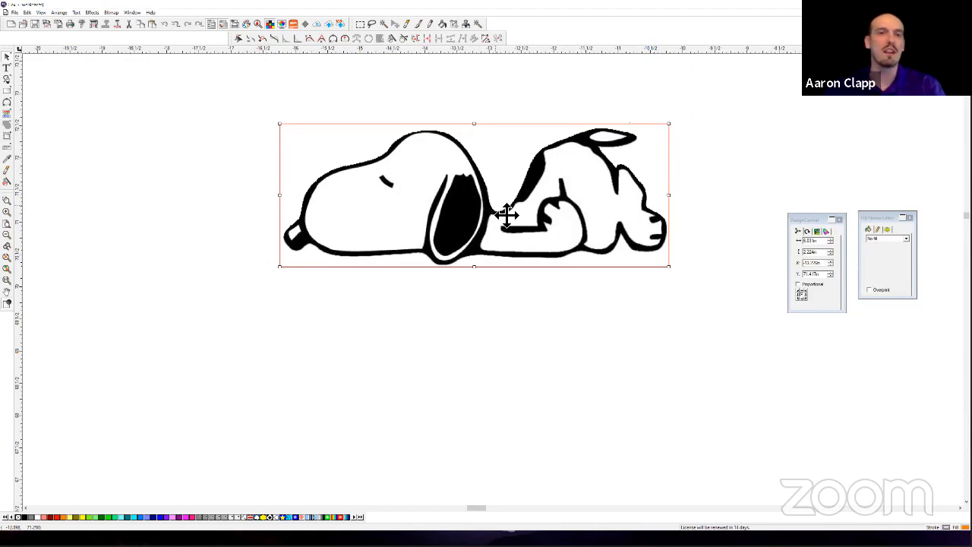
{"action": "left_click", "coordinate": [92, 12]}
{"action": "left_click", "coordinate": [94, 14]}
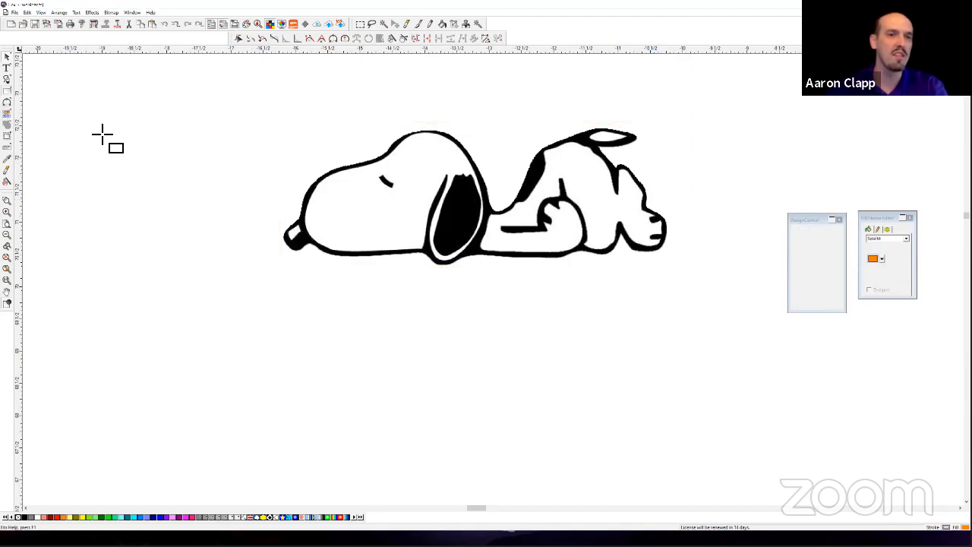
{"action": "left_click", "coordinate": [7, 91]}
{"action": "left_click_drag", "start_coordinate": [76, 113], "coordinate": [229, 251]}
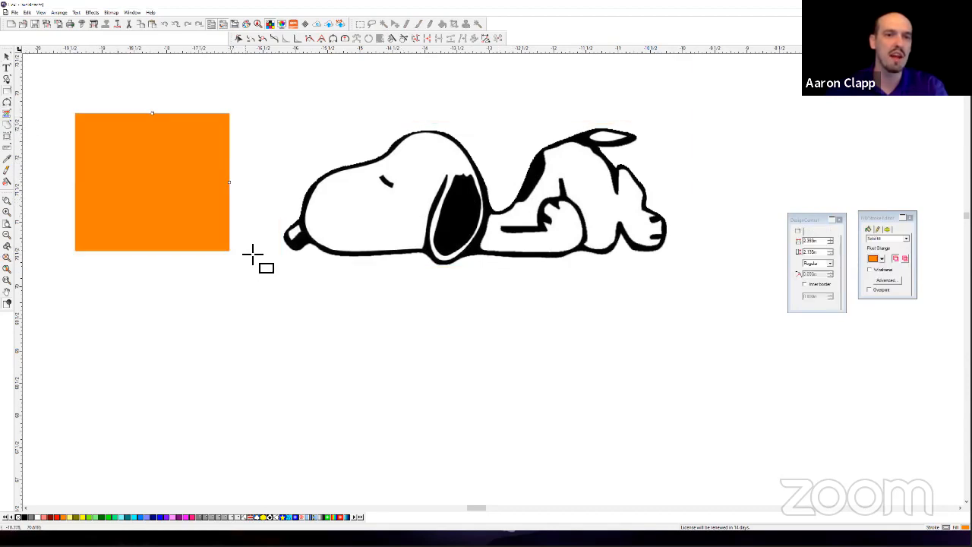
{"action": "right_click", "coordinate": [247, 249]}
{"action": "left_click", "coordinate": [251, 252]}
{"action": "left_click", "coordinate": [197, 210]}
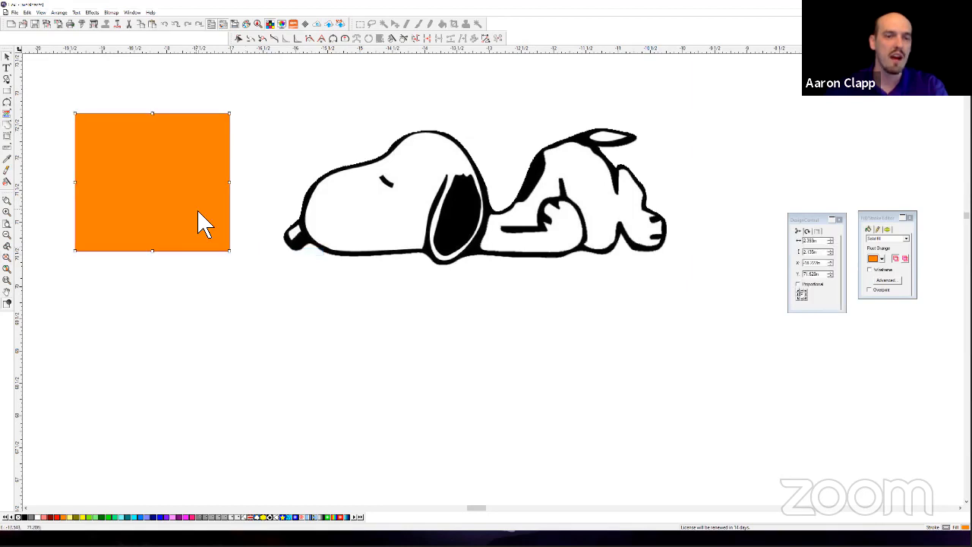
Send the orange rectangle to the back and move the dog bitmap over it to check the background transparency.
{"action": "right_click", "coordinate": [197, 209]}
{"action": "mouse_move", "coordinate": [251, 330]}
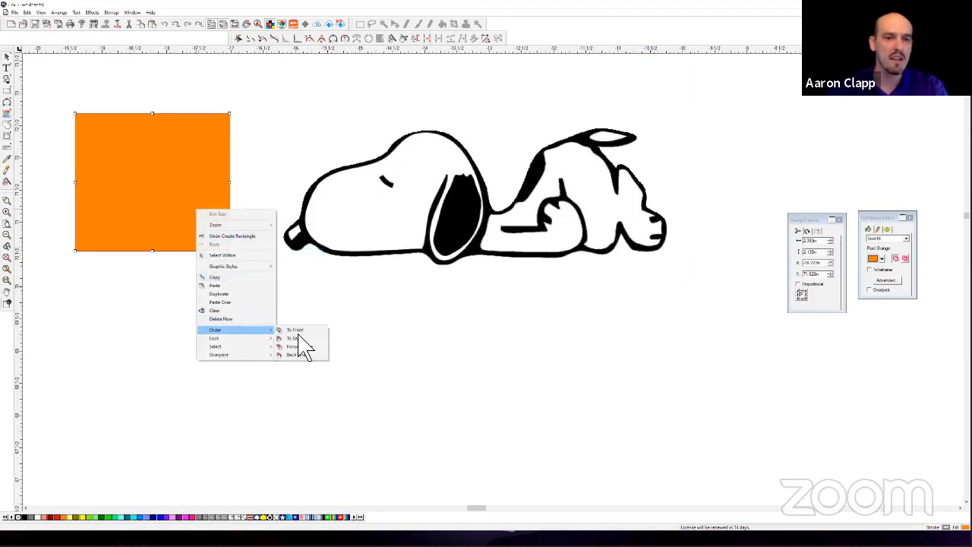
{"action": "left_click", "coordinate": [296, 338]}
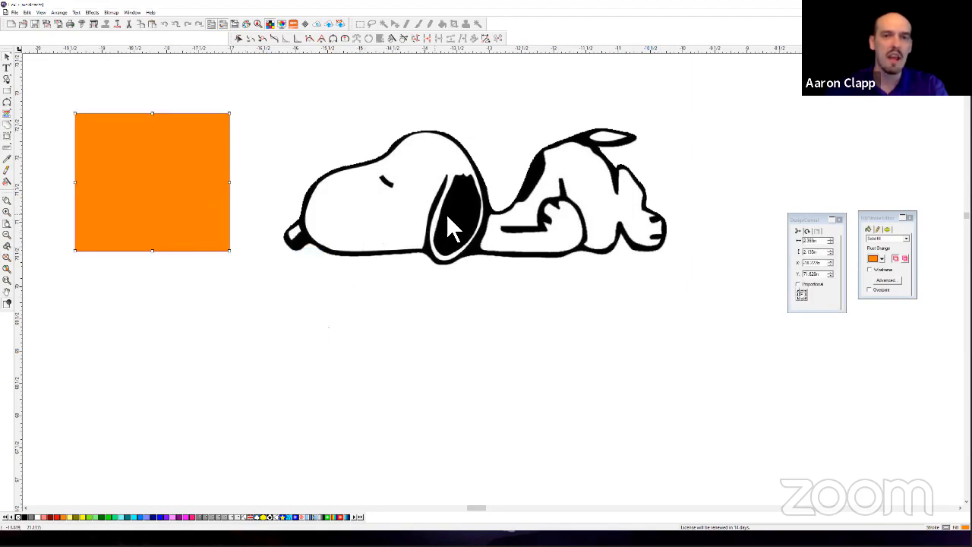
{"action": "left_click", "coordinate": [302, 226]}
{"action": "left_click_drag", "start_coordinate": [302, 226], "coordinate": [138, 225]}
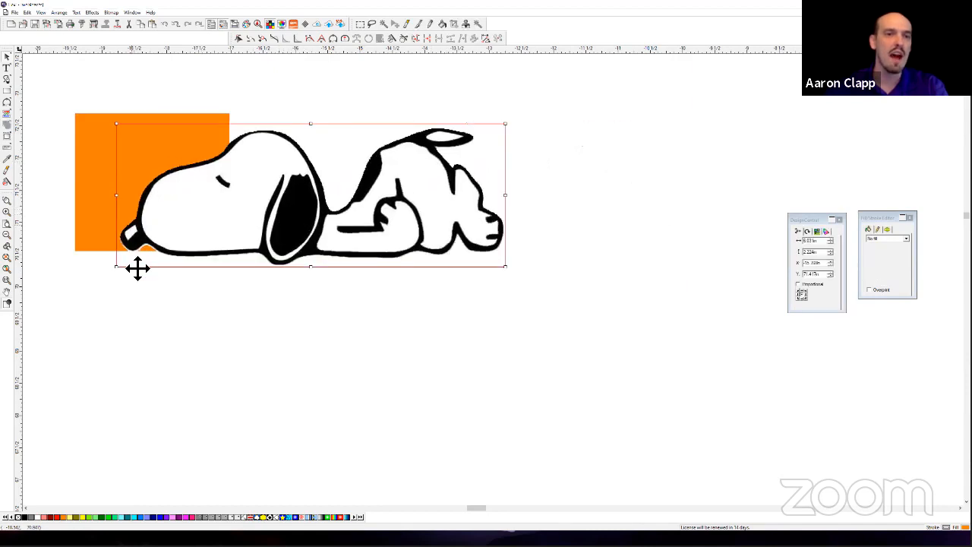
{"action": "left_click_drag", "start_coordinate": [208, 215], "coordinate": [197, 200]}
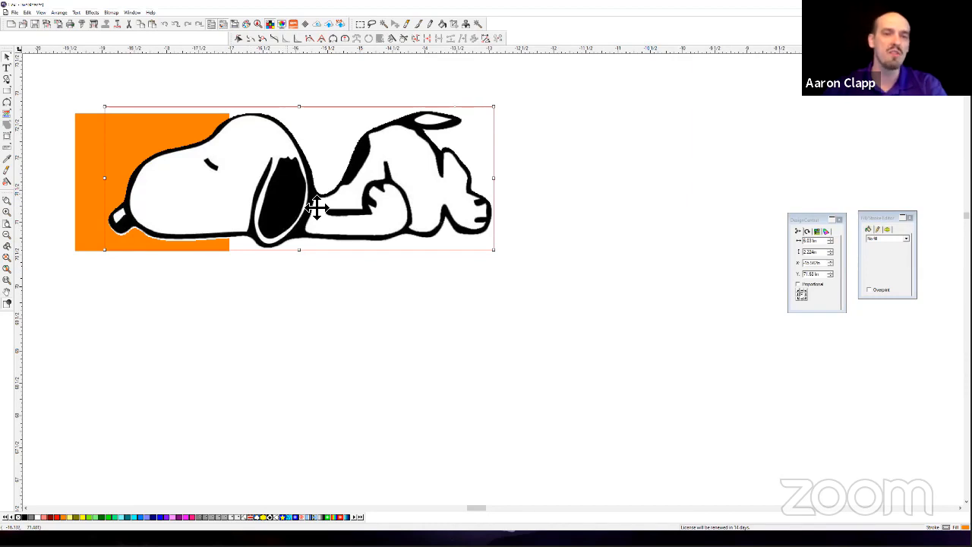
Move the dog bitmap off the orange rectangle and delete the rectangle.
{"action": "mouse_move", "coordinate": [318, 207]}
{"action": "left_mouse_down"}
{"action": "mouse_move", "coordinate": [380, 211]}
{"action": "mouse_move", "coordinate": [417, 228]}
{"action": "left_mouse_up"}
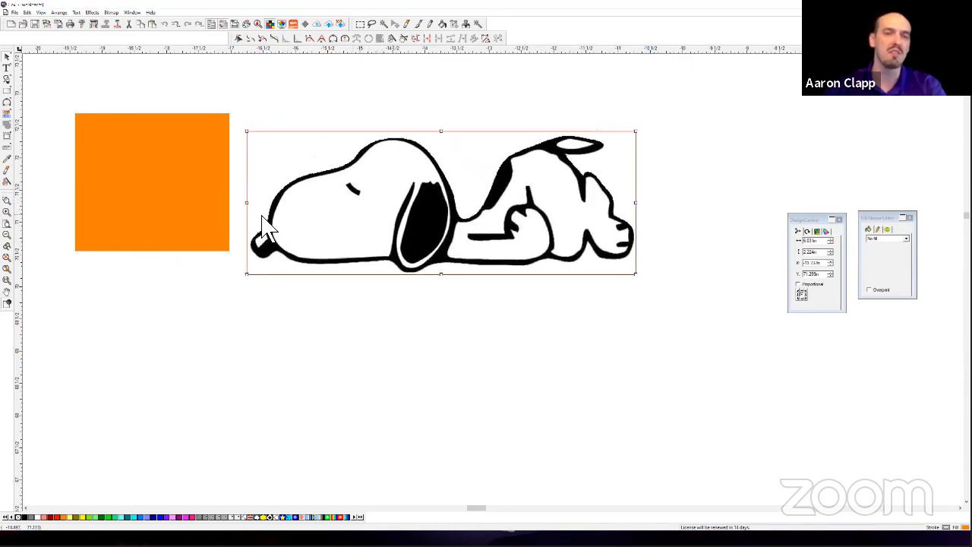
{"action": "left_click", "coordinate": [195, 214]}
{"action": "key", "text": "Delete"}
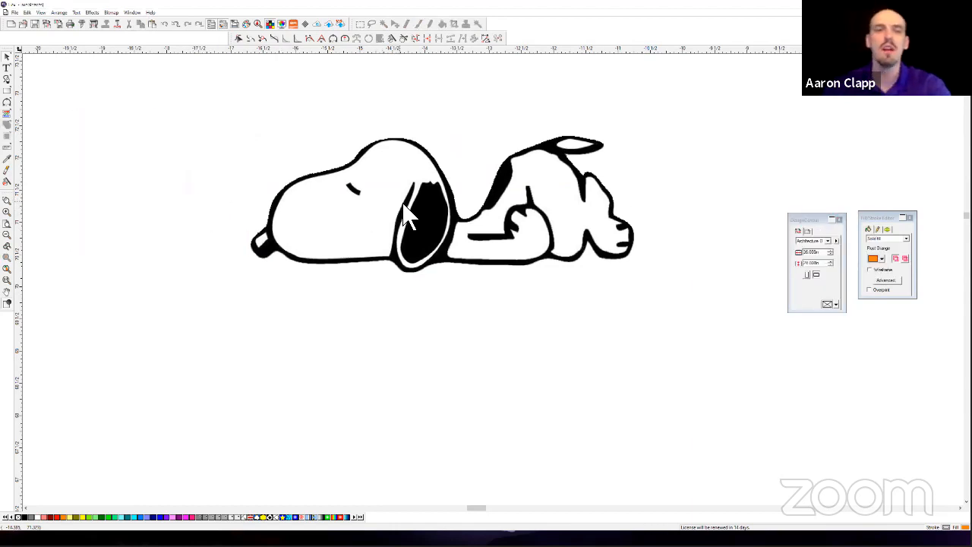
Start a Contour Cut on the dog bitmap with a 0.010 in offset, trying red and then lime green for the cut line.
{"action": "left_click", "coordinate": [403, 205]}
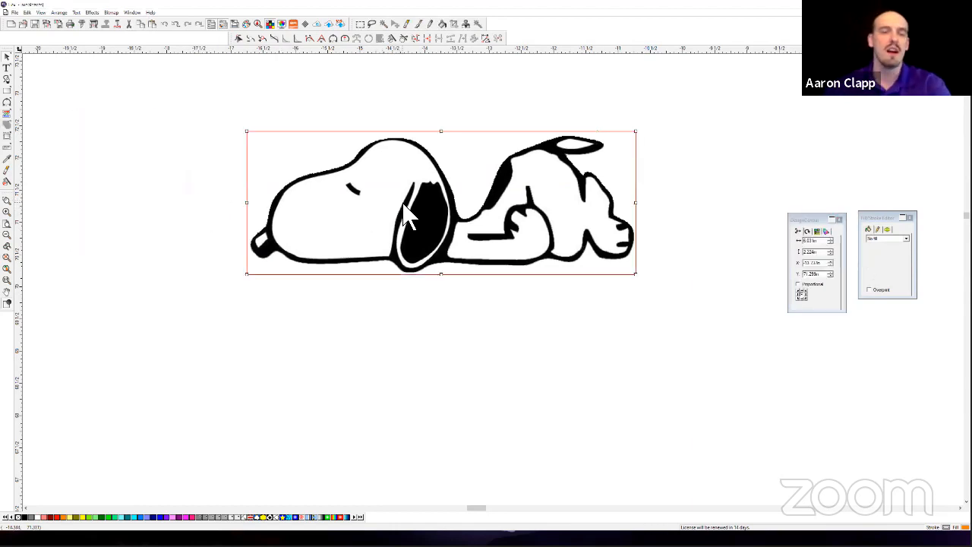
{"action": "left_click", "coordinate": [111, 14]}
{"action": "mouse_move", "coordinate": [94, 14]}
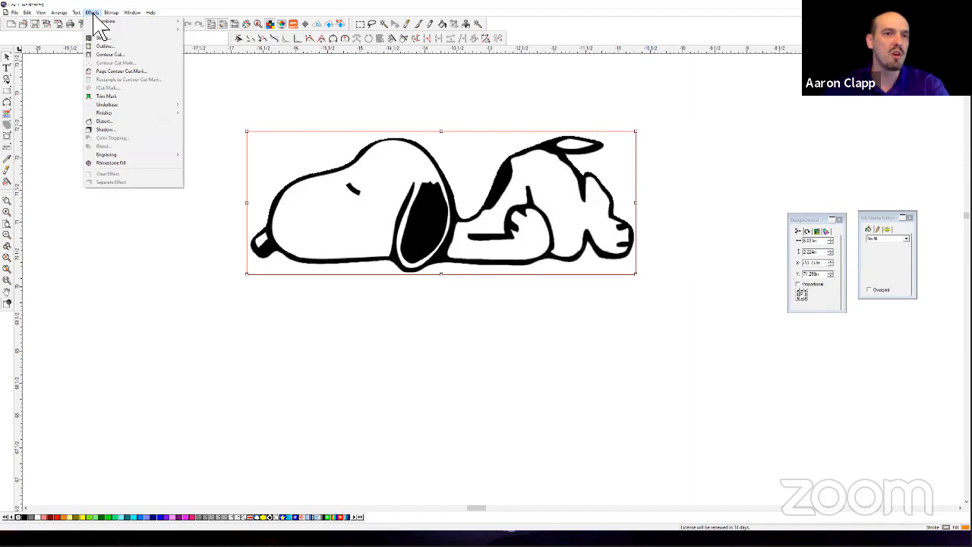
{"action": "left_click", "coordinate": [105, 55]}
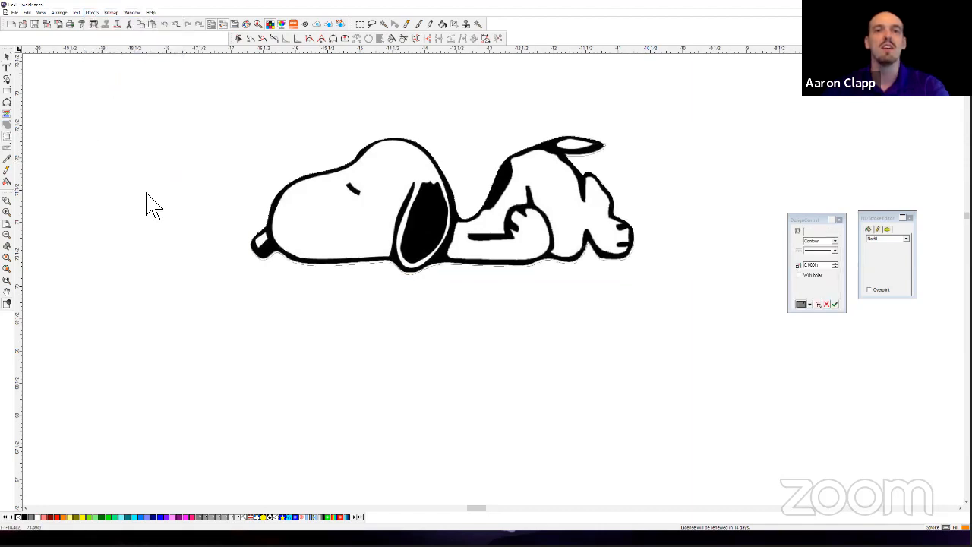
{"action": "left_click", "coordinate": [835, 263]}
{"action": "left_click", "coordinate": [810, 305]}
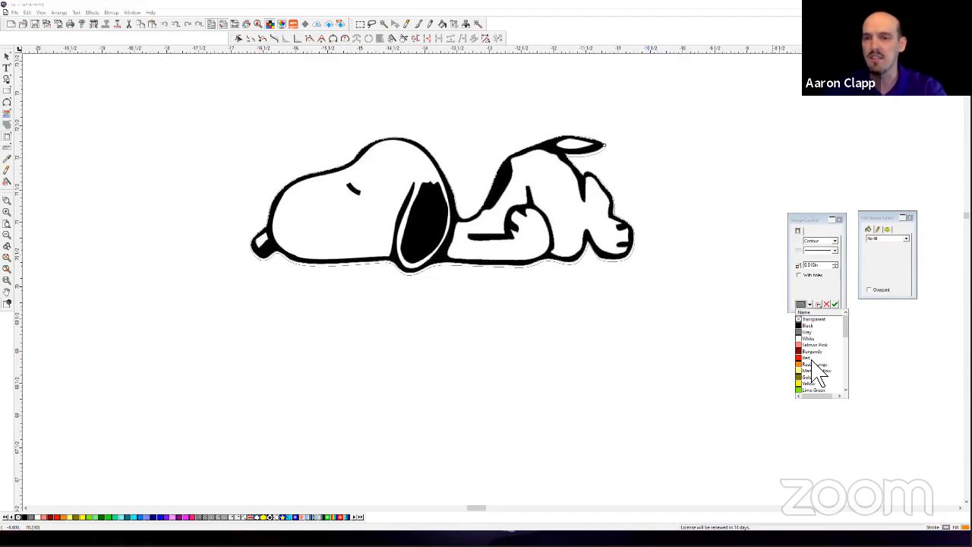
{"action": "left_click", "coordinate": [810, 359]}
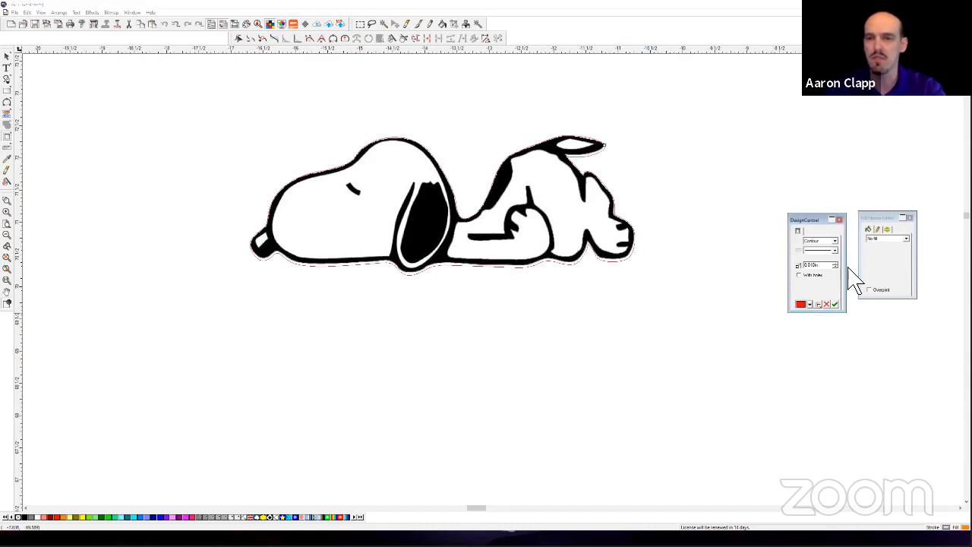
{"action": "left_click", "coordinate": [810, 303]}
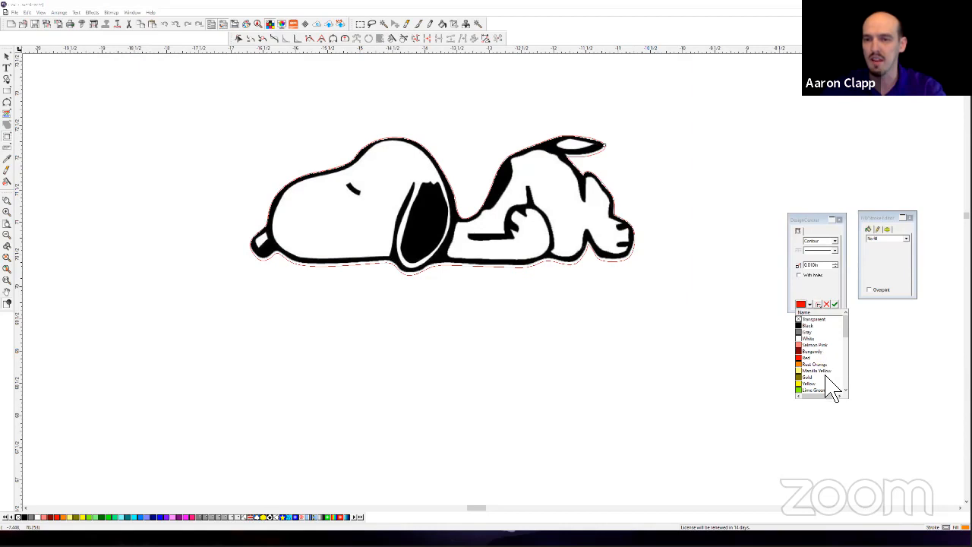
{"action": "left_click", "coordinate": [821, 390]}
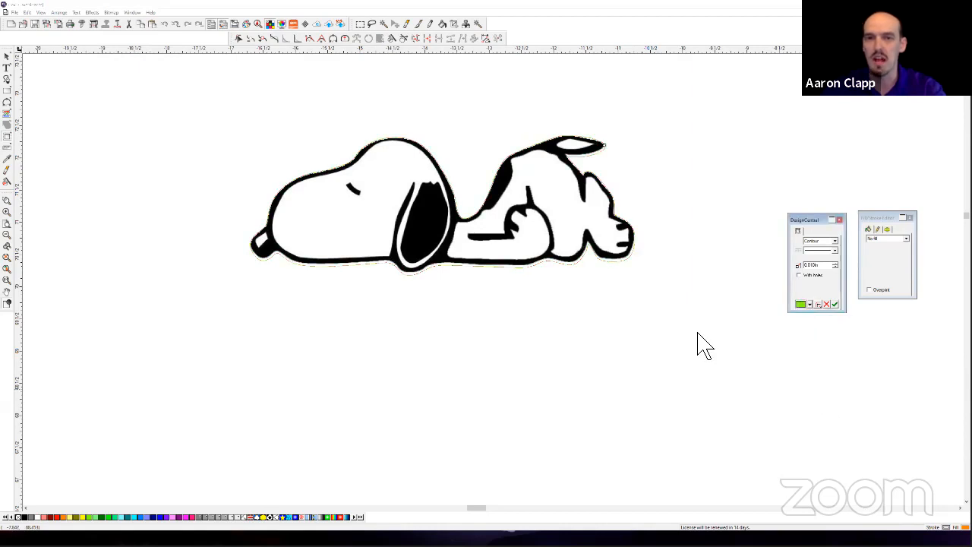
Increase the contour cut's offset from the dog's outline in several increments and apply the cut.
{"action": "left_click", "coordinate": [835, 263]}
{"action": "left_click", "coordinate": [836, 263]}
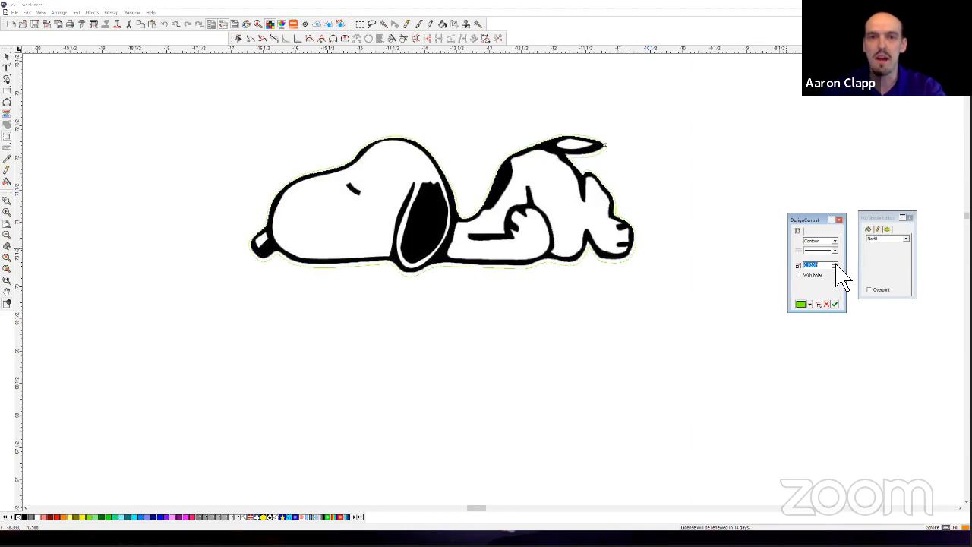
{"action": "left_click", "coordinate": [836, 263]}
{"action": "left_click", "coordinate": [836, 263]}
{"action": "left_click", "coordinate": [836, 263]}
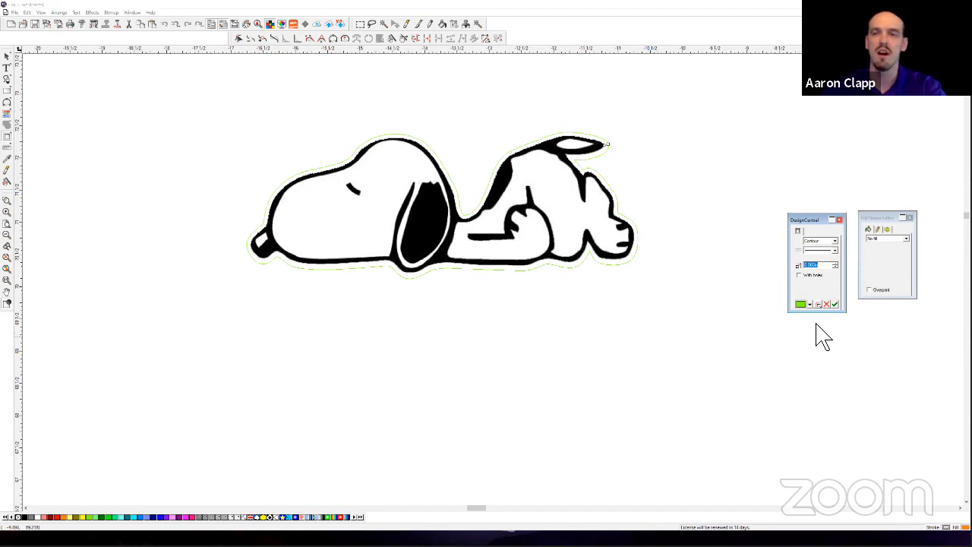
{"action": "left_click", "coordinate": [834, 304]}
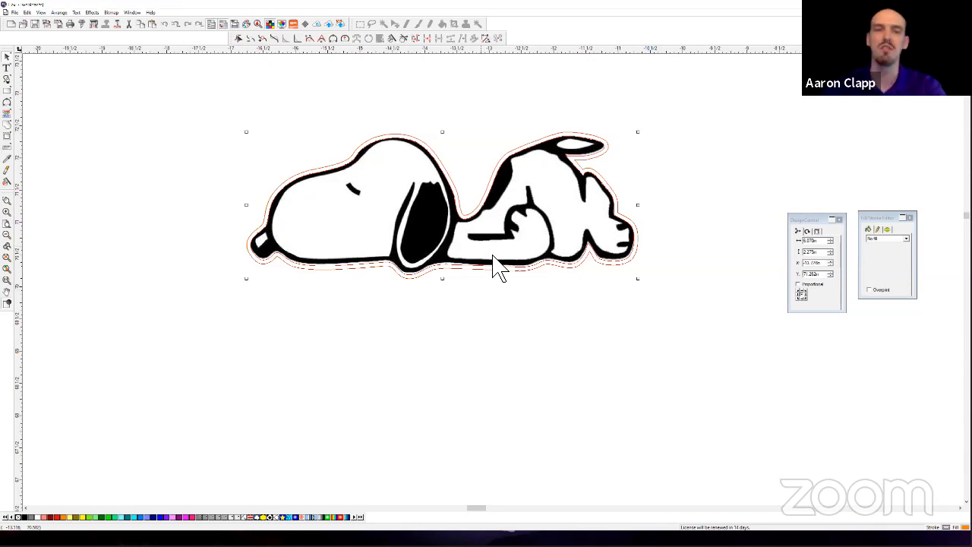
Clear the contour cut from around the dog and keep the bitmap selected.
{"action": "left_click", "coordinate": [638, 310]}
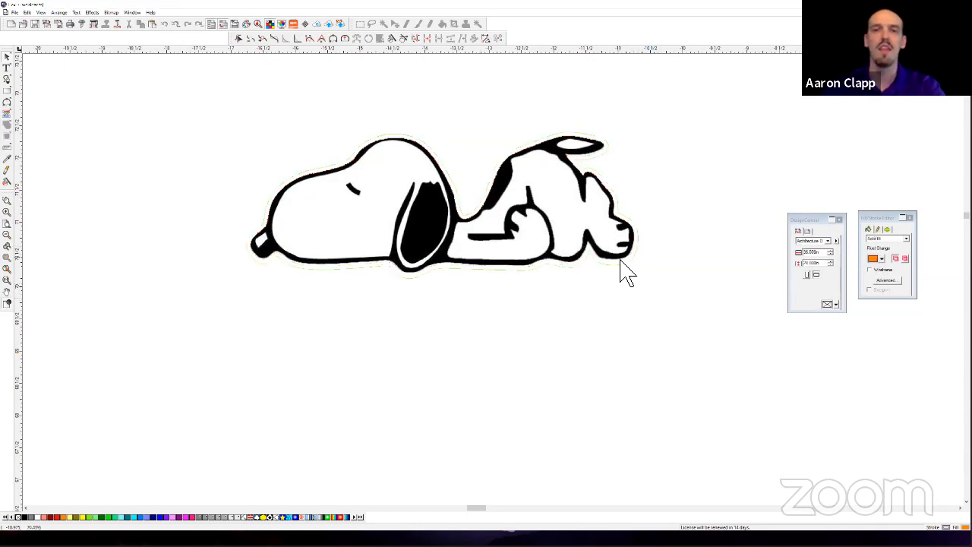
{"action": "left_click", "coordinate": [621, 267]}
{"action": "right_click", "coordinate": [621, 259]}
{"action": "mouse_move", "coordinate": [698, 404]}
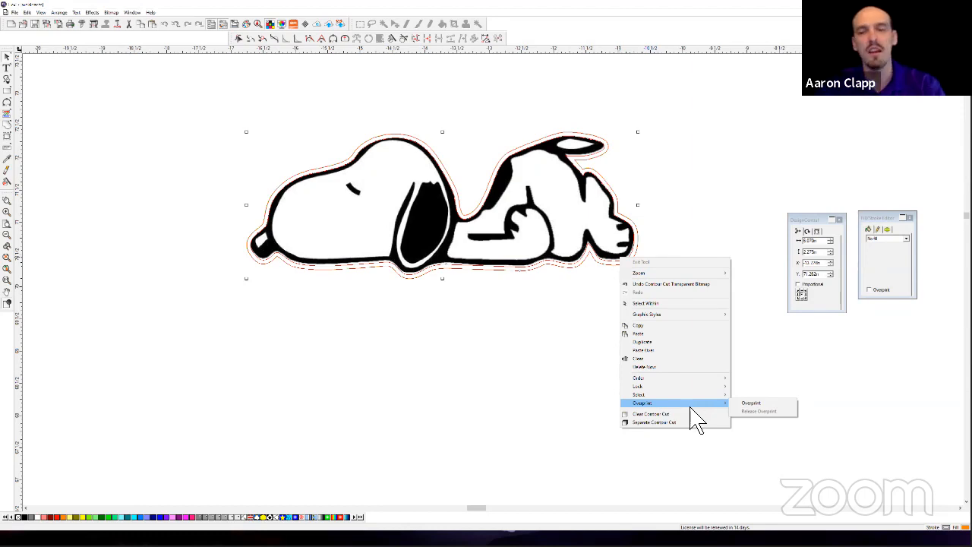
{"action": "left_click", "coordinate": [683, 415]}
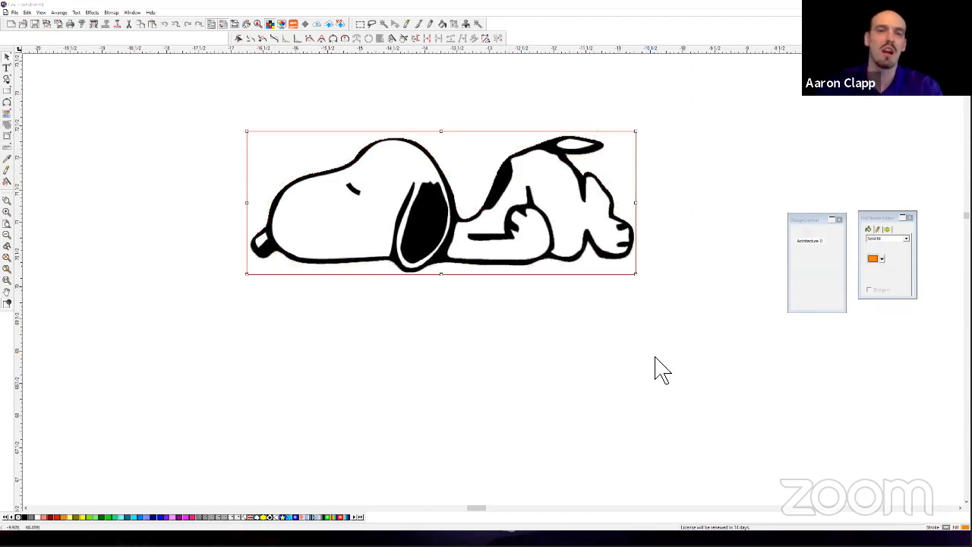
{"action": "left_click", "coordinate": [555, 239]}
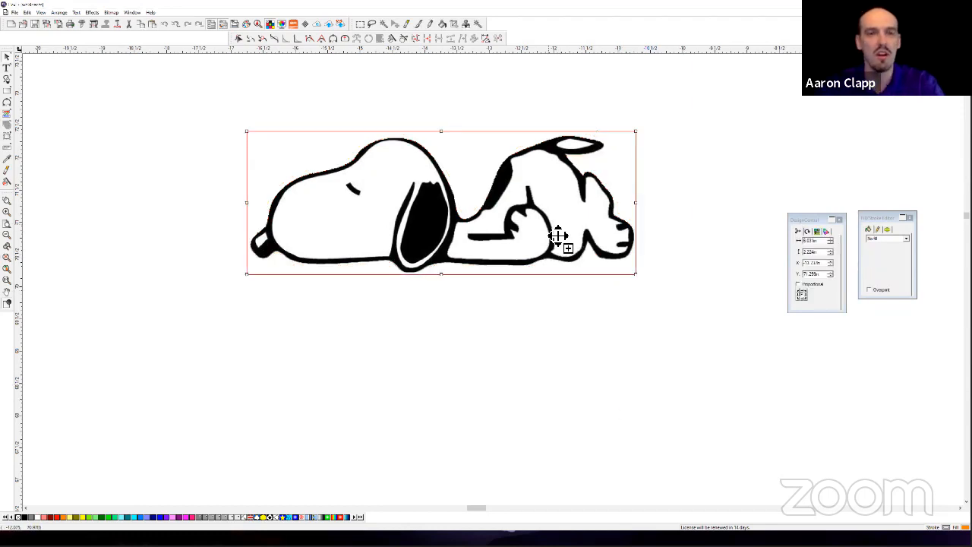
Undo the contour cut, bitmap move and rectangle edits back to before the orange rectangle was drawn.
{"action": "key", "text": "ctrl+z"}
{"action": "key", "text": "ctrl+z"}
{"action": "key", "text": "ctrl+z"}
{"action": "key", "text": "ctrl+z"}
{"action": "key", "text": "ctrl+z"}
{"action": "key", "text": "ctrl+z"}
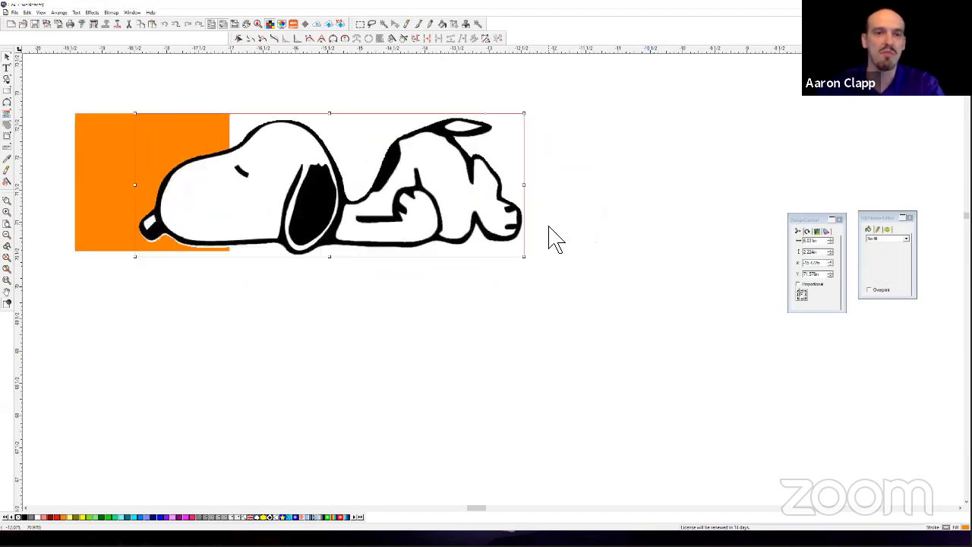
{"action": "key", "text": "ctrl+z"}
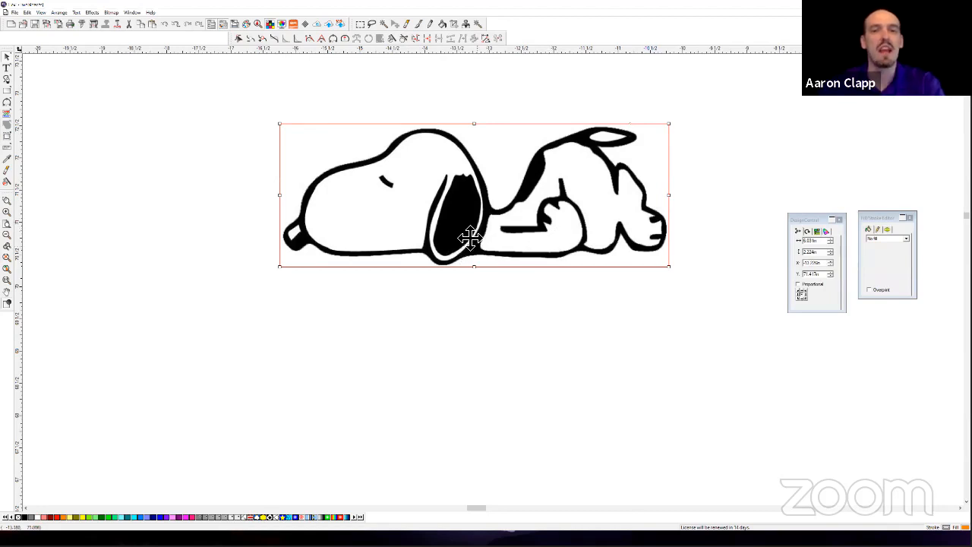
Move the dog bitmap slightly down and to the left on the drawing area.
{"action": "left_click_drag", "start_coordinate": [468, 228], "coordinate": [442, 255]}
{"action": "scroll", "coordinate": [399, 264], "scroll_direction": "down", "scroll_amount": 1}
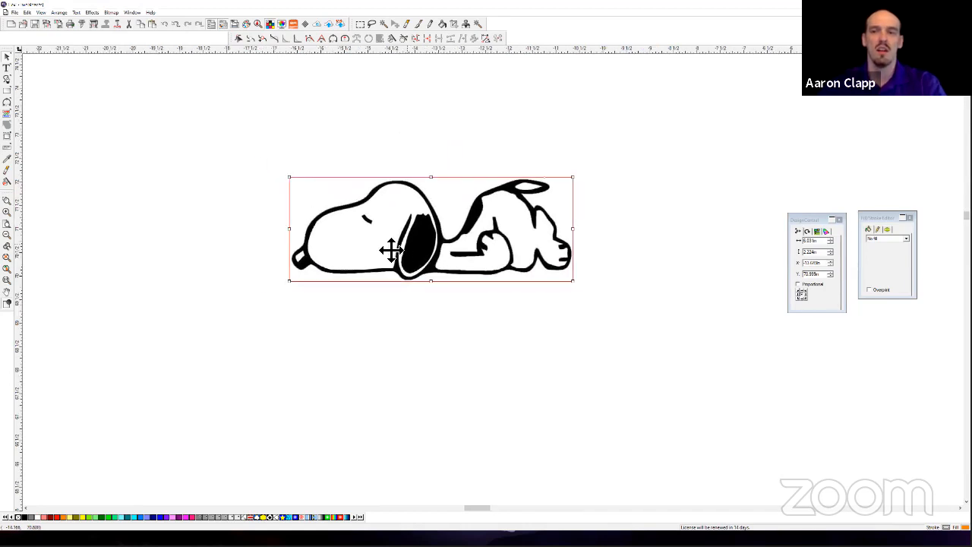
Autotrace the whole dog bitmap with no noise reduction, normal corners and full resolution, and leave the tool.
{"action": "left_click", "coordinate": [113, 13]}
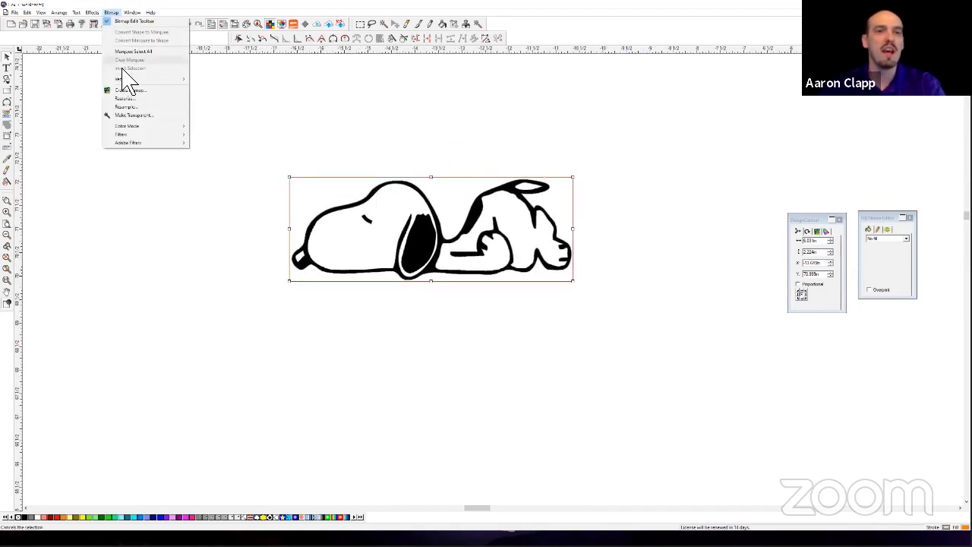
{"action": "mouse_move", "coordinate": [128, 82]}
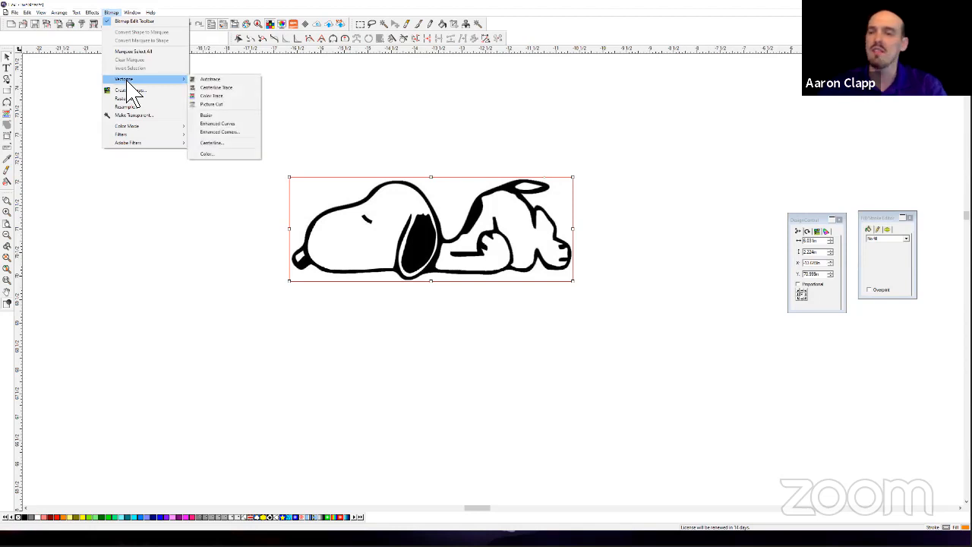
{"action": "left_click", "coordinate": [215, 80]}
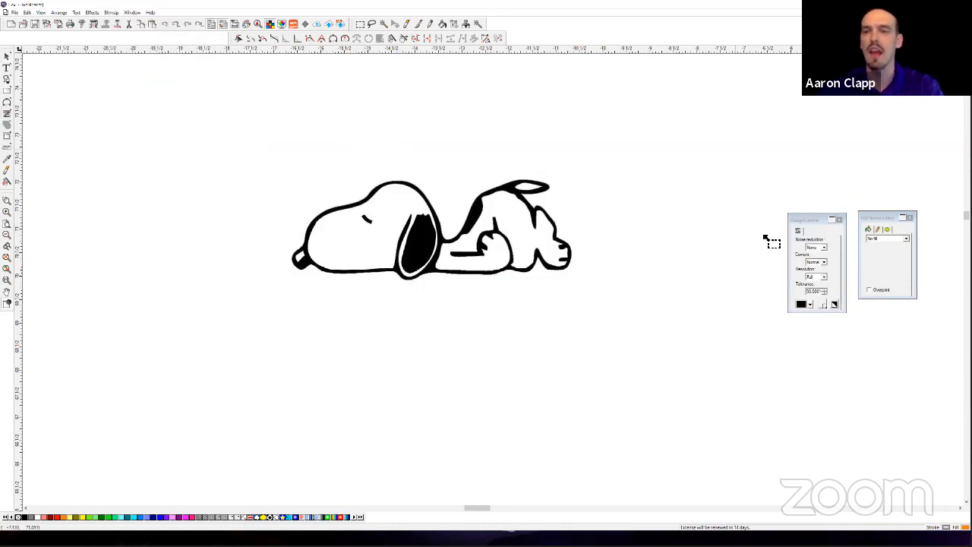
{"action": "left_click_drag", "start_coordinate": [807, 219], "coordinate": [804, 179]}
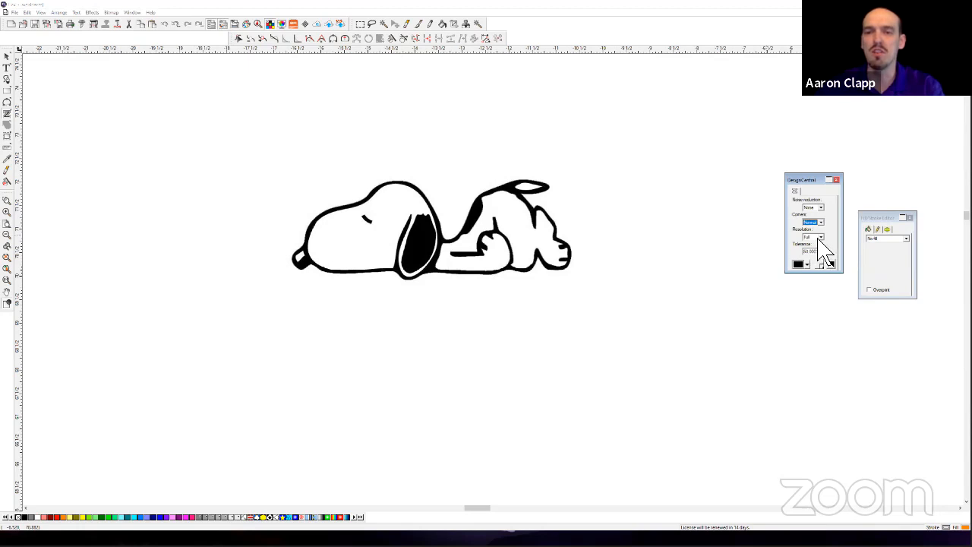
{"action": "left_click", "coordinate": [820, 238]}
{"action": "left_click", "coordinate": [828, 248]}
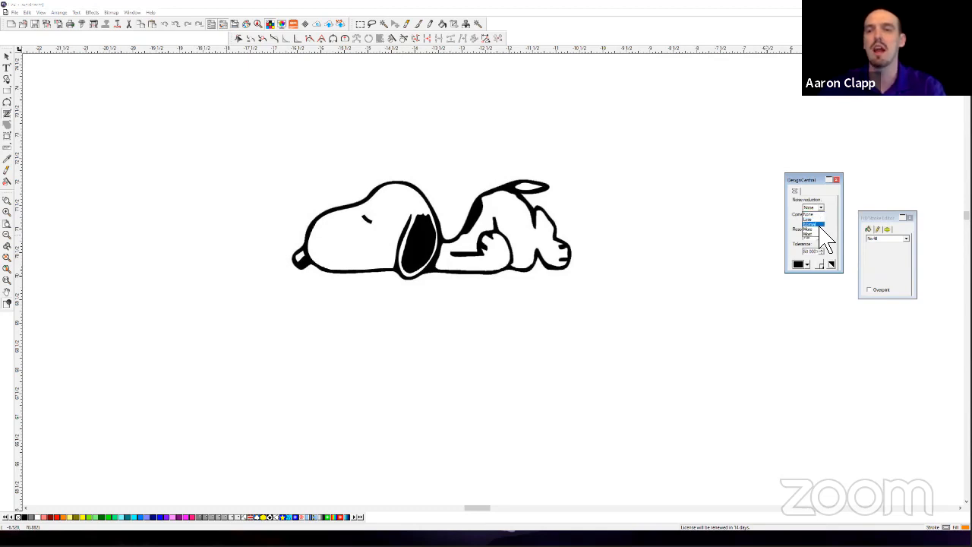
{"action": "left_click", "coordinate": [830, 204]}
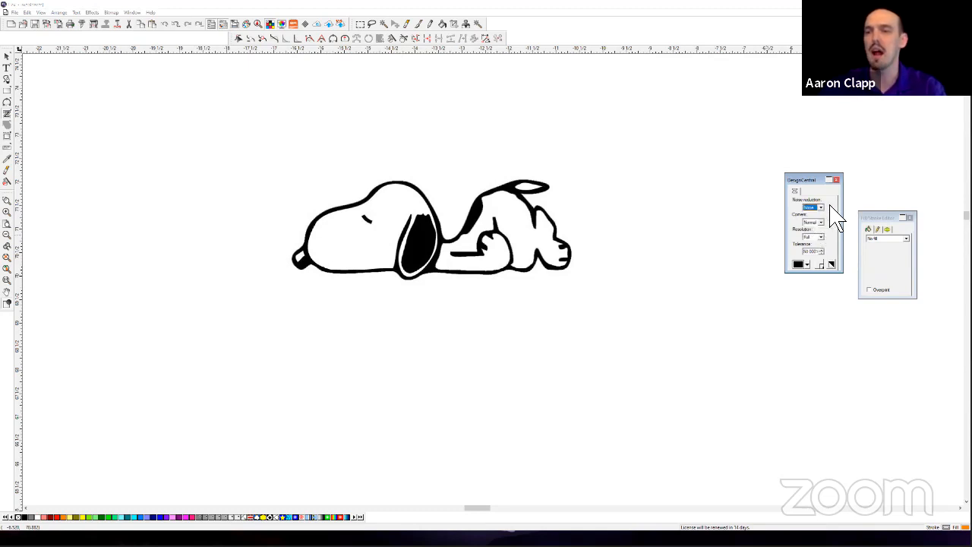
{"action": "left_click", "coordinate": [822, 223]}
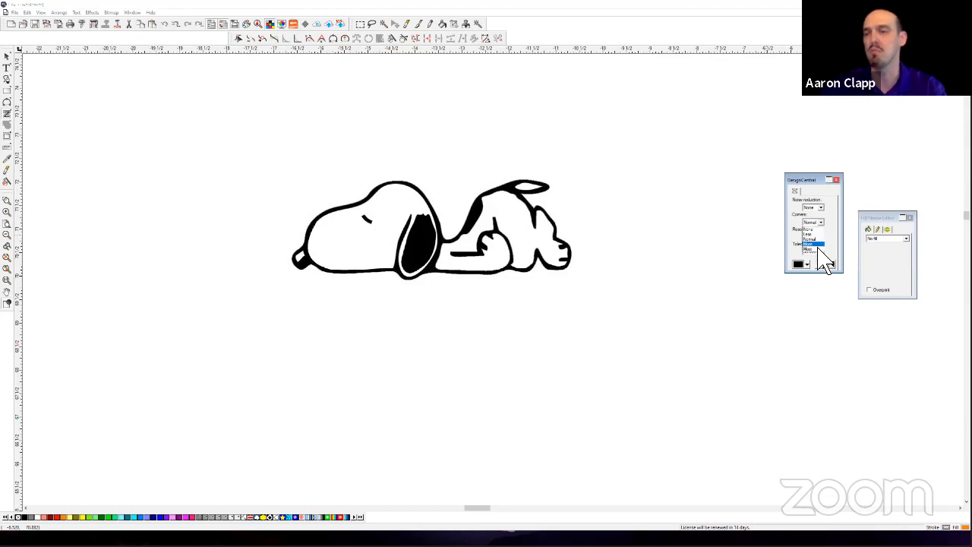
{"action": "left_click", "coordinate": [831, 234]}
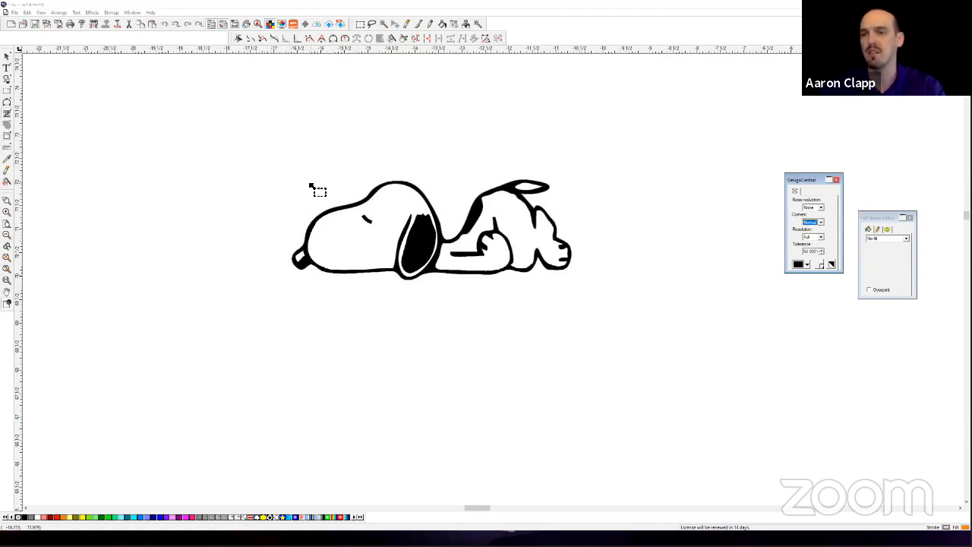
{"action": "left_click_drag", "start_coordinate": [267, 156], "coordinate": [610, 312]}
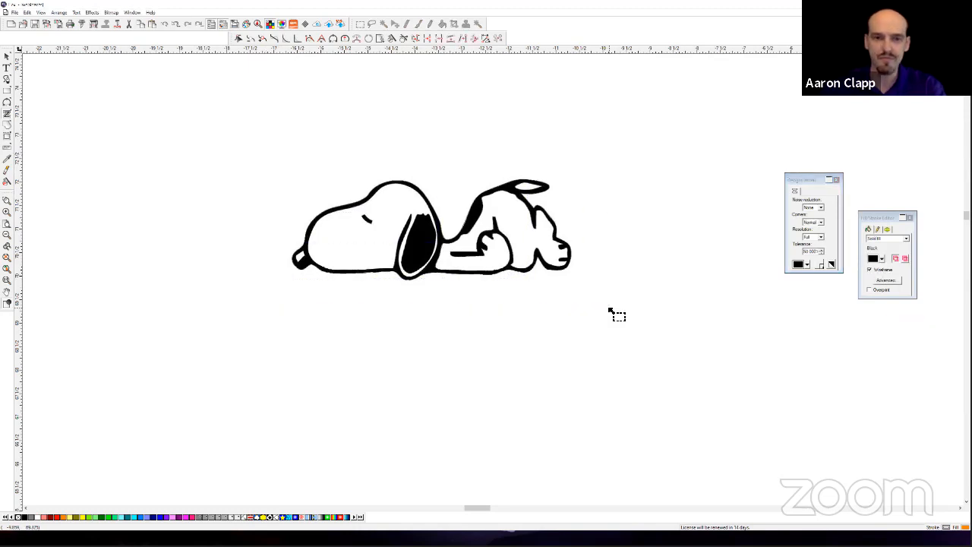
{"action": "right_click", "coordinate": [663, 251]}
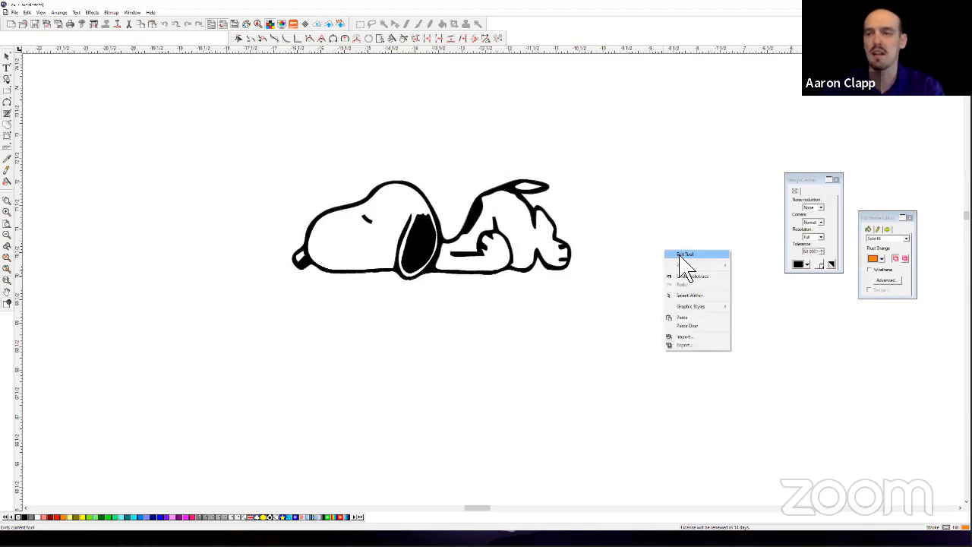
{"action": "left_click", "coordinate": [682, 255]}
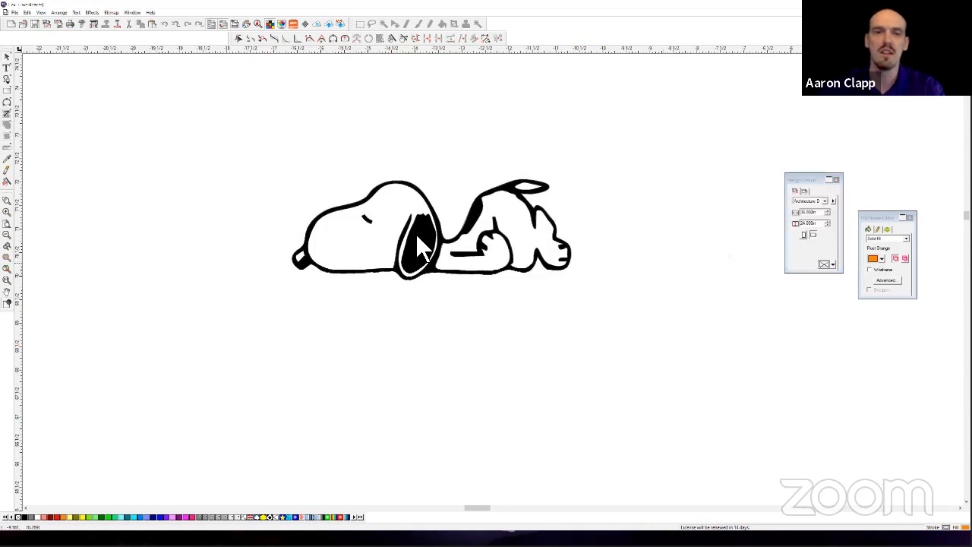
Move the dog bitmap down below its traced vector outline and inspect the outline's curves.
{"action": "left_click", "coordinate": [354, 246]}
{"action": "left_click_drag", "start_coordinate": [367, 253], "coordinate": [362, 383]}
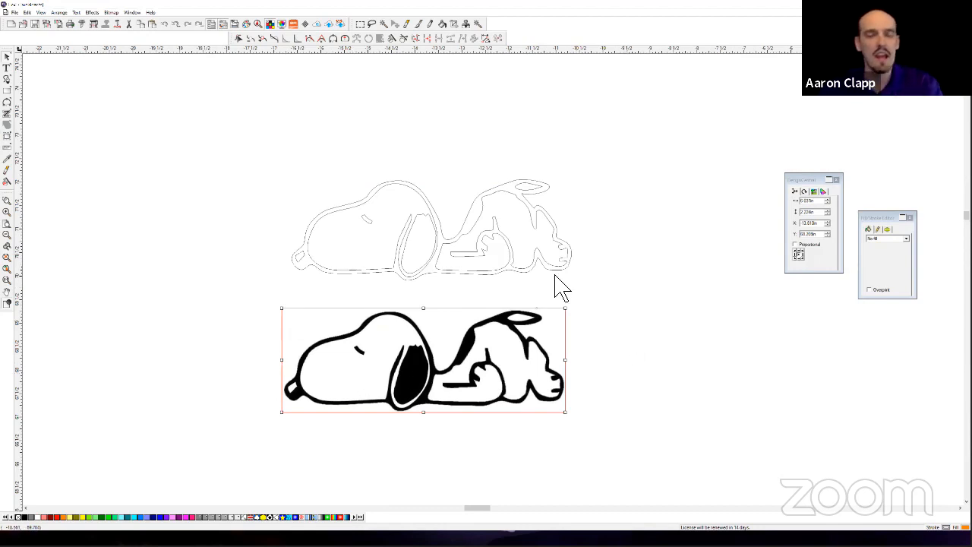
{"action": "scroll", "coordinate": [460, 250], "scroll_direction": "up", "scroll_amount": 1}
{"action": "scroll", "coordinate": [456, 240], "scroll_direction": "up", "scroll_amount": 3}
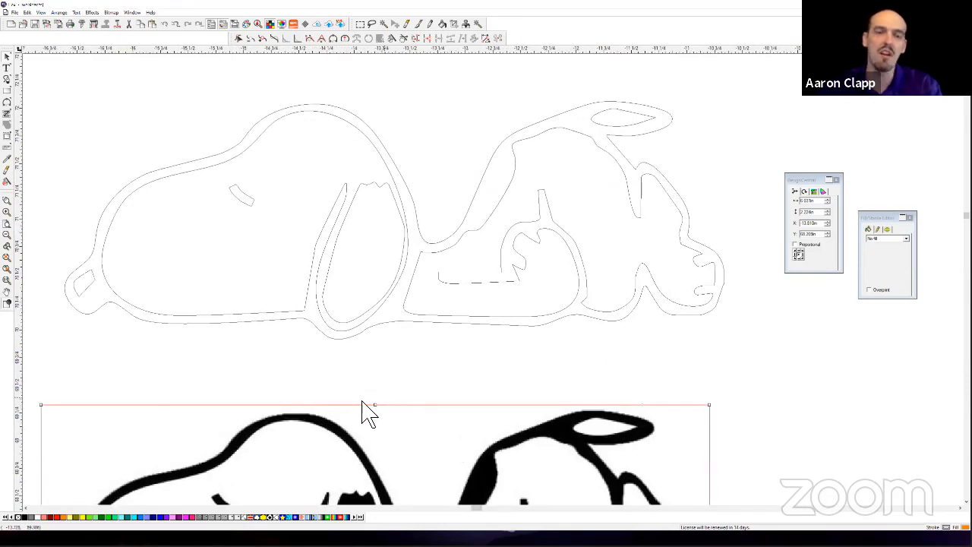
{"action": "scroll", "coordinate": [357, 471], "scroll_direction": "up", "scroll_amount": 2}
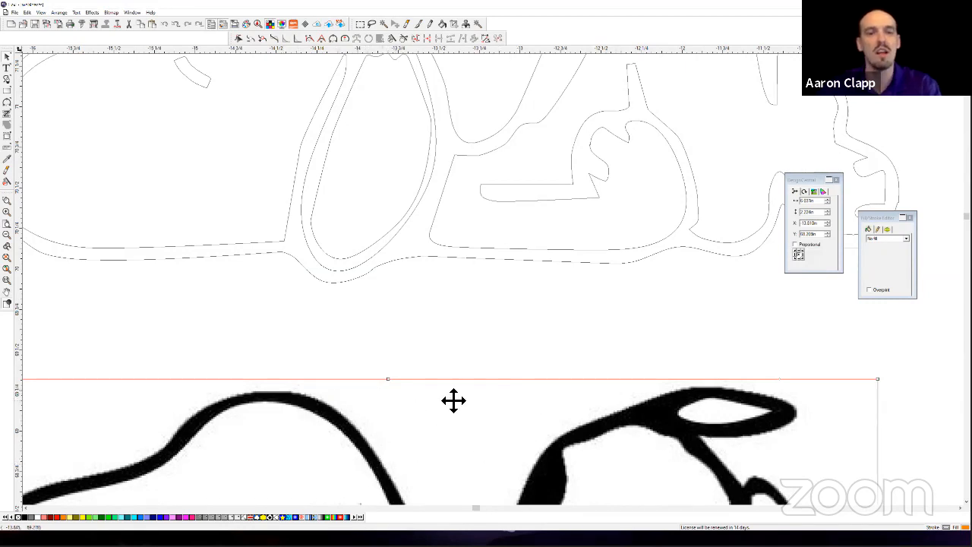
{"action": "scroll", "coordinate": [463, 391], "scroll_direction": "down", "scroll_amount": 2}
{"action": "scroll", "coordinate": [464, 391], "scroll_direction": "down", "scroll_amount": 2}
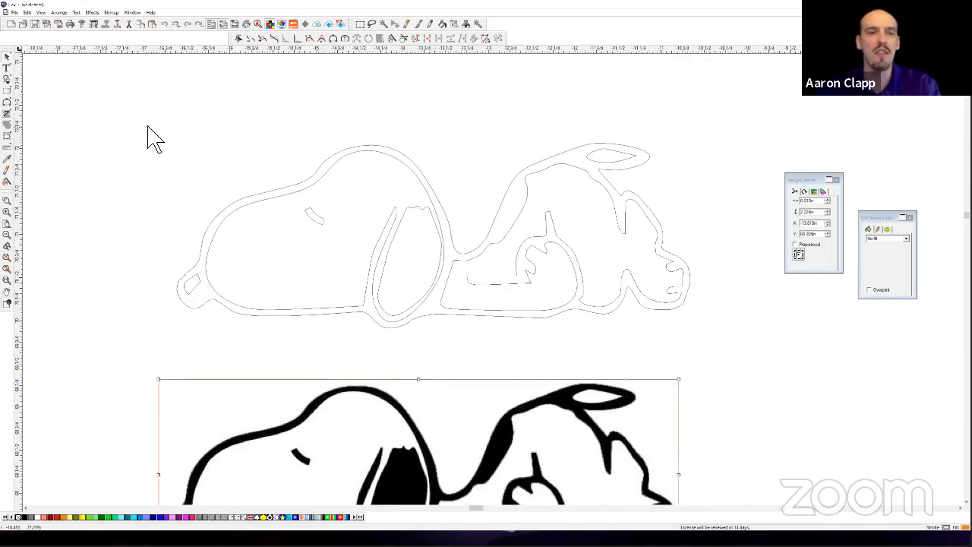
Select all the traced dog paths and turn off their wireframe display to show the solid black fill.
{"action": "left_click_drag", "start_coordinate": [138, 115], "coordinate": [719, 346]}
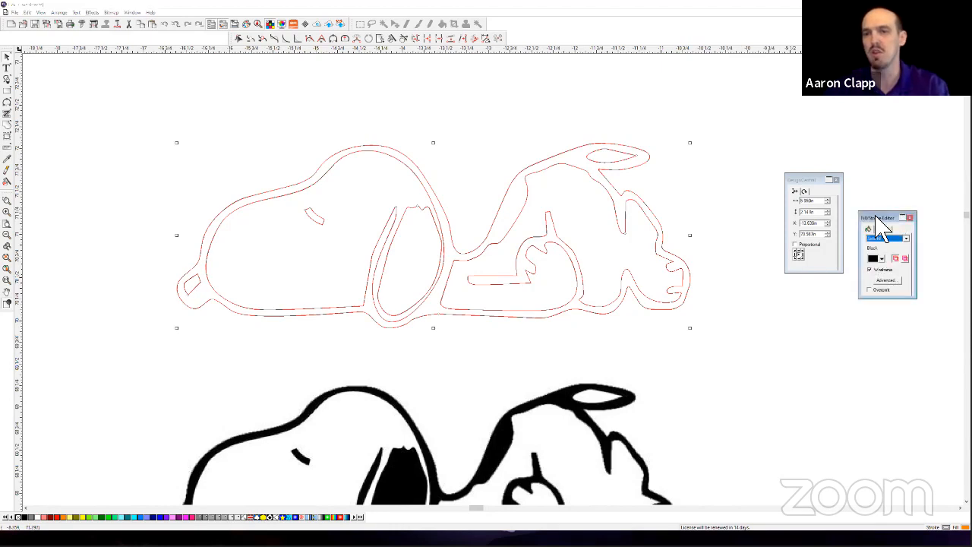
{"action": "left_click_drag", "start_coordinate": [888, 218], "coordinate": [881, 209]}
{"action": "left_click", "coordinate": [872, 260]}
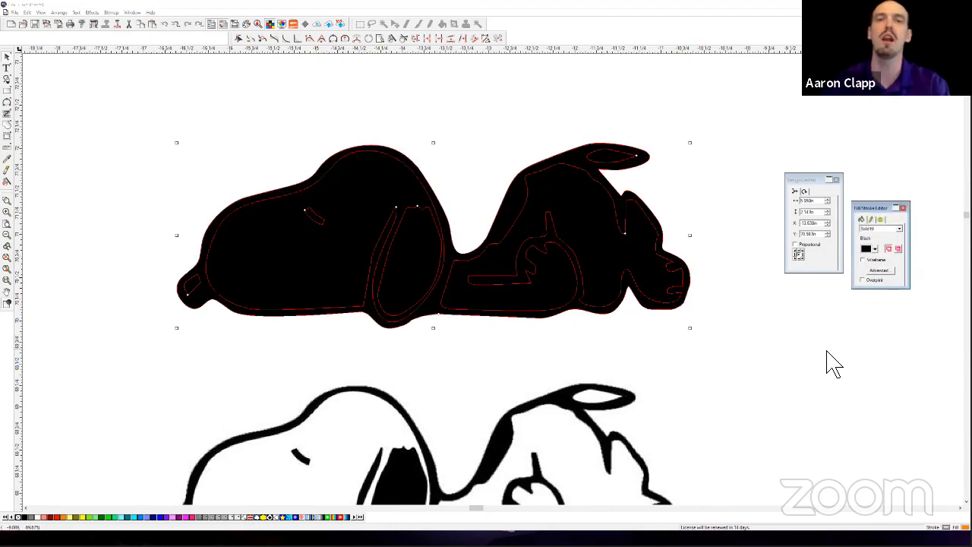
Combine the traced dog paths into one compound object and deselect it.
{"action": "scroll", "coordinate": [764, 331], "scroll_direction": "down", "scroll_amount": 2}
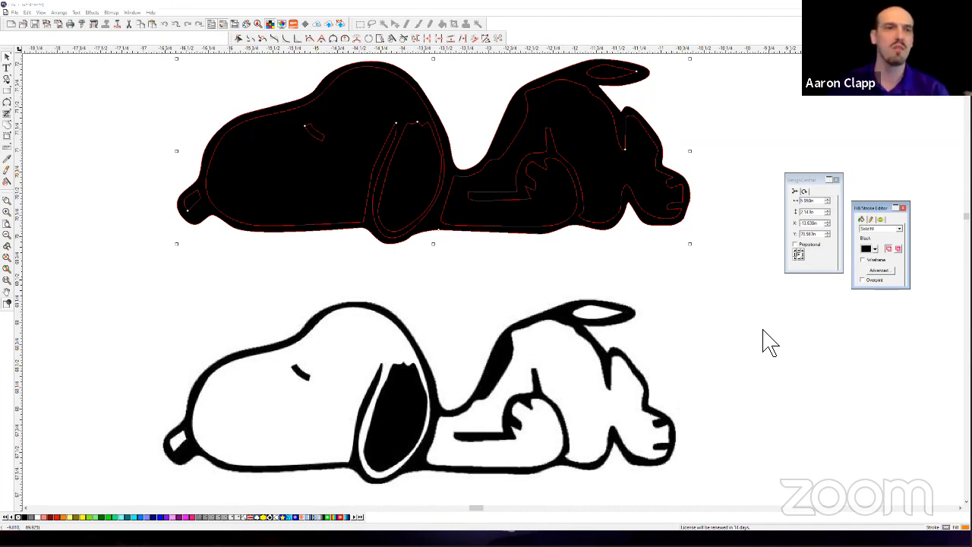
{"action": "left_click", "coordinate": [64, 14]}
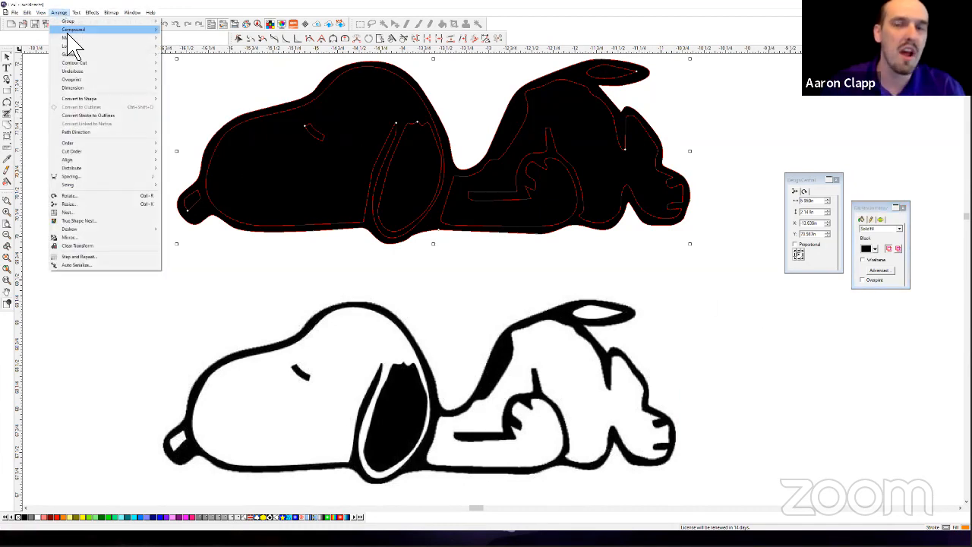
{"action": "mouse_move", "coordinate": [67, 32]}
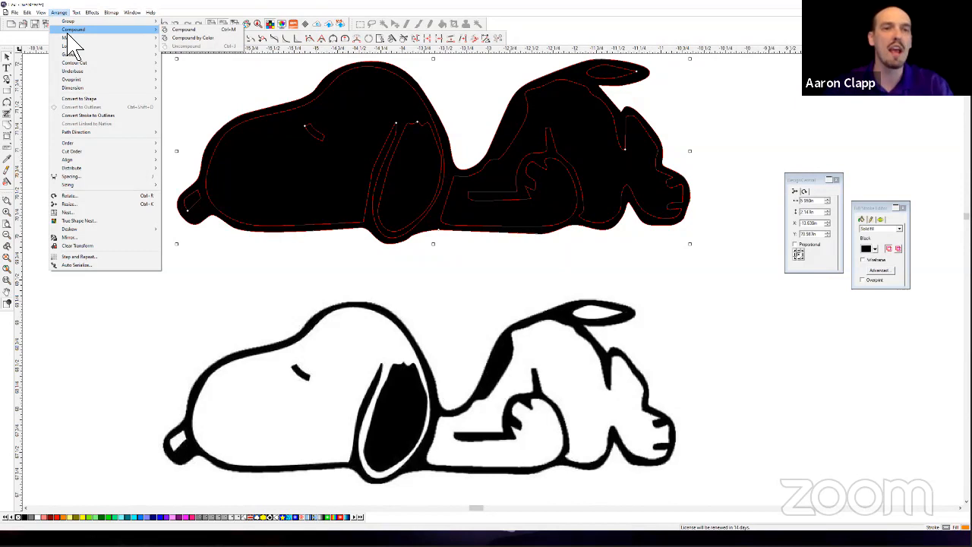
{"action": "left_click", "coordinate": [197, 32]}
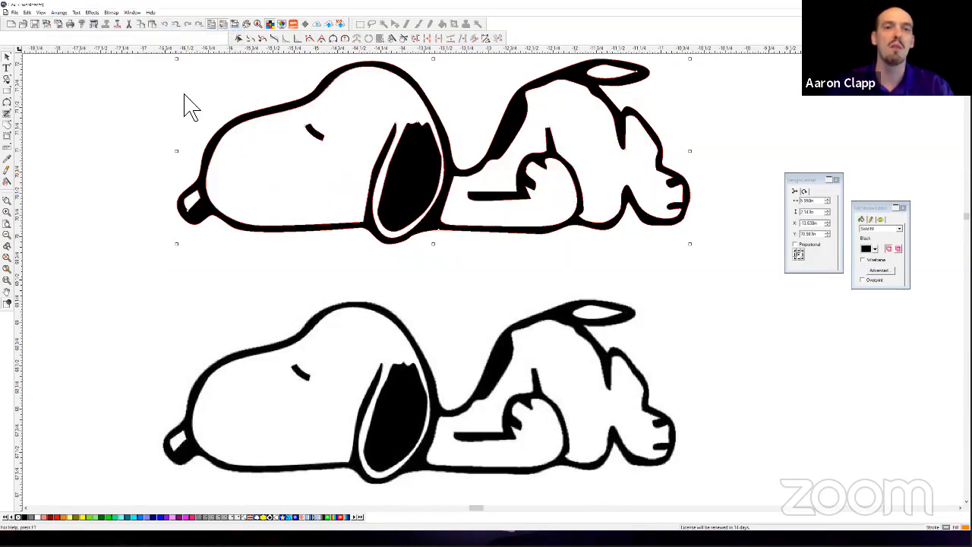
{"action": "left_click", "coordinate": [135, 169]}
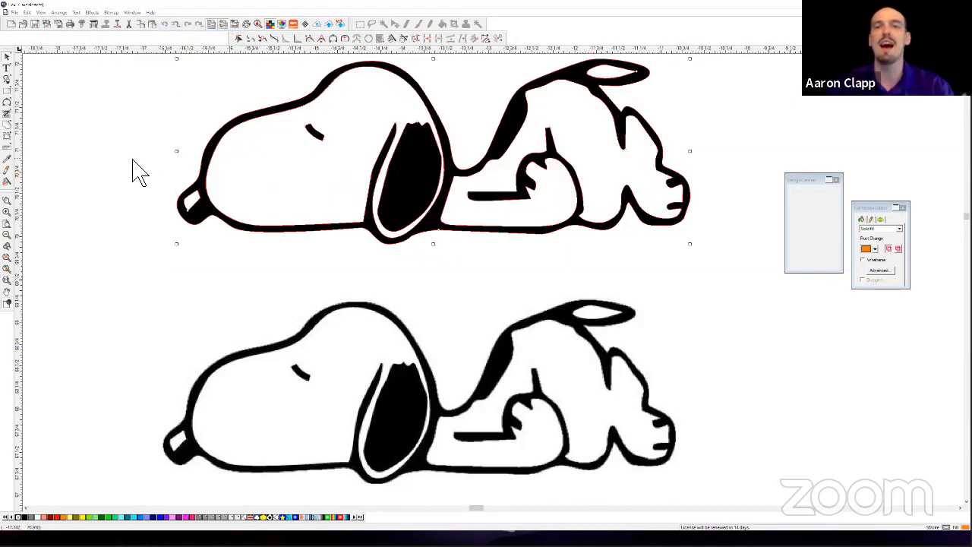
Inspect the compounded vector dog's edges, apply a green contour cut without holes around it, and deselect it.
{"action": "left_click", "coordinate": [404, 161]}
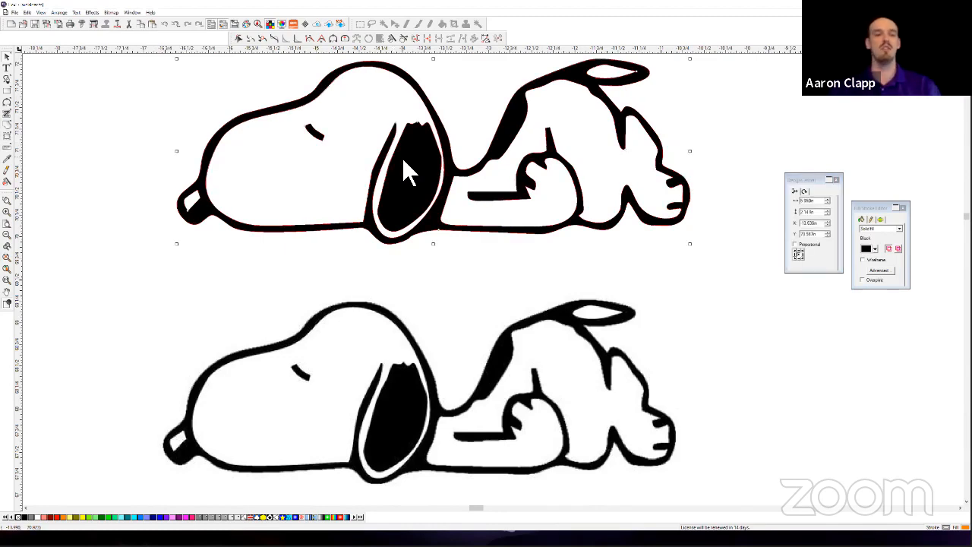
{"action": "scroll", "coordinate": [474, 137], "scroll_direction": "up", "scroll_amount": 4}
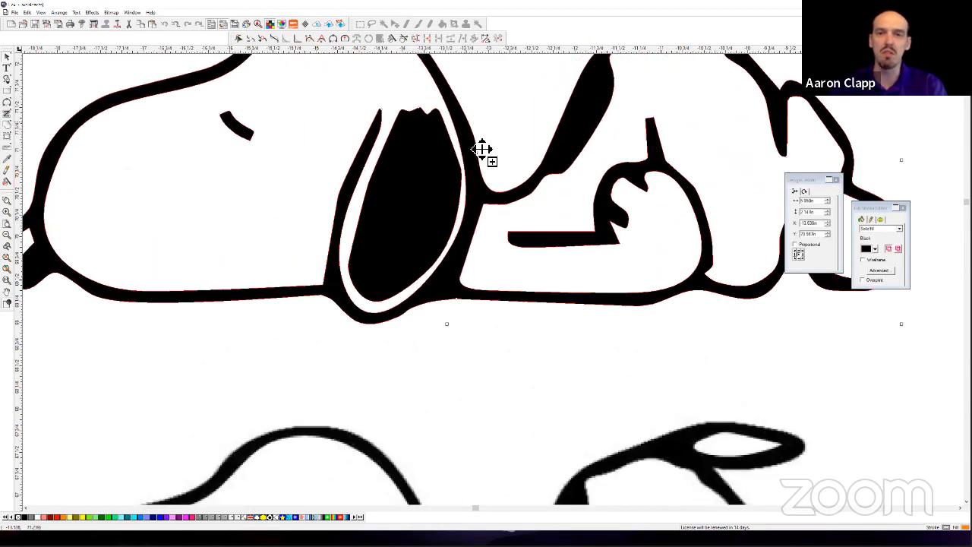
{"action": "scroll", "coordinate": [482, 149], "scroll_direction": "up", "scroll_amount": 4}
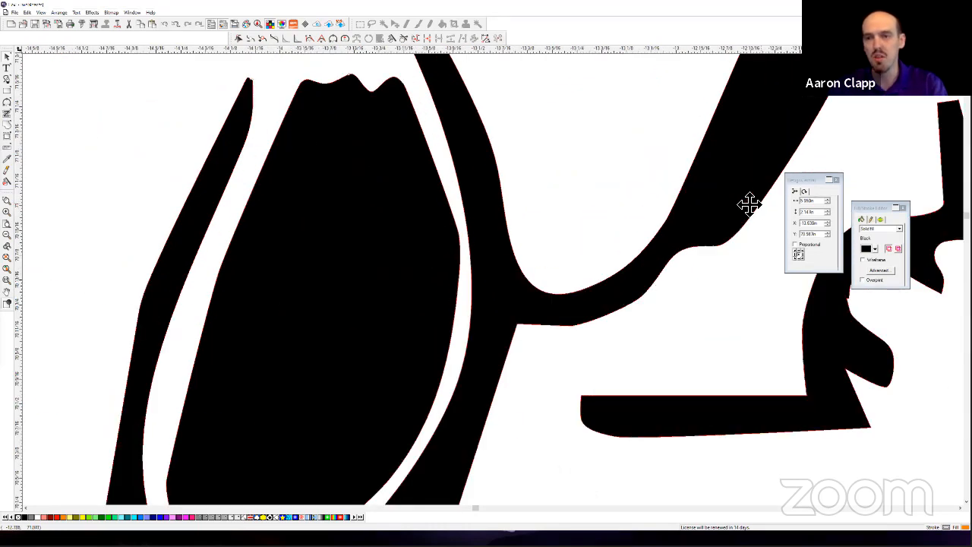
{"action": "scroll", "coordinate": [655, 265], "scroll_direction": "down", "scroll_amount": 3}
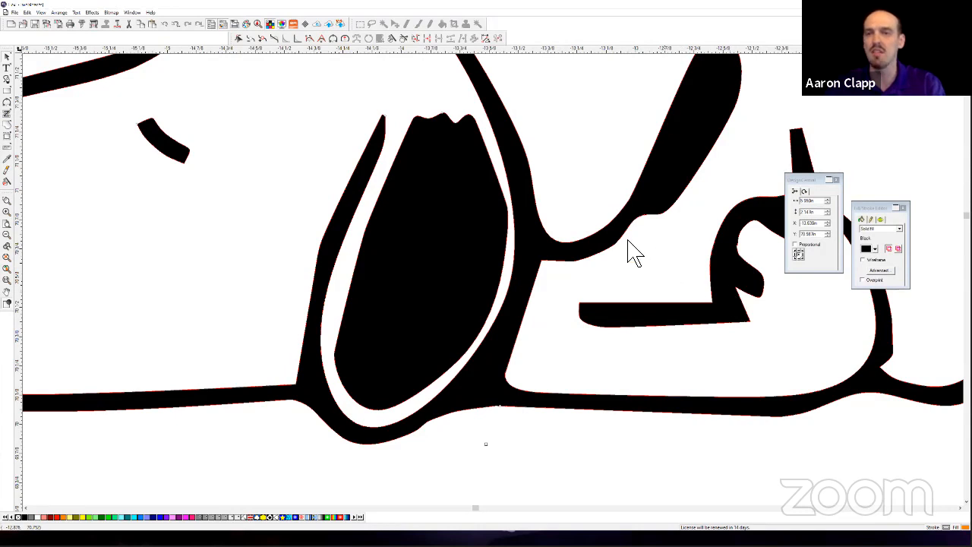
{"action": "scroll", "coordinate": [671, 265], "scroll_direction": "down", "scroll_amount": 3}
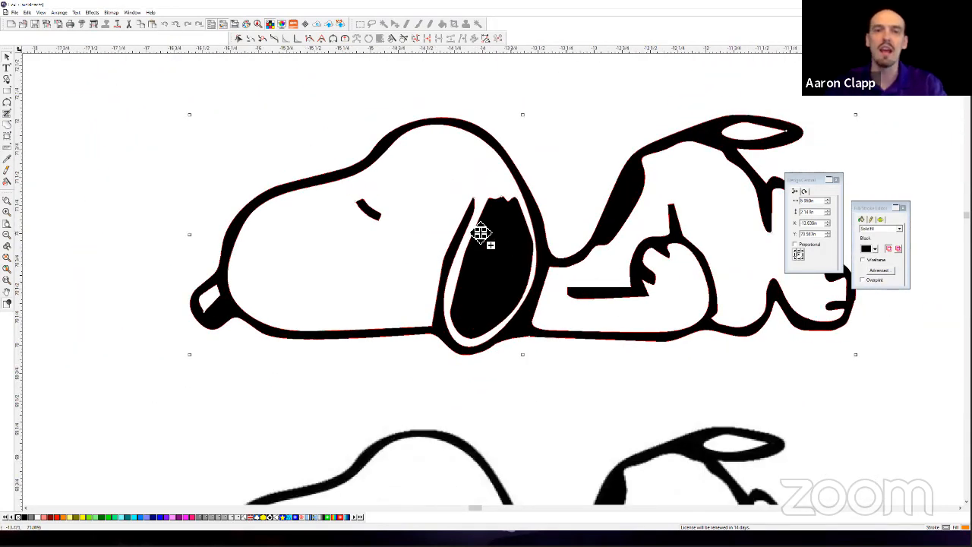
{"action": "scroll", "coordinate": [480, 234], "scroll_direction": "down", "scroll_amount": 1}
{"action": "left_click", "coordinate": [92, 13]}
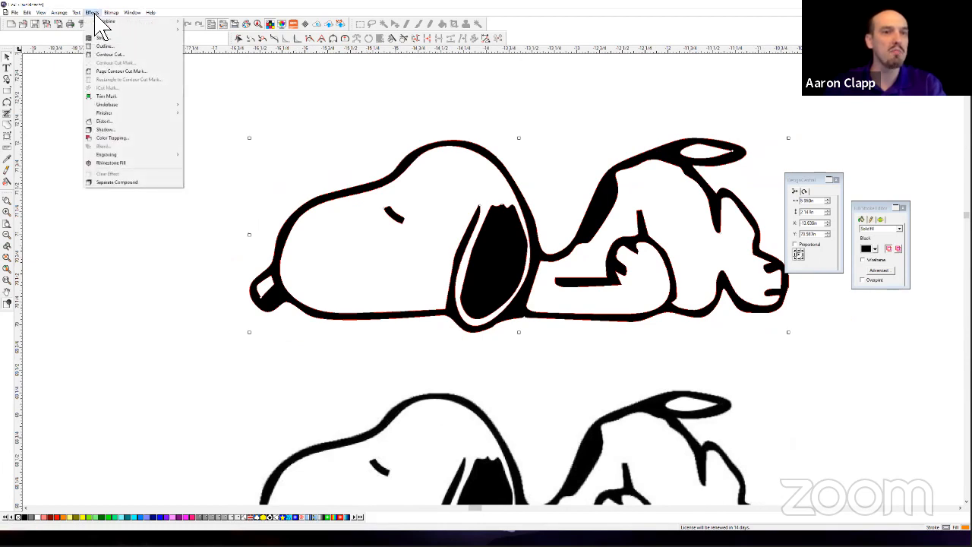
{"action": "left_click", "coordinate": [109, 54]}
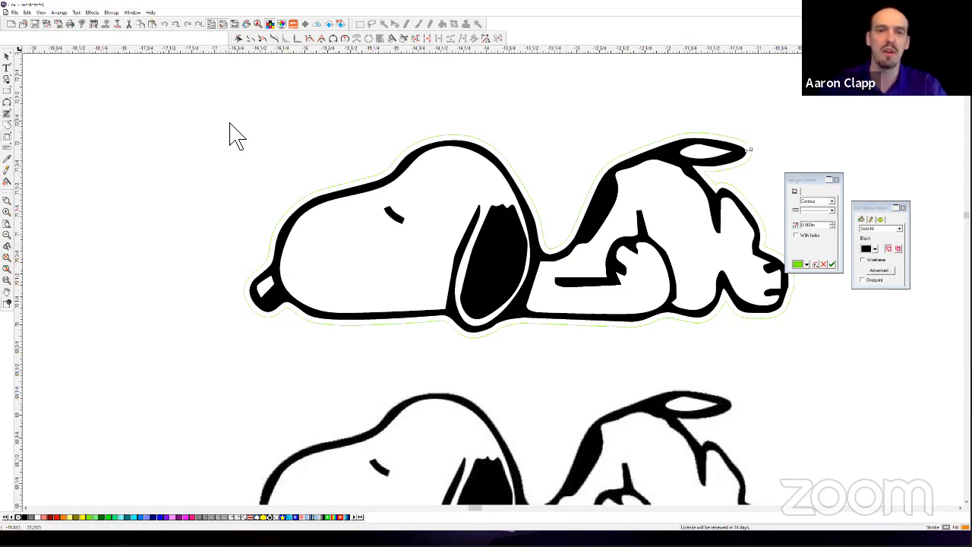
{"action": "scroll", "coordinate": [231, 123], "scroll_direction": "down", "scroll_amount": 2}
{"action": "left_click", "coordinate": [832, 265]}
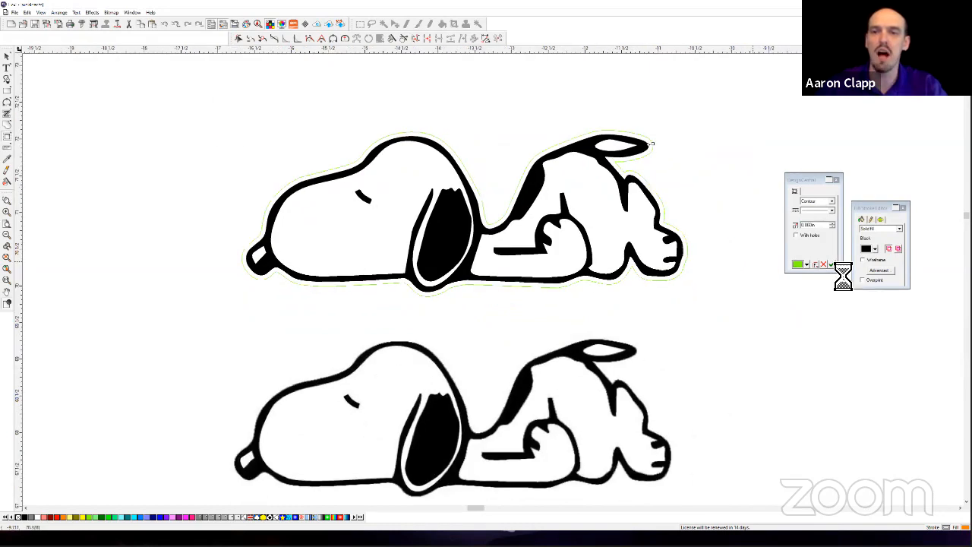
{"action": "left_click", "coordinate": [202, 232]}
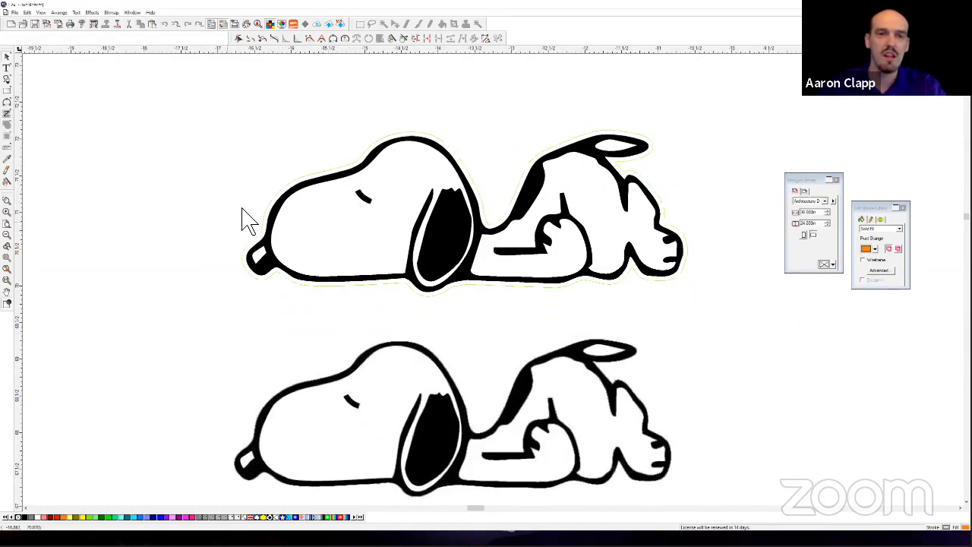
Examine the edges of the two ABC text samples below the dogs up close.
{"action": "scroll", "coordinate": [251, 219], "scroll_direction": "down", "scroll_amount": 3}
{"action": "scroll", "coordinate": [388, 224], "scroll_direction": "down", "scroll_amount": 2}
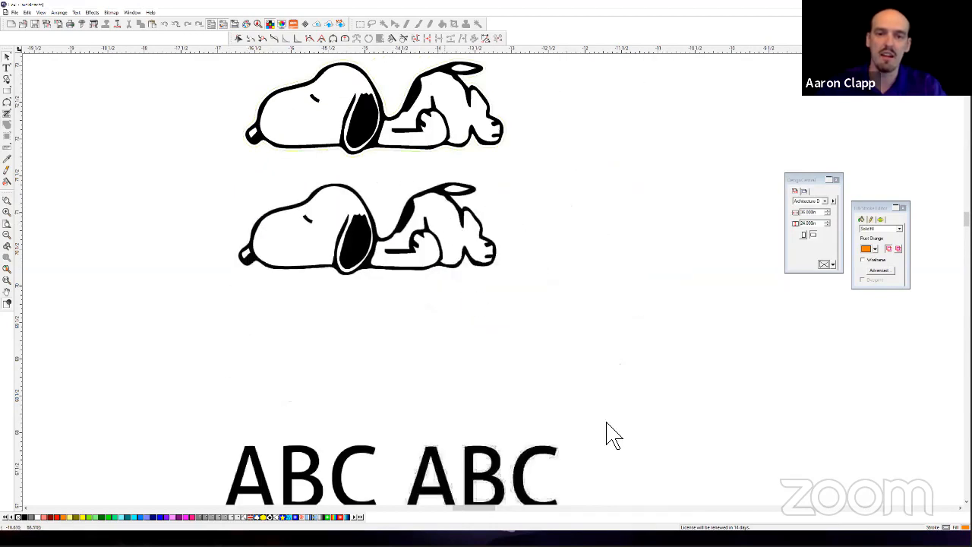
{"action": "scroll", "coordinate": [683, 453], "scroll_direction": "down", "scroll_amount": 1}
{"action": "scroll", "coordinate": [680, 451], "scroll_direction": "up", "scroll_amount": 3}
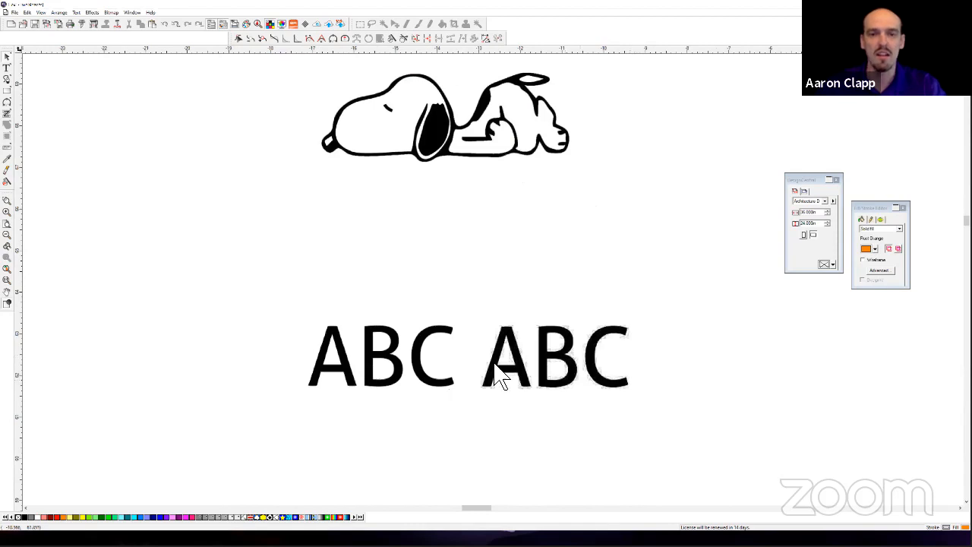
{"action": "scroll", "coordinate": [569, 384], "scroll_direction": "up", "scroll_amount": 1}
{"action": "scroll", "coordinate": [568, 377], "scroll_direction": "up", "scroll_amount": 3}
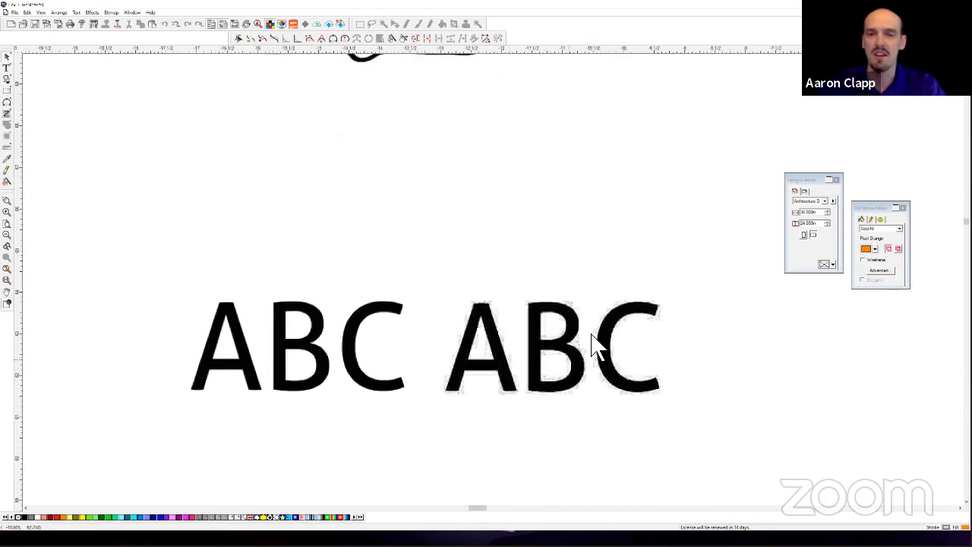
{"action": "scroll", "coordinate": [506, 152], "scroll_direction": "up", "scroll_amount": 2}
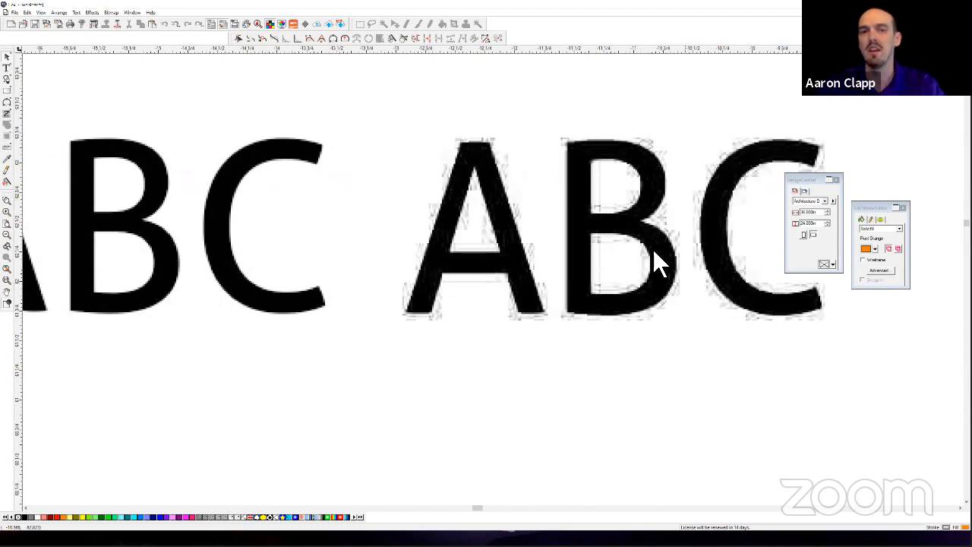
Select the bitmap containing both ABC samples and undo its move so it stays at its original position.
{"action": "scroll", "coordinate": [448, 247], "scroll_direction": "down", "scroll_amount": 2}
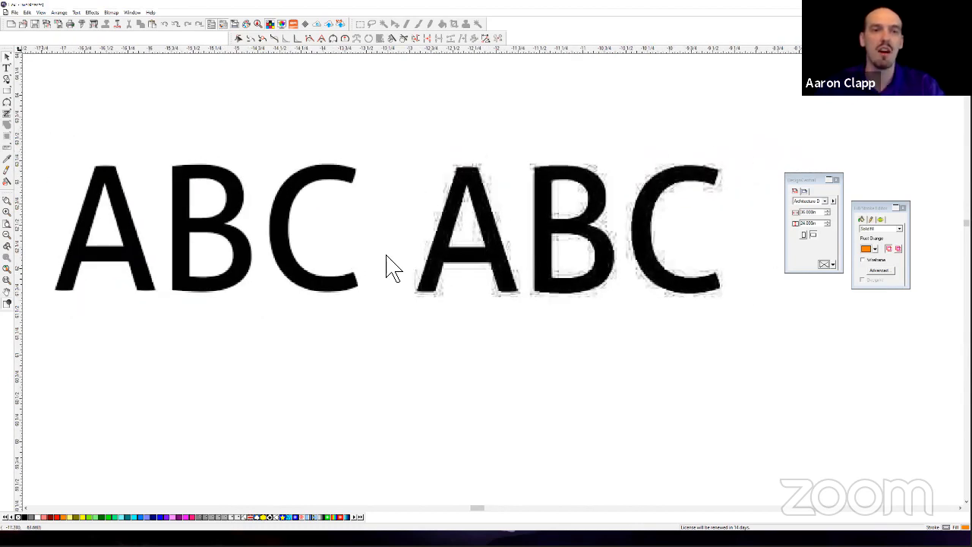
{"action": "left_click_drag", "start_coordinate": [510, 279], "coordinate": [512, 282]}
{"action": "key", "text": "ctrl+z"}
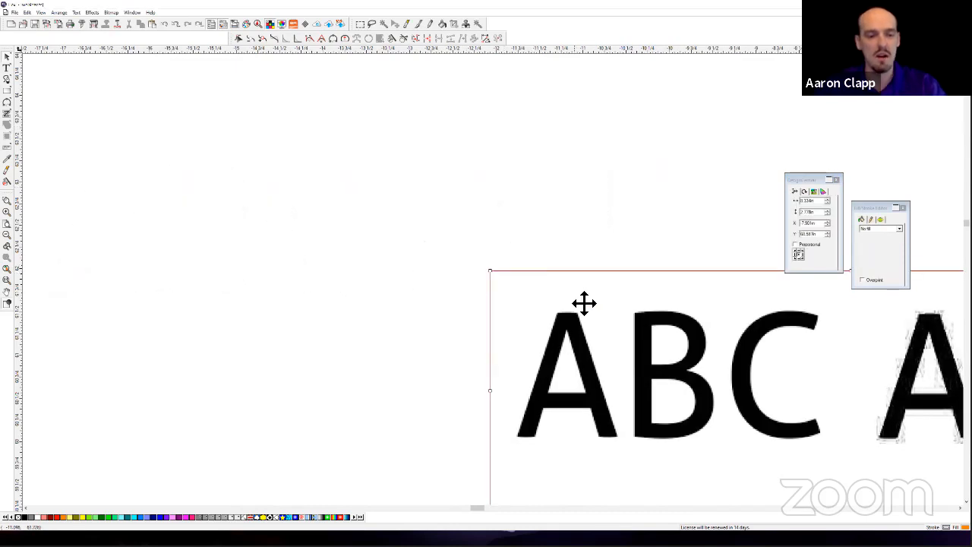
{"action": "key", "text": "ctrl+z"}
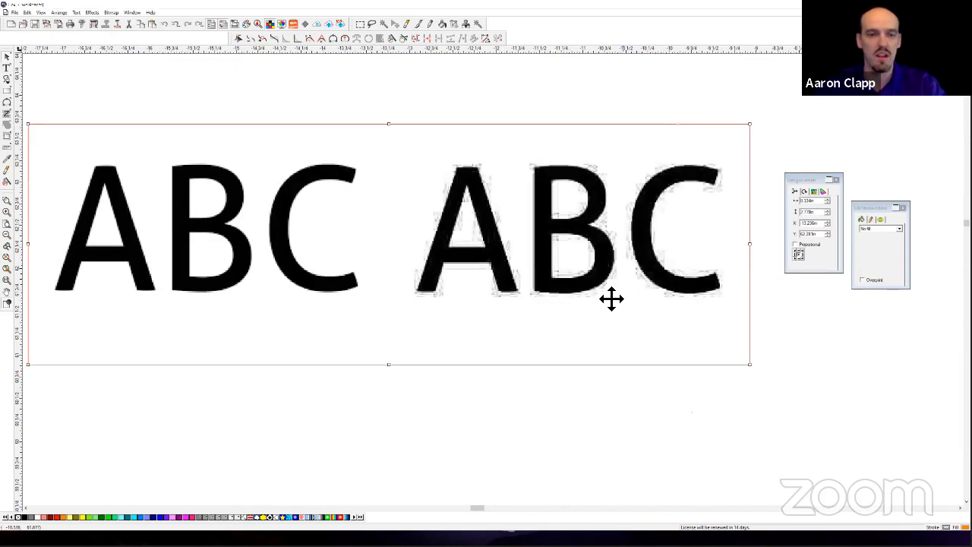
{"action": "scroll", "coordinate": [670, 327], "scroll_direction": "down", "scroll_amount": 3}
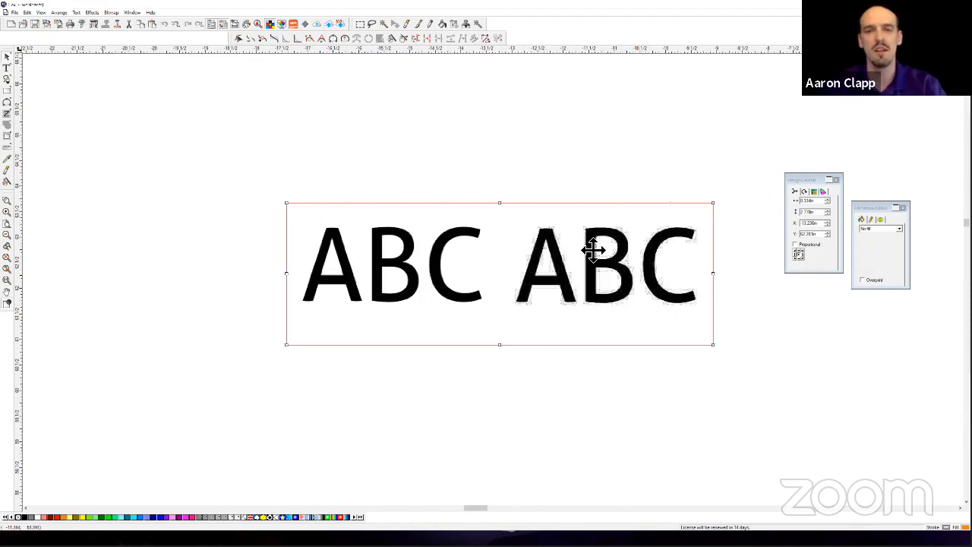
{"action": "left_click", "coordinate": [114, 14]}
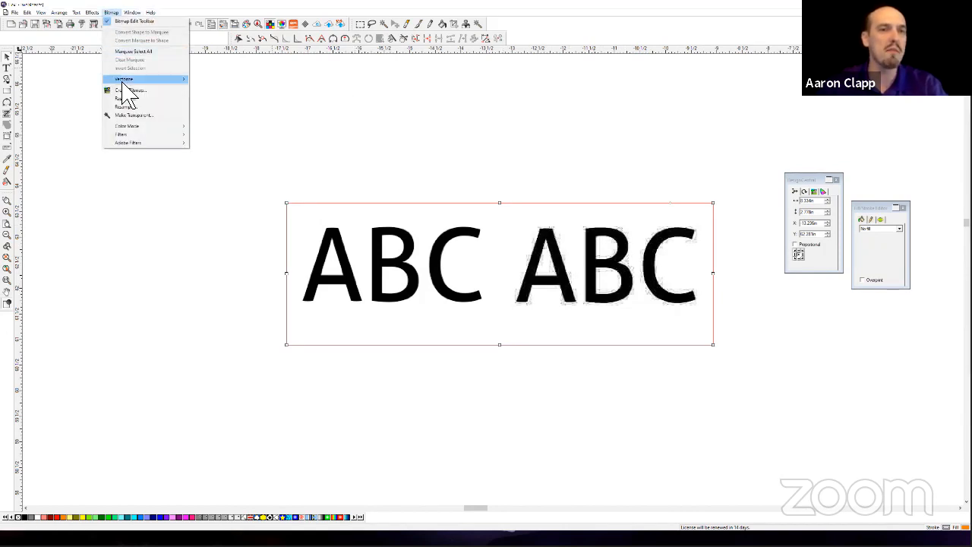
{"action": "mouse_move", "coordinate": [124, 81]}
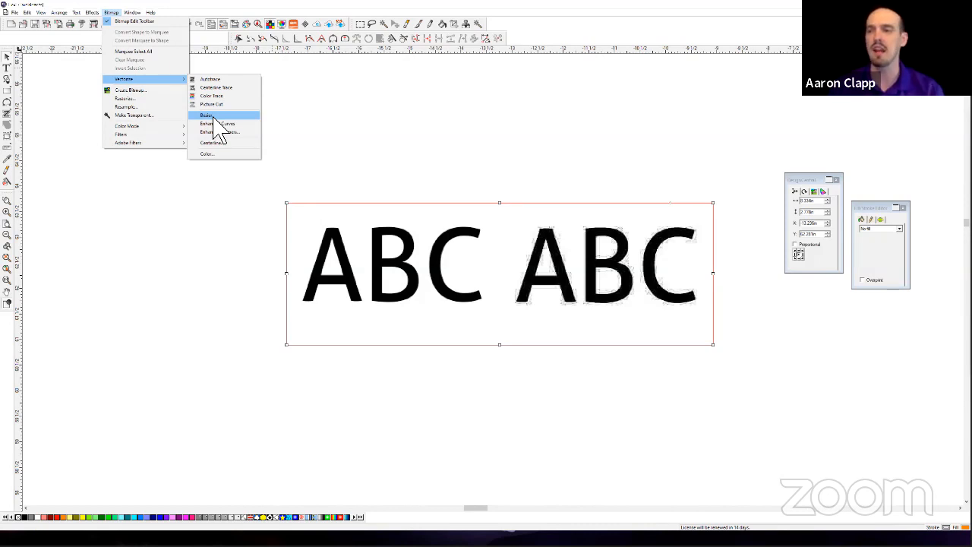
{"action": "left_click", "coordinate": [226, 133]}
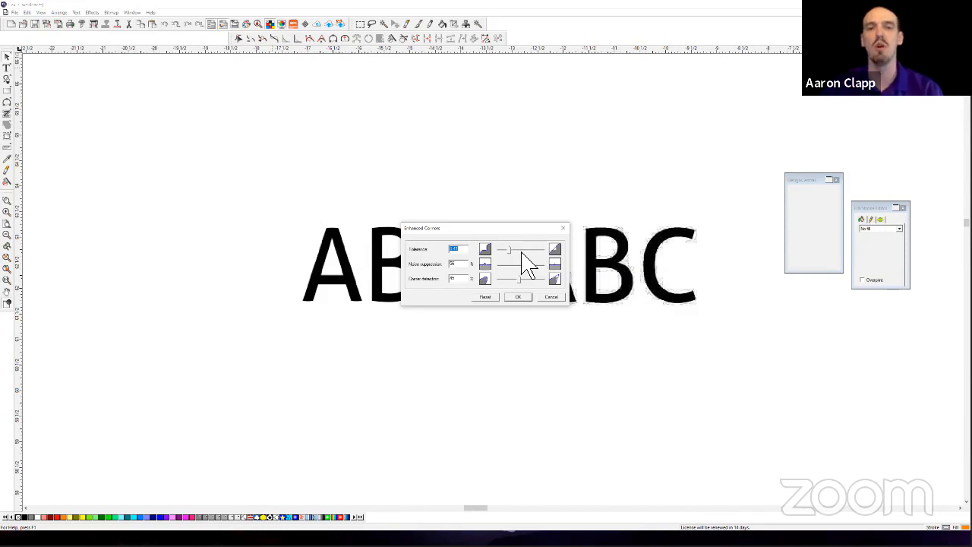
{"action": "left_click_drag", "start_coordinate": [507, 254], "coordinate": [516, 255]}
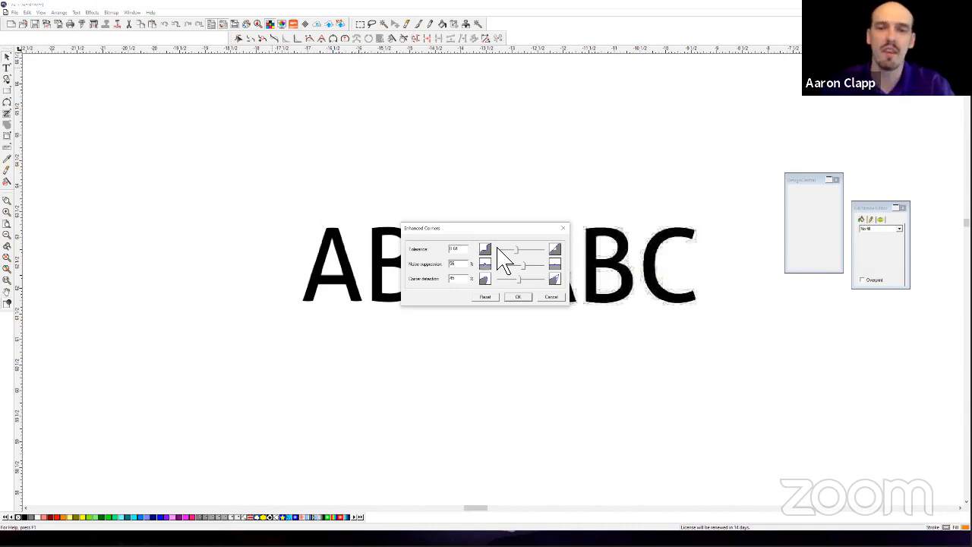
{"action": "left_click", "coordinate": [551, 297]}
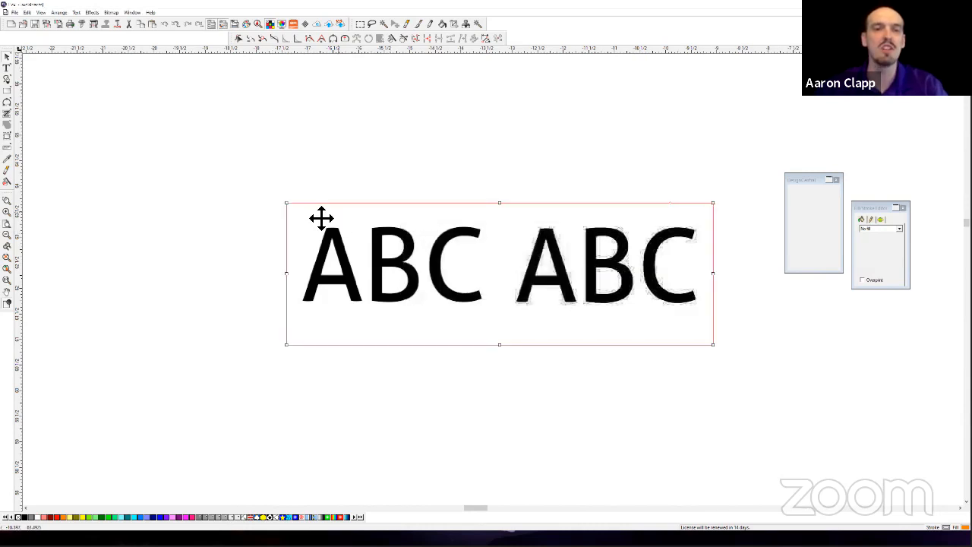
Vectorize the ABC bitmap with the Bezier trace and deselect the resulting paths.
{"action": "left_click", "coordinate": [111, 12]}
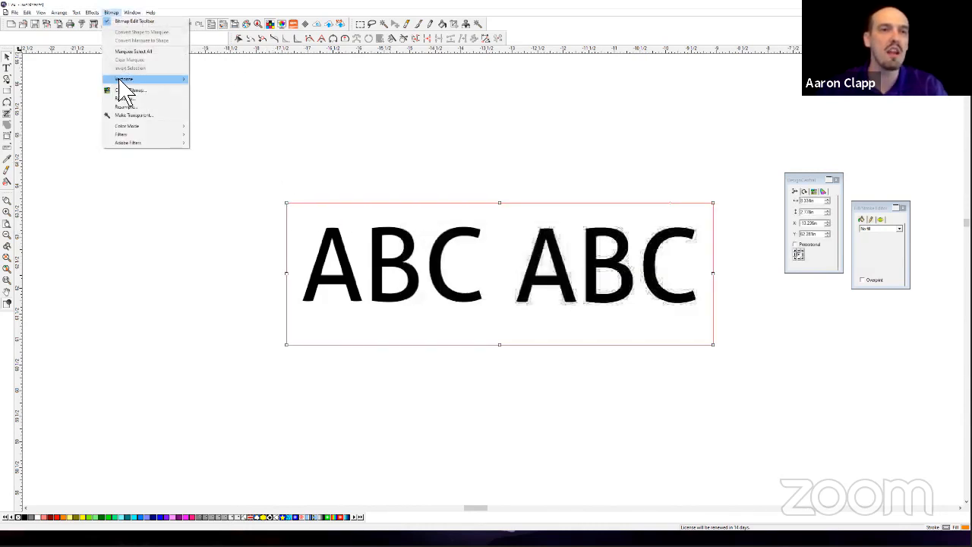
{"action": "mouse_move", "coordinate": [122, 79]}
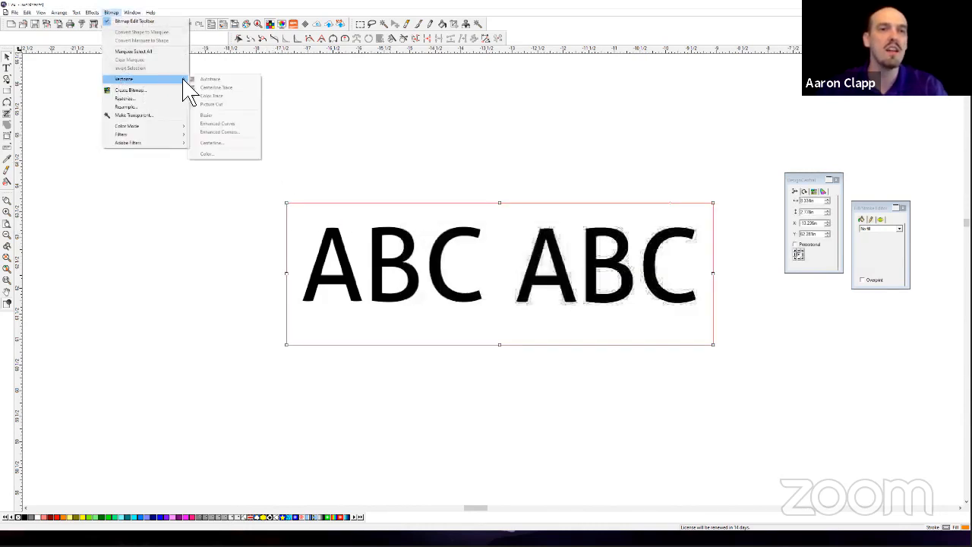
{"action": "left_click", "coordinate": [228, 115]}
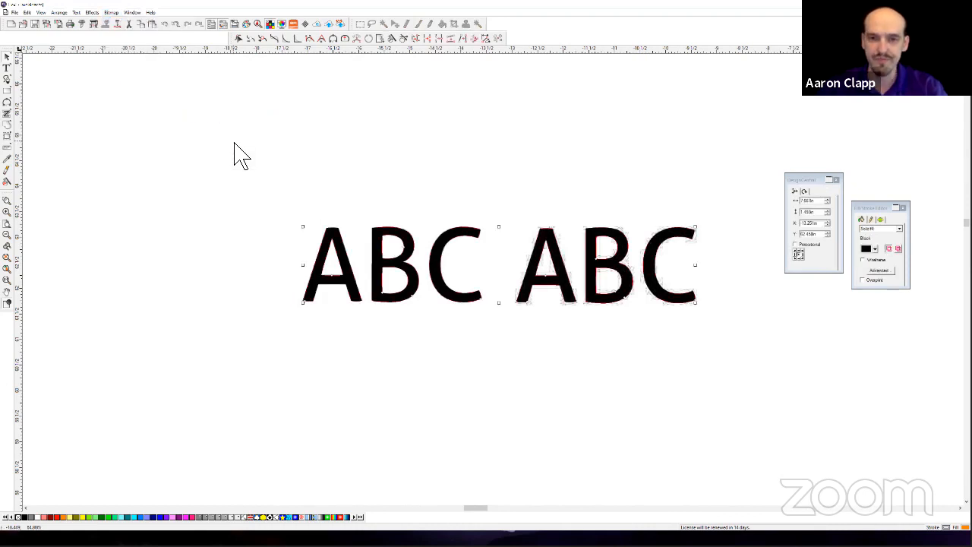
{"action": "left_click", "coordinate": [721, 403]}
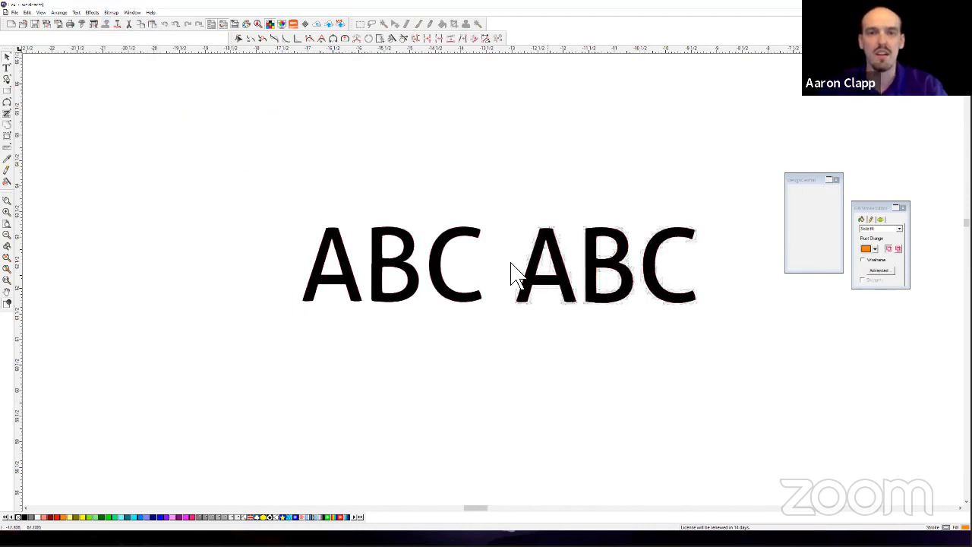
Move the original ABC bitmap straight up above its Bezier-traced copy and deselect it.
{"action": "left_click", "coordinate": [505, 269]}
{"action": "left_click_drag", "start_coordinate": [505, 269], "coordinate": [508, 132]}
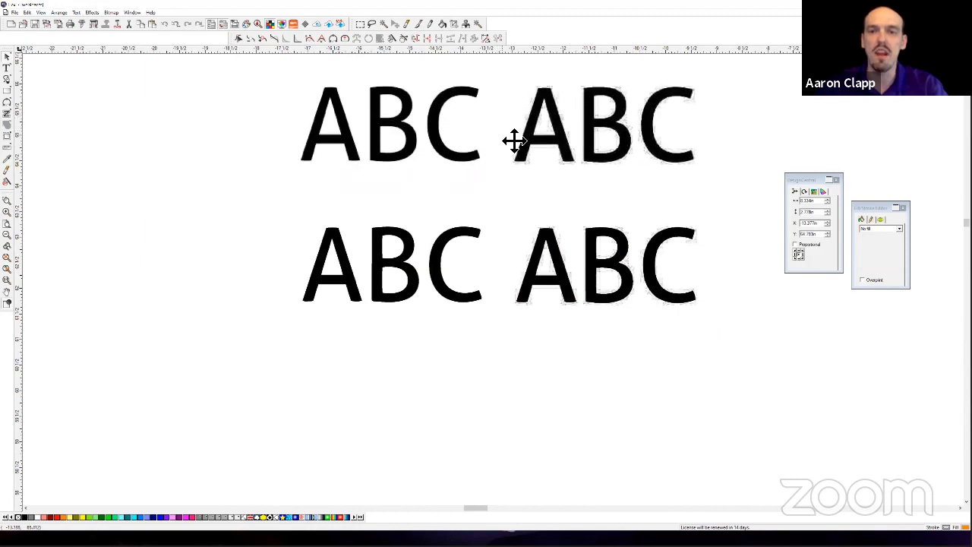
{"action": "left_click", "coordinate": [584, 343]}
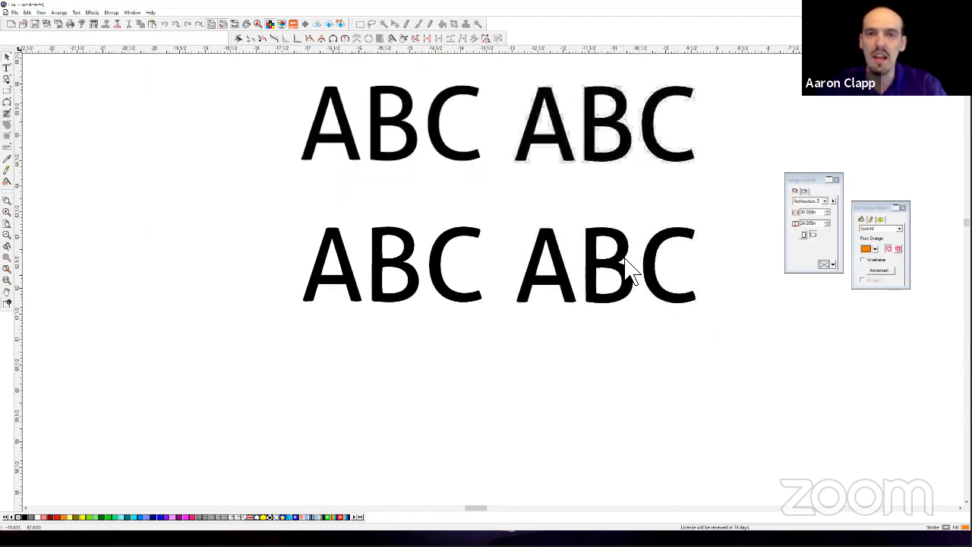
Examine the Bezier-traced letters up close and compare their corners and curves with the original ABC bitmap above.
{"action": "scroll", "coordinate": [630, 269], "scroll_direction": "up", "scroll_amount": 4}
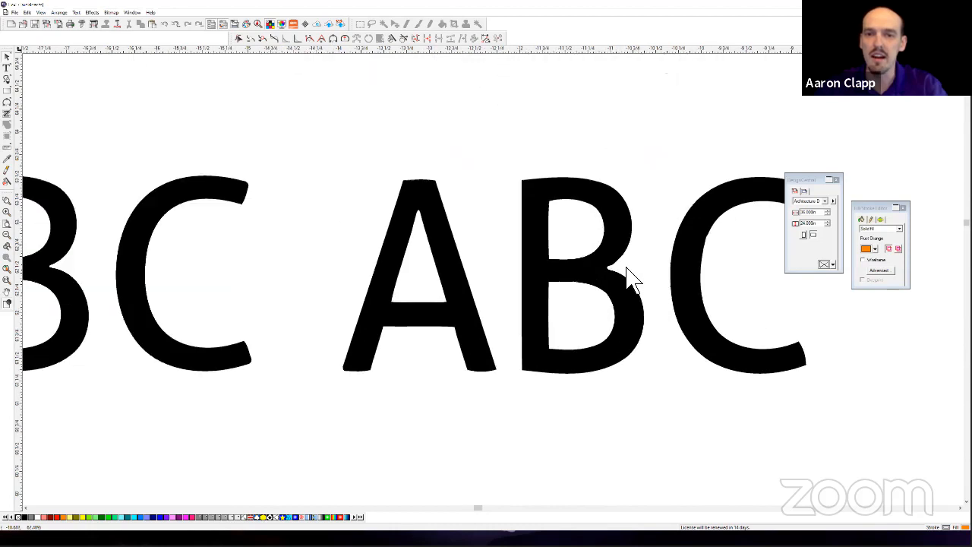
{"action": "scroll", "coordinate": [627, 271], "scroll_direction": "up", "scroll_amount": 2}
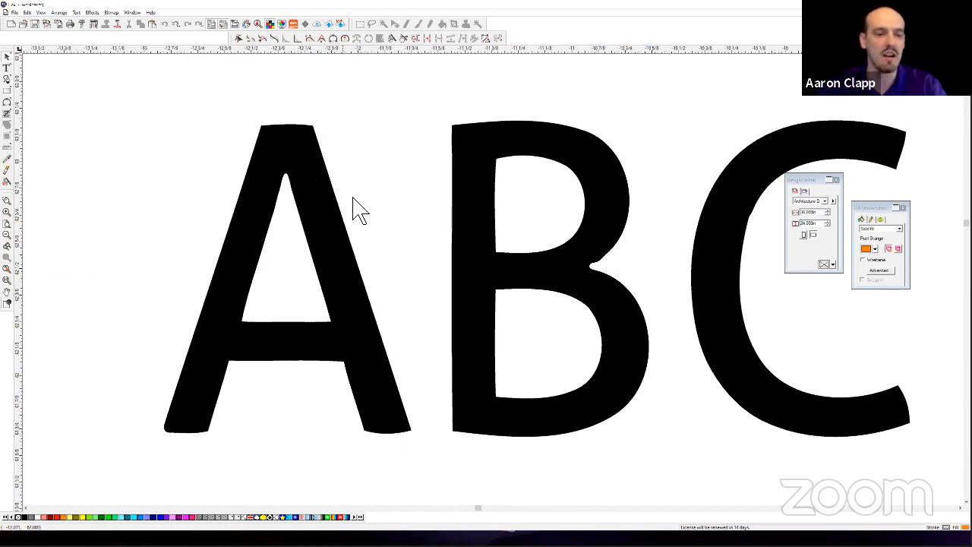
{"action": "scroll", "coordinate": [371, 234], "scroll_direction": "down", "scroll_amount": 1}
{"action": "scroll", "coordinate": [369, 235], "scroll_direction": "up", "scroll_amount": 2}
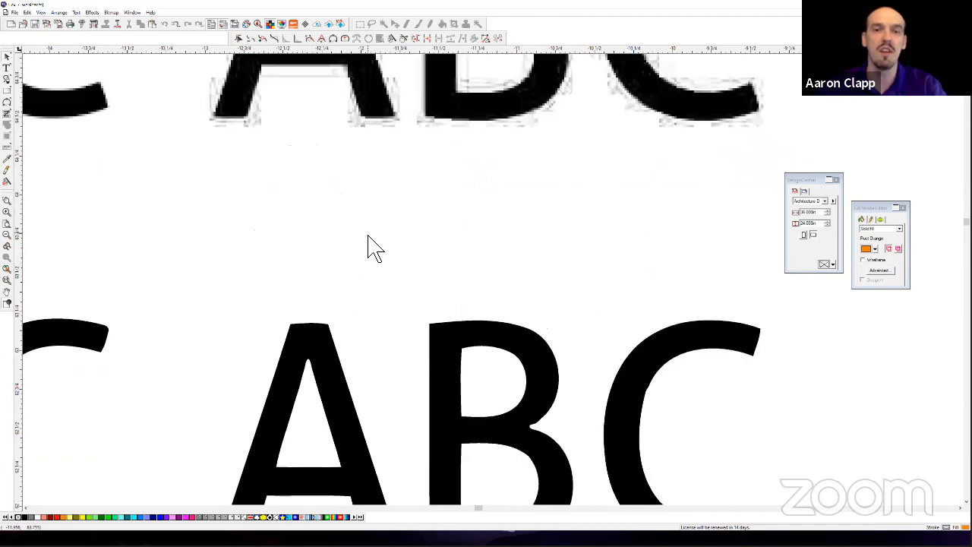
{"action": "scroll", "coordinate": [423, 211], "scroll_direction": "up", "scroll_amount": 4}
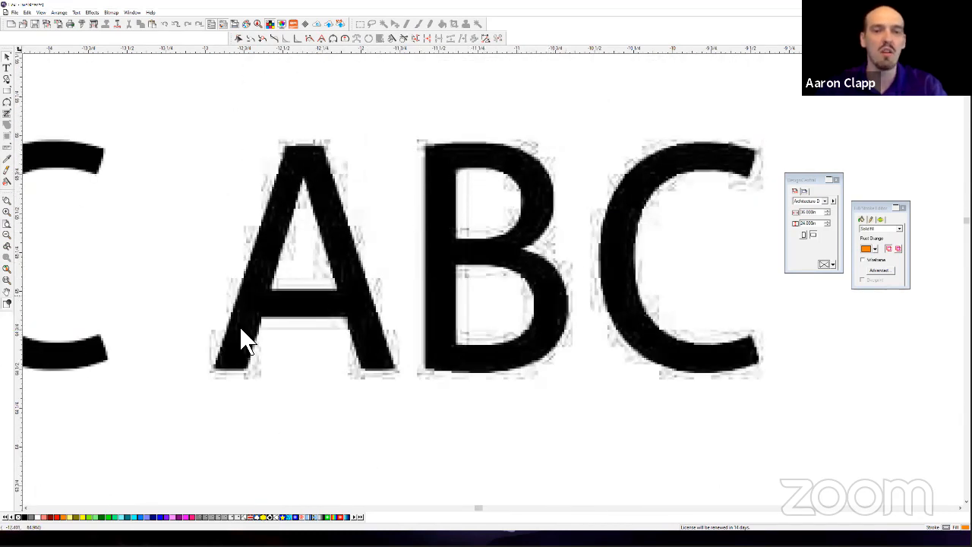
{"action": "scroll", "coordinate": [424, 327], "scroll_direction": "down", "scroll_amount": 6}
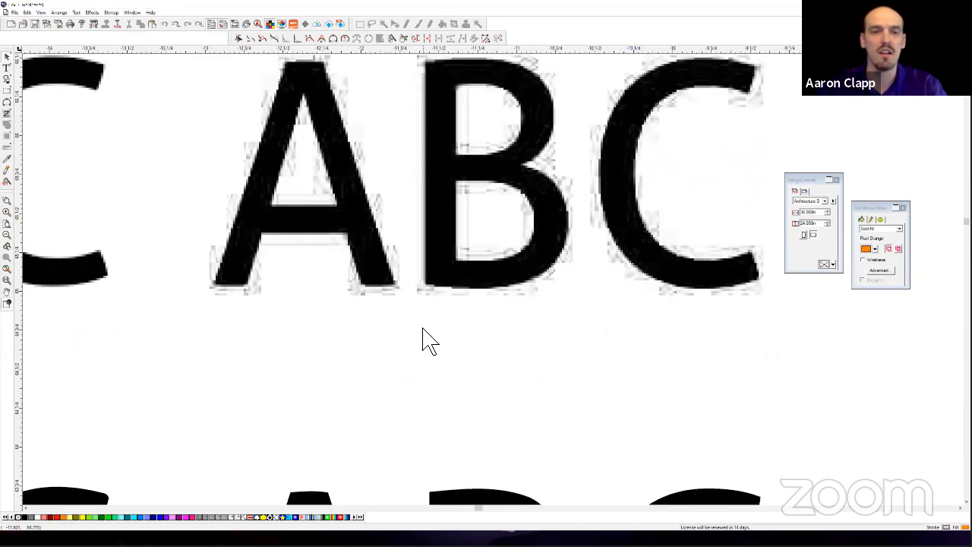
{"action": "scroll", "coordinate": [426, 323], "scroll_direction": "down", "scroll_amount": 1}
{"action": "scroll", "coordinate": [432, 335], "scroll_direction": "down", "scroll_amount": 1}
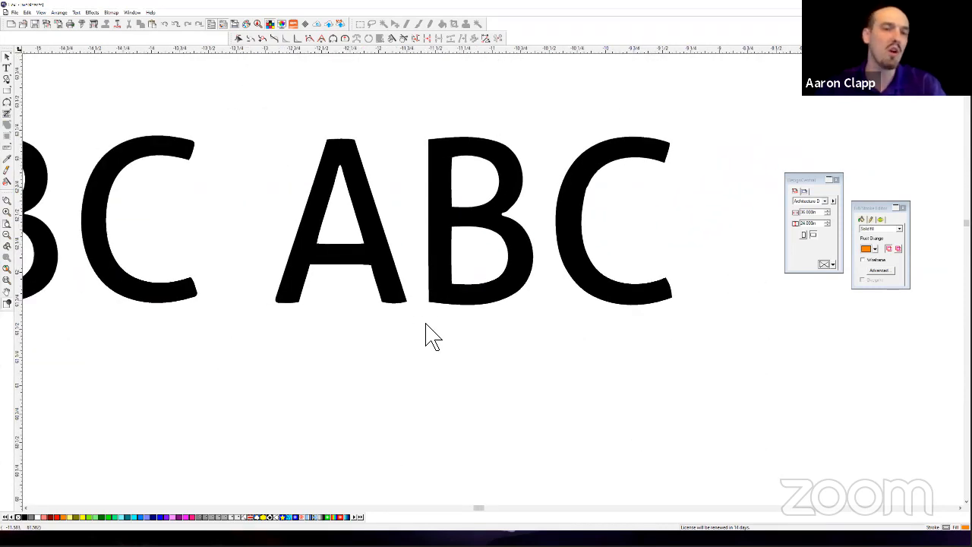
{"action": "scroll", "coordinate": [486, 350], "scroll_direction": "down", "scroll_amount": 3}
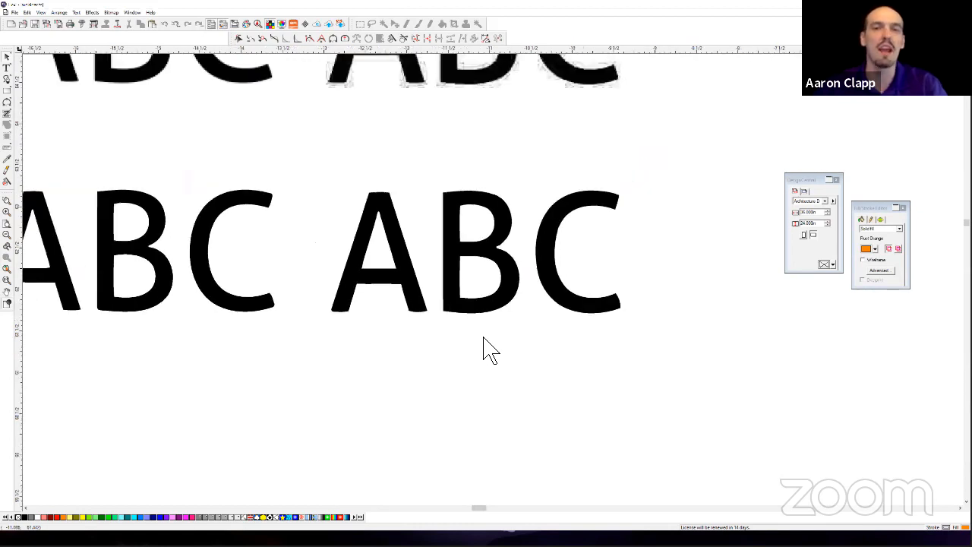
Vectorize the ABC bitmap with Enhanced Corners, using a higher tolerance, 60% noise suppression and 70% corner detection.
{"action": "left_click", "coordinate": [427, 125]}
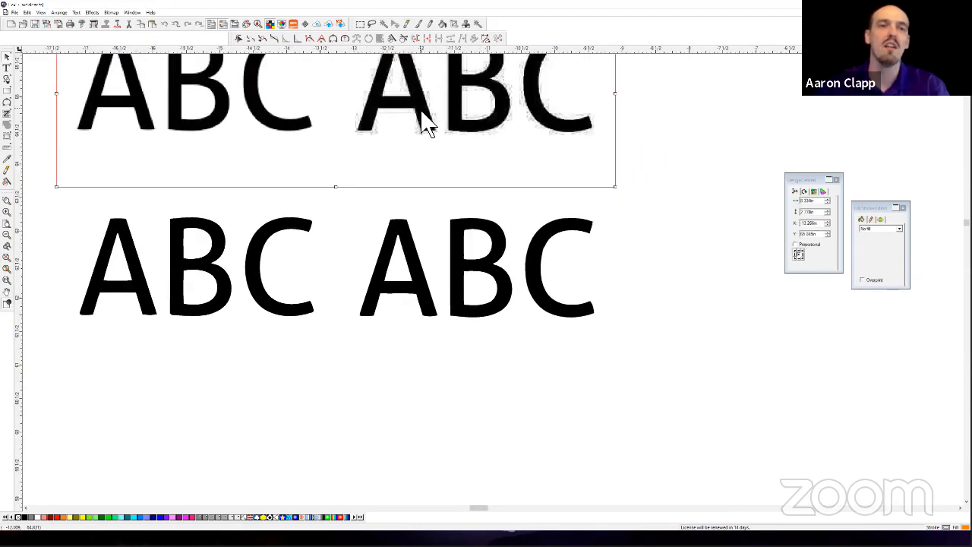
{"action": "left_click", "coordinate": [111, 12]}
{"action": "mouse_move", "coordinate": [131, 81]}
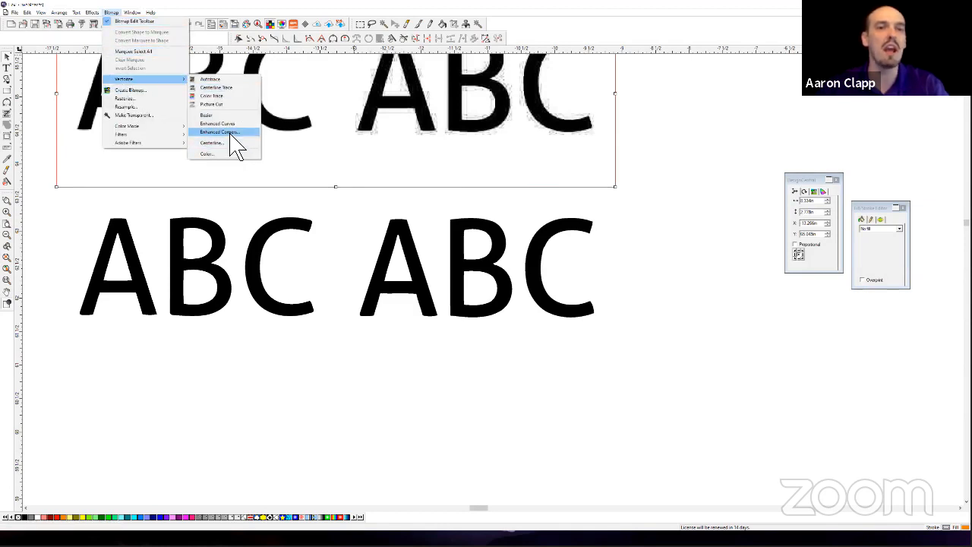
{"action": "left_click", "coordinate": [220, 132]}
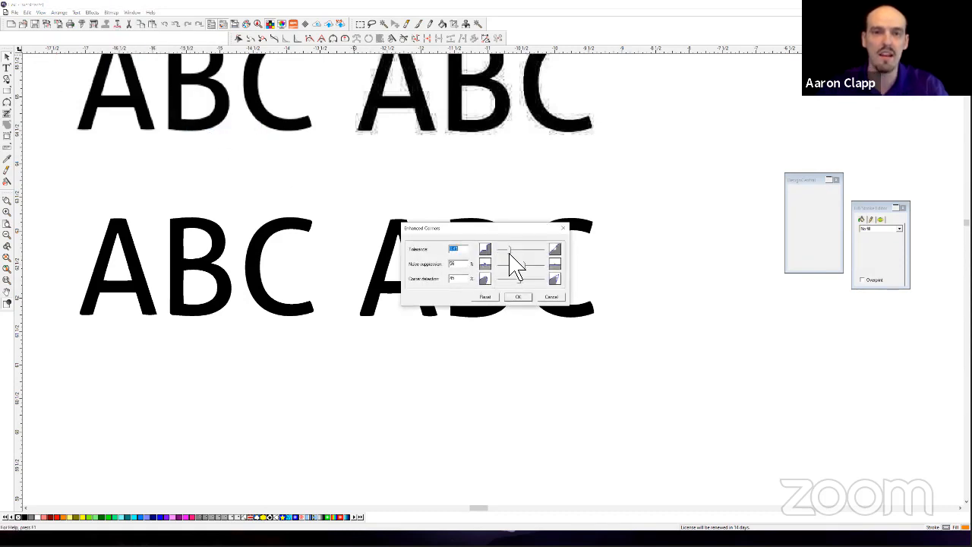
{"action": "left_click_drag", "start_coordinate": [509, 251], "coordinate": [517, 255]}
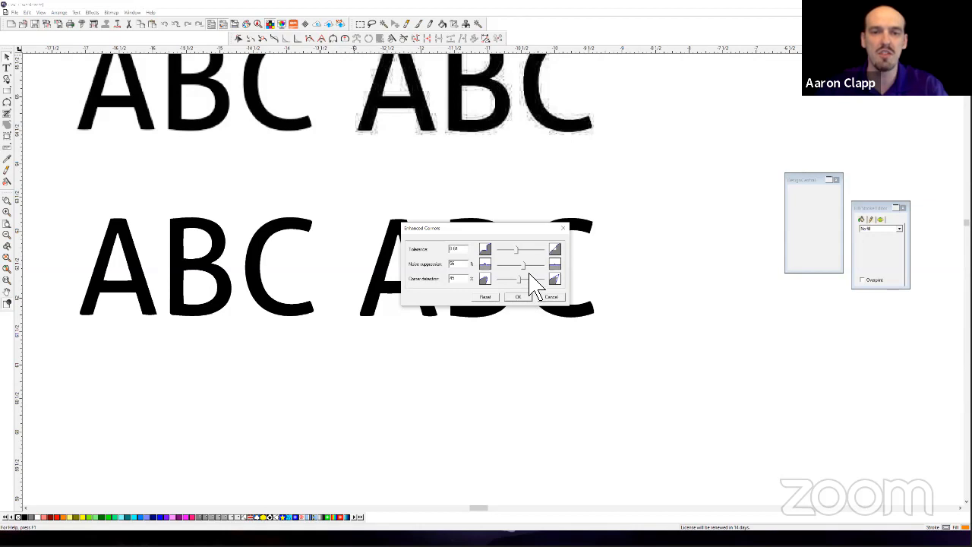
{"action": "left_click_drag", "start_coordinate": [525, 268], "coordinate": [526, 268]}
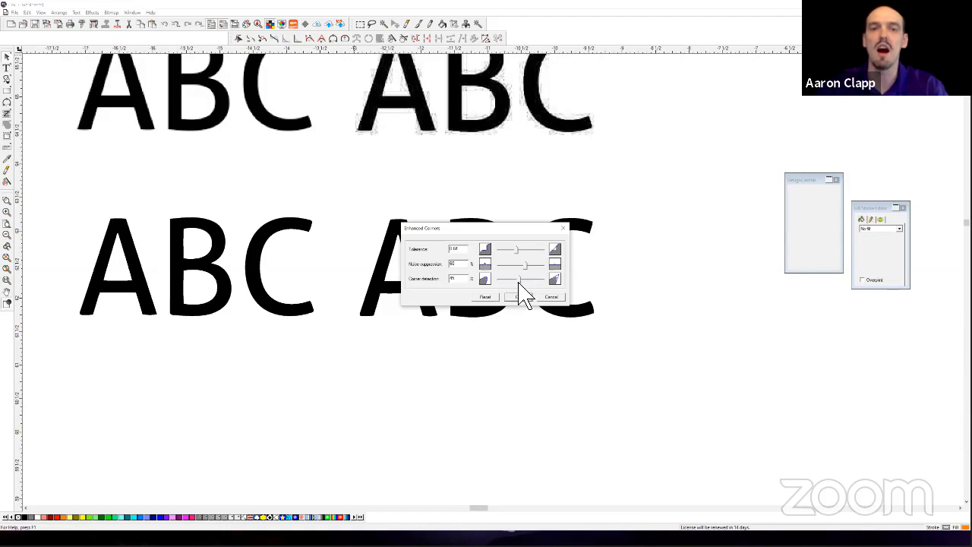
{"action": "left_click_drag", "start_coordinate": [519, 283], "coordinate": [526, 285]}
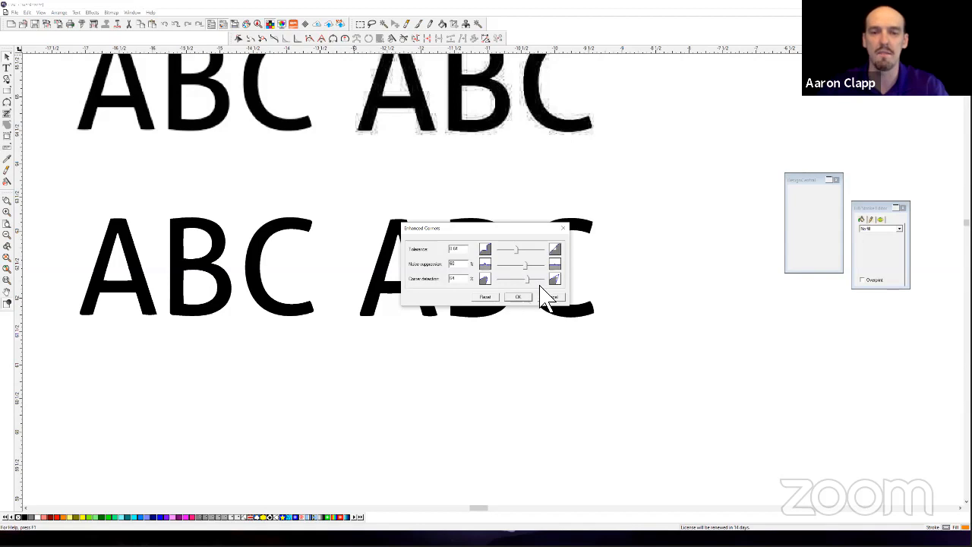
{"action": "left_click_drag", "start_coordinate": [527, 280], "coordinate": [531, 280]}
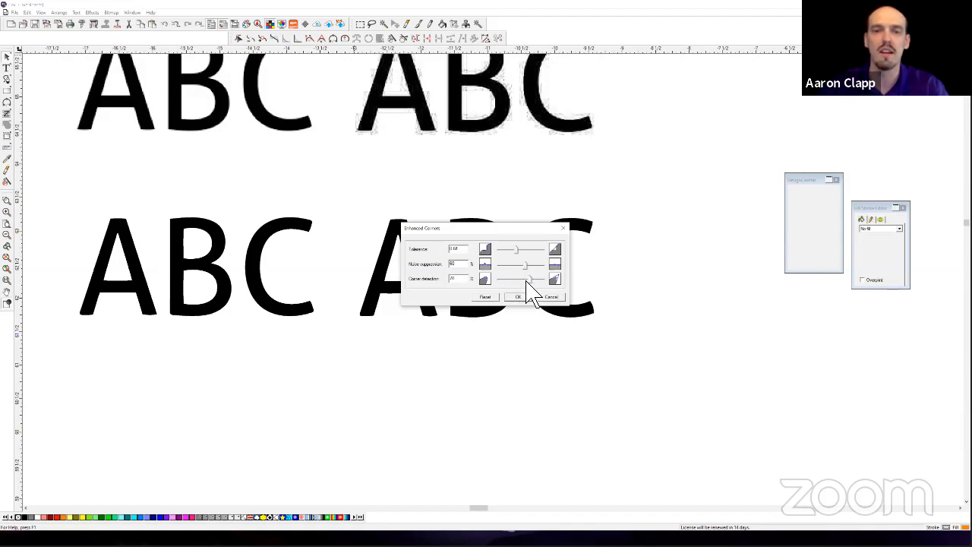
{"action": "left_click", "coordinate": [522, 297]}
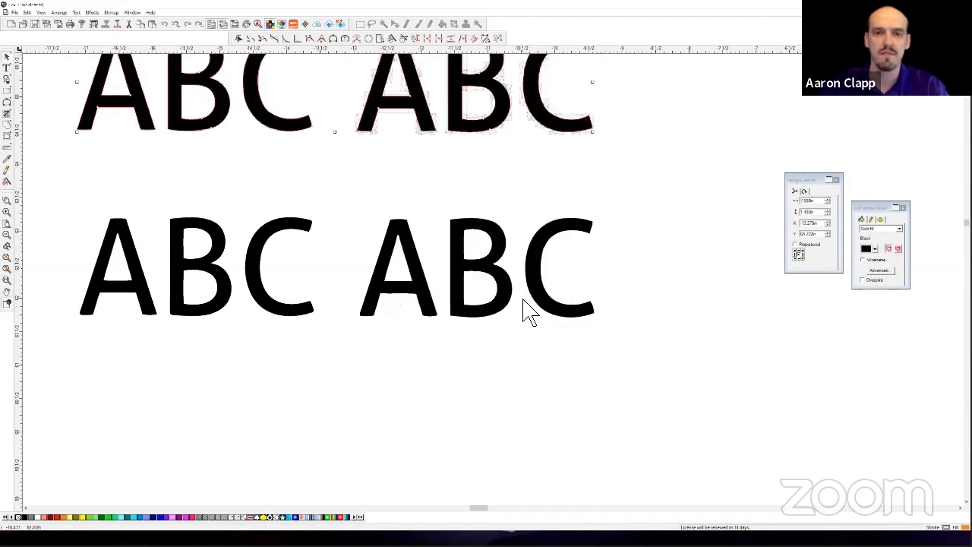
Undo the stray move of the traced B and place the original ABC bitmap below the Bezier-traced row.
{"action": "left_click_drag", "start_coordinate": [461, 111], "coordinate": [464, 243]}
{"action": "key", "text": "ctrl+z"}
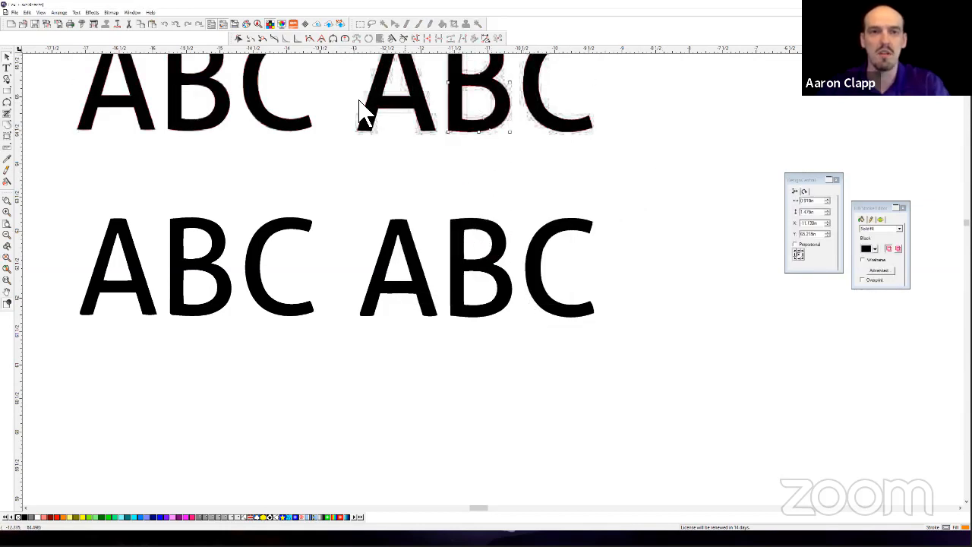
{"action": "left_click_drag", "start_coordinate": [362, 108], "coordinate": [342, 433]}
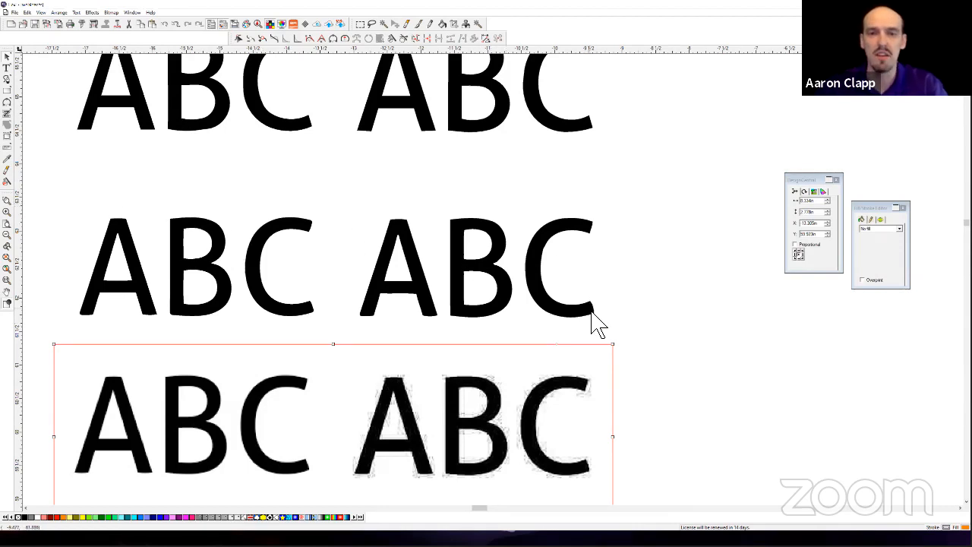
Compare the corners and curves of the Enhanced Corners letters with the Bezier-traced letters below them up close.
{"action": "scroll", "coordinate": [593, 323], "scroll_direction": "up", "scroll_amount": 3}
{"action": "scroll", "coordinate": [597, 312], "scroll_direction": "up", "scroll_amount": 1}
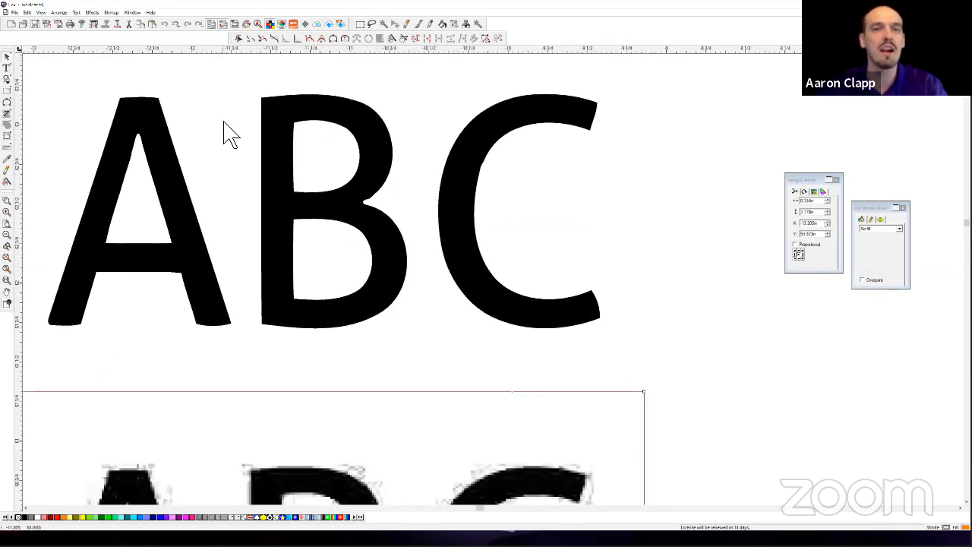
{"action": "scroll", "coordinate": [224, 129], "scroll_direction": "up", "scroll_amount": 4}
{"action": "scroll", "coordinate": [226, 152], "scroll_direction": "up", "scroll_amount": 1}
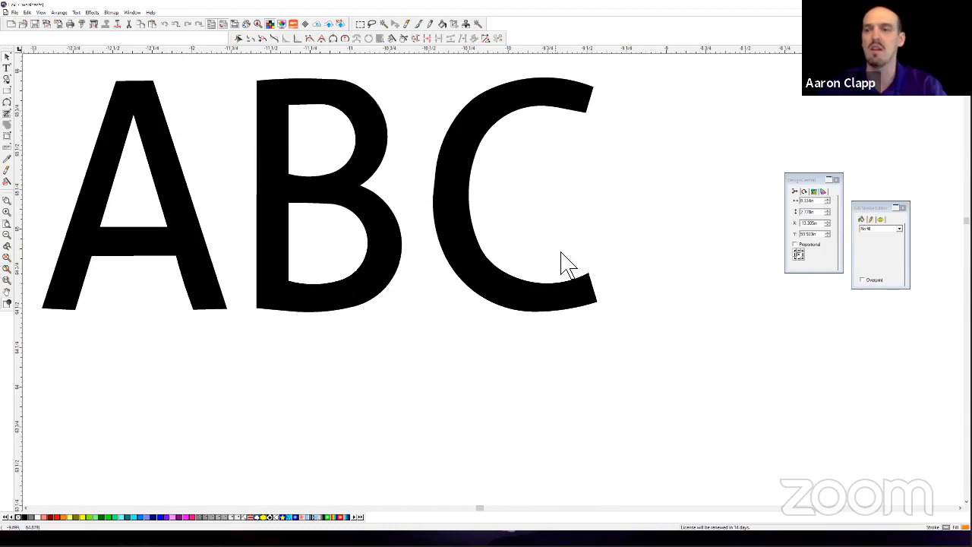
{"action": "scroll", "coordinate": [673, 308], "scroll_direction": "down", "scroll_amount": 1}
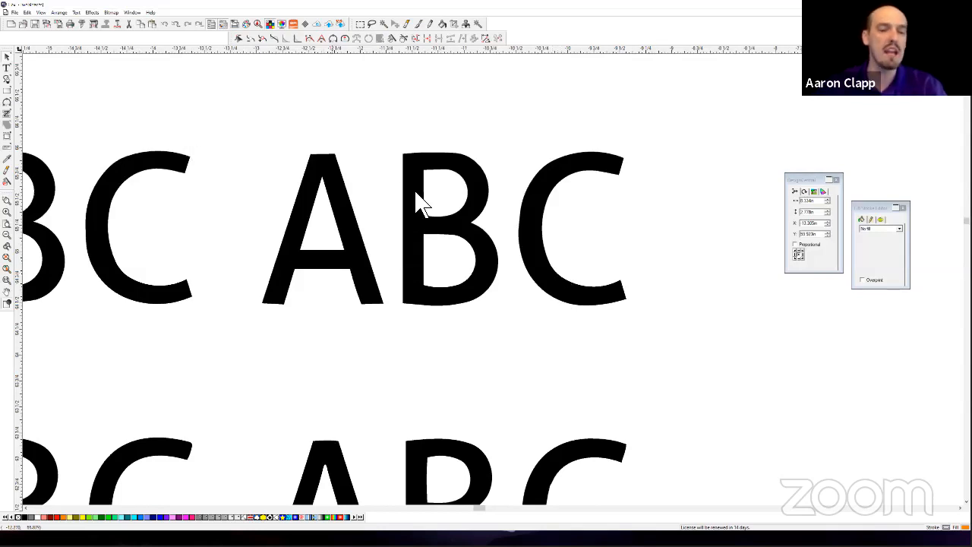
{"action": "scroll", "coordinate": [521, 250], "scroll_direction": "down", "scroll_amount": 3}
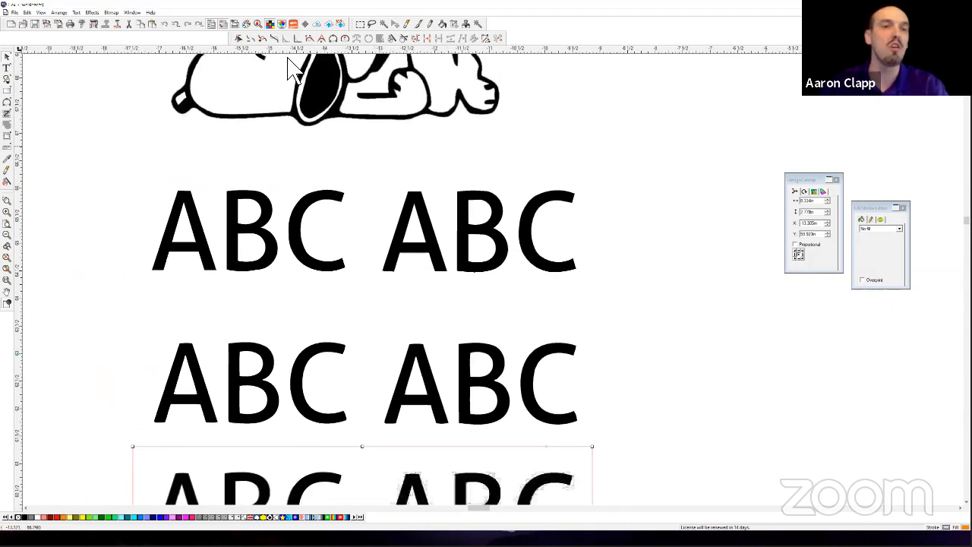
{"action": "left_click", "coordinate": [112, 12]}
{"action": "mouse_move", "coordinate": [131, 79]}
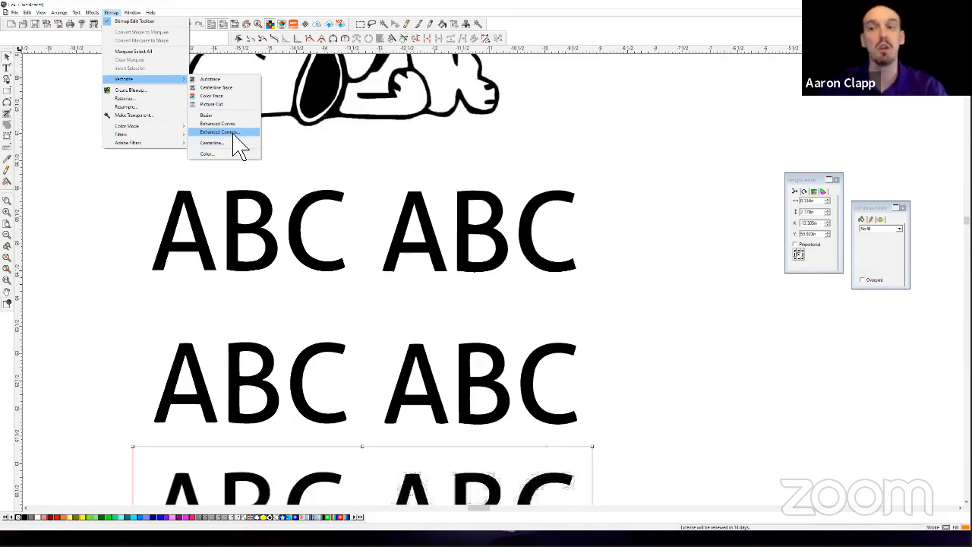
{"action": "left_click", "coordinate": [635, 225]}
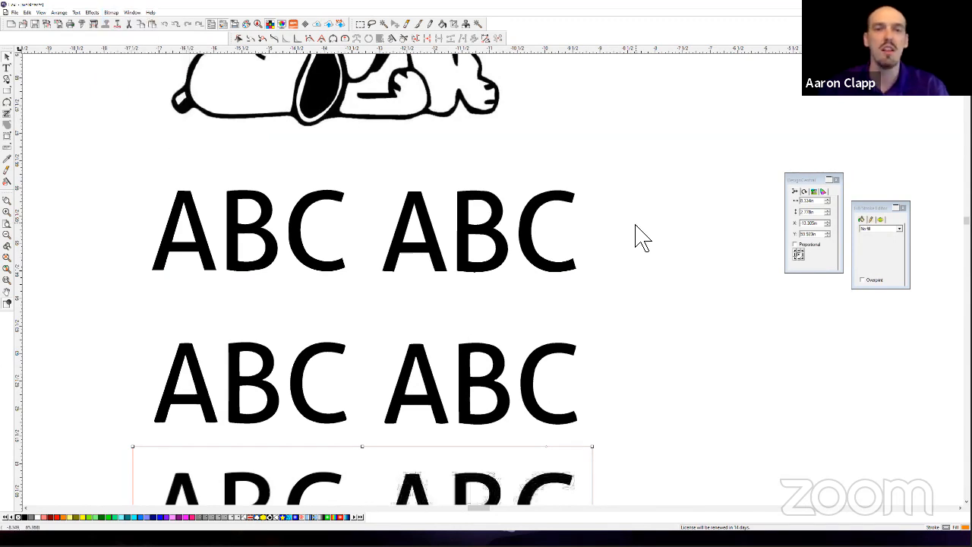
{"action": "left_click", "coordinate": [636, 225]}
Duplicate the distressed star bitmap into the open space to the right of the original.
{"action": "scroll", "coordinate": [627, 222], "scroll_direction": "down", "scroll_amount": 3}
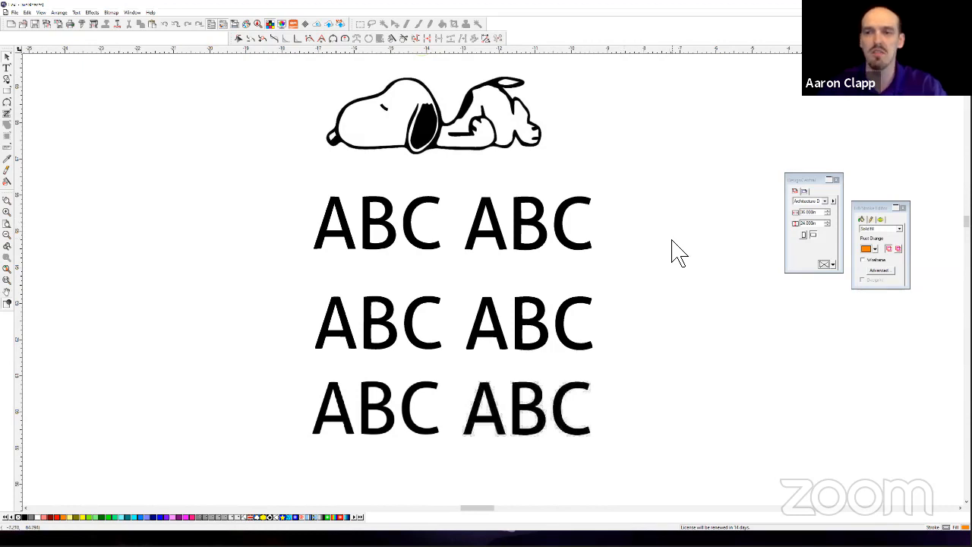
{"action": "scroll", "coordinate": [463, 211], "scroll_direction": "down", "scroll_amount": 3}
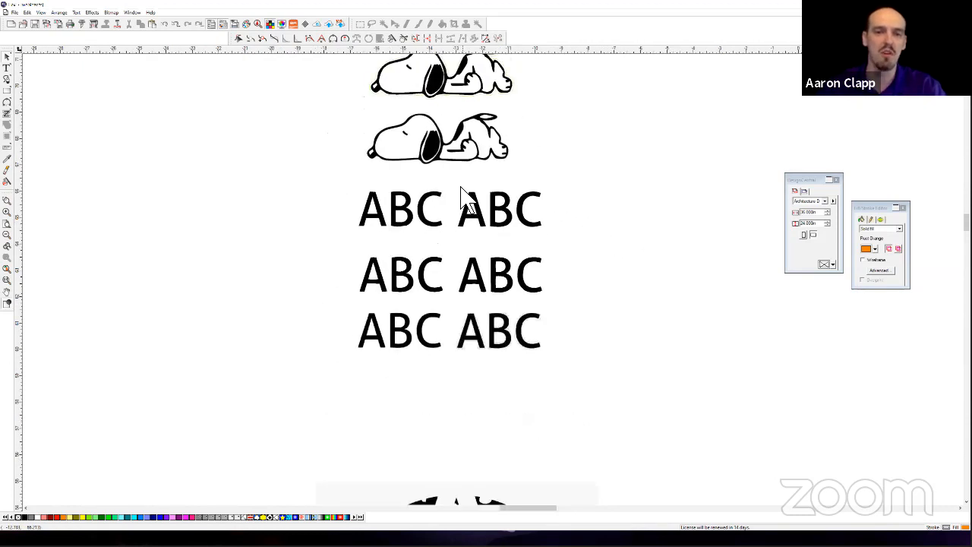
{"action": "scroll", "coordinate": [582, 232], "scroll_direction": "down", "scroll_amount": 2}
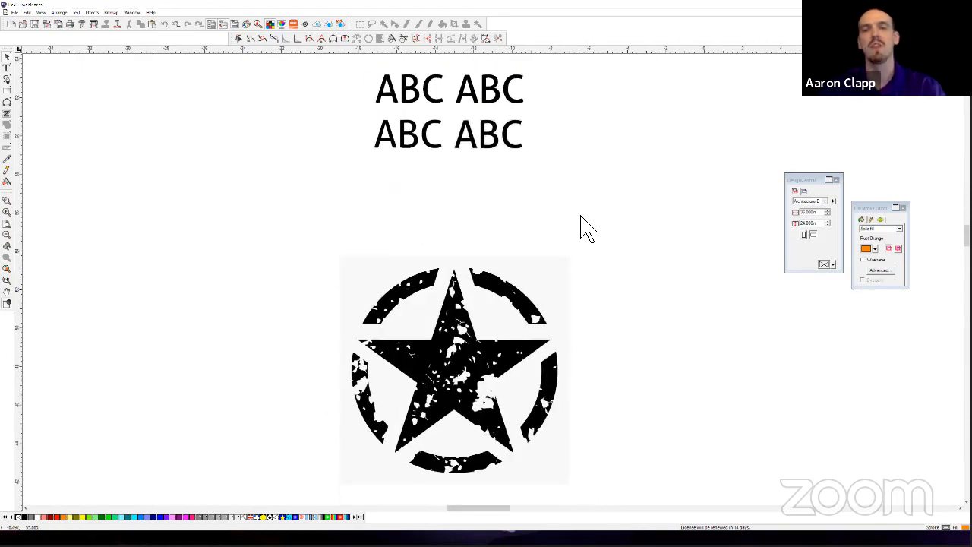
{"action": "scroll", "coordinate": [584, 228], "scroll_direction": "down", "scroll_amount": 1}
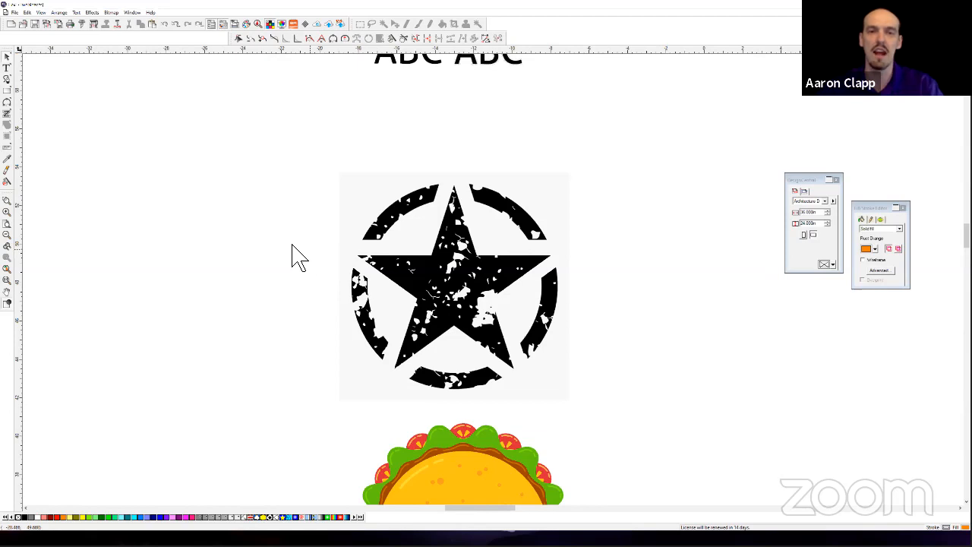
{"action": "scroll", "coordinate": [292, 258], "scroll_direction": "down", "scroll_amount": 1}
{"action": "scroll", "coordinate": [285, 246], "scroll_direction": "down", "scroll_amount": 3}
{"action": "left_click_drag", "start_coordinate": [377, 263], "coordinate": [688, 271]}
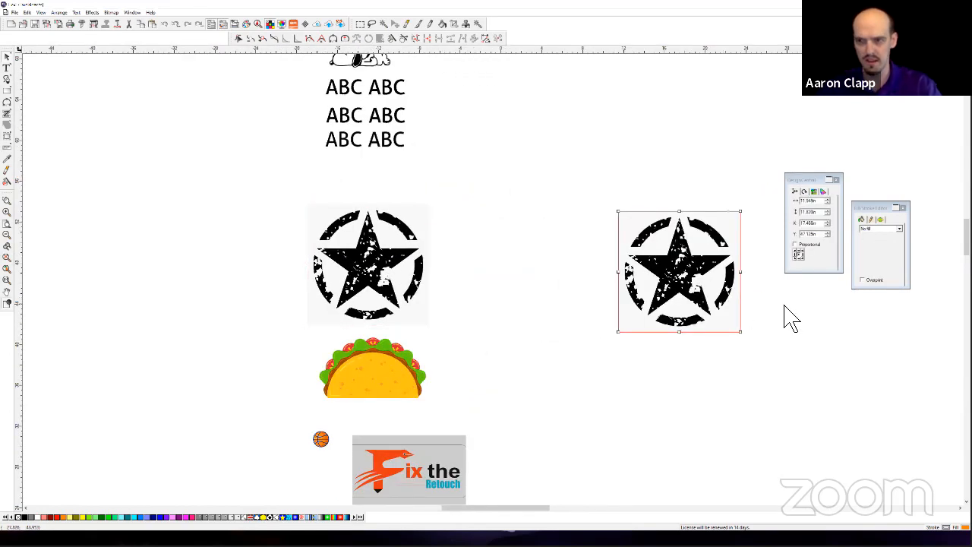
Place the DesignCentral window beneath the fill and stroke editor and shift the star copy slightly closer to the original.
{"action": "scroll", "coordinate": [770, 282], "scroll_direction": "up", "scroll_amount": 1}
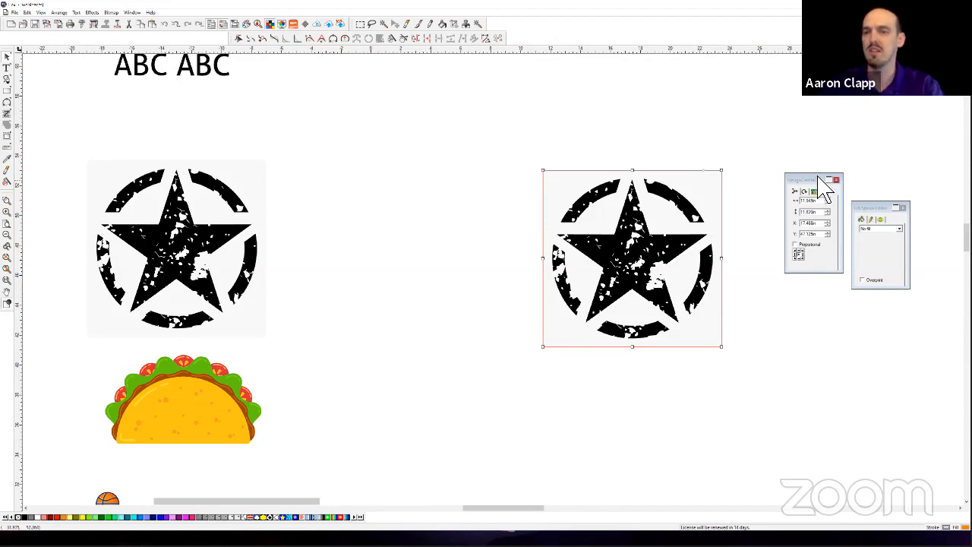
{"action": "left_click_drag", "start_coordinate": [824, 186], "coordinate": [881, 311]}
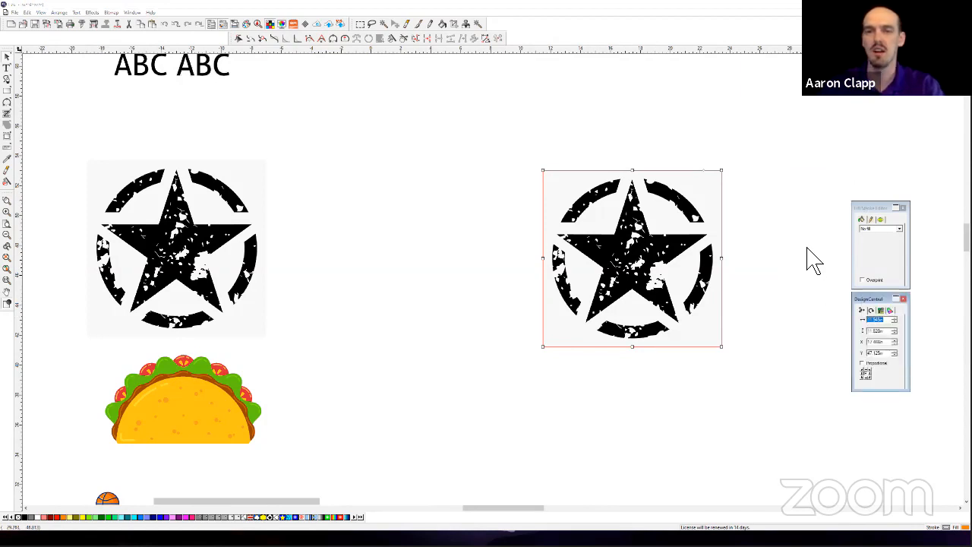
{"action": "left_click_drag", "start_coordinate": [670, 266], "coordinate": [617, 272]}
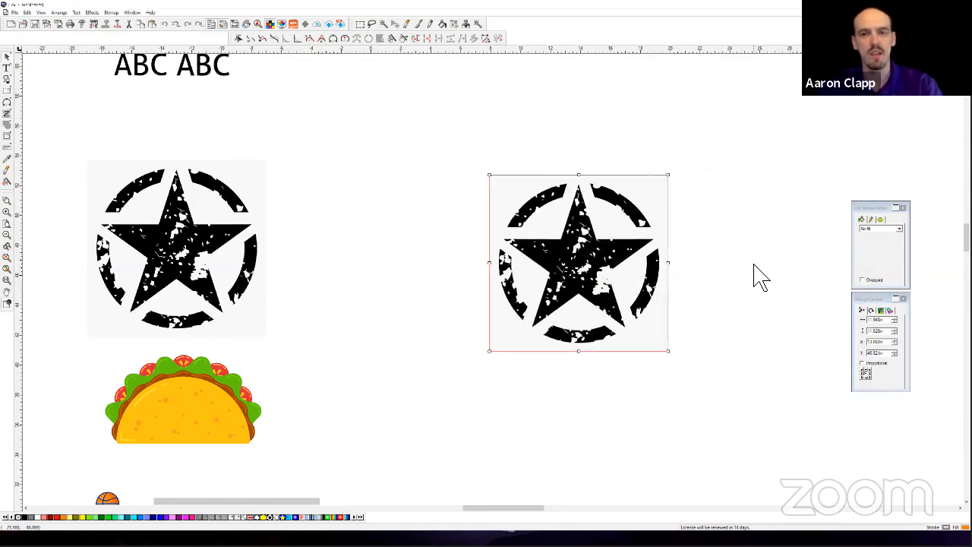
Start Make Transparent on the star copy and select its light grey background with a tolerance of 32.
{"action": "scroll", "coordinate": [757, 277], "scroll_direction": "up", "scroll_amount": 3}
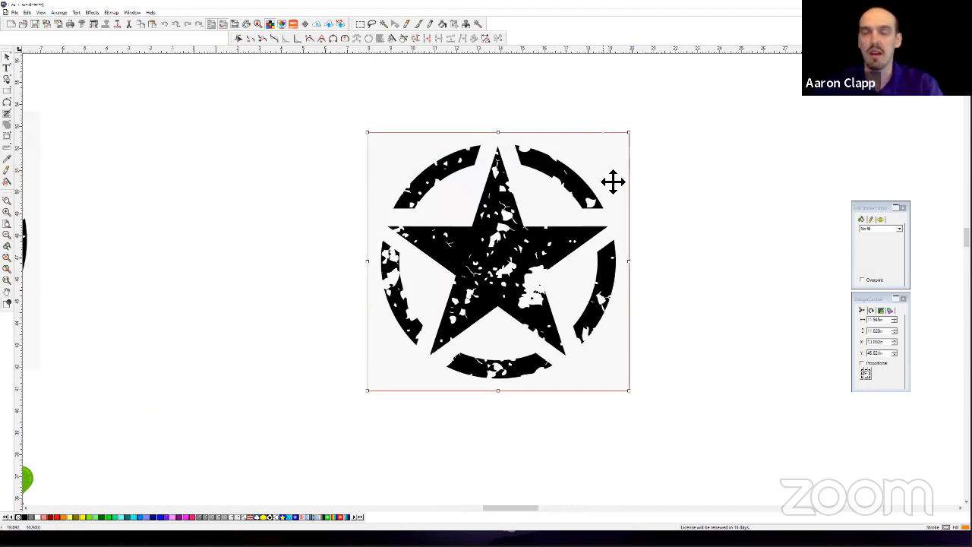
{"action": "left_click", "coordinate": [111, 13]}
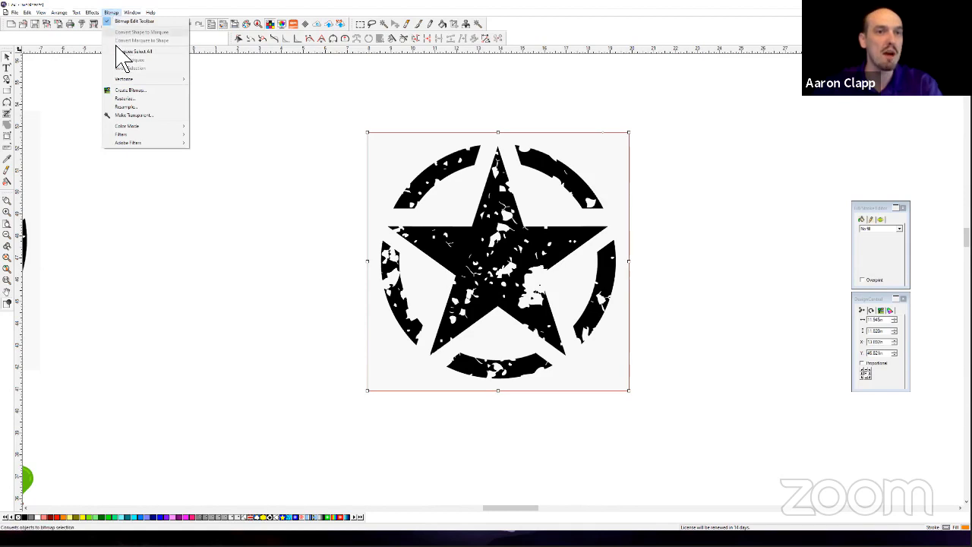
{"action": "left_click", "coordinate": [129, 115]}
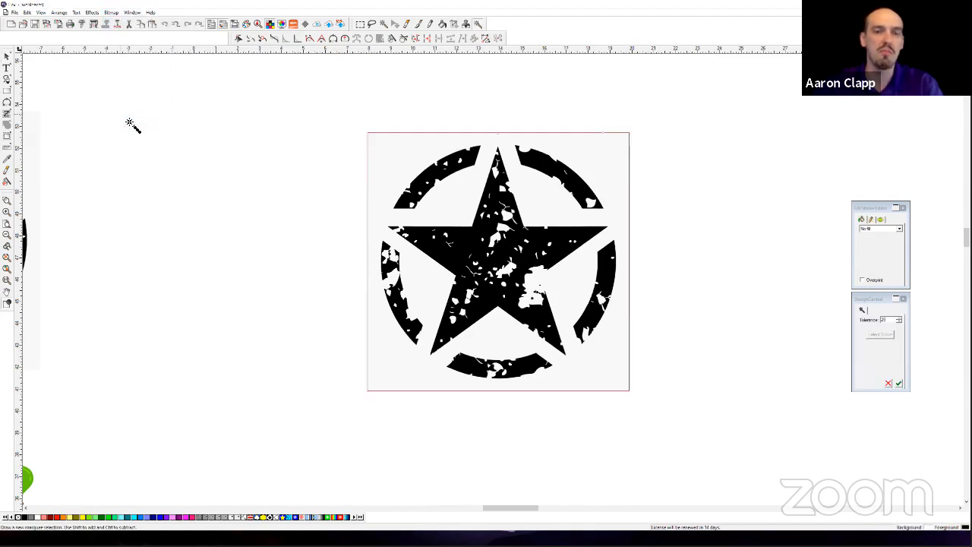
{"action": "left_click", "coordinate": [392, 162]}
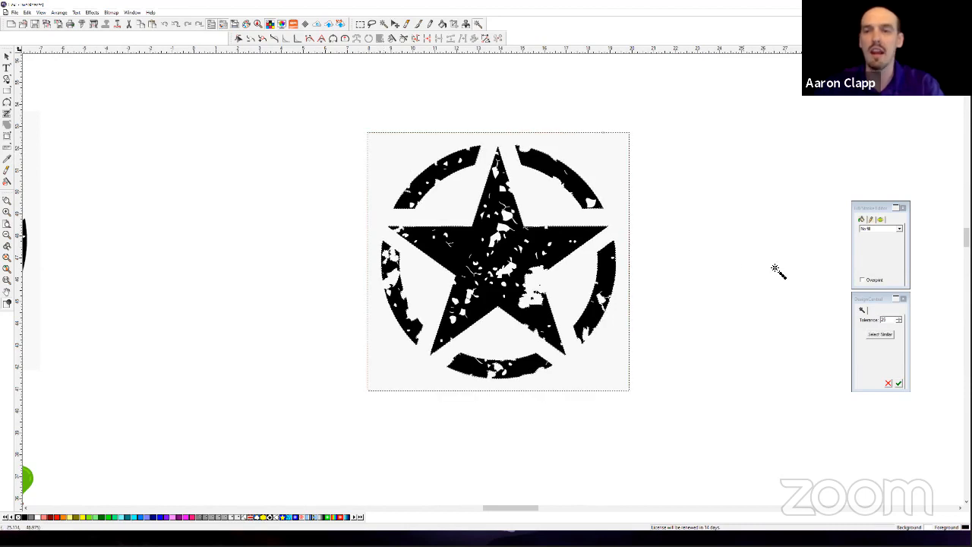
{"action": "left_click_drag", "start_coordinate": [894, 320], "coordinate": [862, 322]}
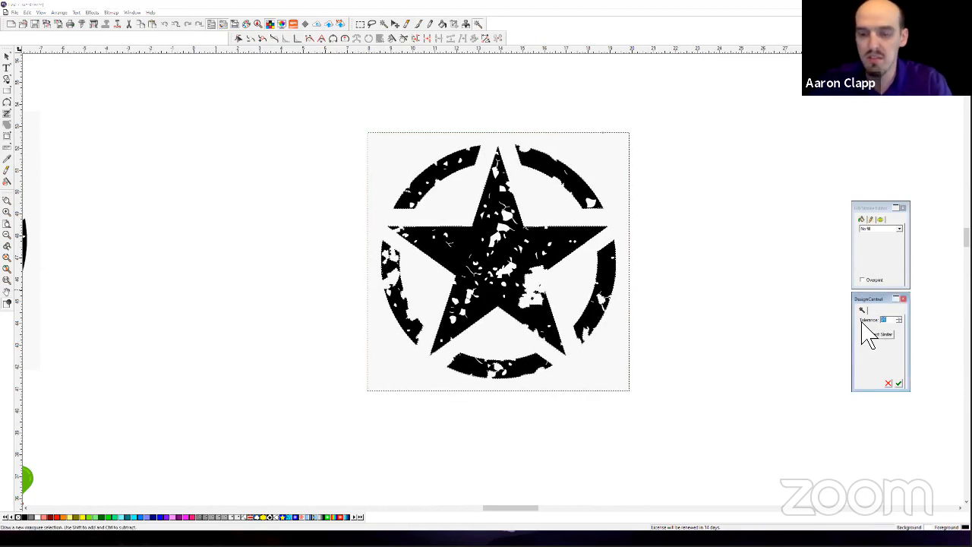
{"action": "type", "text": "1"}
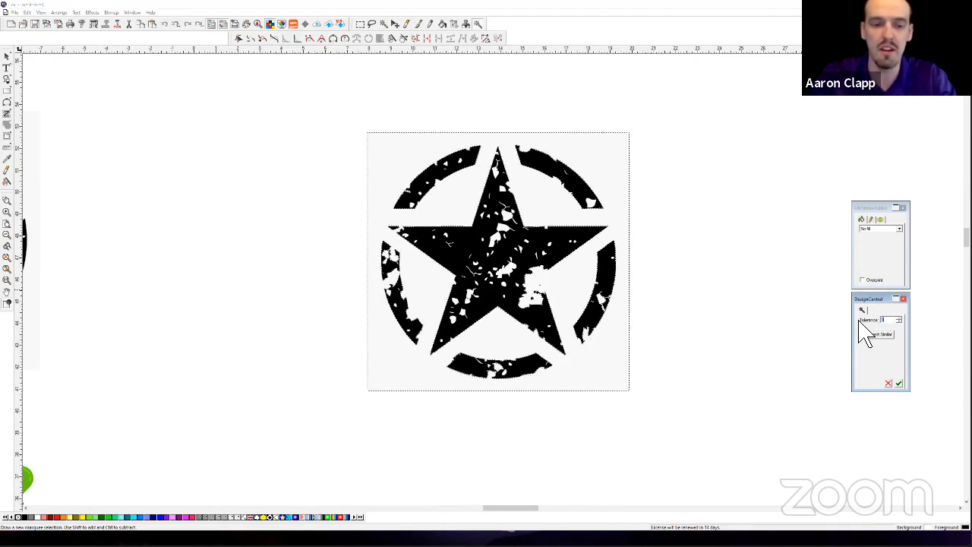
{"action": "type", "text": "2"}
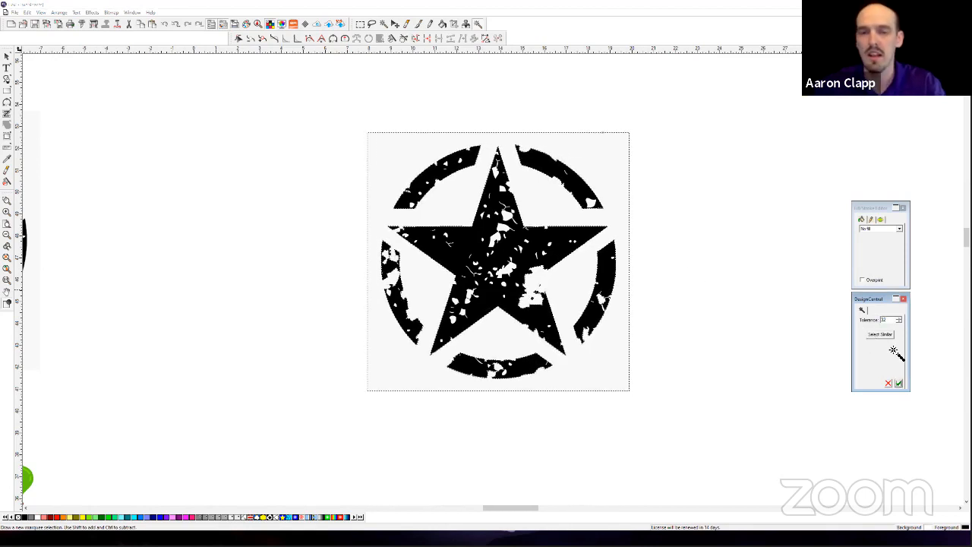
{"action": "left_click", "coordinate": [403, 169]}
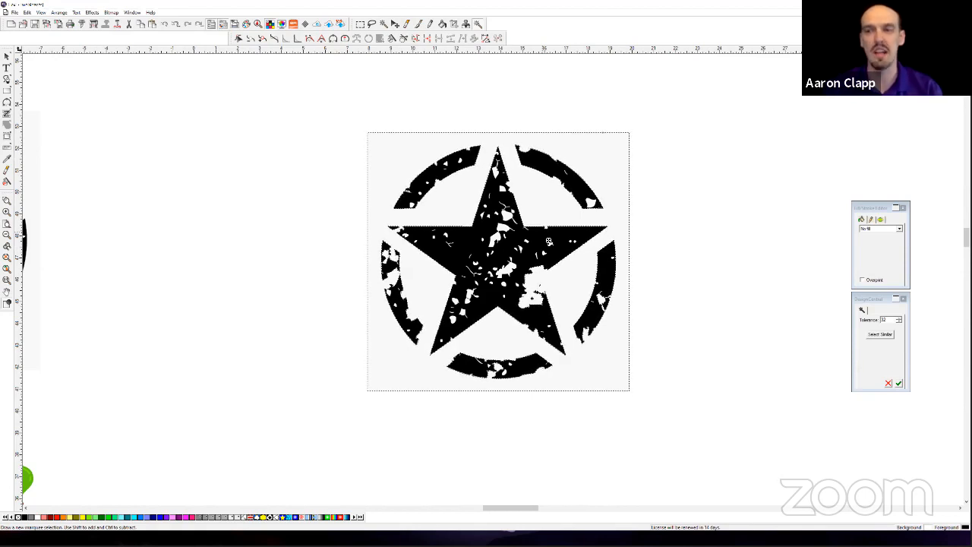
Extend the background selection to all similar areas inside the star and apply the transparency.
{"action": "left_click", "coordinate": [879, 337]}
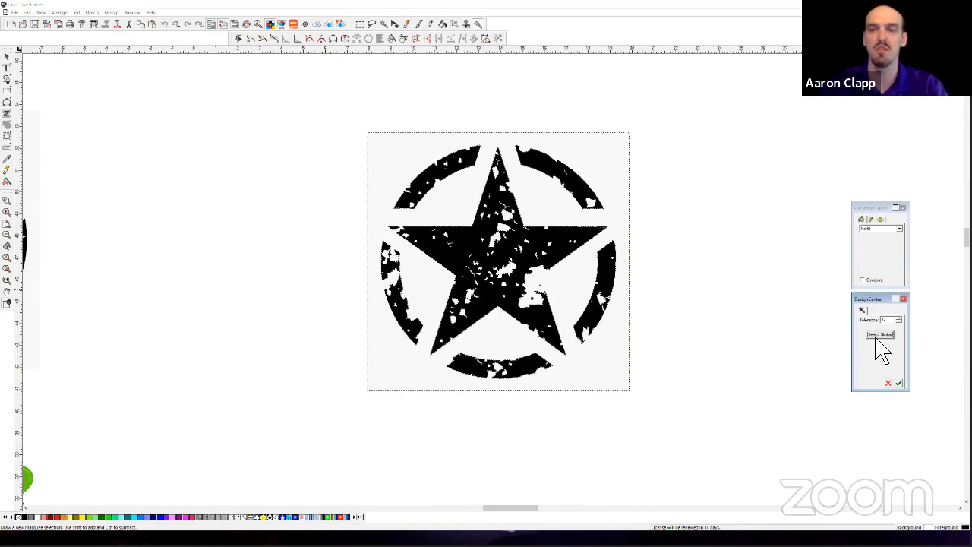
{"action": "scroll", "coordinate": [499, 234], "scroll_direction": "up", "scroll_amount": 1}
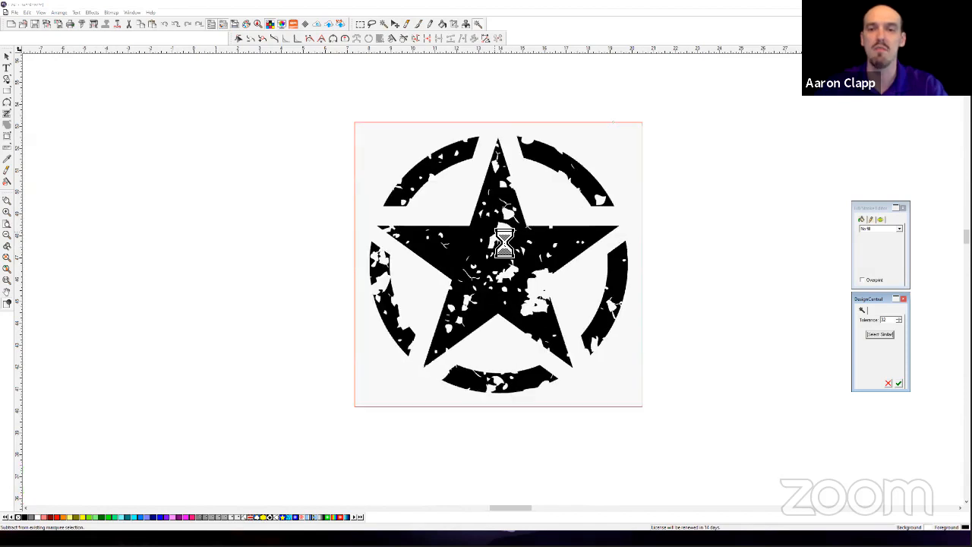
{"action": "scroll", "coordinate": [502, 240], "scroll_direction": "up", "scroll_amount": 3}
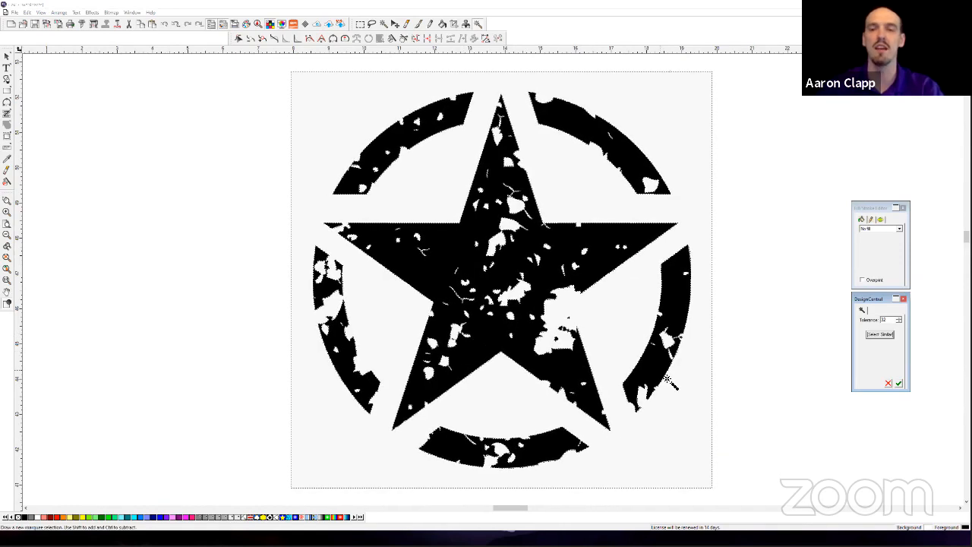
{"action": "left_click", "coordinate": [899, 384]}
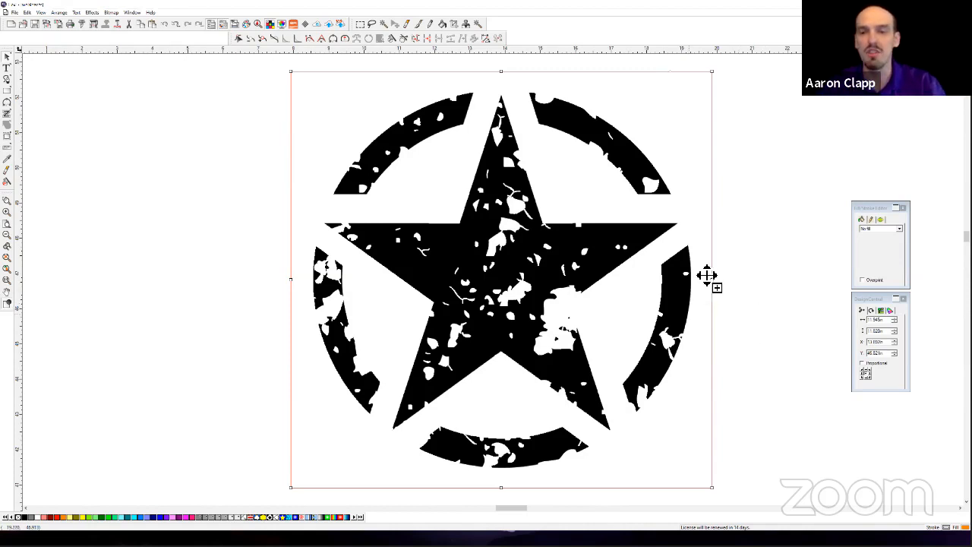
Examine the edges and distressed gaps of the transparent star copy up close.
{"action": "scroll", "coordinate": [704, 268], "scroll_direction": "up", "scroll_amount": 1}
{"action": "scroll", "coordinate": [692, 246], "scroll_direction": "up", "scroll_amount": 1}
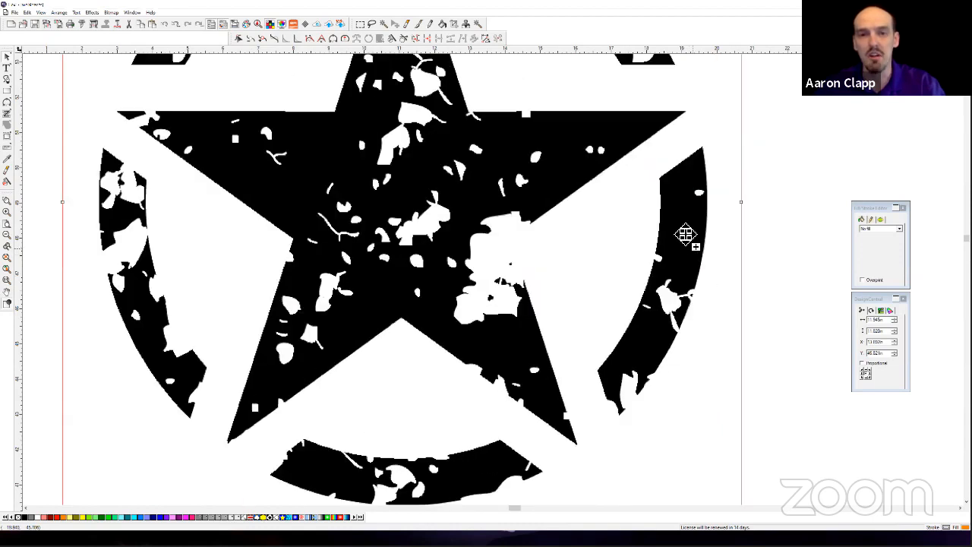
{"action": "scroll", "coordinate": [686, 236], "scroll_direction": "up", "scroll_amount": 2}
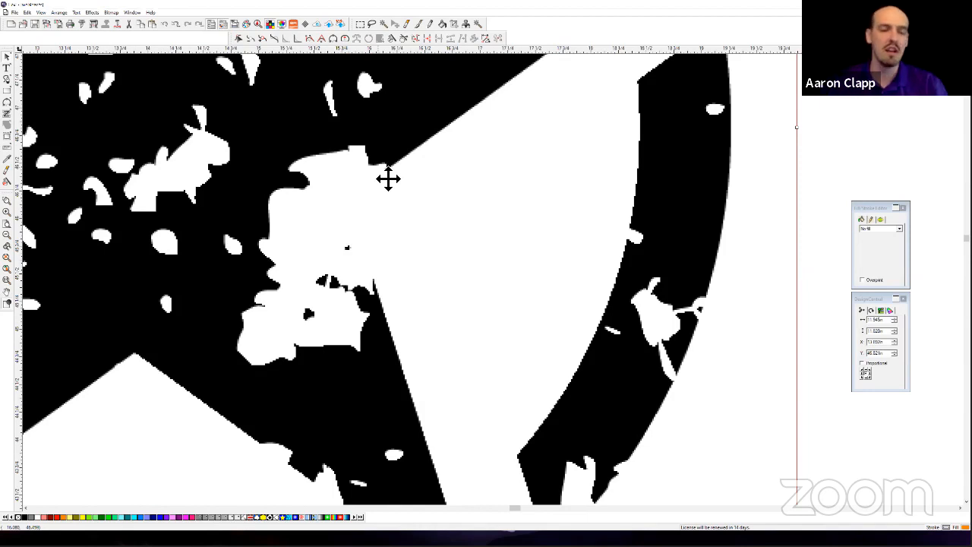
{"action": "scroll", "coordinate": [490, 243], "scroll_direction": "down", "scroll_amount": 3}
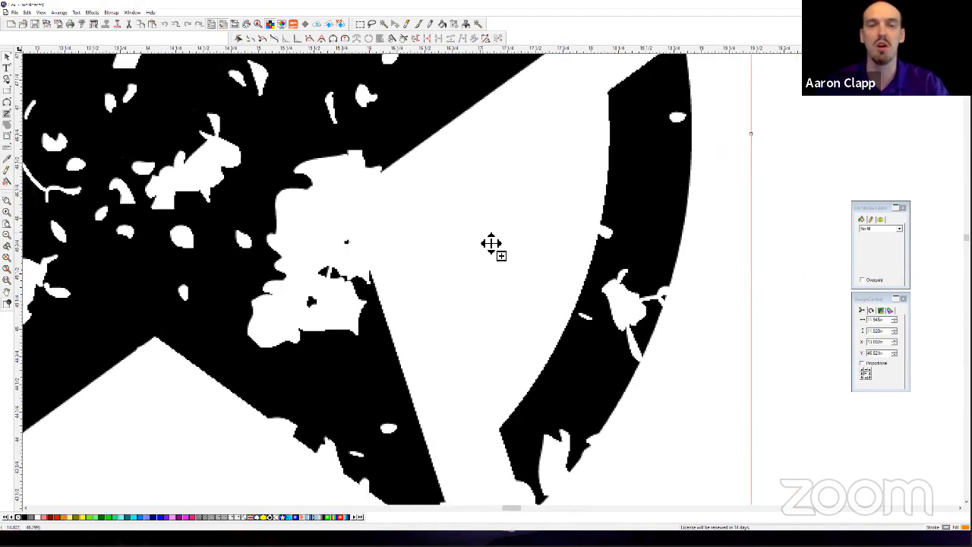
{"action": "scroll", "coordinate": [491, 243], "scroll_direction": "down", "scroll_amount": 1}
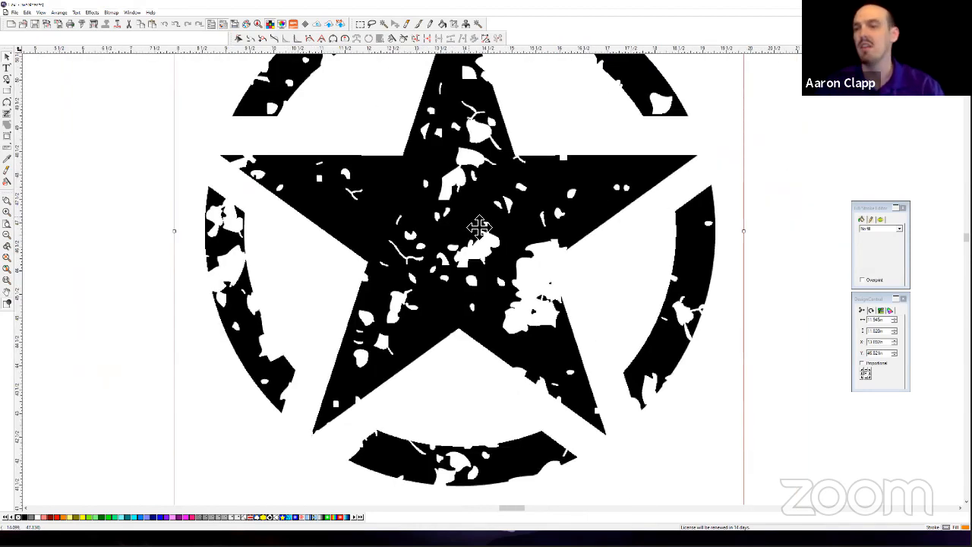
{"action": "scroll", "coordinate": [469, 245], "scroll_direction": "down", "scroll_amount": 2}
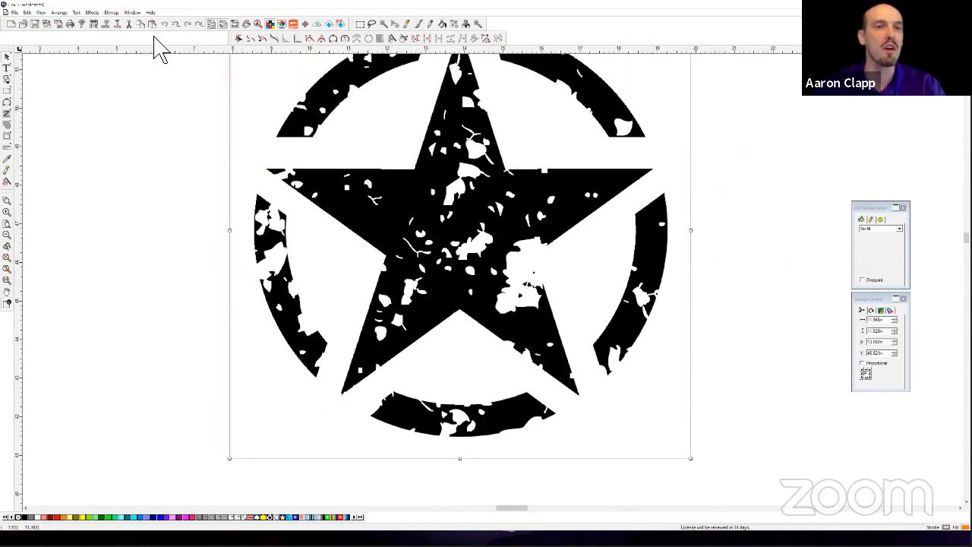
Start a contour cut around the transparent star copy and toggle the With holes option on and back off.
{"action": "left_click", "coordinate": [111, 13]}
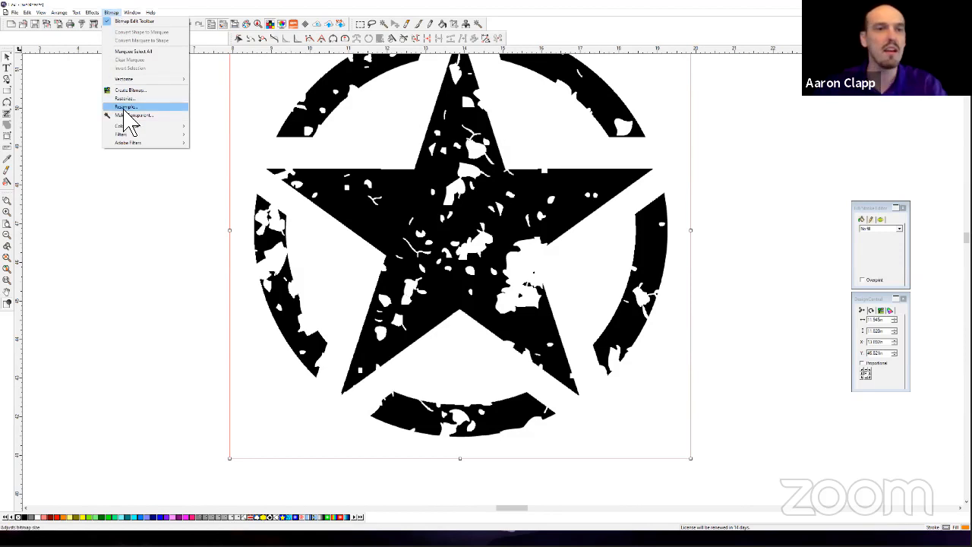
{"action": "mouse_move", "coordinate": [135, 80]}
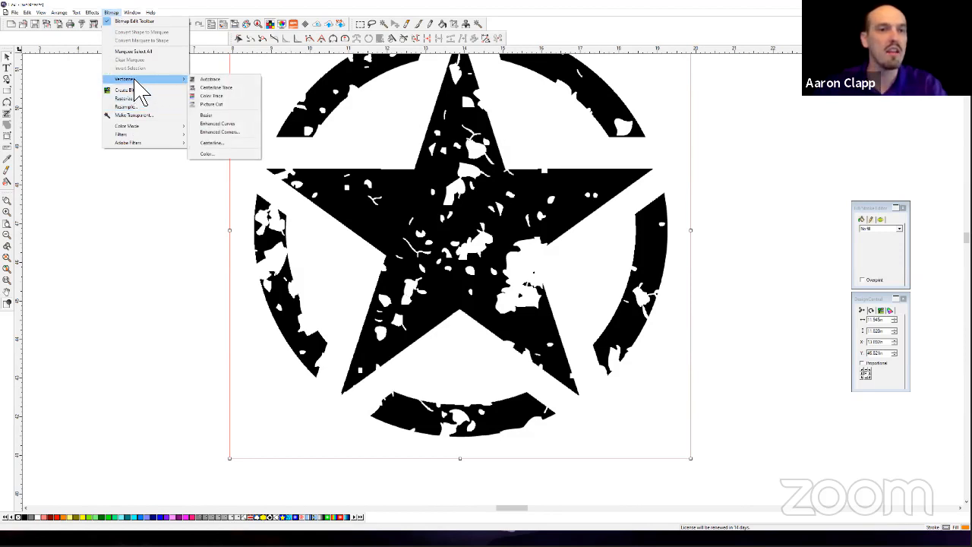
{"action": "mouse_move", "coordinate": [92, 13]}
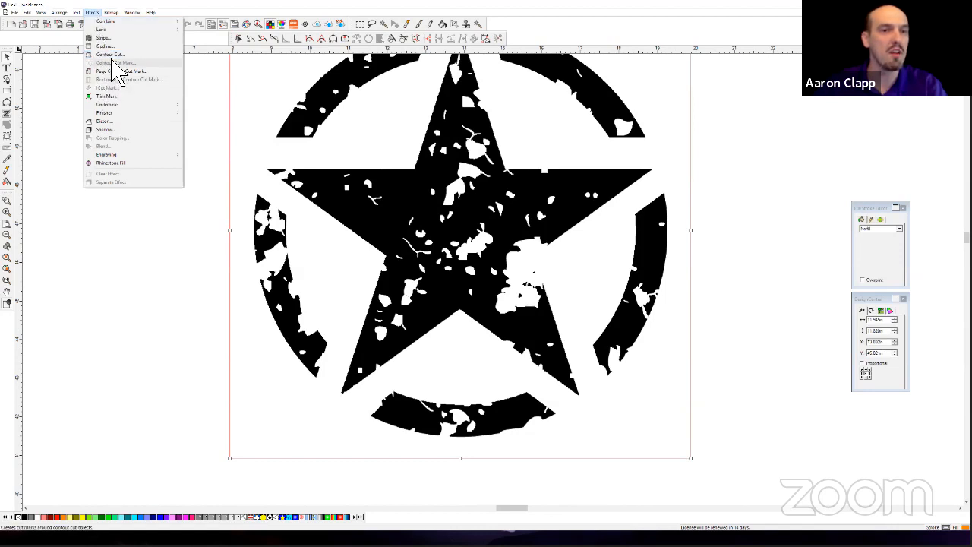
{"action": "left_click", "coordinate": [112, 54]}
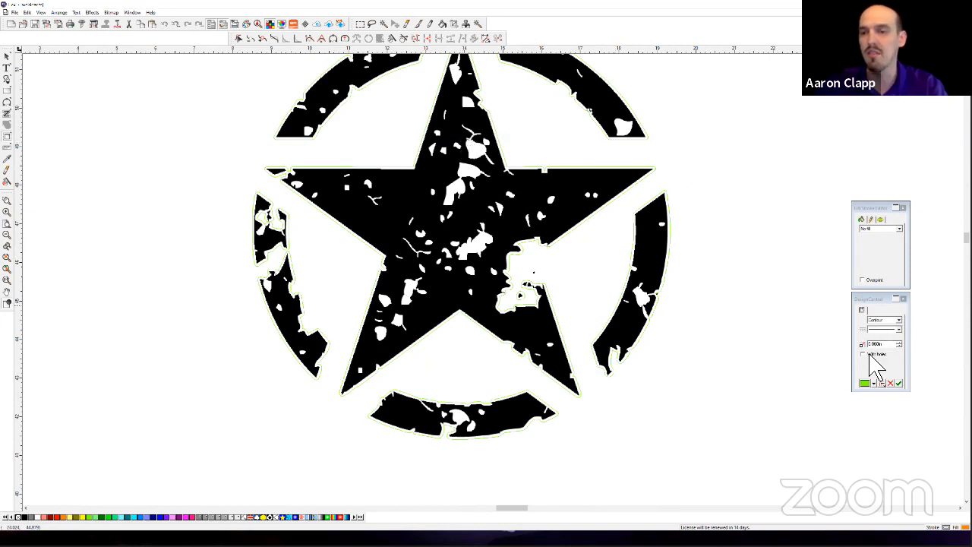
{"action": "left_click", "coordinate": [864, 354]}
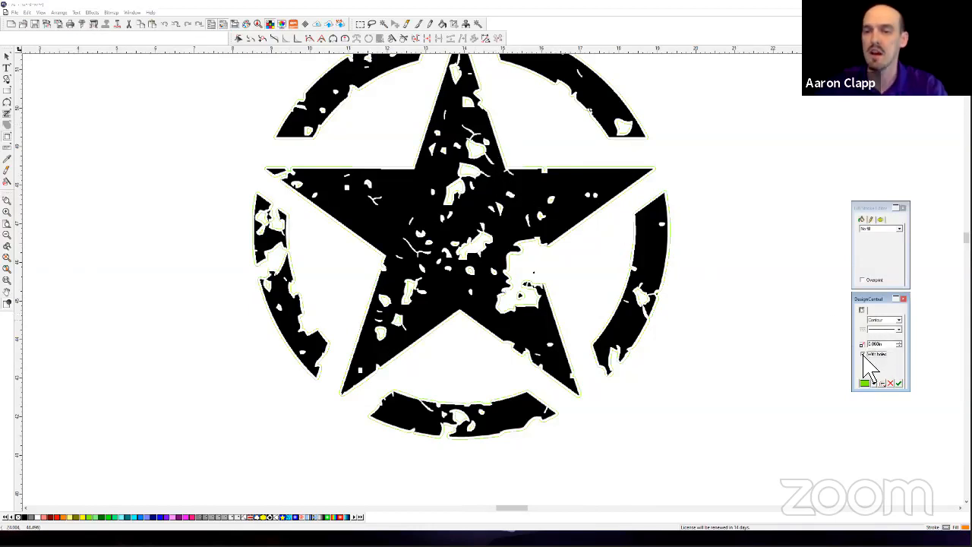
{"action": "left_click", "coordinate": [864, 354]}
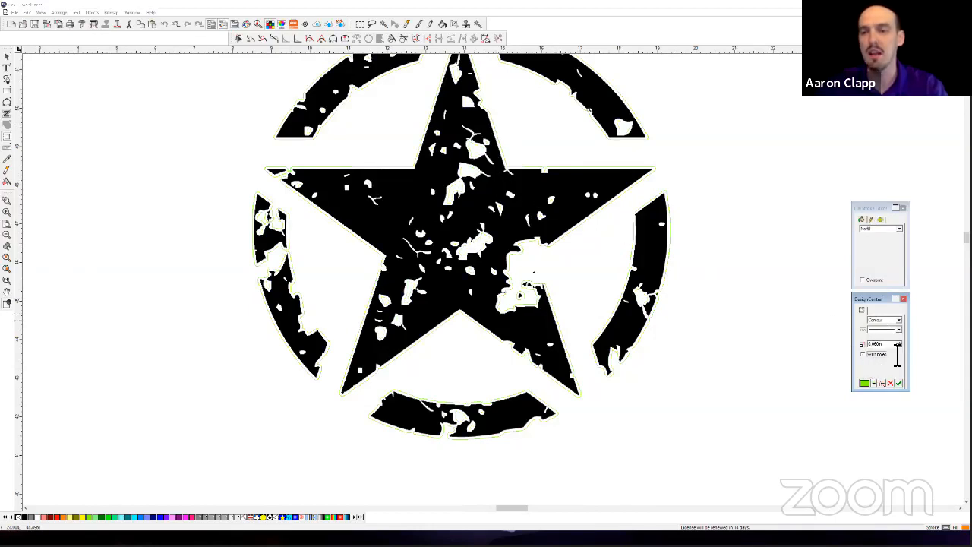
Set the contour cut offset to 0.6 in and apply the contour around the whole star emblem.
{"action": "left_click_drag", "start_coordinate": [895, 357], "coordinate": [859, 364]}
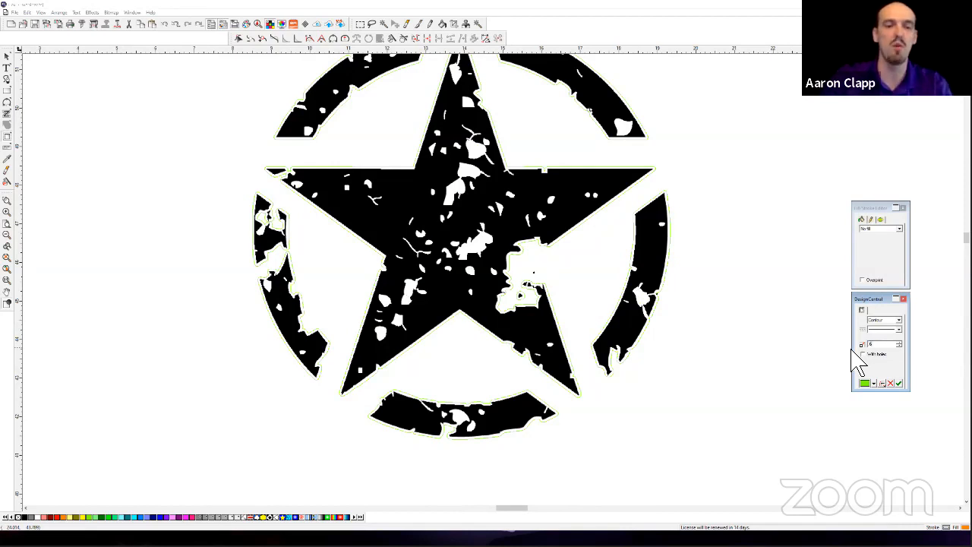
{"action": "type", "text": ".6"}
{"action": "key", "text": "Return"}
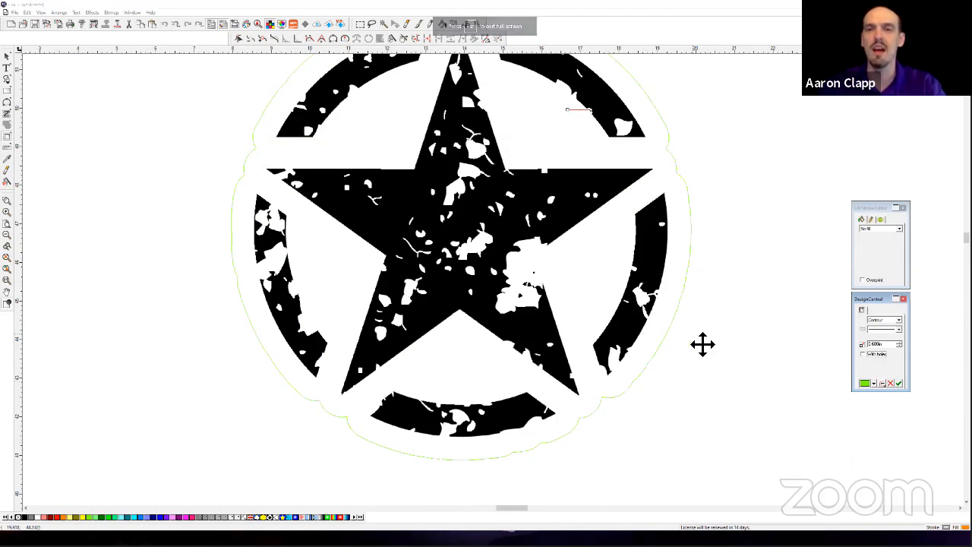
{"action": "scroll", "coordinate": [700, 349], "scroll_direction": "down", "scroll_amount": 2}
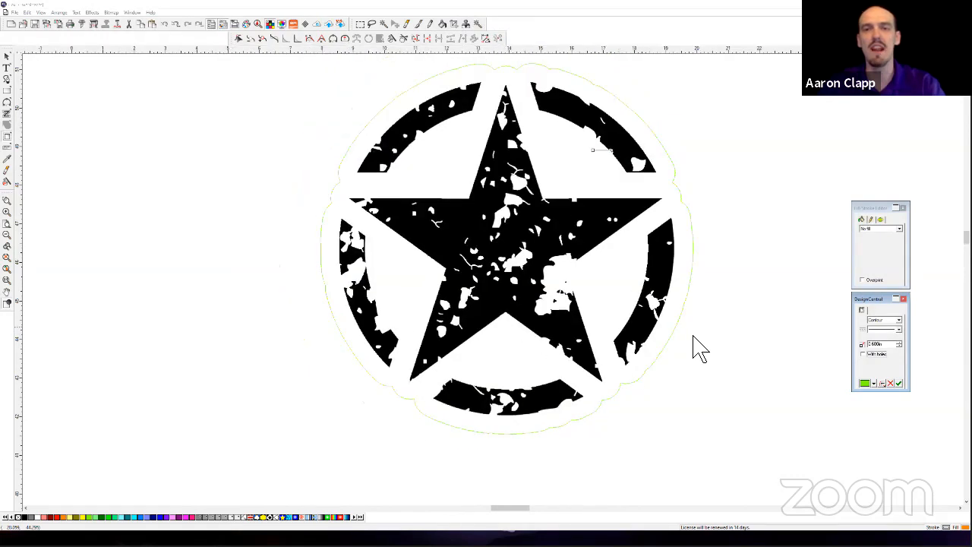
{"action": "scroll", "coordinate": [704, 323], "scroll_direction": "up", "scroll_amount": 3}
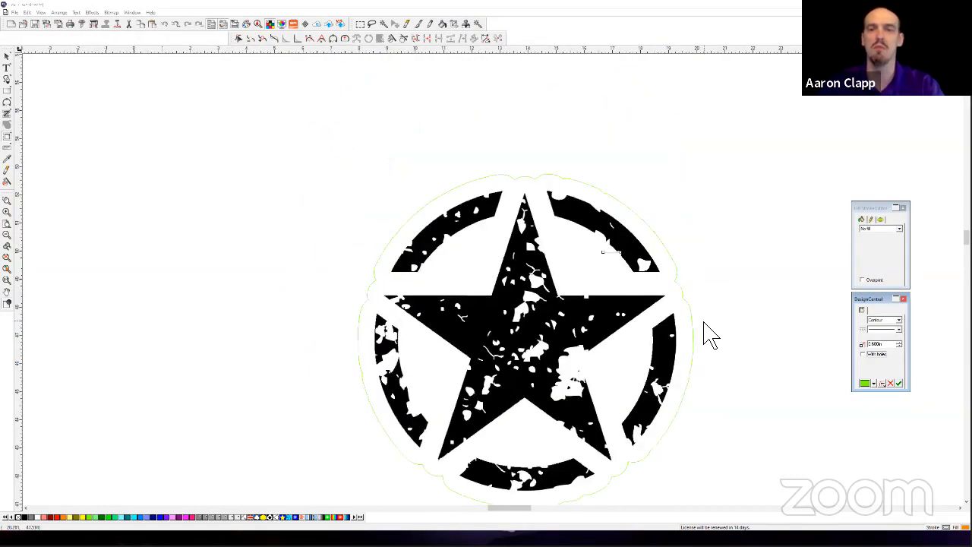
{"action": "scroll", "coordinate": [705, 333], "scroll_direction": "down", "scroll_amount": 3}
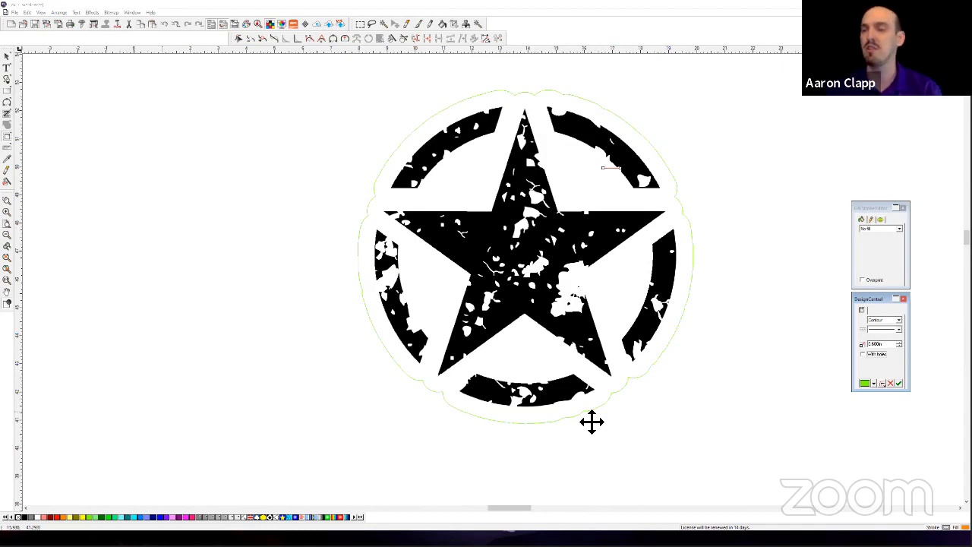
{"action": "left_click", "coordinate": [899, 384]}
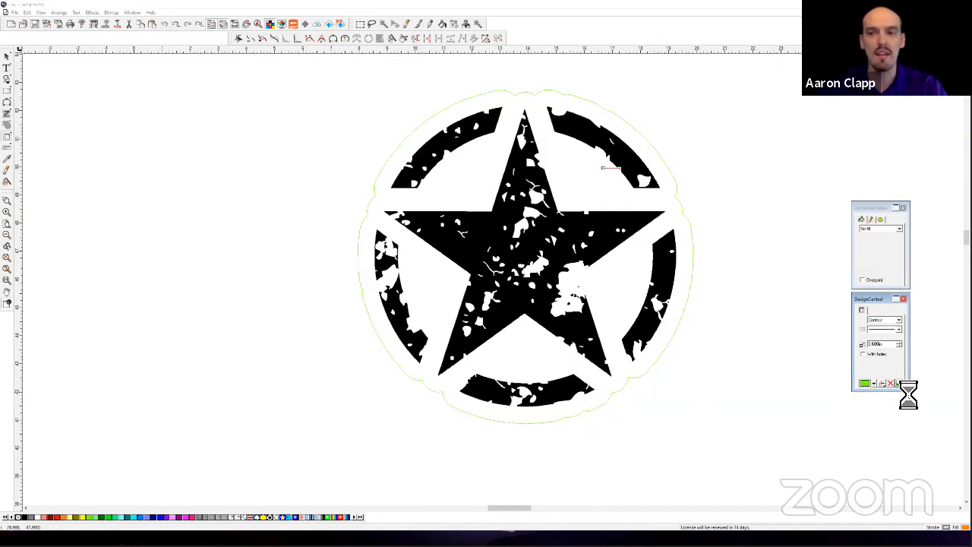
Separate the contour cut from the star bitmap, select the cut line on its own and deselect it again.
{"action": "right_click", "coordinate": [612, 412]}
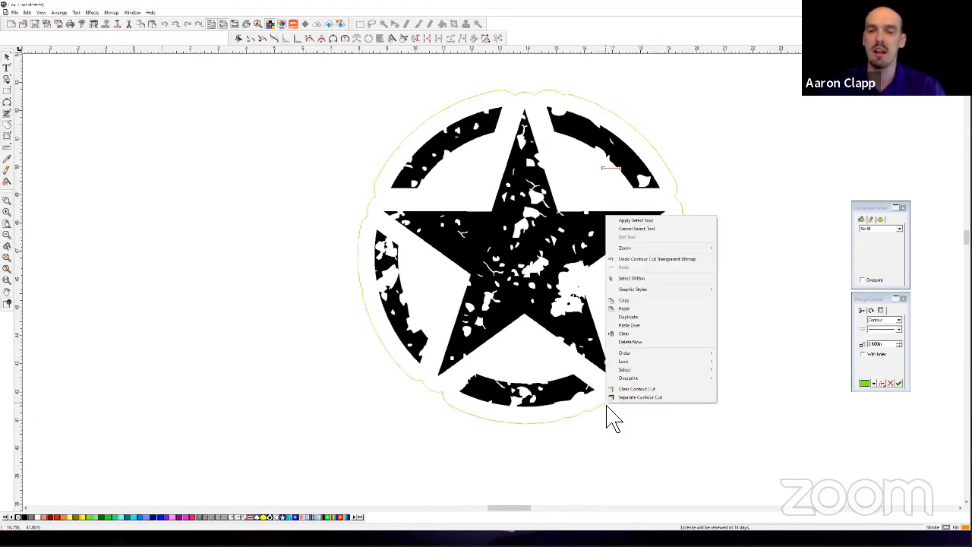
{"action": "left_click", "coordinate": [657, 398]}
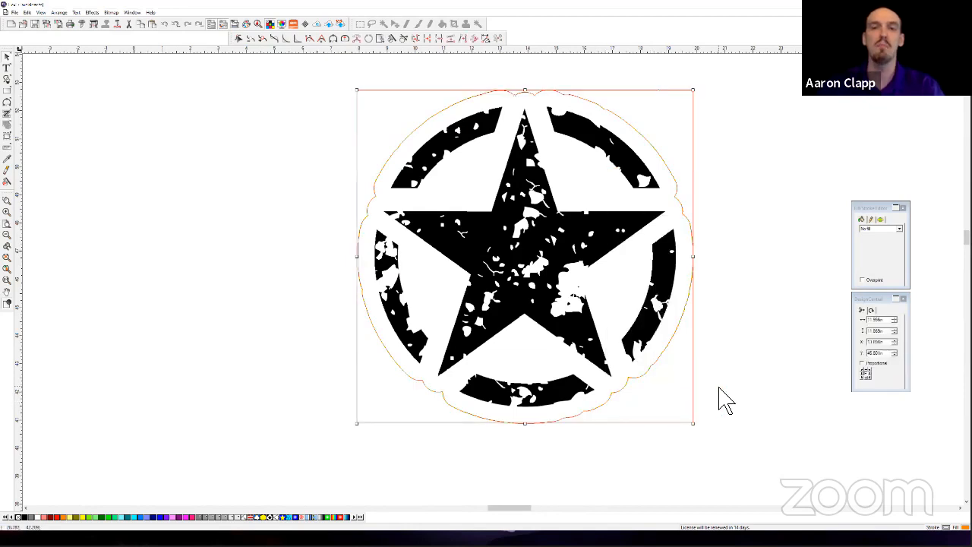
{"action": "left_click", "coordinate": [698, 278]}
{"action": "left_click", "coordinate": [680, 218]}
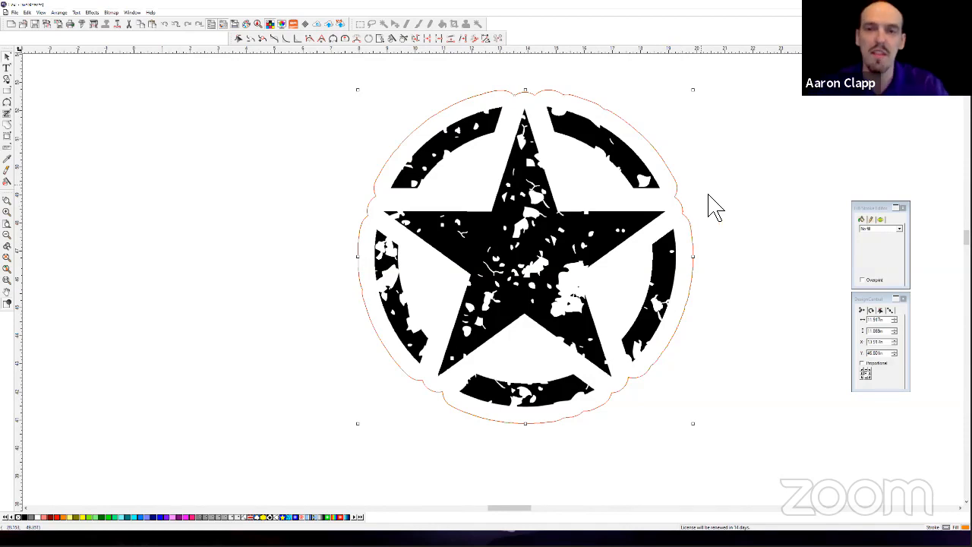
{"action": "left_click", "coordinate": [617, 141]}
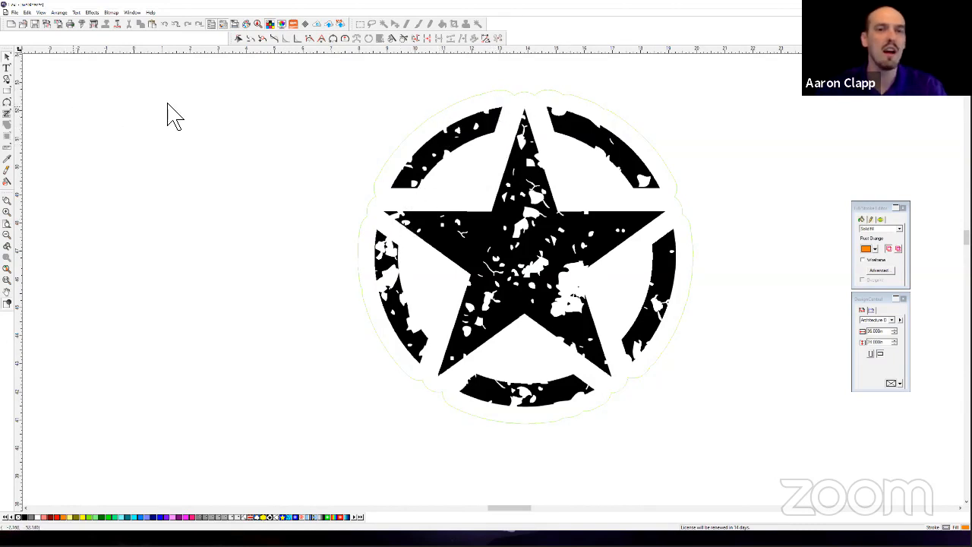
Replace the bumpy stretch of the cut line above the star's upper point with one smooth arc.
{"action": "left_click", "coordinate": [9, 111]}
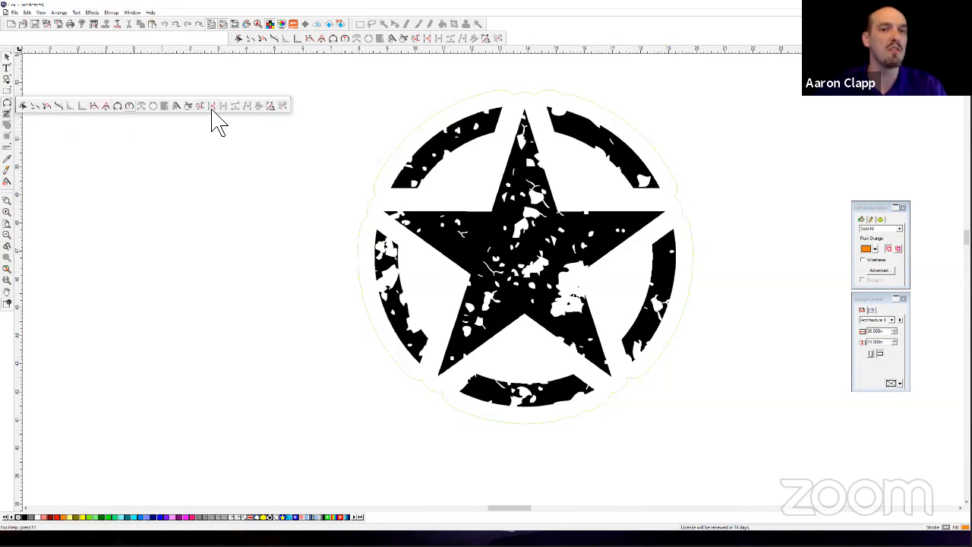
{"action": "left_click", "coordinate": [339, 60]}
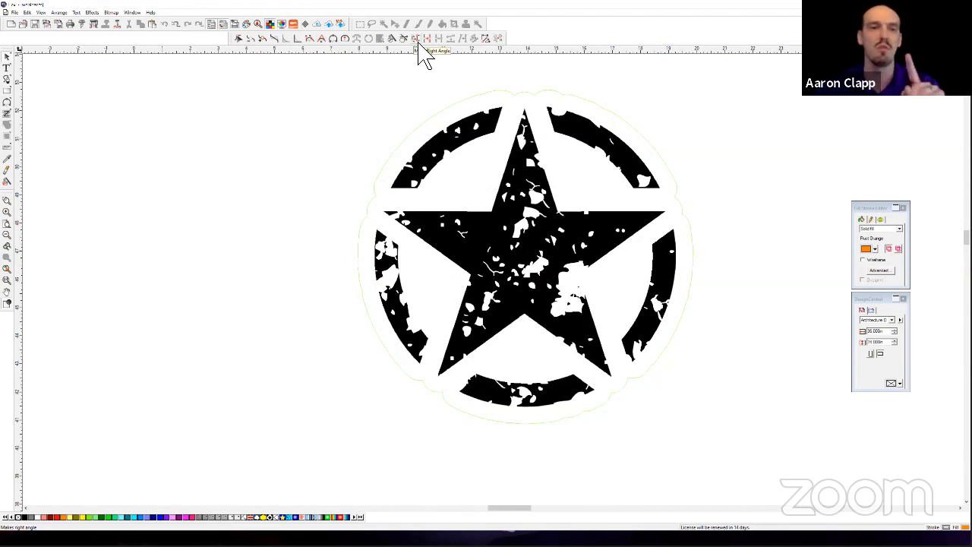
{"action": "left_click", "coordinate": [335, 41]}
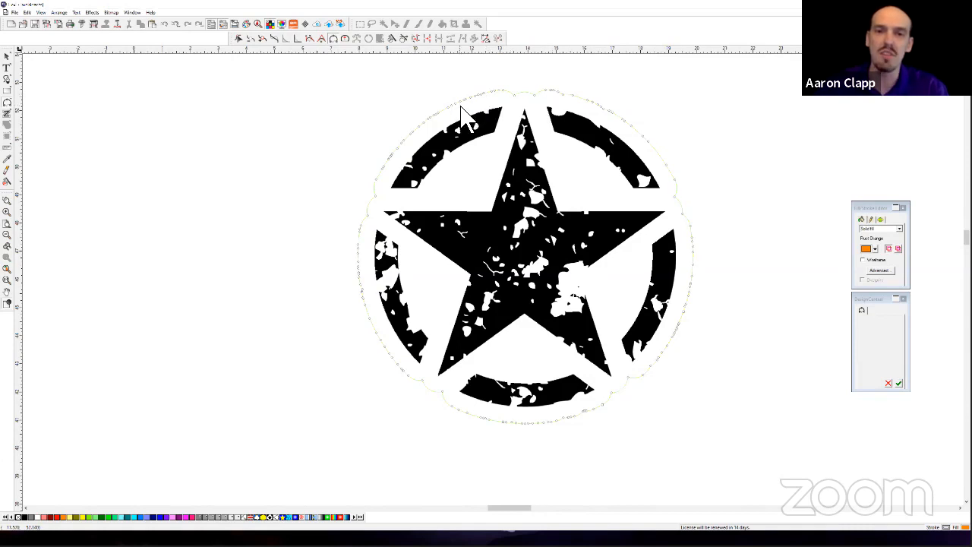
{"action": "left_click", "coordinate": [627, 123]}
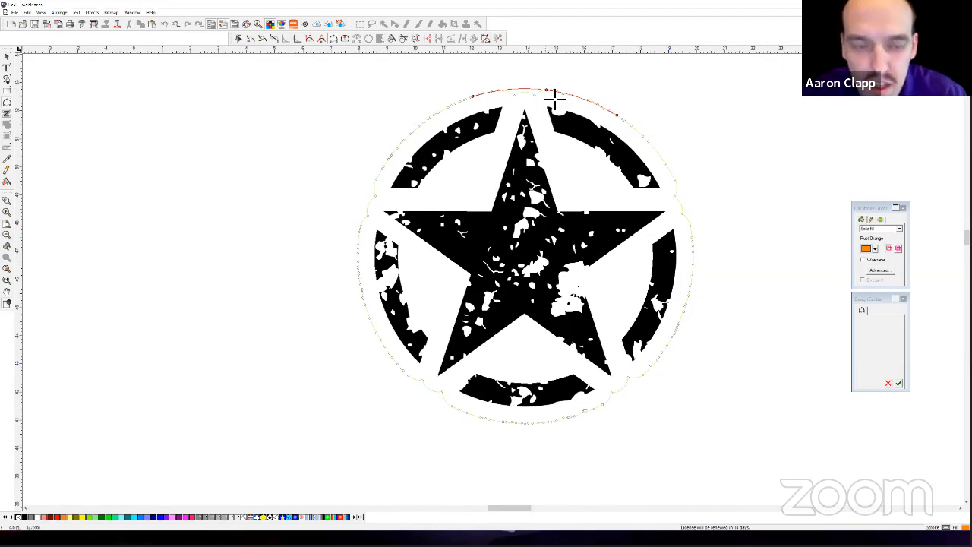
{"action": "scroll", "coordinate": [556, 102], "scroll_direction": "up", "scroll_amount": 2}
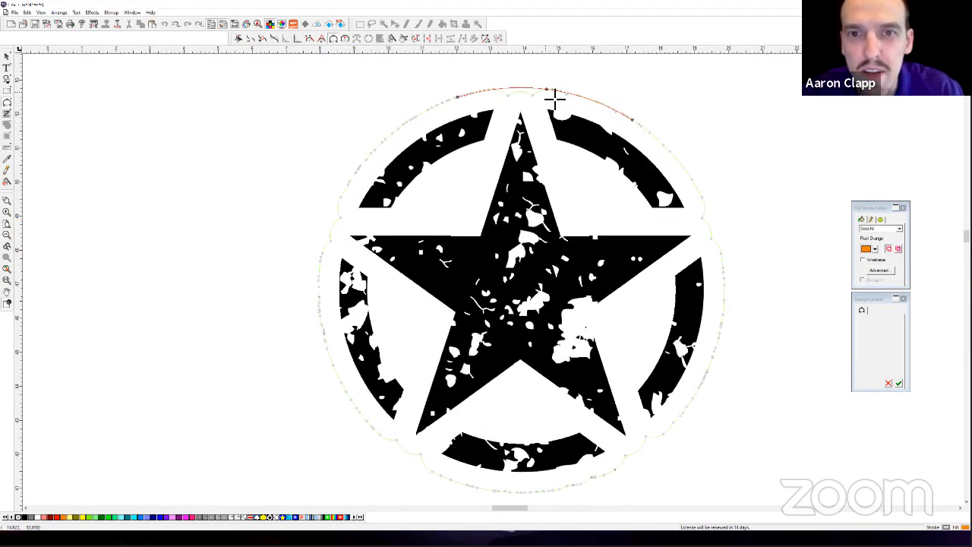
{"action": "left_click_drag", "start_coordinate": [556, 98], "coordinate": [556, 100]}
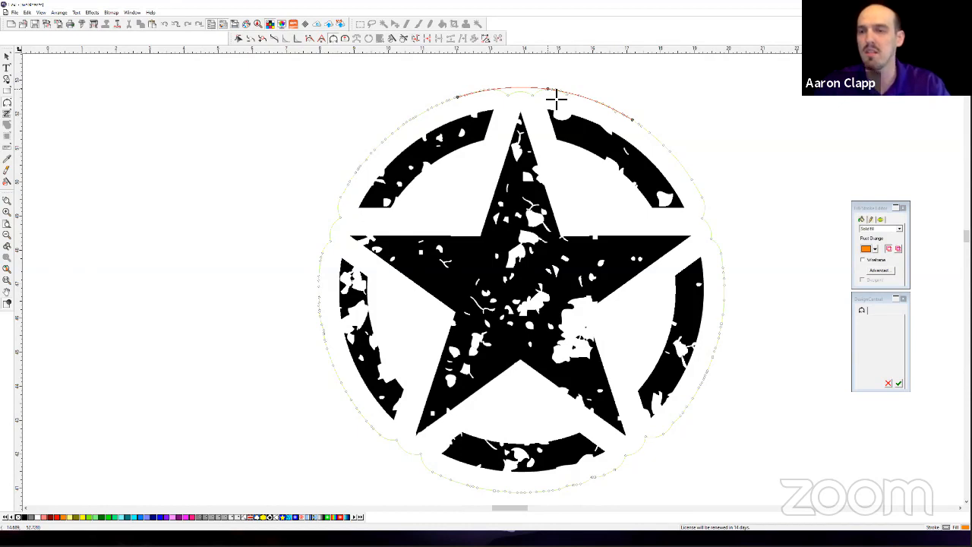
{"action": "key", "text": "Return"}
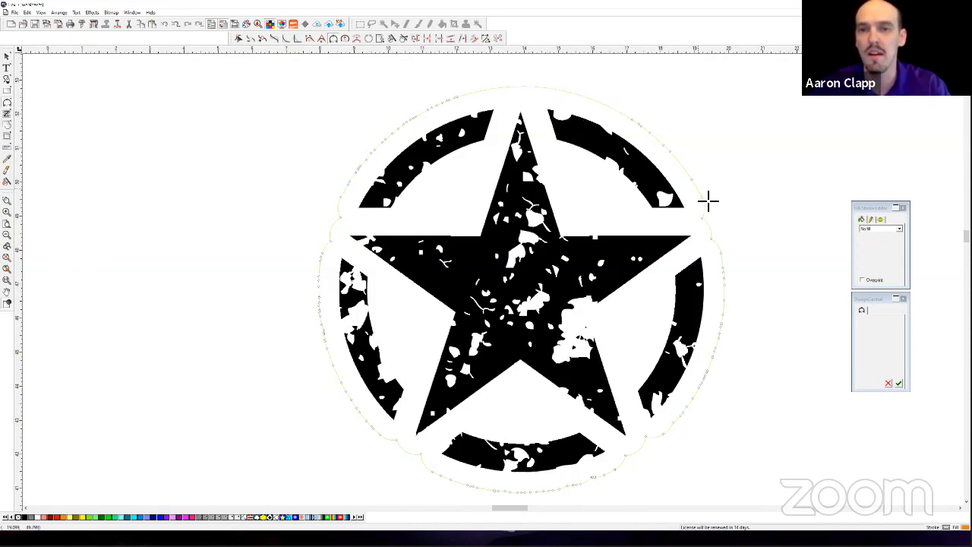
Replace the bumps in the cut line beside the star's right and left points with smooth arcs.
{"action": "left_click", "coordinate": [709, 201]}
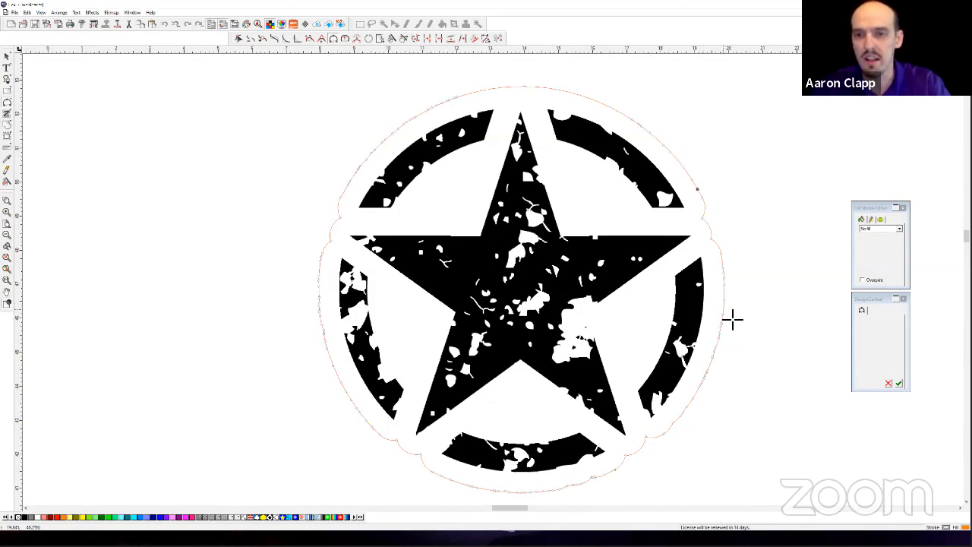
{"action": "left_click", "coordinate": [724, 309]}
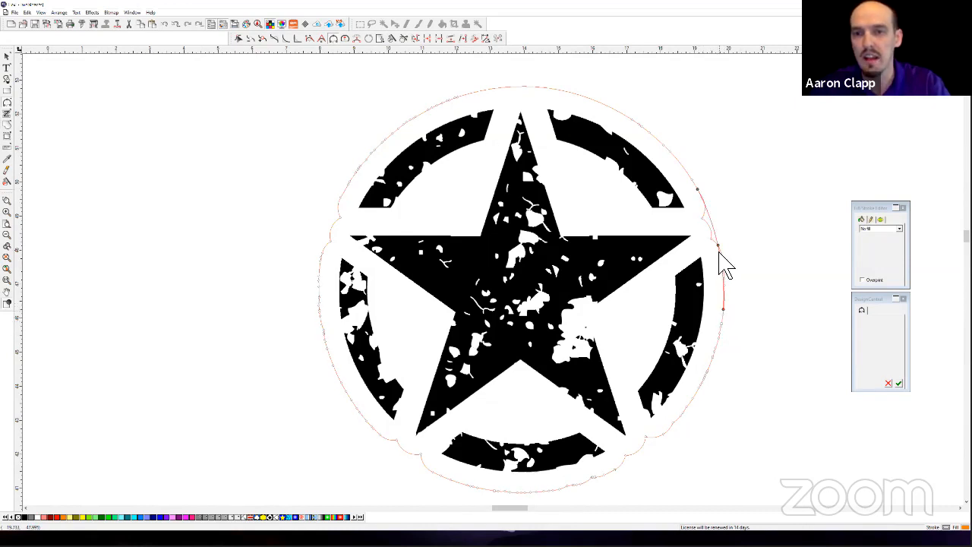
{"action": "left_click_drag", "start_coordinate": [719, 245], "coordinate": [721, 245]}
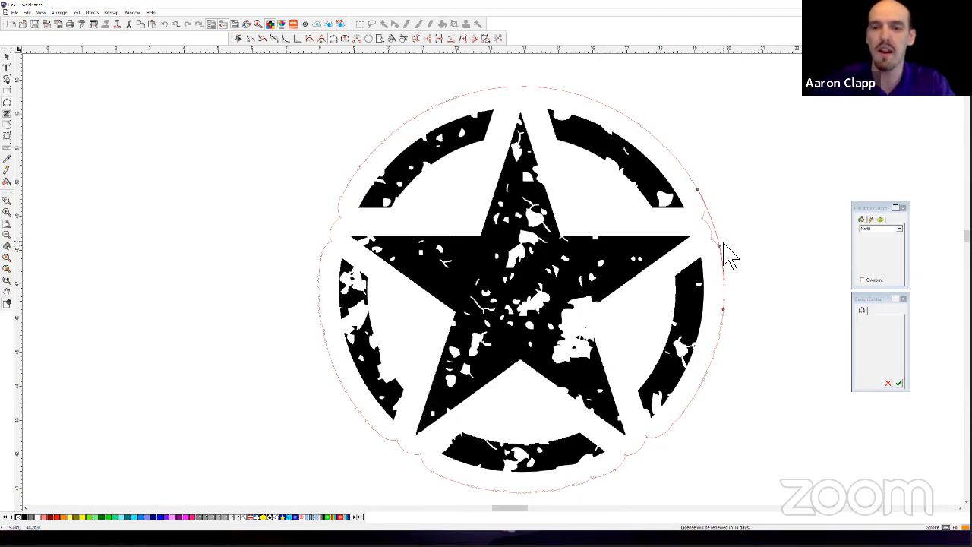
{"action": "key", "text": "Return"}
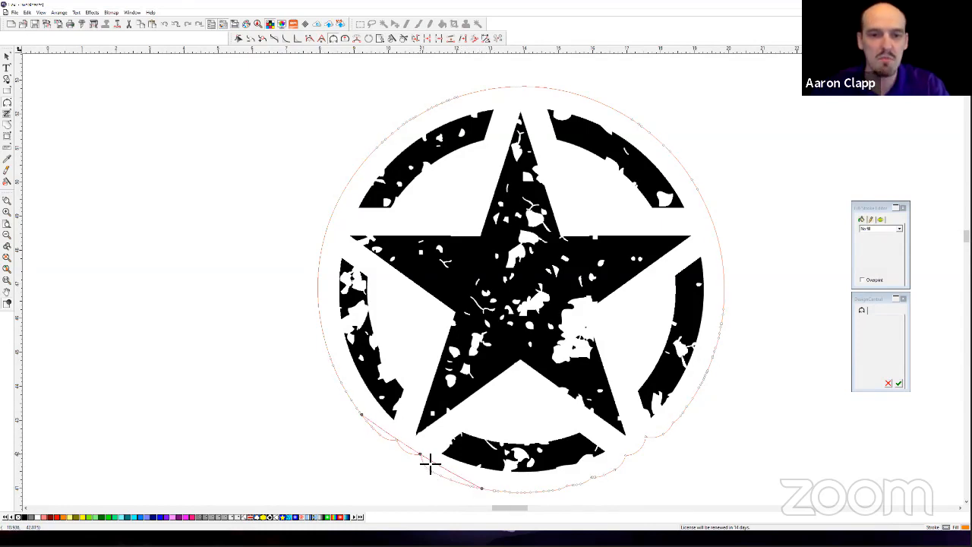
Smooth the cut line beside the star's two lower points with arcs and finish the path editing.
{"action": "left_click_drag", "start_coordinate": [429, 466], "coordinate": [412, 466]}
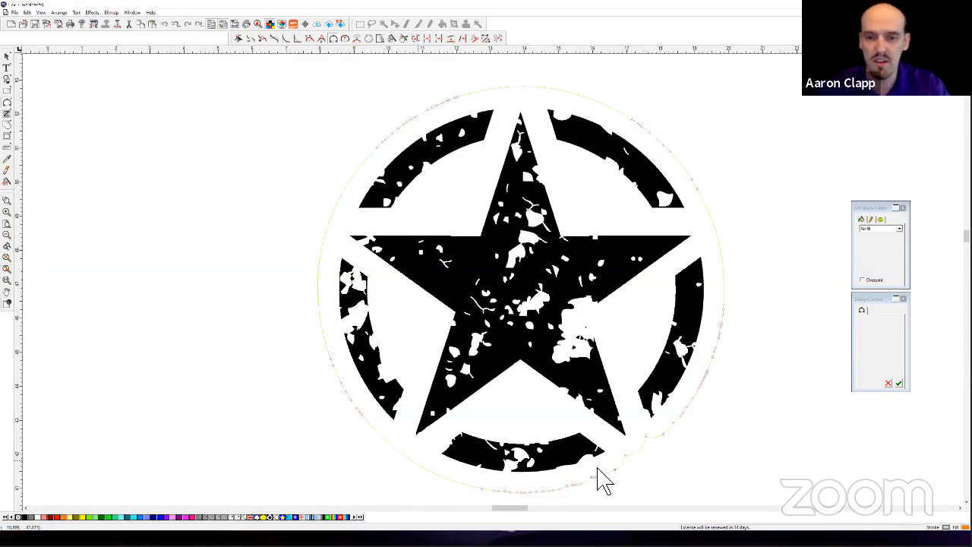
{"action": "left_click", "coordinate": [696, 393]}
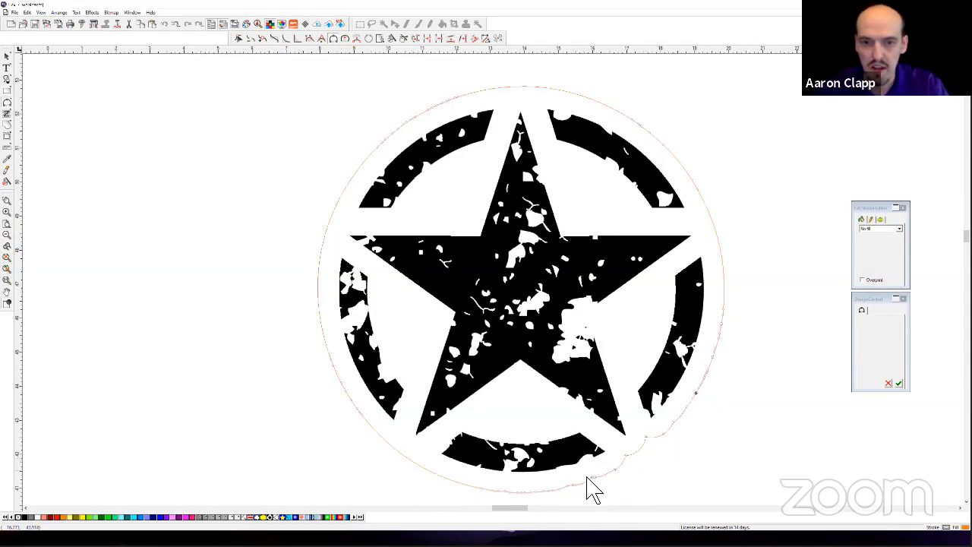
{"action": "left_click", "coordinate": [540, 492]}
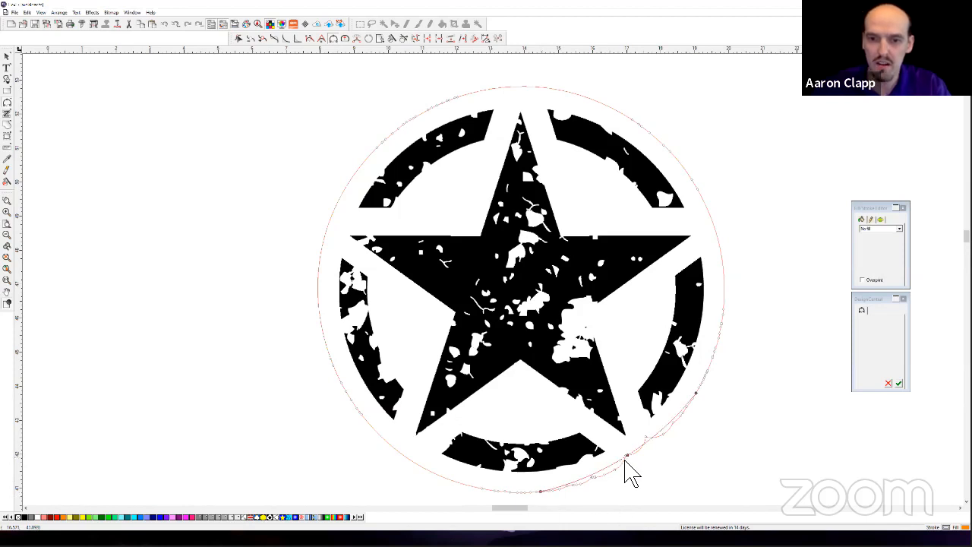
{"action": "left_click_drag", "start_coordinate": [627, 455], "coordinate": [629, 459]}
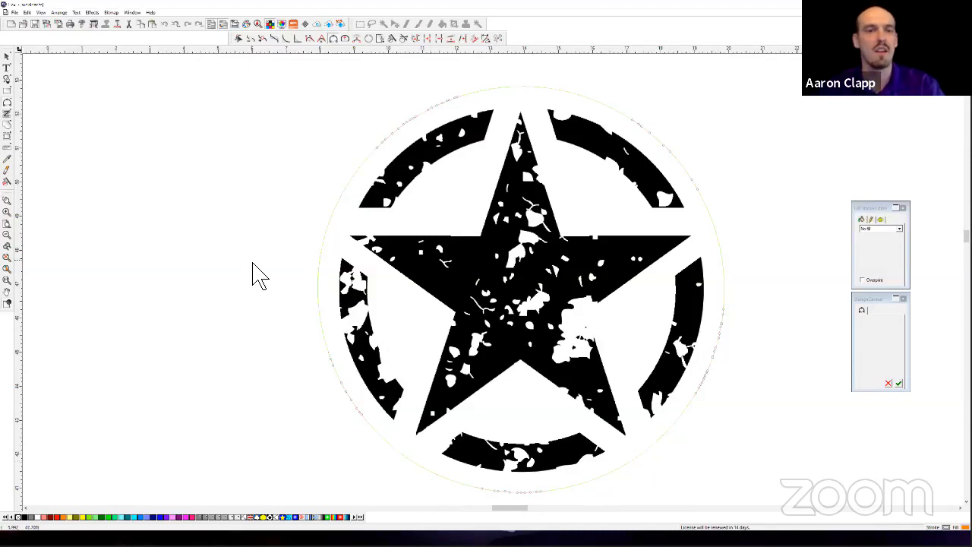
{"action": "right_click", "coordinate": [253, 263]}
{"action": "left_click", "coordinate": [271, 283]}
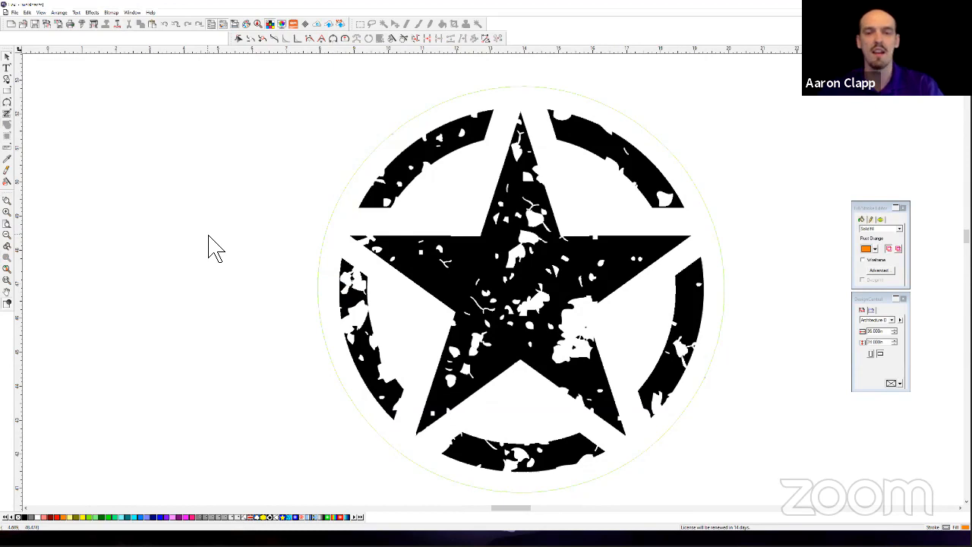
{"action": "scroll", "coordinate": [213, 248], "scroll_direction": "down", "scroll_amount": 2}
{"action": "scroll", "coordinate": [369, 262], "scroll_direction": "down", "scroll_amount": 2}
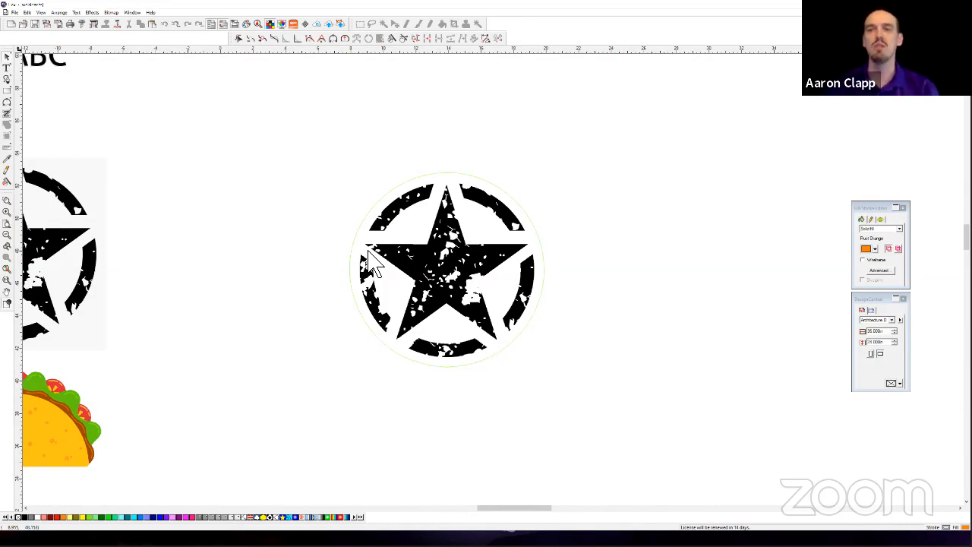
{"action": "scroll", "coordinate": [351, 251], "scroll_direction": "up", "scroll_amount": 2}
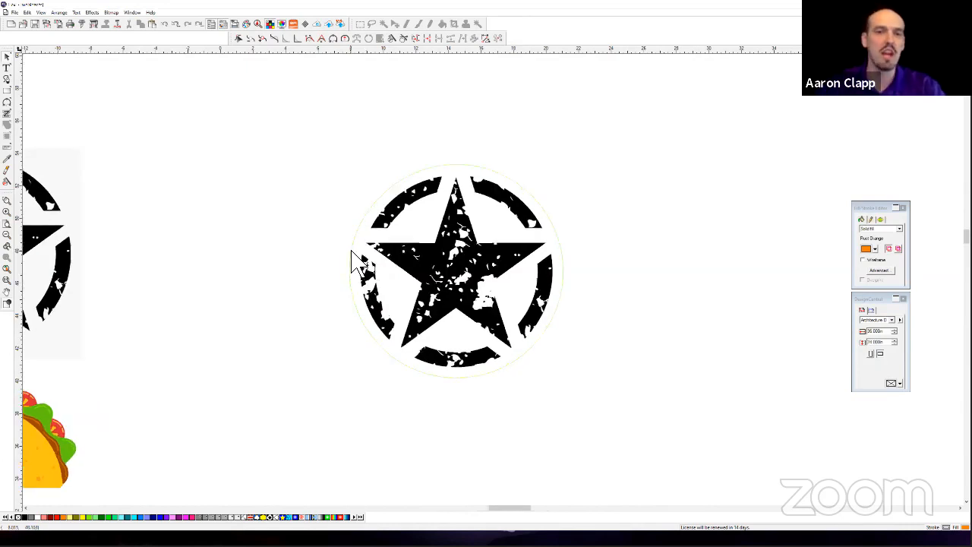
{"action": "scroll", "coordinate": [363, 230], "scroll_direction": "up", "scroll_amount": 1}
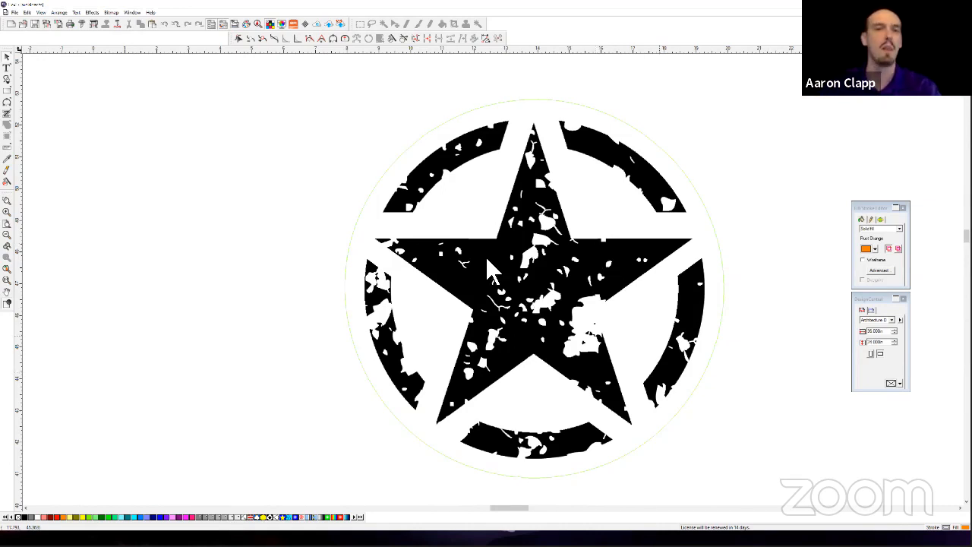
Delete the transparent star together with its contour cut and place a fresh copy of the original star bitmap there.
{"action": "scroll", "coordinate": [490, 266], "scroll_direction": "down", "scroll_amount": 2}
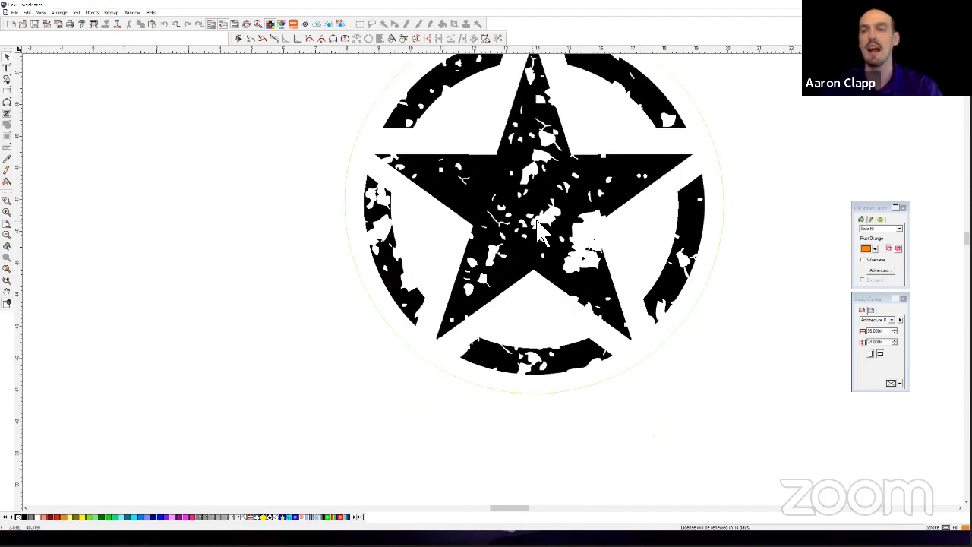
{"action": "scroll", "coordinate": [541, 232], "scroll_direction": "down", "scroll_amount": 2}
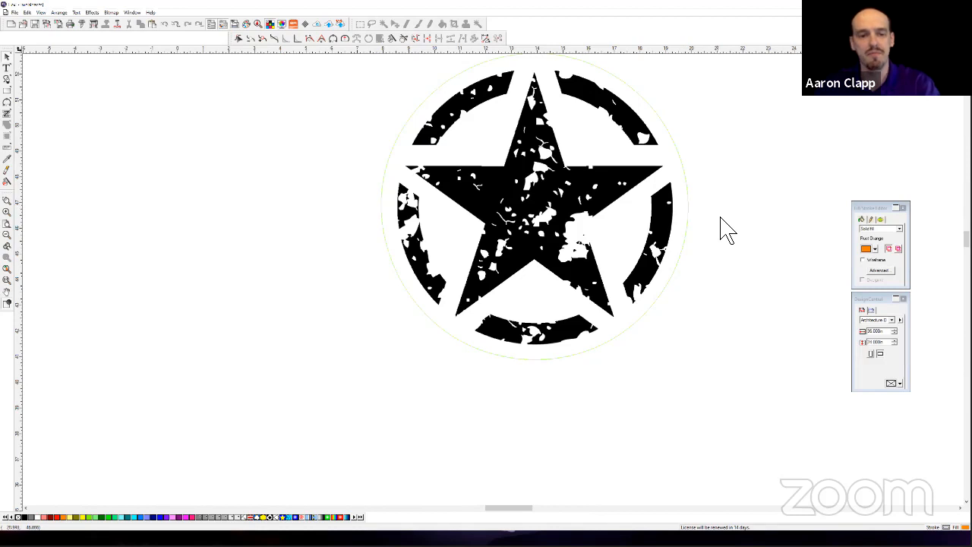
{"action": "scroll", "coordinate": [726, 228], "scroll_direction": "down", "scroll_amount": 1}
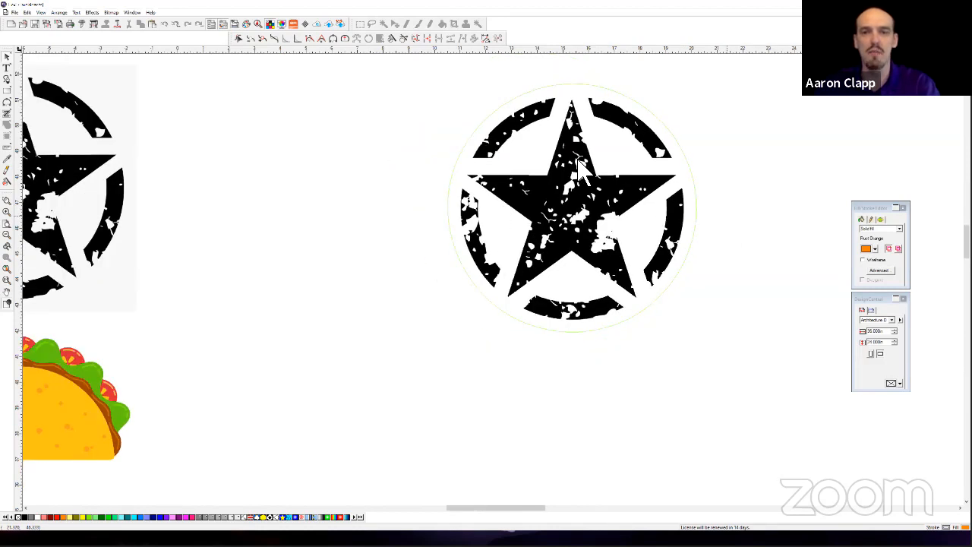
{"action": "scroll", "coordinate": [744, 205], "scroll_direction": "down", "scroll_amount": 1}
{"action": "left_click_drag", "start_coordinate": [547, 121], "coordinate": [748, 319]}
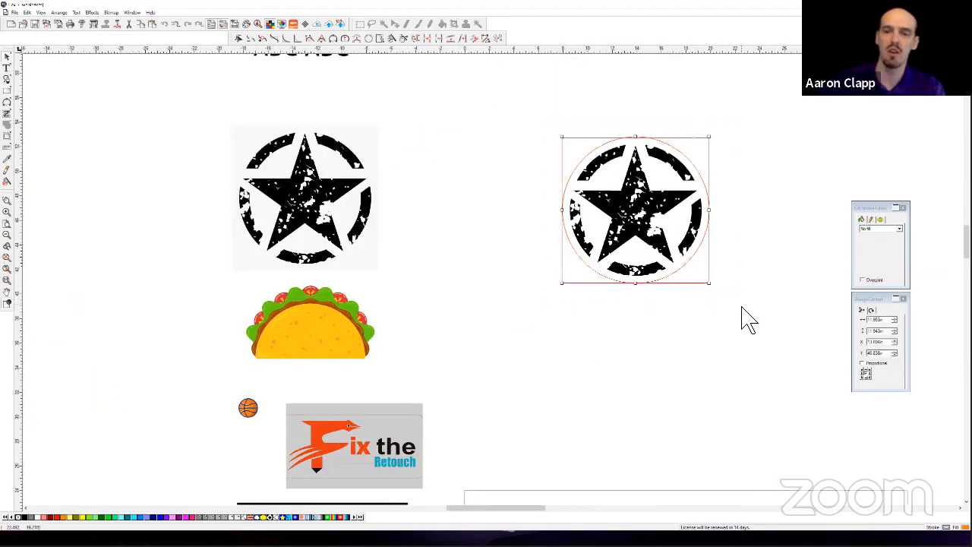
{"action": "key", "text": "Delete"}
{"action": "left_click_drag", "start_coordinate": [326, 187], "coordinate": [676, 233]}
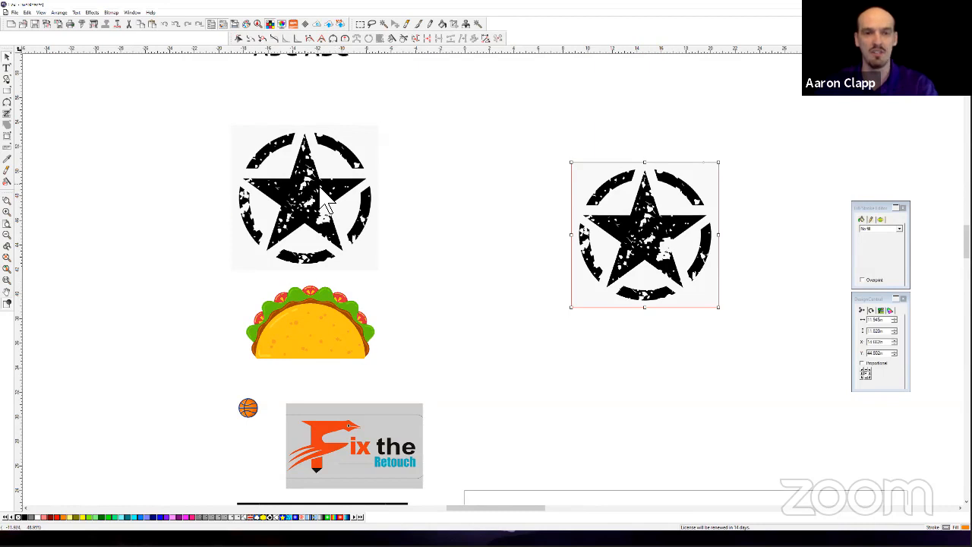
Duplicate the original star bitmap once more into the gap between the two stars and delete that duplicate.
{"action": "left_click", "coordinate": [325, 201]}
{"action": "left_click_drag", "start_coordinate": [325, 201], "coordinate": [513, 200]}
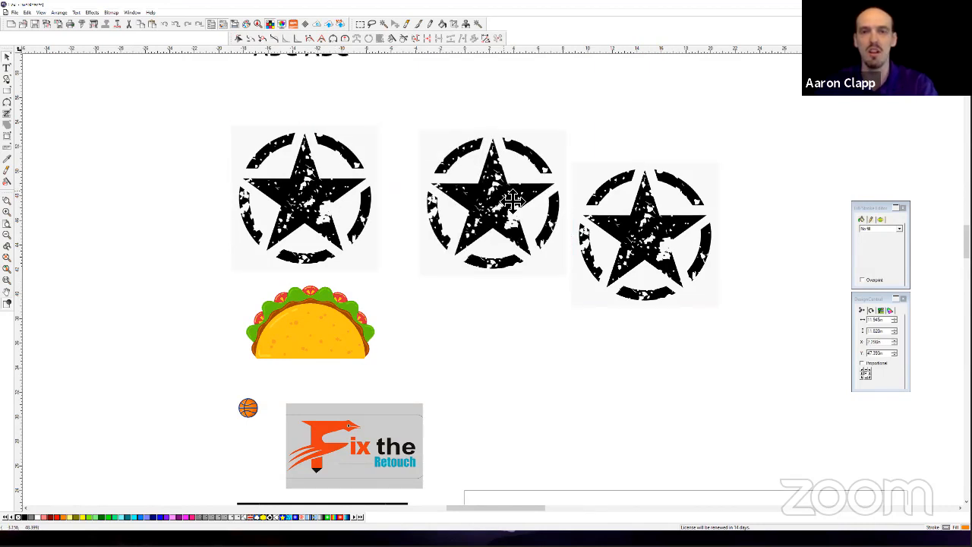
{"action": "key", "text": "ctrl"}
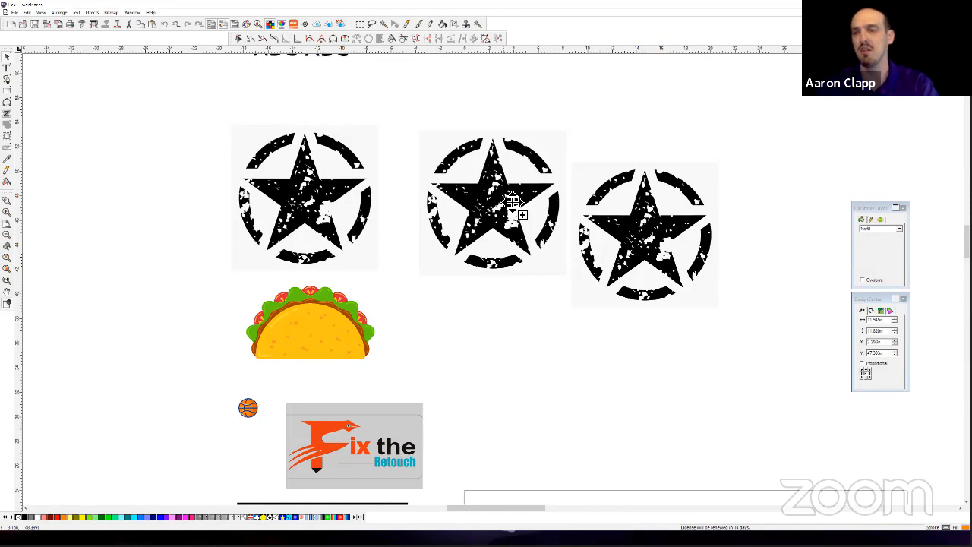
{"action": "left_click_drag", "start_coordinate": [512, 201], "coordinate": [512, 200]}
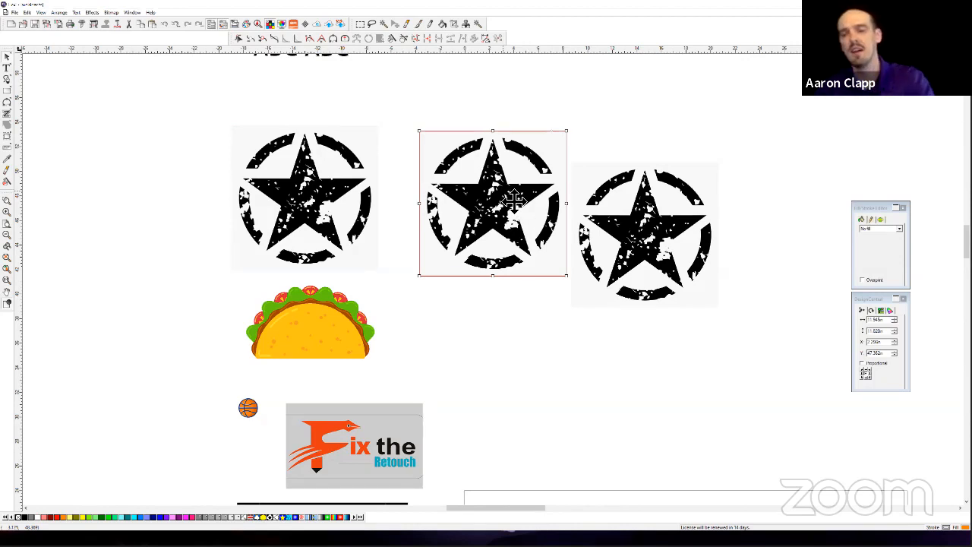
{"action": "key", "text": "Delete"}
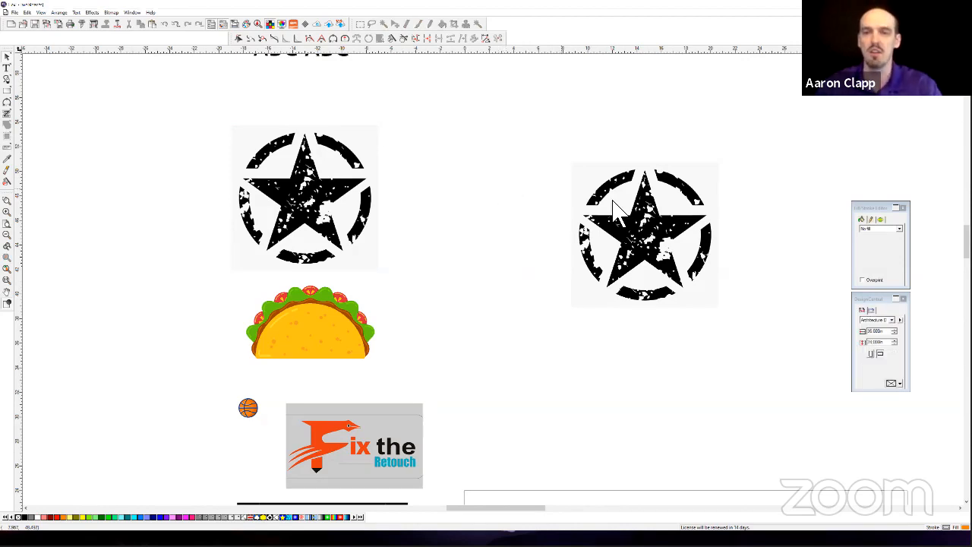
Nudge the star copy up and to the left, autotrace the whole bitmap and exit the tracing tool.
{"action": "left_click_drag", "start_coordinate": [663, 231], "coordinate": [655, 226]}
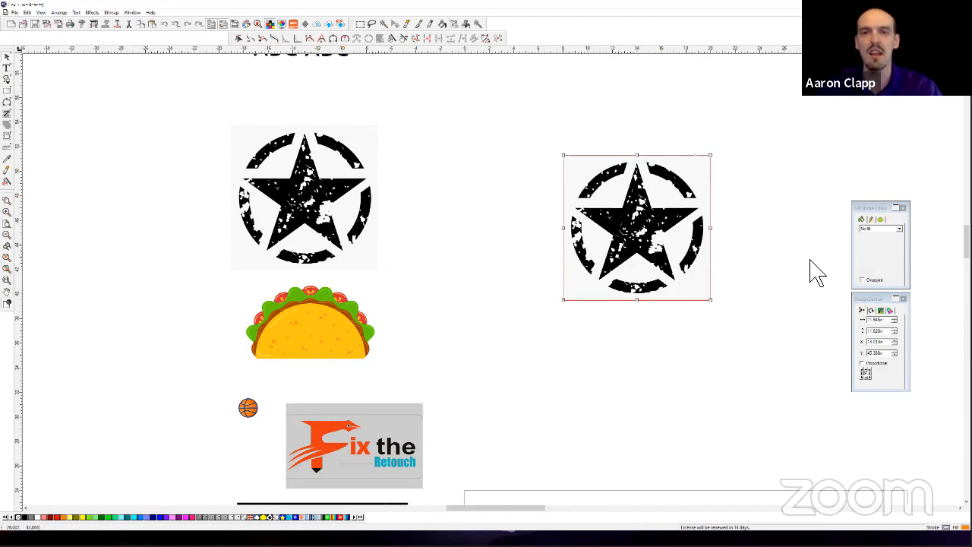
{"action": "scroll", "coordinate": [805, 180], "scroll_direction": "up", "scroll_amount": 3}
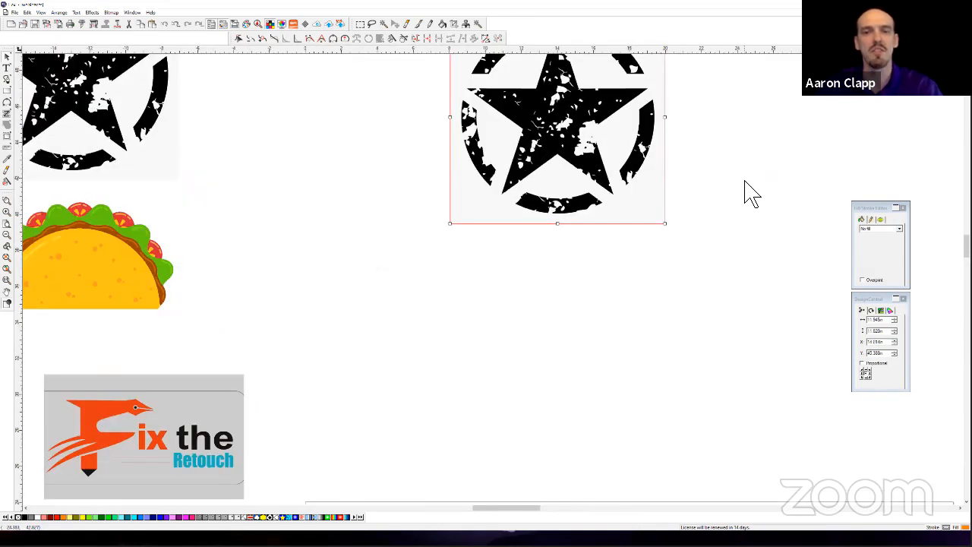
{"action": "scroll", "coordinate": [676, 220], "scroll_direction": "up", "scroll_amount": 3}
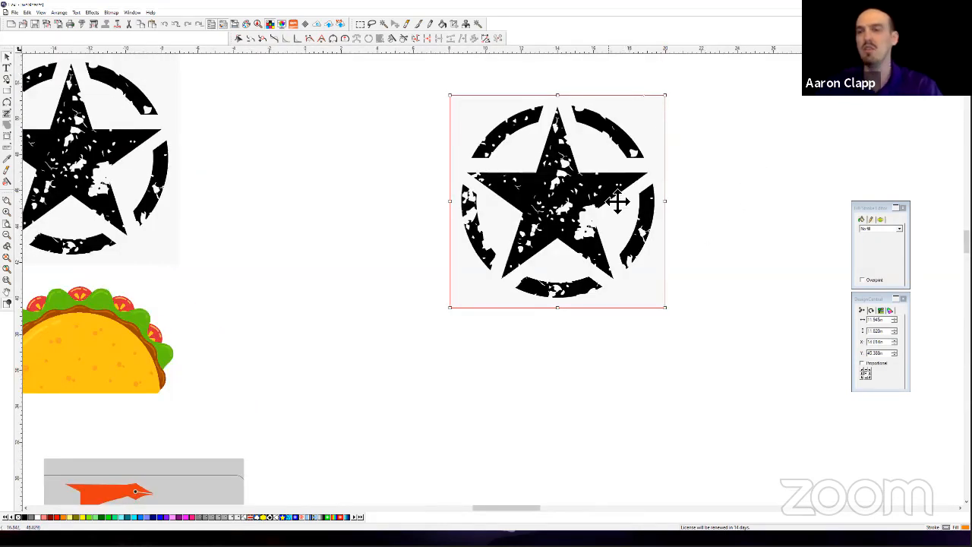
{"action": "left_click", "coordinate": [111, 13]}
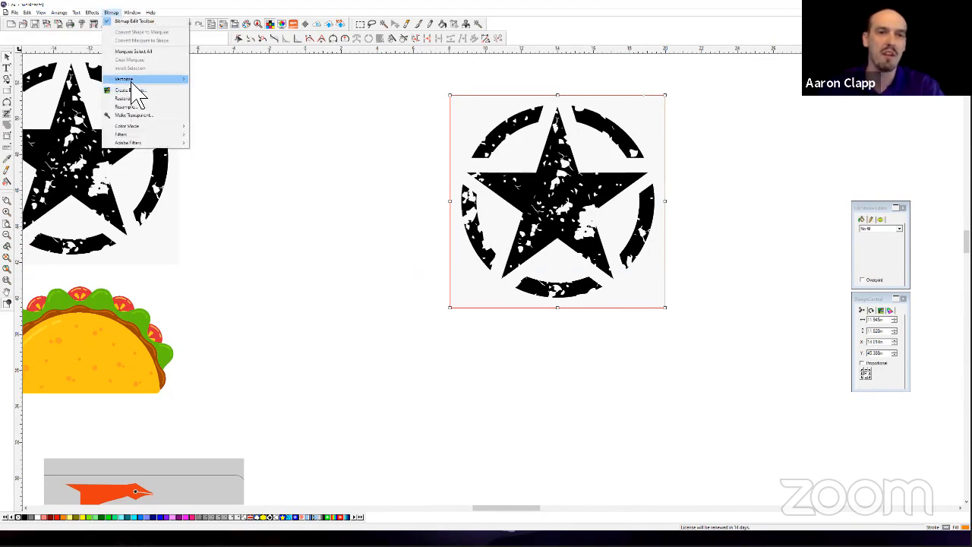
{"action": "mouse_move", "coordinate": [134, 80]}
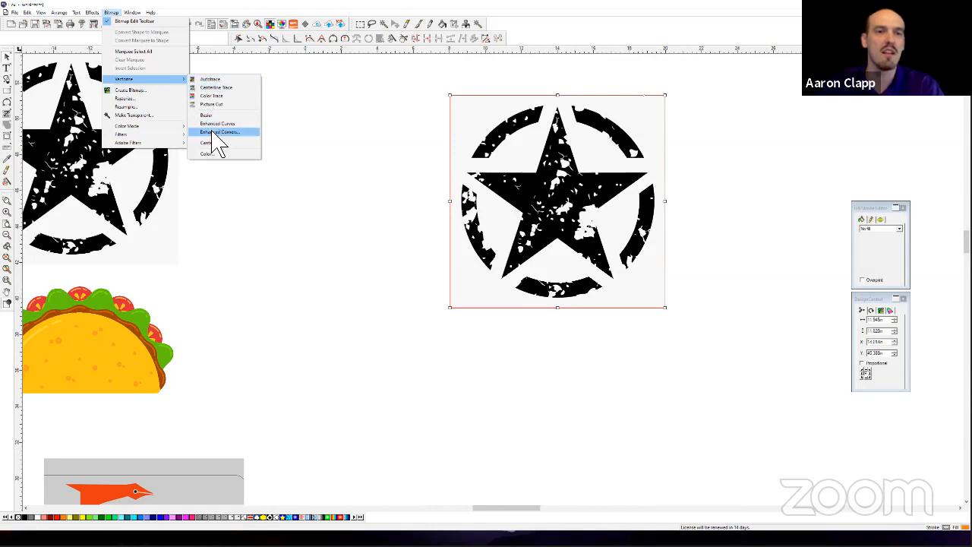
{"action": "left_click", "coordinate": [221, 80]}
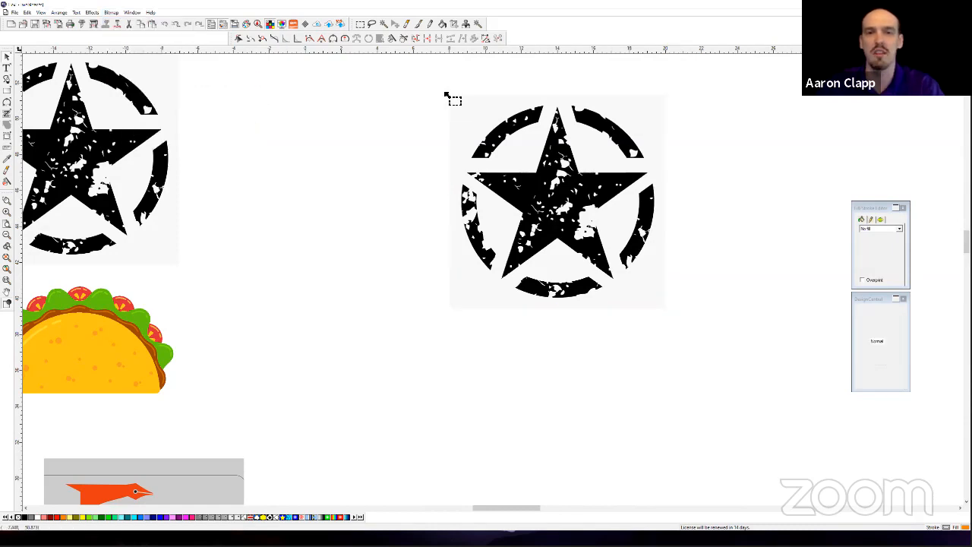
{"action": "left_click_drag", "start_coordinate": [581, 215], "coordinate": [684, 319]}
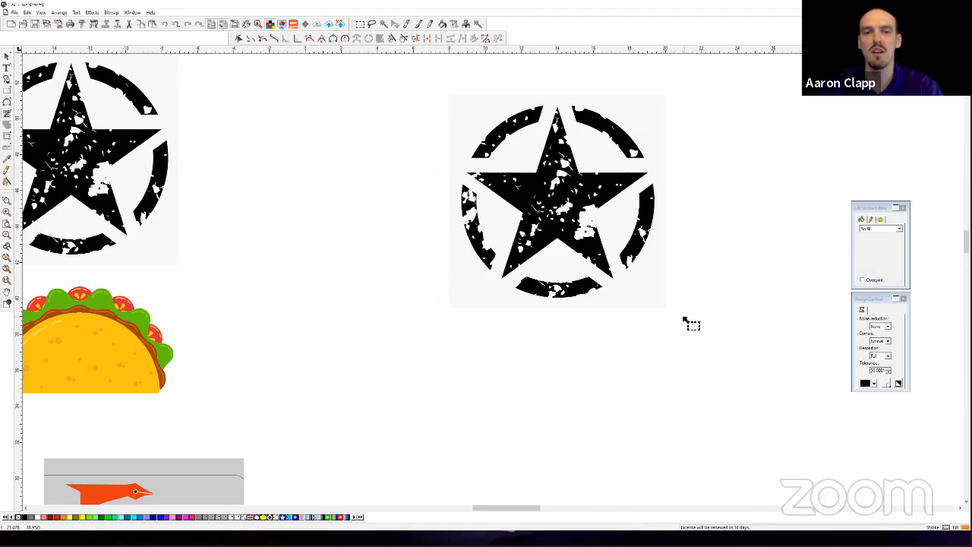
{"action": "right_click", "coordinate": [734, 217]}
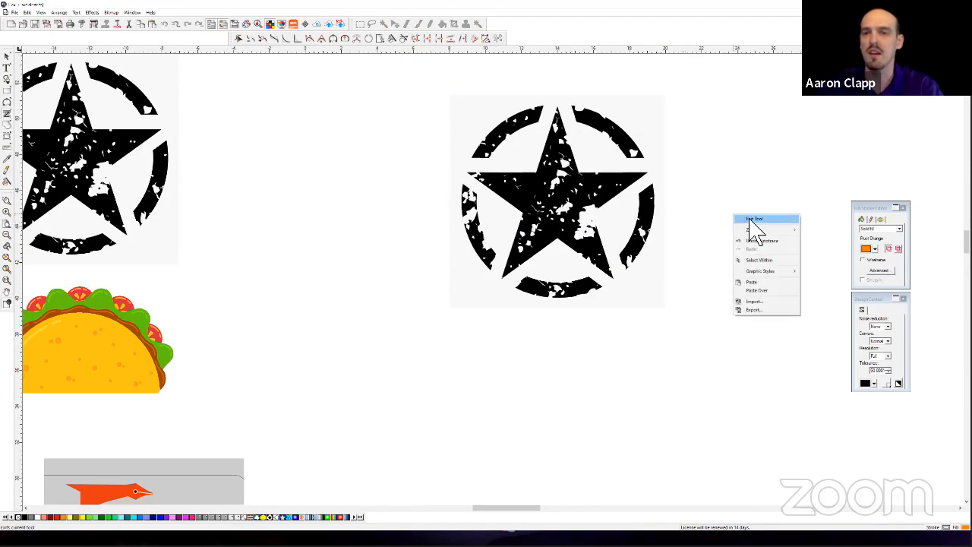
{"action": "left_click", "coordinate": [750, 220]}
Move the star bitmap down and to the right off its trace and turn off Wireframe for all traced paths.
{"action": "left_click", "coordinate": [646, 135]}
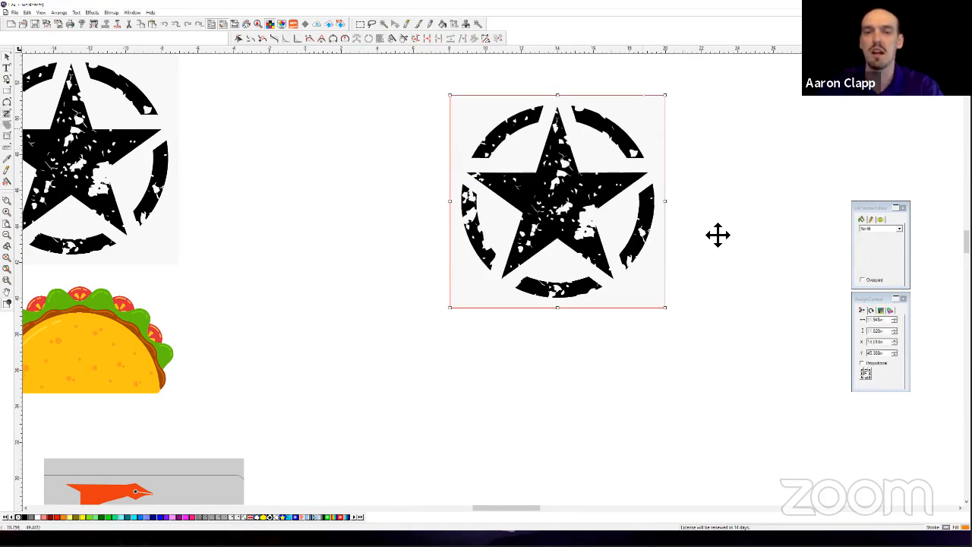
{"action": "mouse_move", "coordinate": [718, 234]}
{"action": "left_mouse_down"}
{"action": "mouse_move", "coordinate": [803, 343]}
{"action": "mouse_move", "coordinate": [826, 351]}
{"action": "left_mouse_up"}
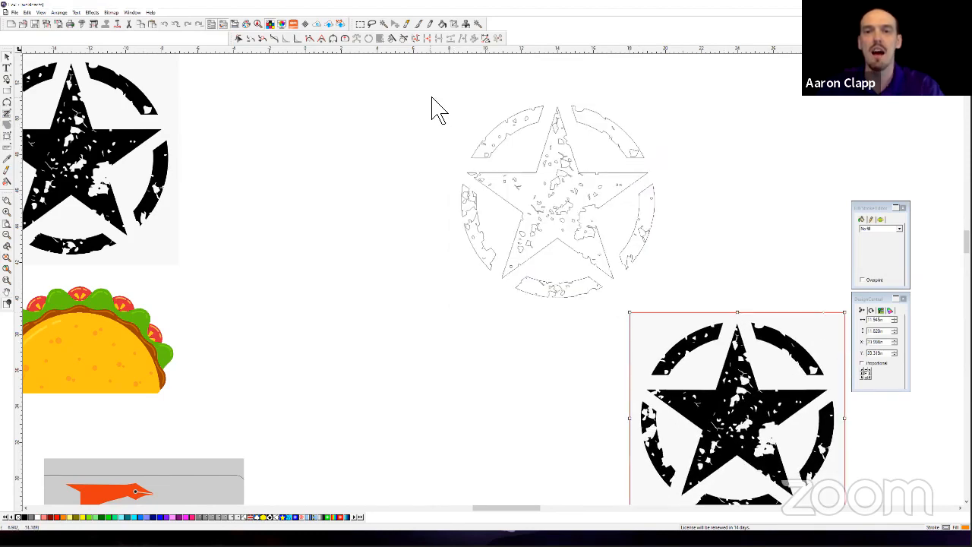
{"action": "mouse_move", "coordinate": [430, 87]}
{"action": "left_mouse_down"}
{"action": "mouse_move", "coordinate": [610, 215]}
{"action": "mouse_move", "coordinate": [688, 311]}
{"action": "left_mouse_up"}
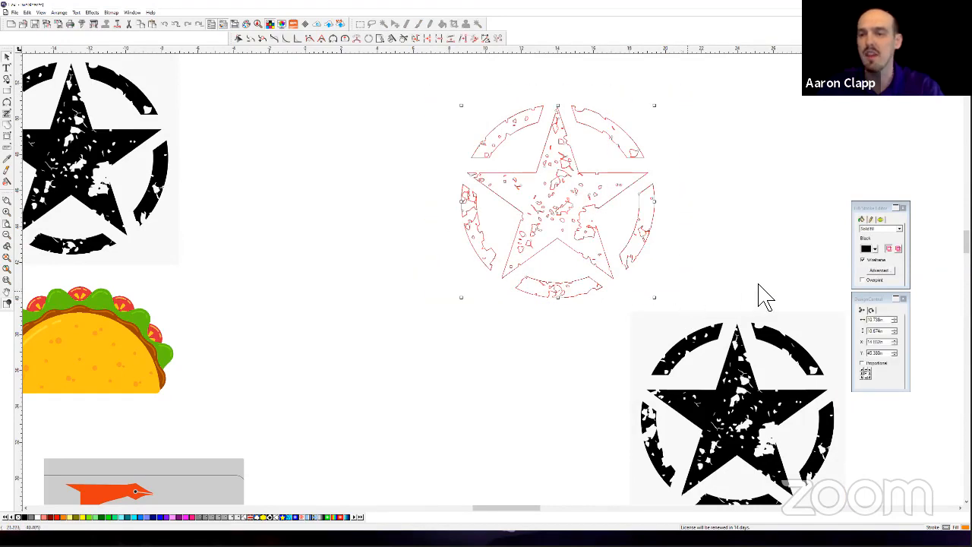
{"action": "left_click", "coordinate": [862, 259]}
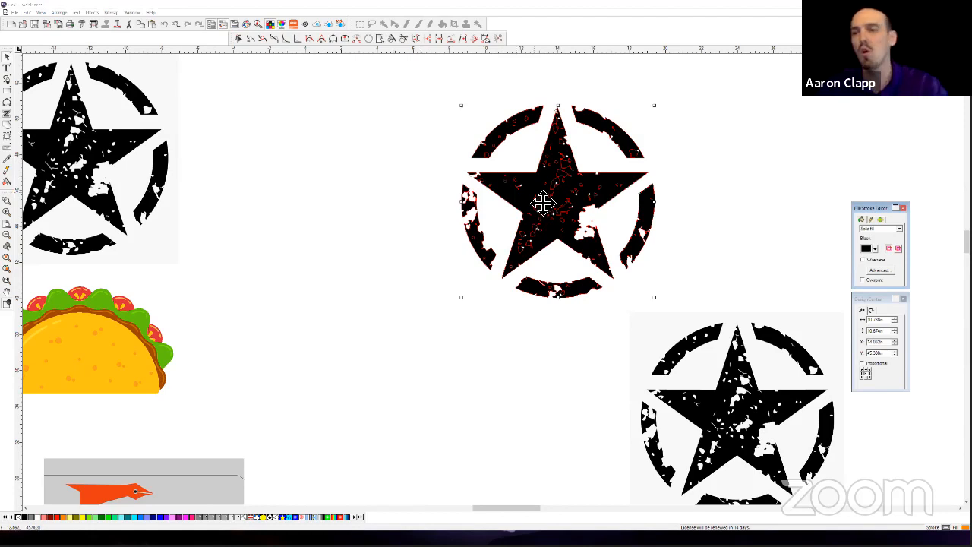
Compound the traced star paths so that the distress marks are cut out as holes.
{"action": "left_click", "coordinate": [59, 13]}
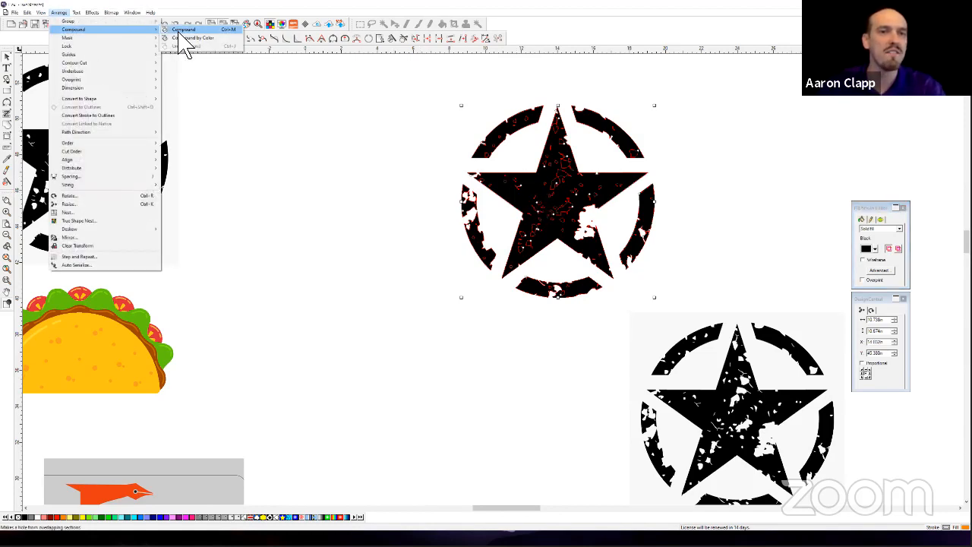
{"action": "left_click", "coordinate": [182, 31]}
{"action": "left_click", "coordinate": [376, 243]}
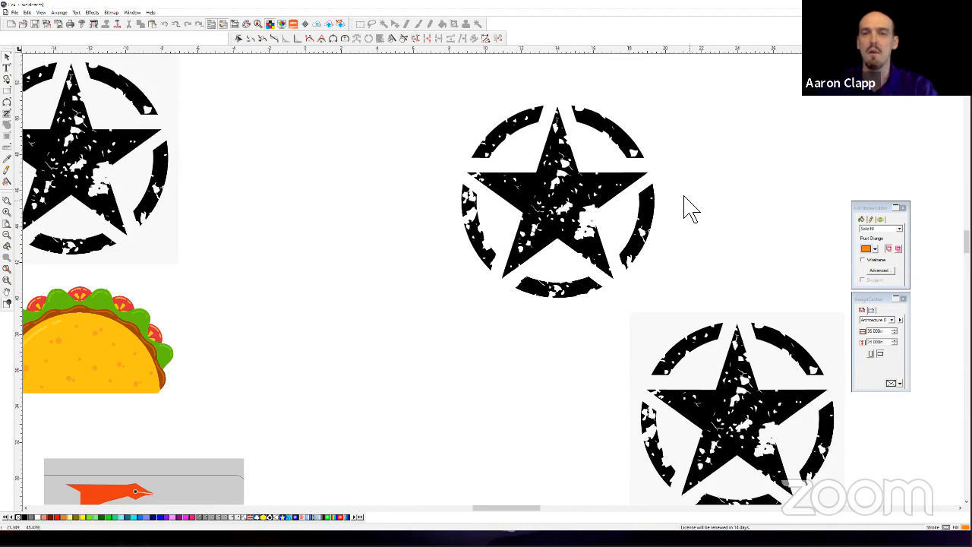
Recolor the compounded vector star teal and deselect it.
{"action": "scroll", "coordinate": [687, 194], "scroll_direction": "up", "scroll_amount": 3}
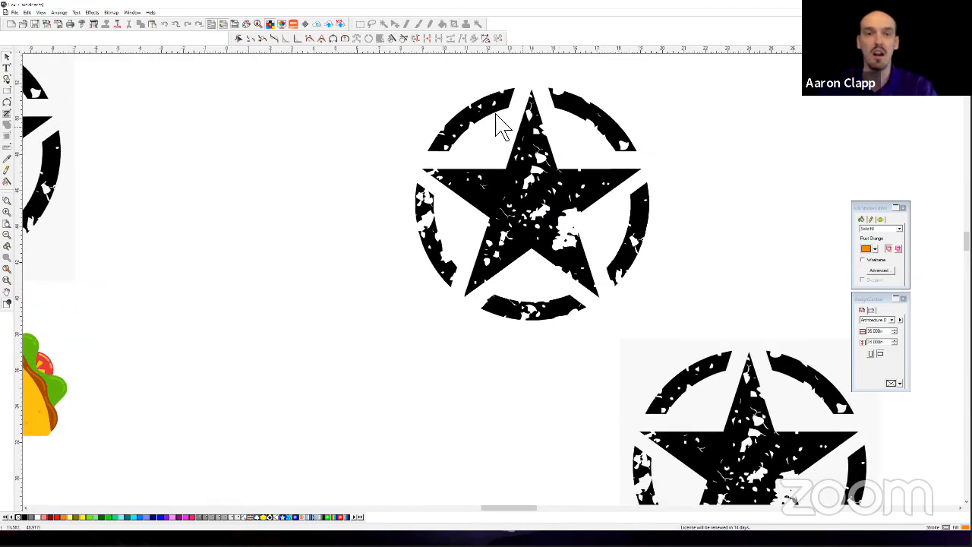
{"action": "left_click", "coordinate": [495, 124]}
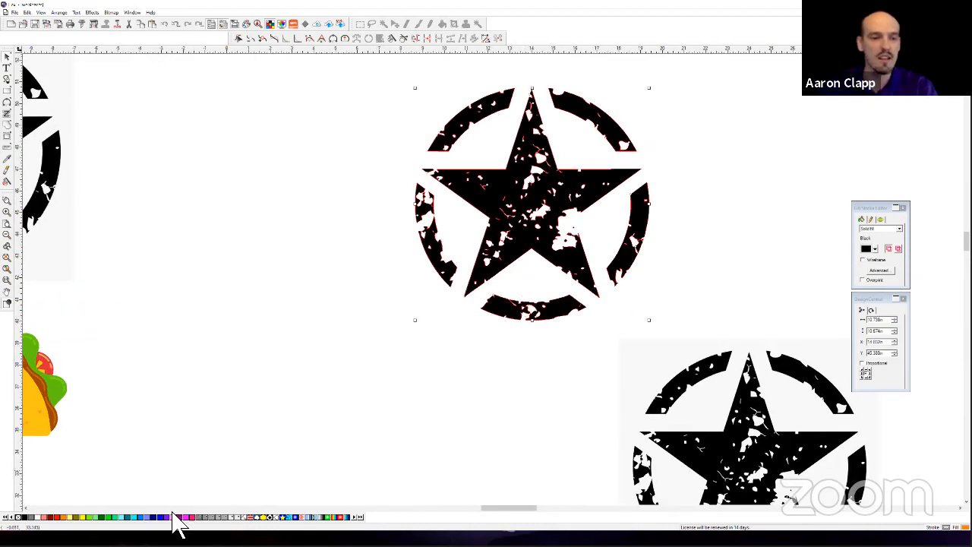
{"action": "left_click", "coordinate": [140, 518]}
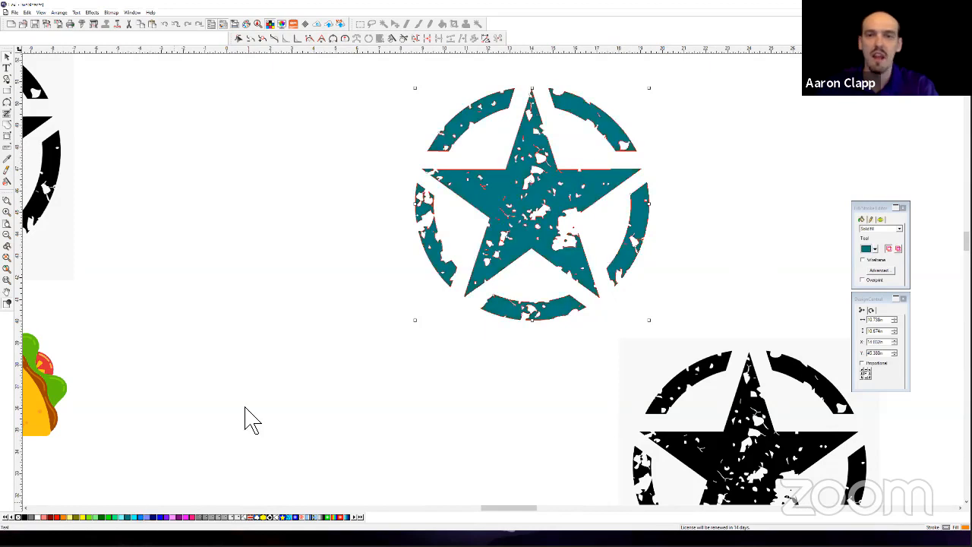
{"action": "left_click", "coordinate": [302, 370]}
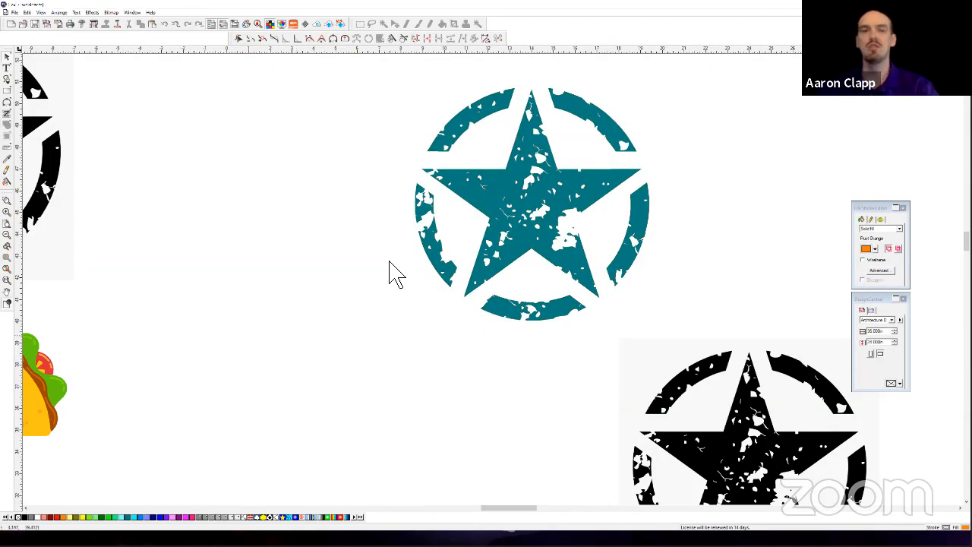
Try a contour cut with a 0.600 in offset around the teal vector star.
{"action": "left_click", "coordinate": [492, 211]}
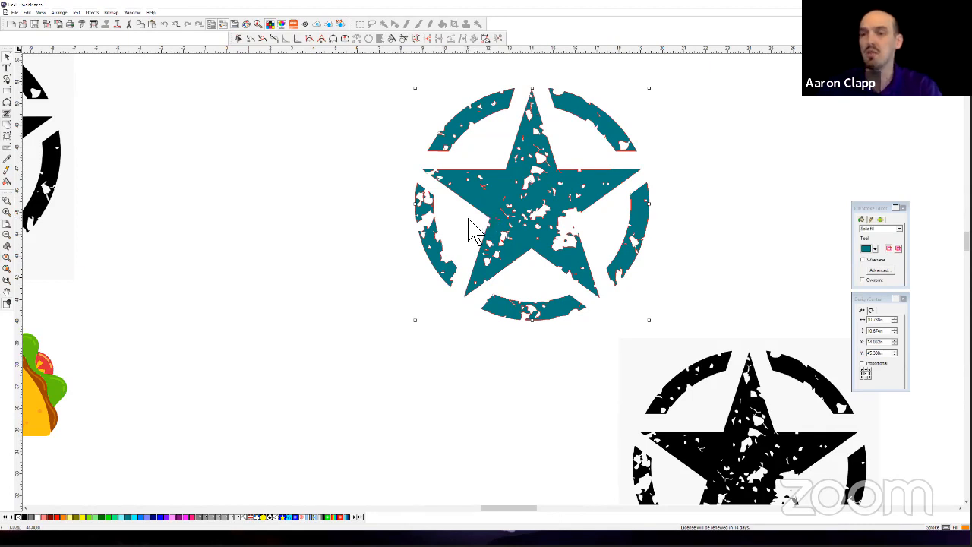
{"action": "left_click", "coordinate": [92, 12]}
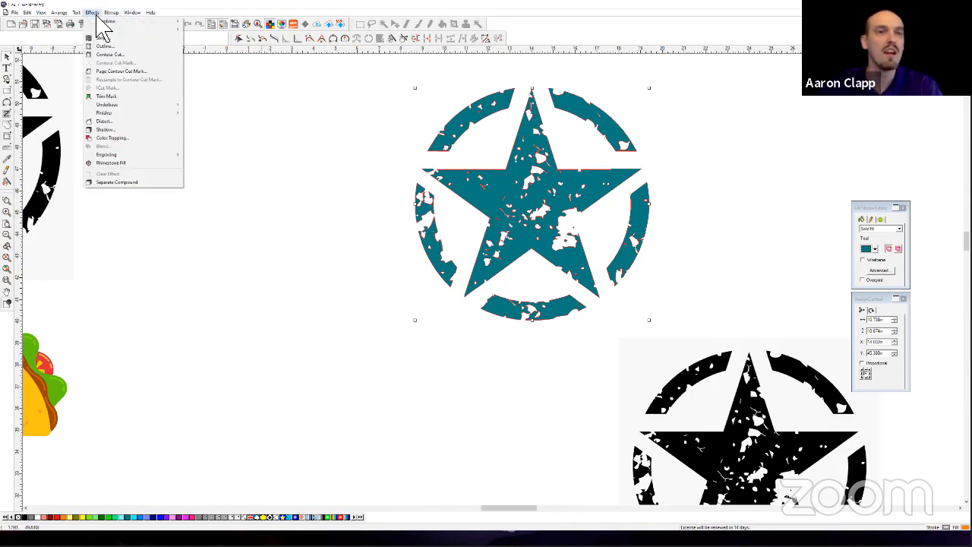
{"action": "left_click", "coordinate": [108, 55]}
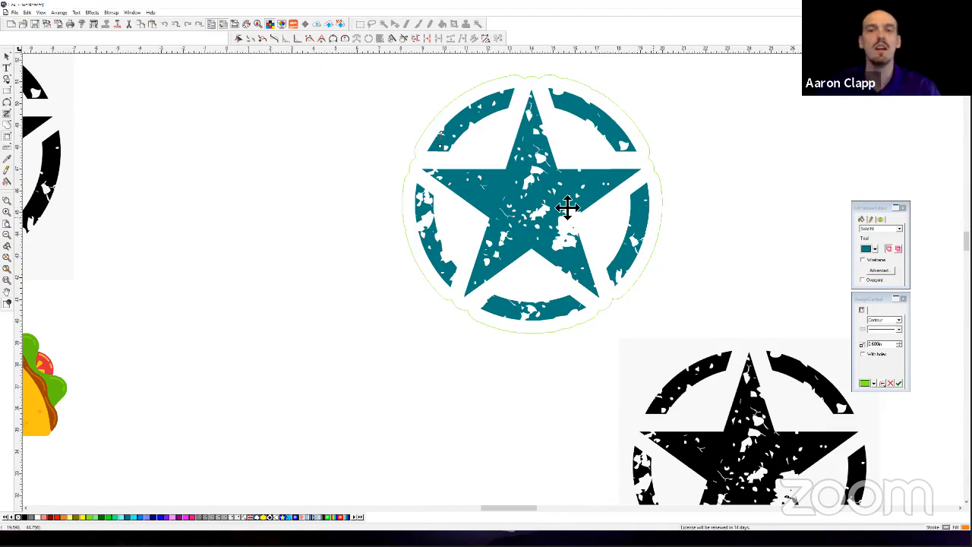
{"action": "left_click", "coordinate": [370, 219]}
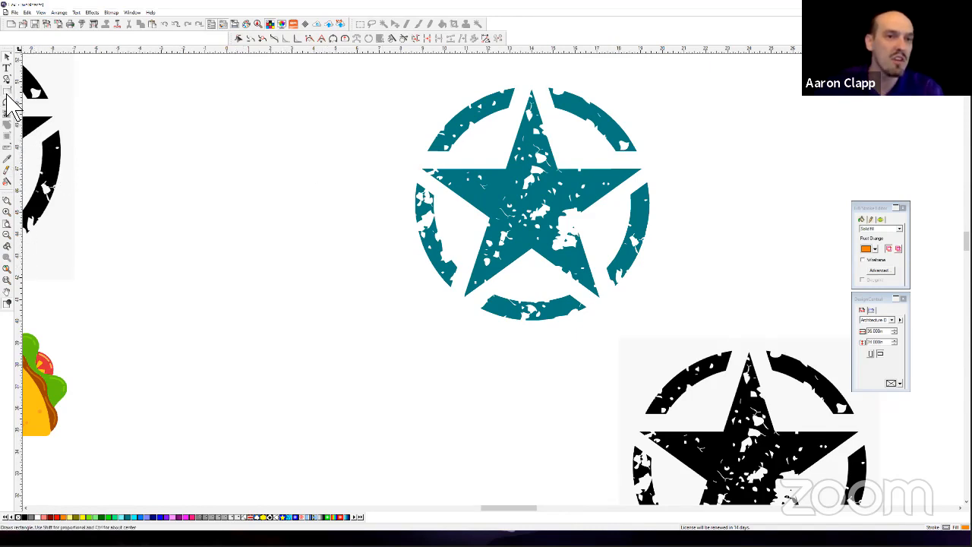
Draw a circle about 11.2 in in diameter and move it over the teal star so that it covers the artwork.
{"action": "left_click", "coordinate": [9, 91]}
{"action": "left_click", "coordinate": [47, 96]}
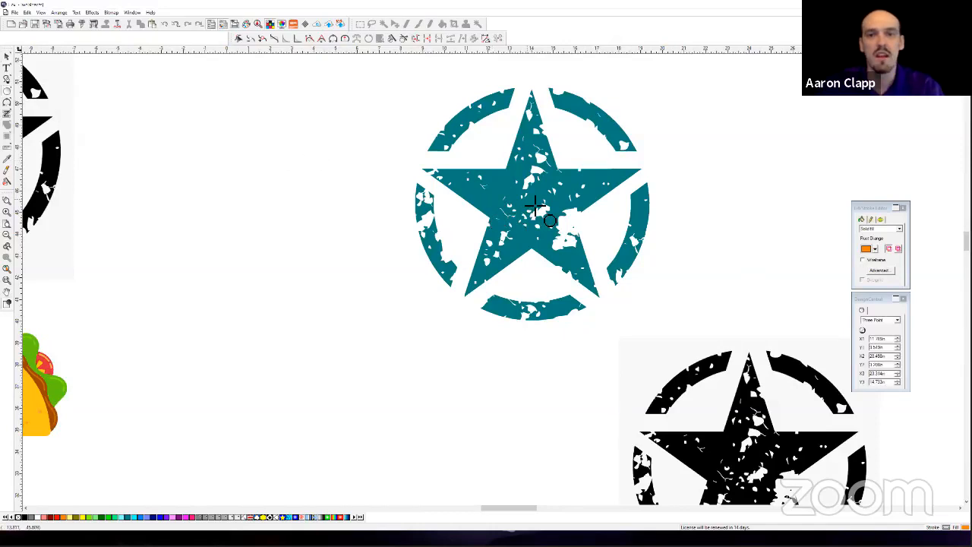
{"action": "left_click_drag", "start_coordinate": [568, 219], "coordinate": [751, 314]}
{"action": "right_click", "coordinate": [784, 265]}
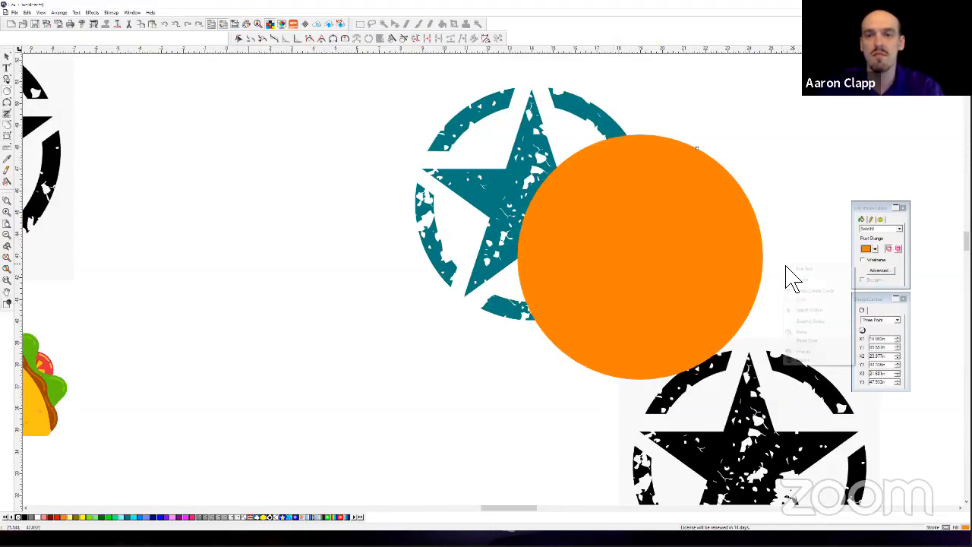
{"action": "left_click", "coordinate": [796, 269]}
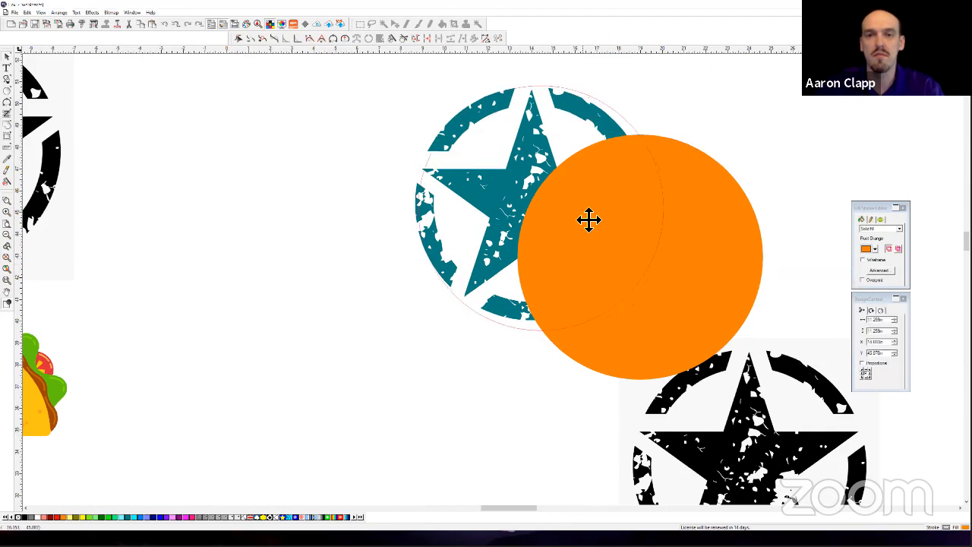
{"action": "left_click", "coordinate": [582, 217]}
{"action": "left_click_drag", "start_coordinate": [581, 217], "coordinate": [581, 217]}
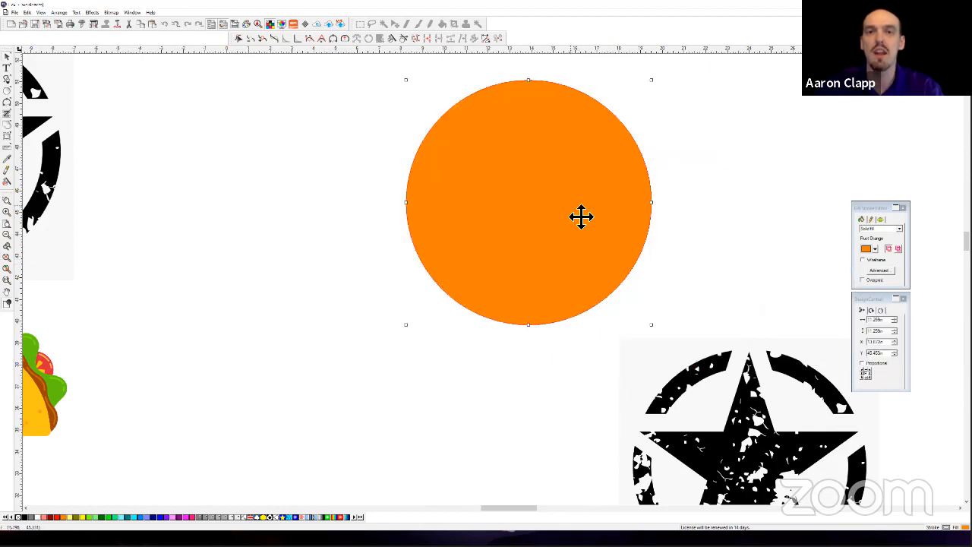
Send the circle behind the teal star and fill it purple.
{"action": "right_click", "coordinate": [581, 218]}
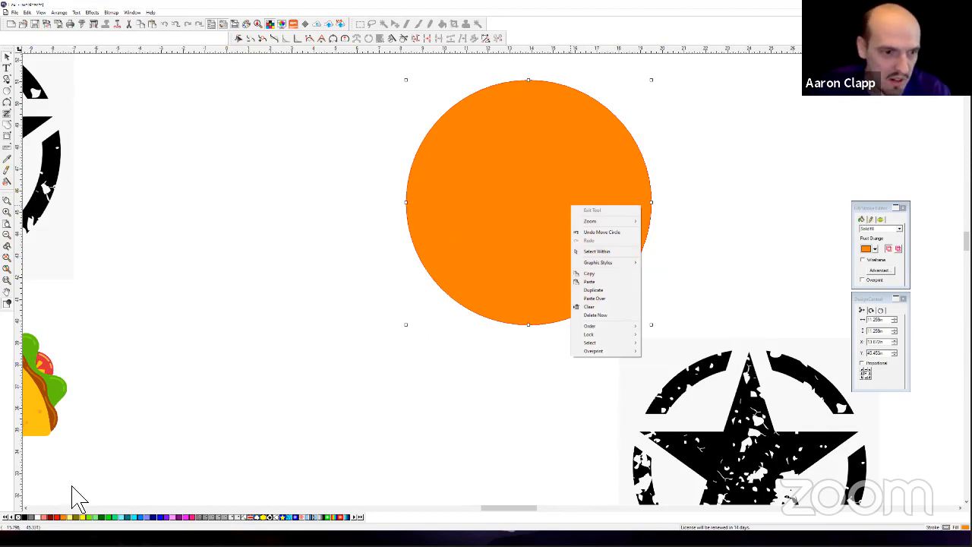
{"action": "left_click", "coordinate": [128, 517]}
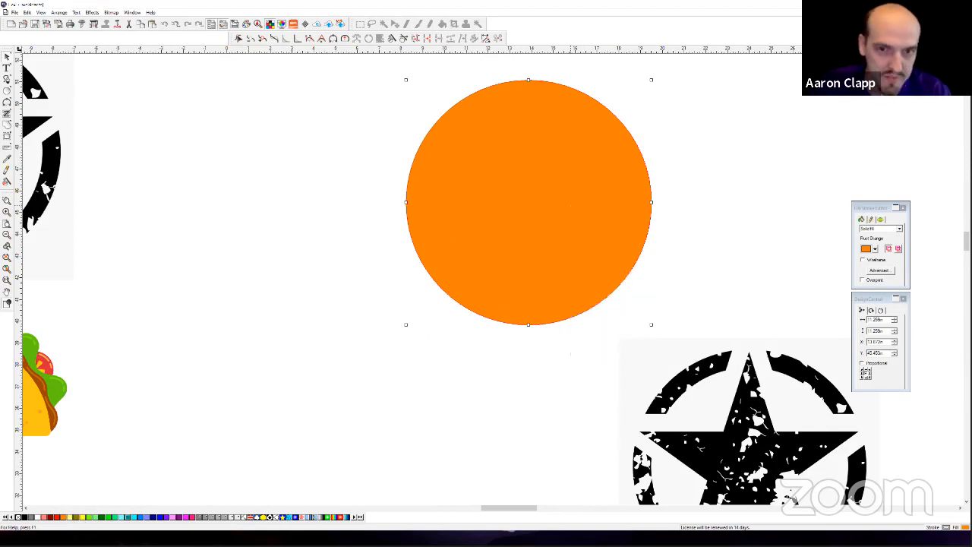
{"action": "left_click", "coordinate": [102, 518]}
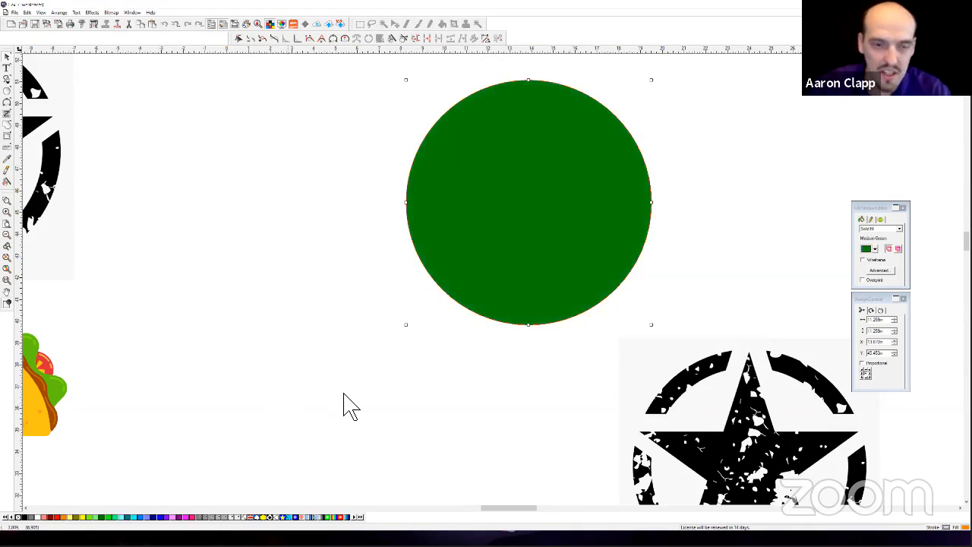
{"action": "right_click", "coordinate": [436, 221]}
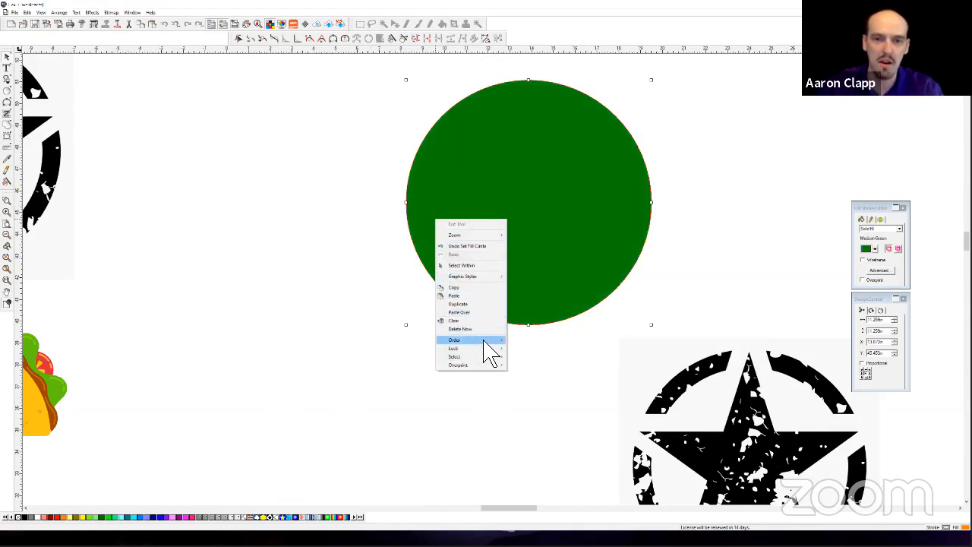
{"action": "mouse_move", "coordinate": [488, 341]}
{"action": "left_click", "coordinate": [535, 349]}
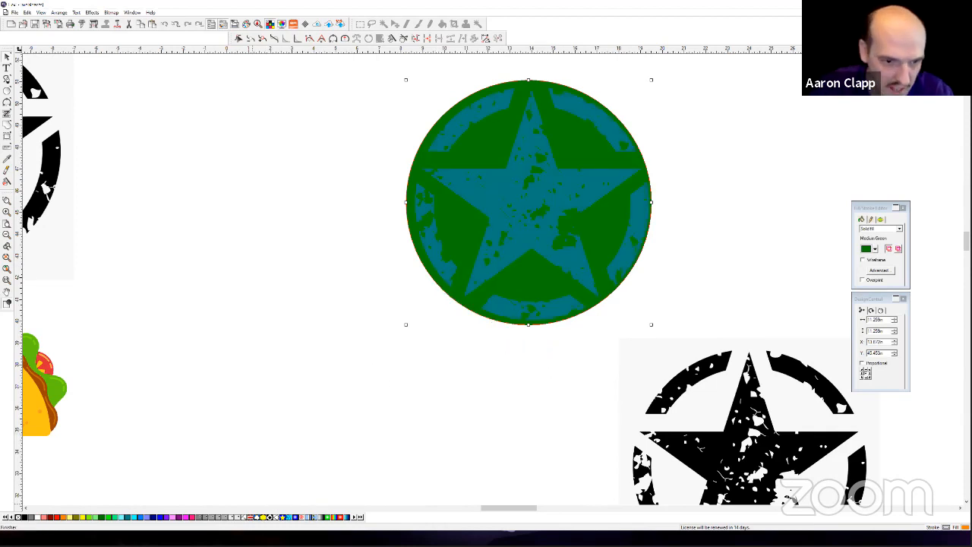
{"action": "left_click", "coordinate": [173, 517]}
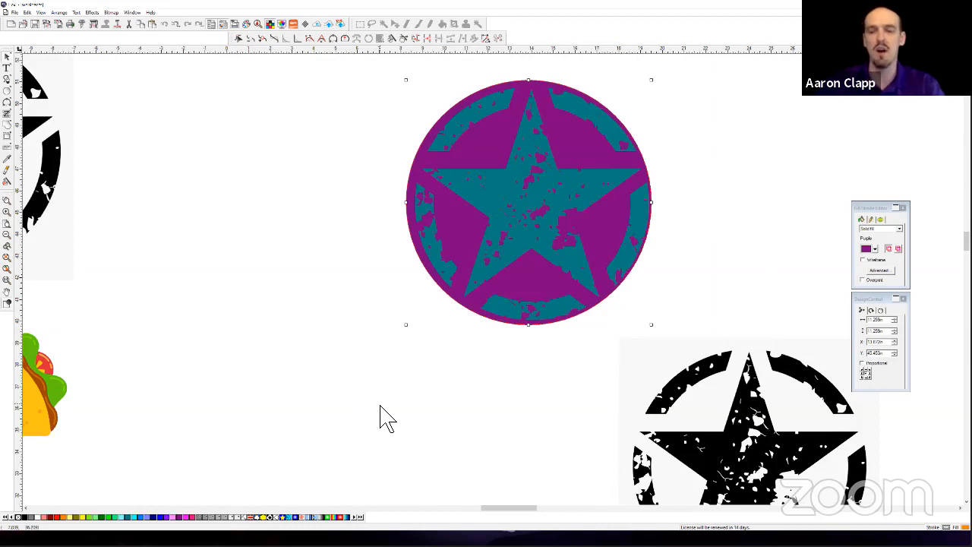
Nudge the purple circle rightward and slightly down to roughly centre it behind the teal star.
{"action": "key", "text": "Right"}
{"action": "key", "text": "Right"}
{"action": "key", "text": "Down"}
{"action": "key", "text": "Down"}
{"action": "key", "text": "Right"}
{"action": "key", "text": "Right"}
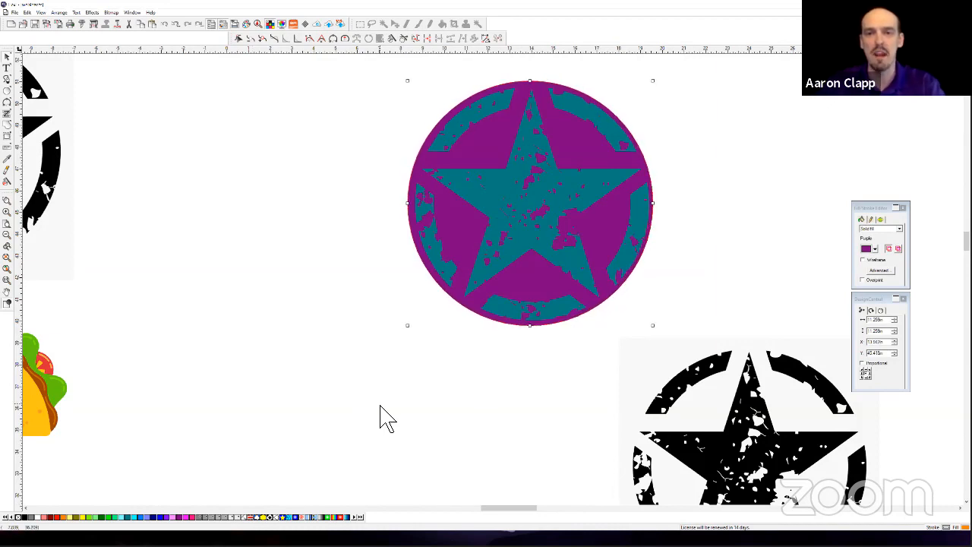
{"action": "key", "text": "Right"}
{"action": "key", "text": "Right"}
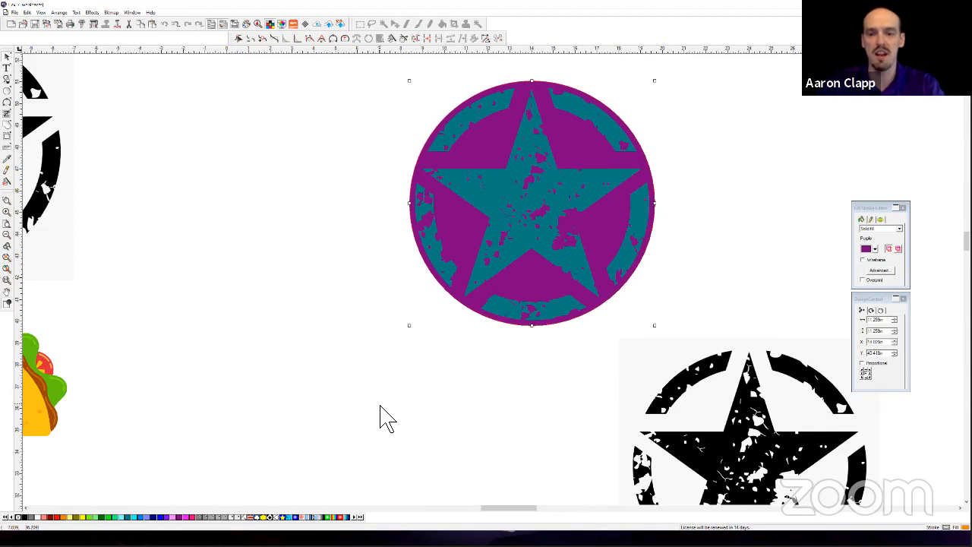
{"action": "key", "text": "Left"}
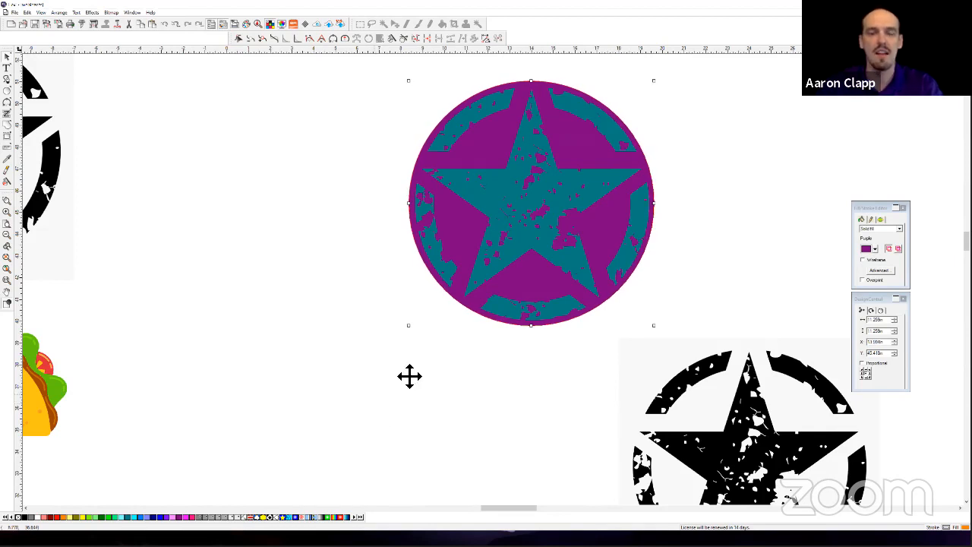
Move the purple circle off the star, and align it to the teal star by both centers.
{"action": "left_click_drag", "start_coordinate": [497, 160], "coordinate": [196, 214]}
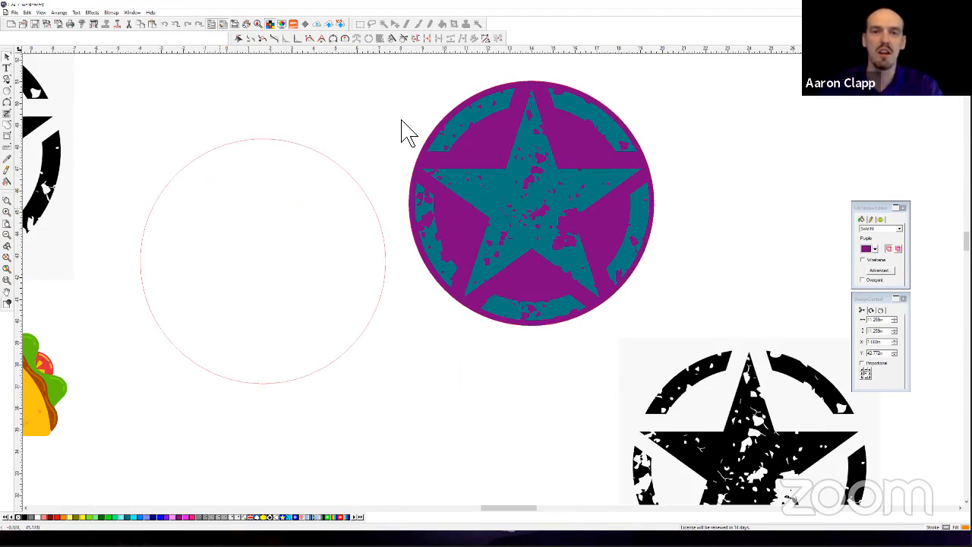
{"action": "left_click_drag", "start_coordinate": [408, 65], "coordinate": [664, 334]}
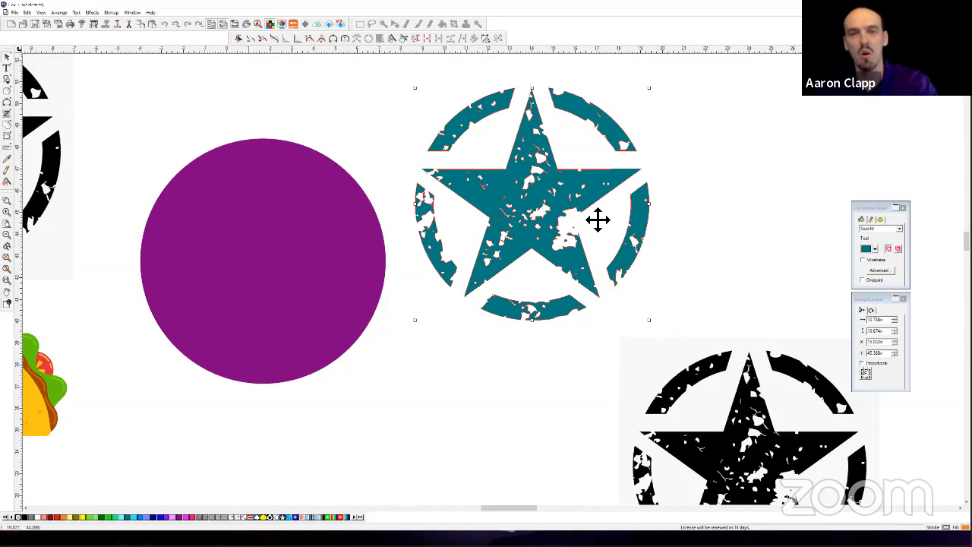
{"action": "right_click", "coordinate": [575, 183]}
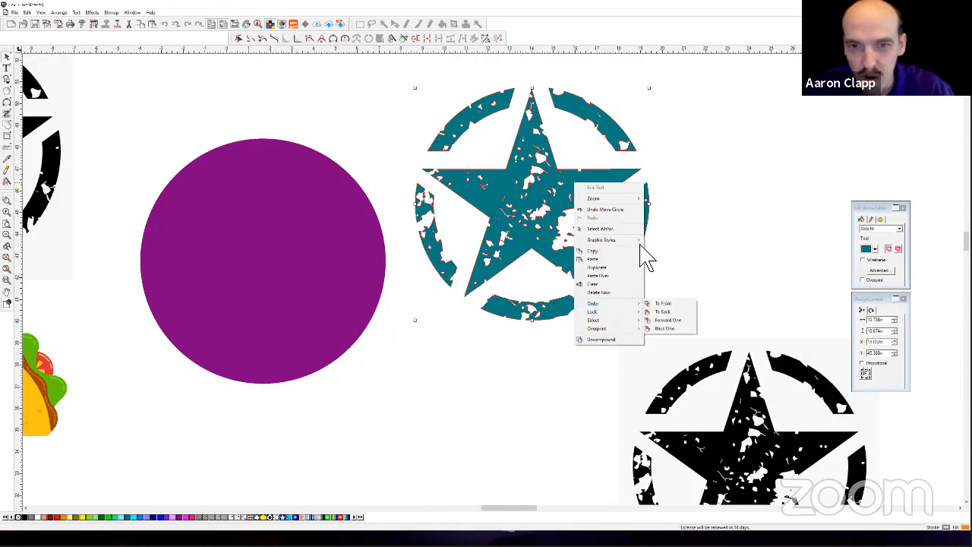
{"action": "left_click", "coordinate": [691, 245]}
{"action": "left_click_drag", "start_coordinate": [401, 71], "coordinate": [682, 335]}
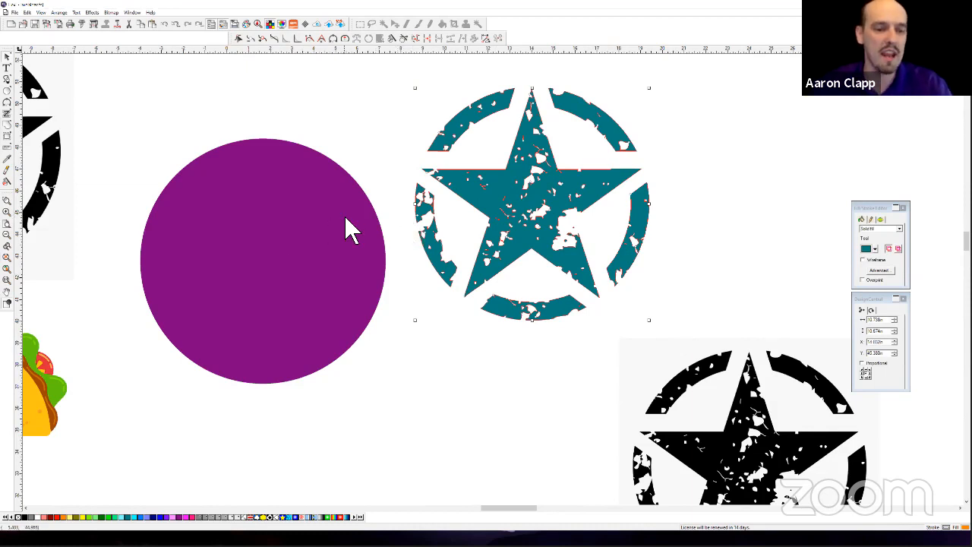
{"action": "left_click", "coordinate": [325, 252], "text": "shift"}
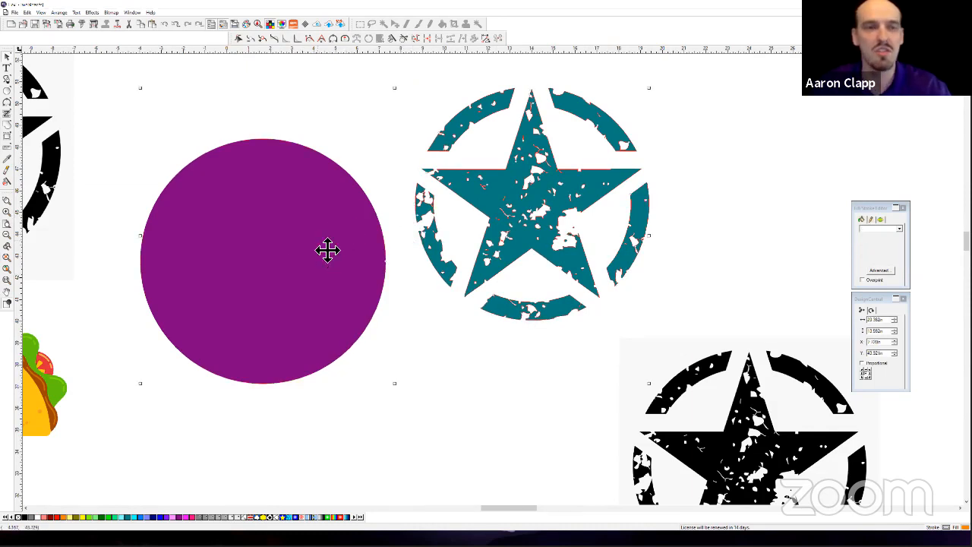
{"action": "left_click", "coordinate": [60, 13]}
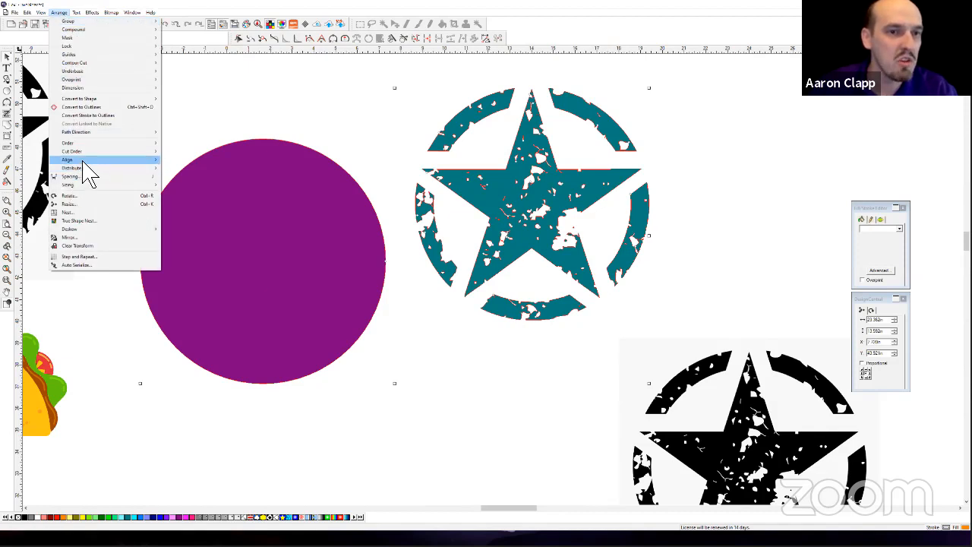
{"action": "mouse_move", "coordinate": [142, 161]}
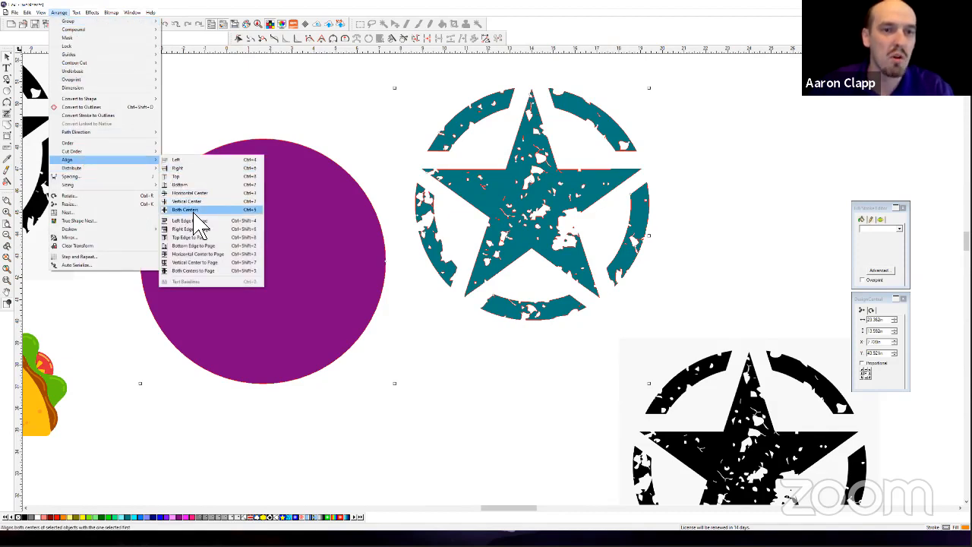
{"action": "left_click", "coordinate": [194, 212]}
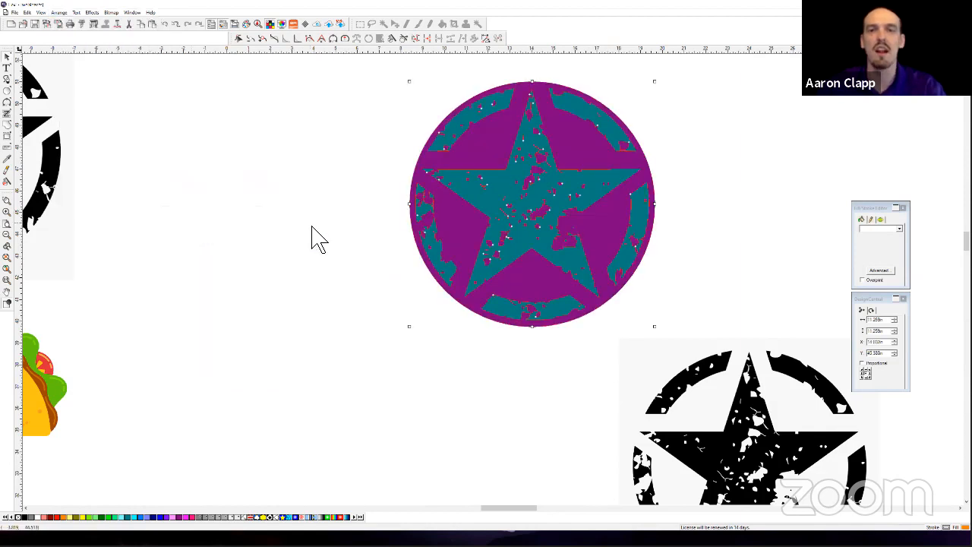
Convert the purple circle alone into a contour cut line around the teal star and deselect it.
{"action": "left_click", "coordinate": [492, 165]}
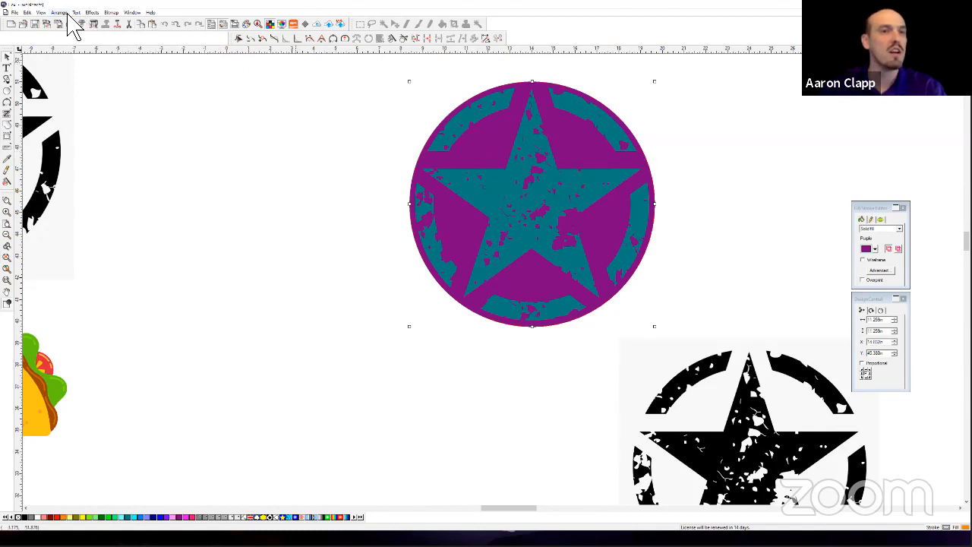
{"action": "left_click", "coordinate": [58, 12]}
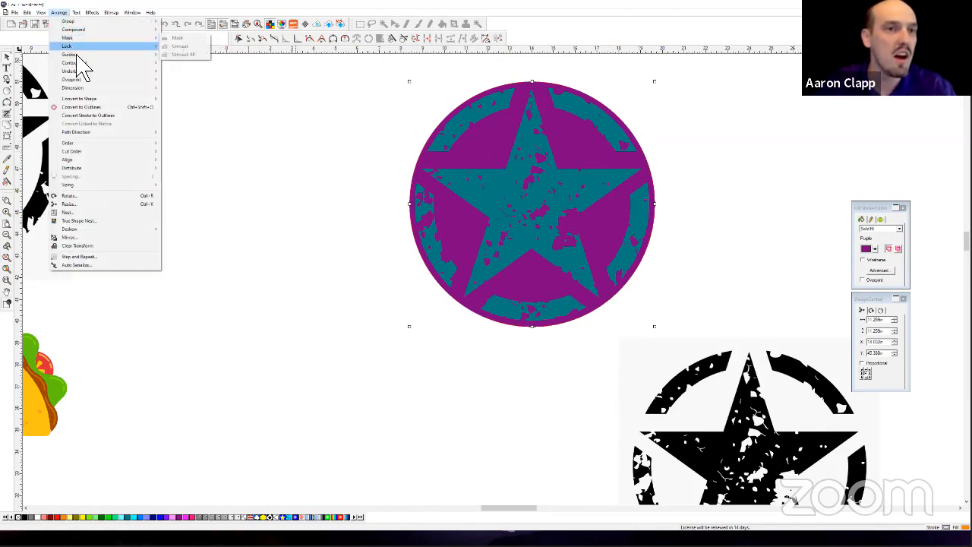
{"action": "mouse_move", "coordinate": [84, 62]}
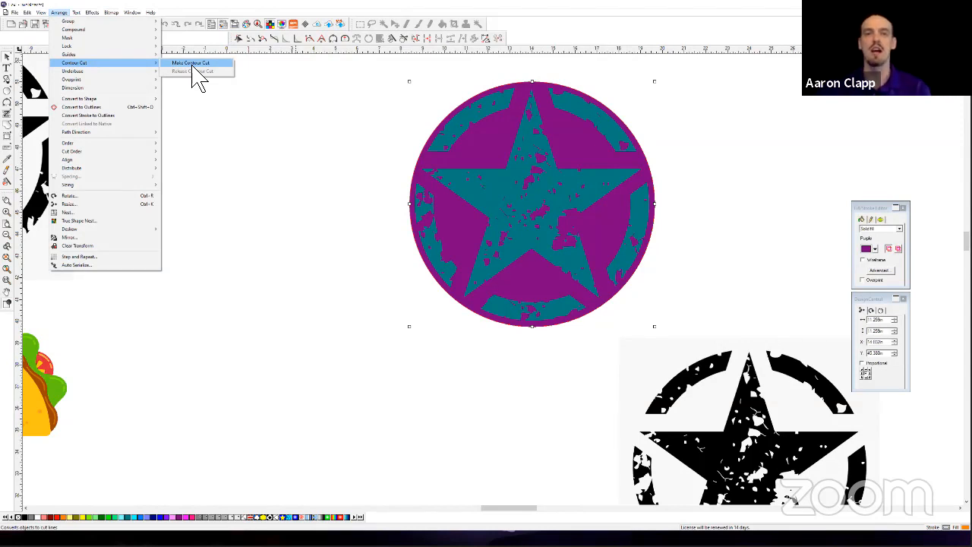
{"action": "left_click", "coordinate": [193, 64]}
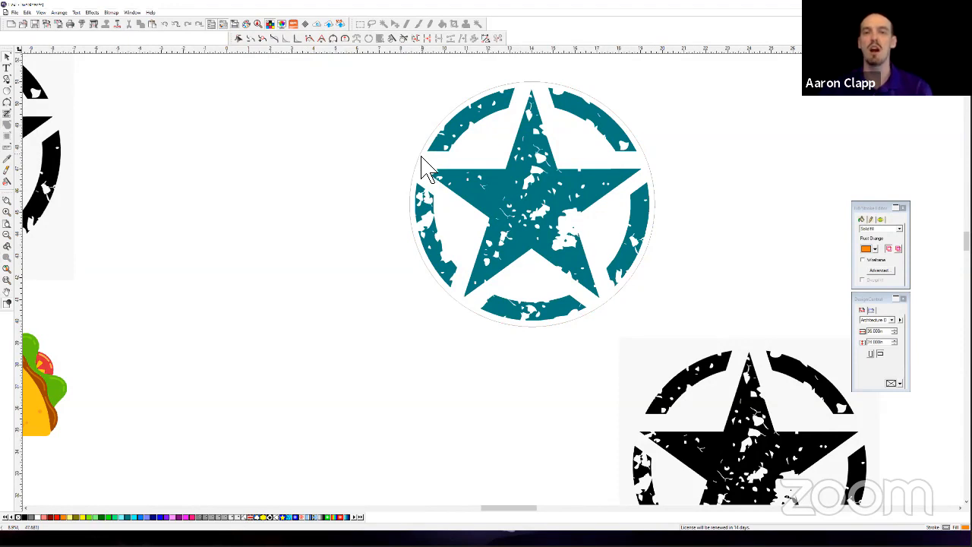
{"action": "left_click", "coordinate": [424, 161]}
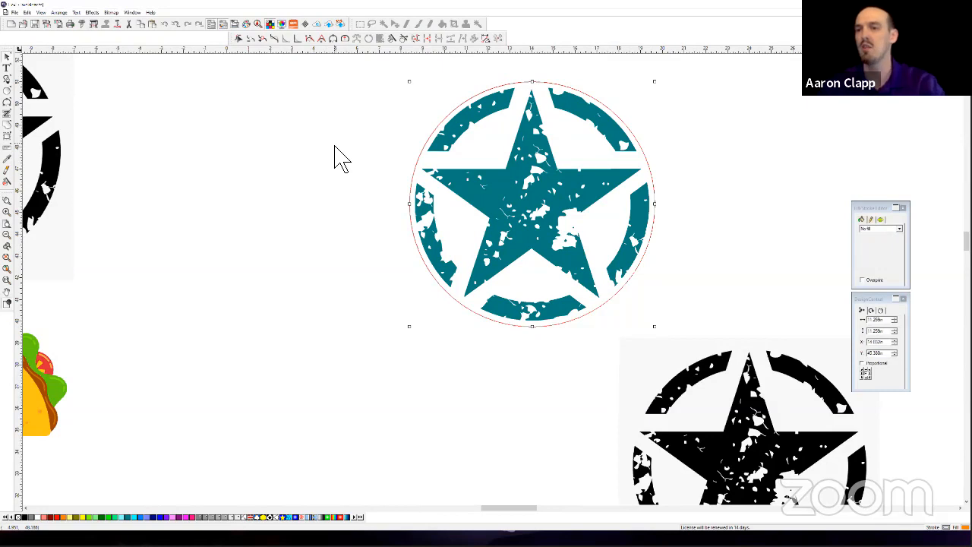
{"action": "left_click", "coordinate": [308, 158]}
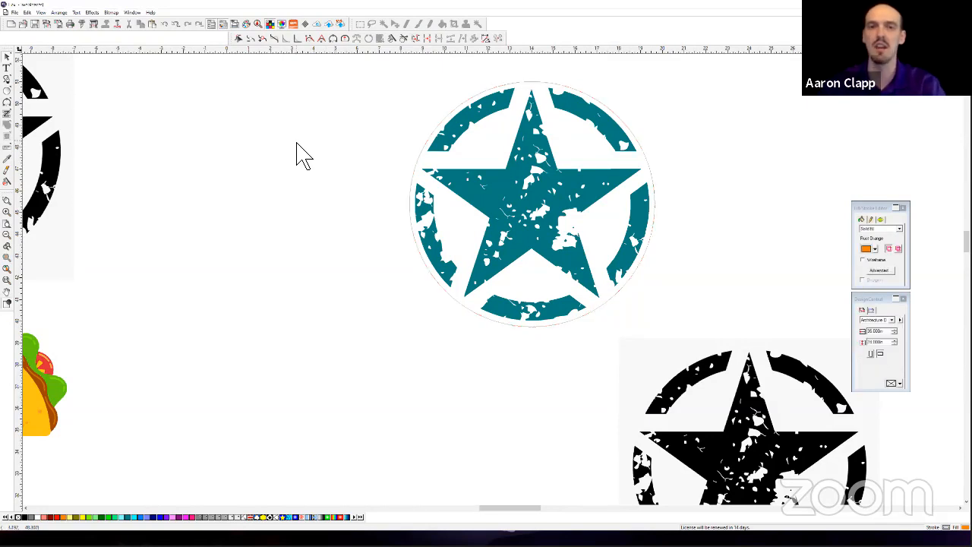
Delete the teal star with its circular contour and the black star bitmap beside it, keeping the original star at the far side.
{"action": "scroll", "coordinate": [297, 157], "scroll_direction": "down", "scroll_amount": 2}
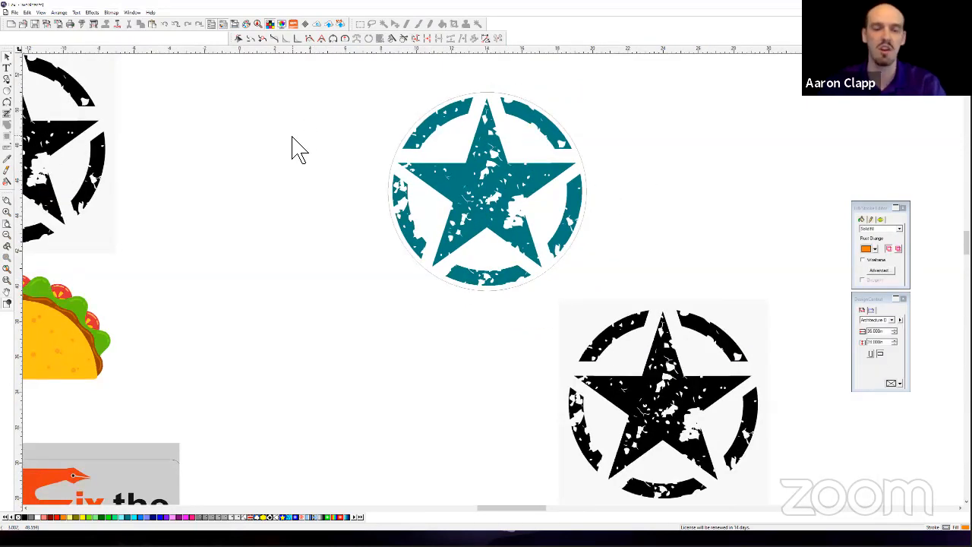
{"action": "scroll", "coordinate": [329, 152], "scroll_direction": "down", "scroll_amount": 2}
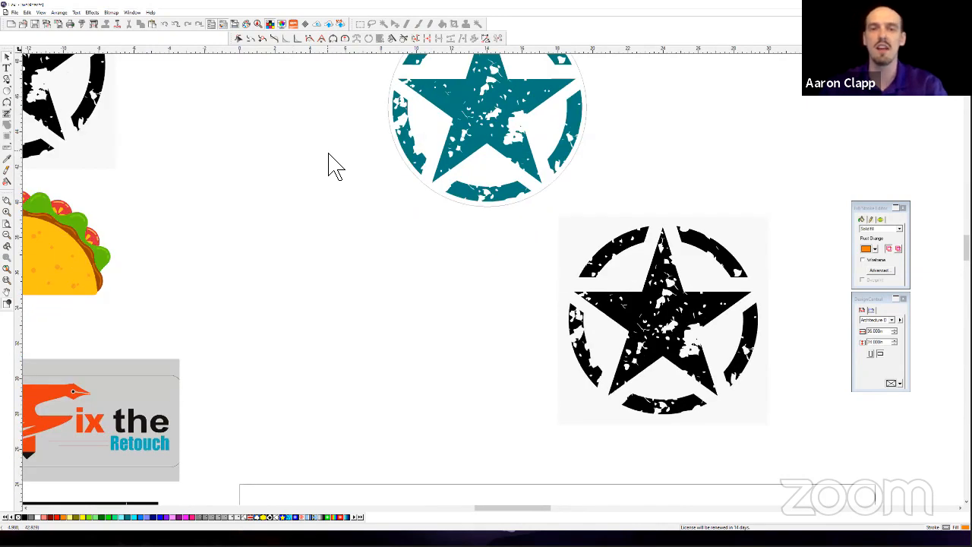
{"action": "scroll", "coordinate": [329, 164], "scroll_direction": "down", "scroll_amount": 2}
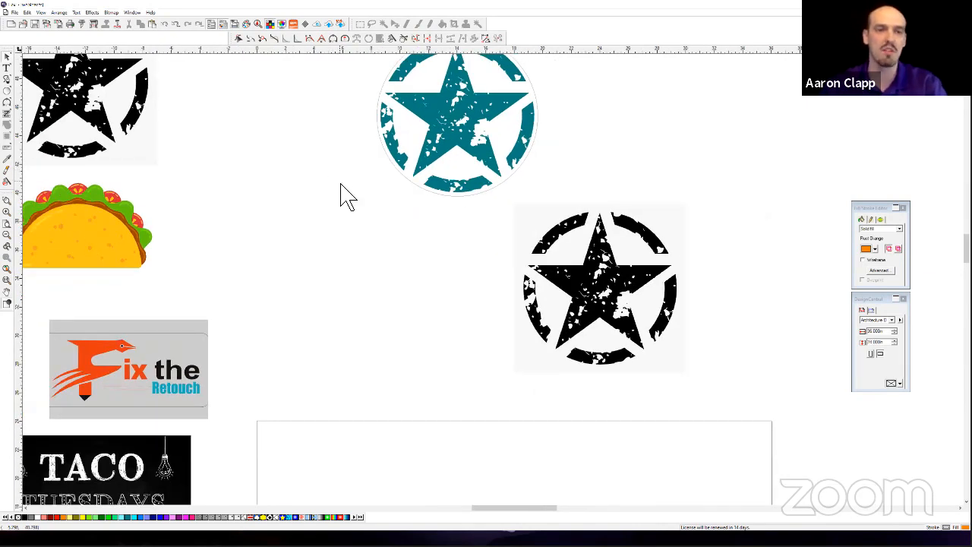
{"action": "scroll", "coordinate": [340, 193], "scroll_direction": "down", "scroll_amount": 2}
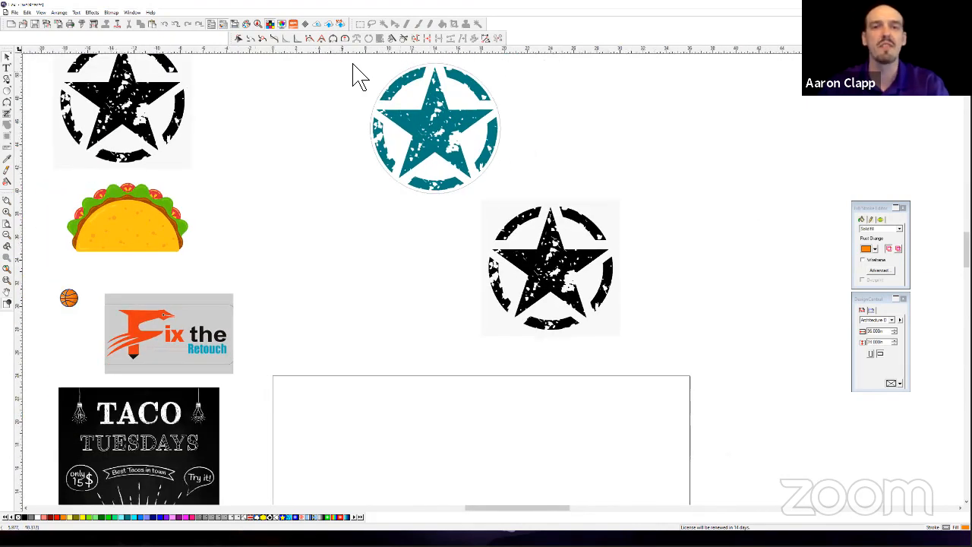
{"action": "left_click_drag", "start_coordinate": [629, 325], "coordinate": [658, 366]}
{"action": "key", "text": "Delete"}
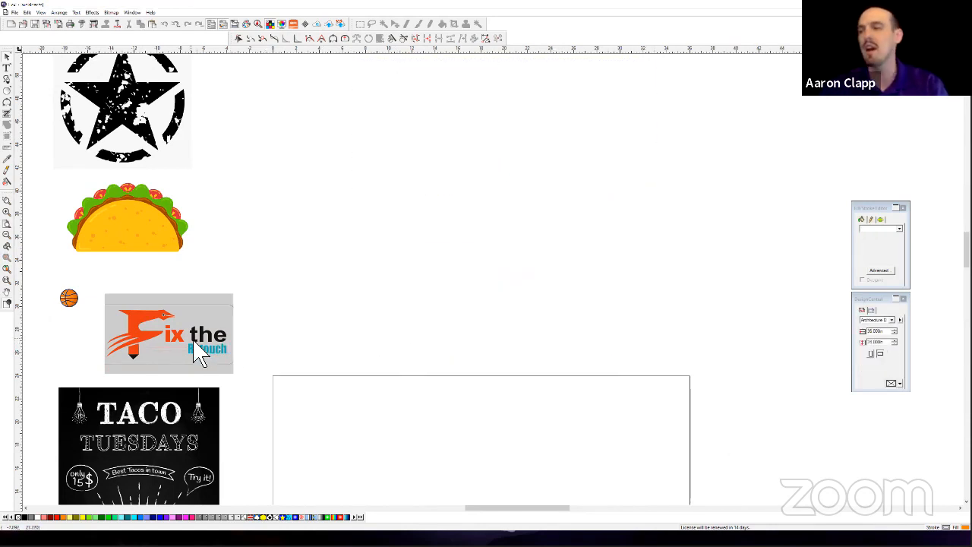
Place a copy of the Fix the Retouch logo bitmap in the empty area above the page.
{"action": "mouse_move", "coordinate": [198, 353]}
{"action": "left_mouse_down"}
{"action": "mouse_move", "coordinate": [475, 326]}
{"action": "mouse_move", "coordinate": [282, 351]}
{"action": "mouse_move", "coordinate": [397, 348]}
{"action": "left_mouse_up"}
{"action": "mouse_move", "coordinate": [556, 332]}
{"action": "left_mouse_down"}
{"action": "mouse_move", "coordinate": [568, 281]}
{"action": "mouse_move", "coordinate": [562, 263]}
{"action": "left_mouse_up"}
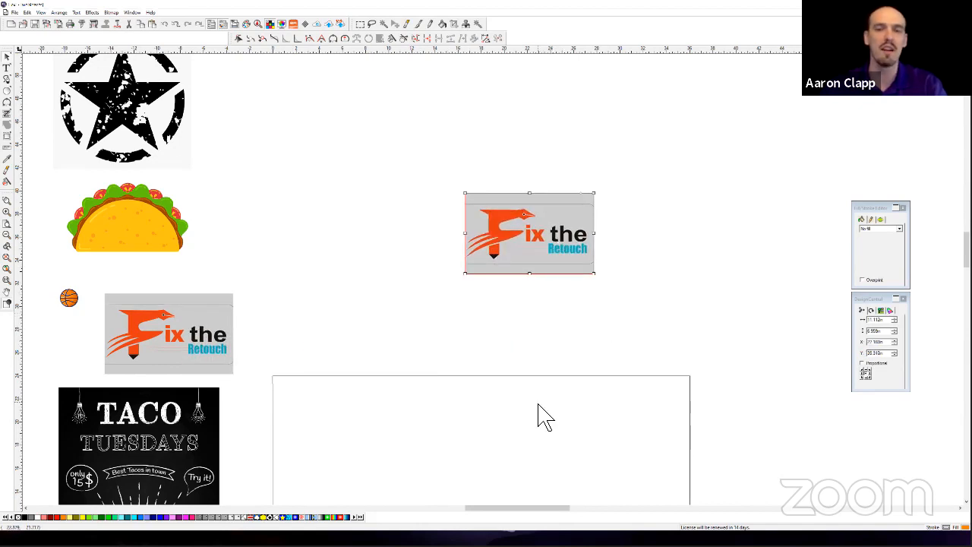
Examine the copied logo up close, including the bird-shaped F, the lettering edges and the thin lines beside Retouch.
{"action": "scroll", "coordinate": [565, 276], "scroll_direction": "up", "scroll_amount": 3}
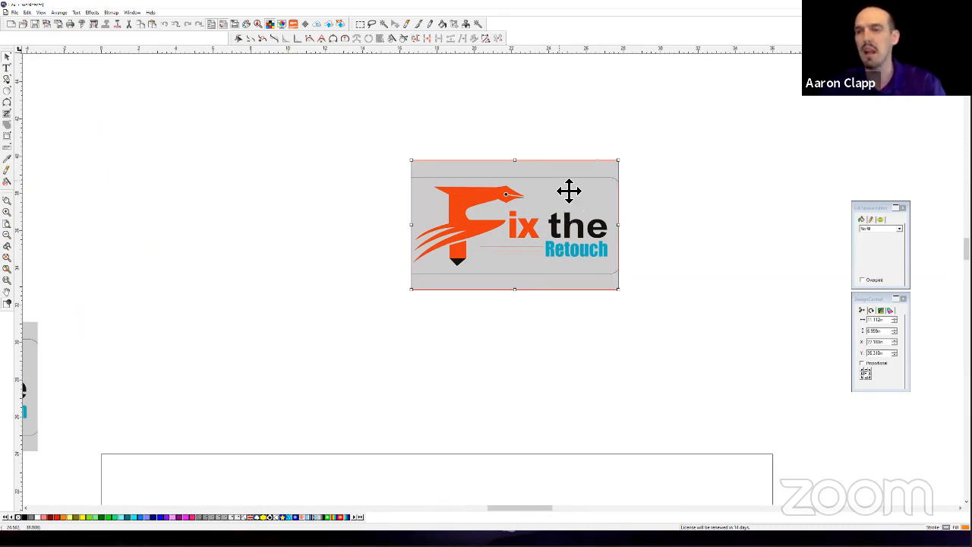
{"action": "scroll", "coordinate": [549, 141], "scroll_direction": "up", "scroll_amount": 1}
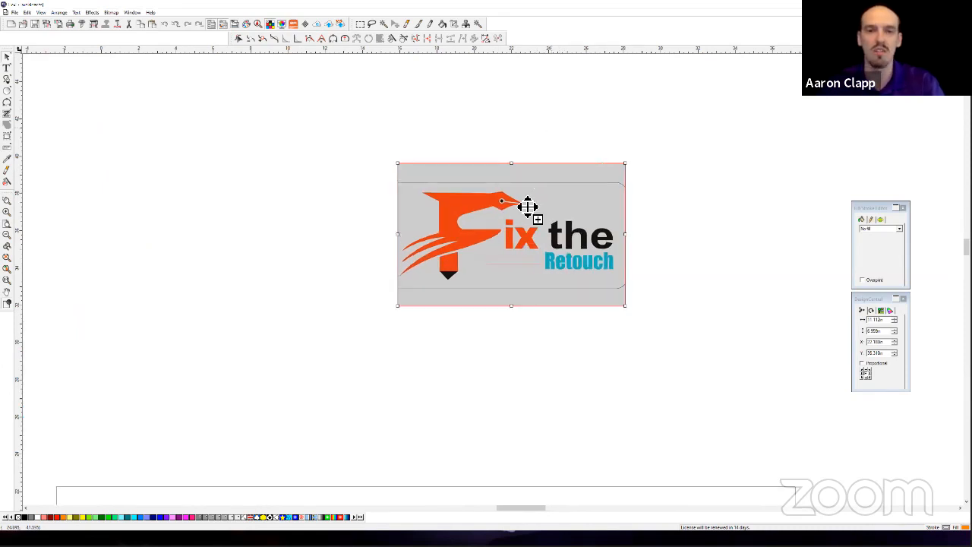
{"action": "scroll", "coordinate": [528, 206], "scroll_direction": "up", "scroll_amount": 4}
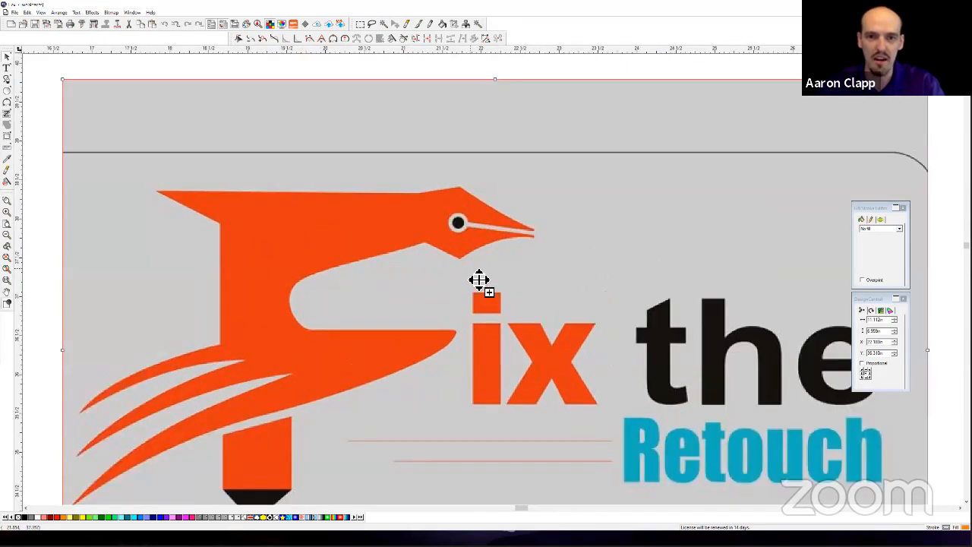
{"action": "scroll", "coordinate": [479, 280], "scroll_direction": "up", "scroll_amount": 1}
{"action": "scroll", "coordinate": [466, 258], "scroll_direction": "up", "scroll_amount": 1}
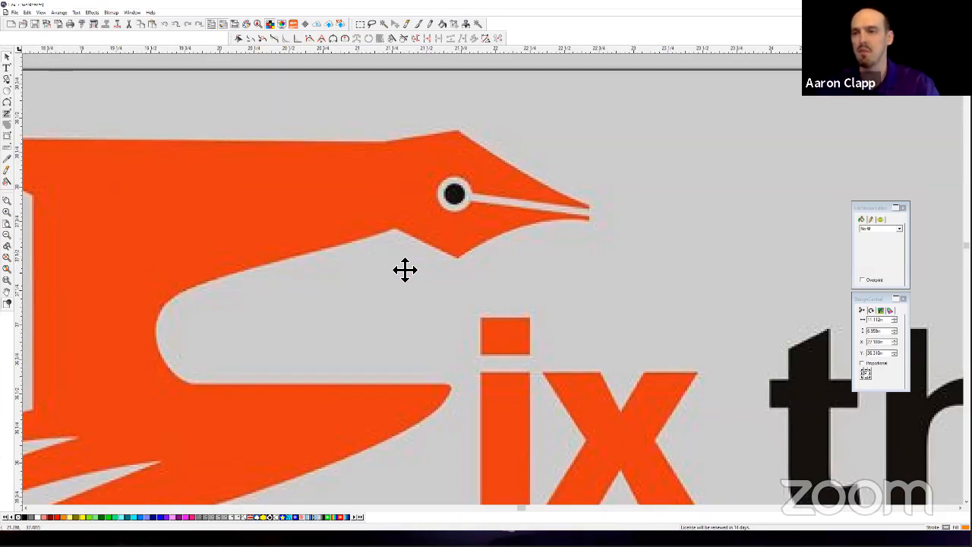
{"action": "scroll", "coordinate": [405, 265], "scroll_direction": "down", "scroll_amount": 1}
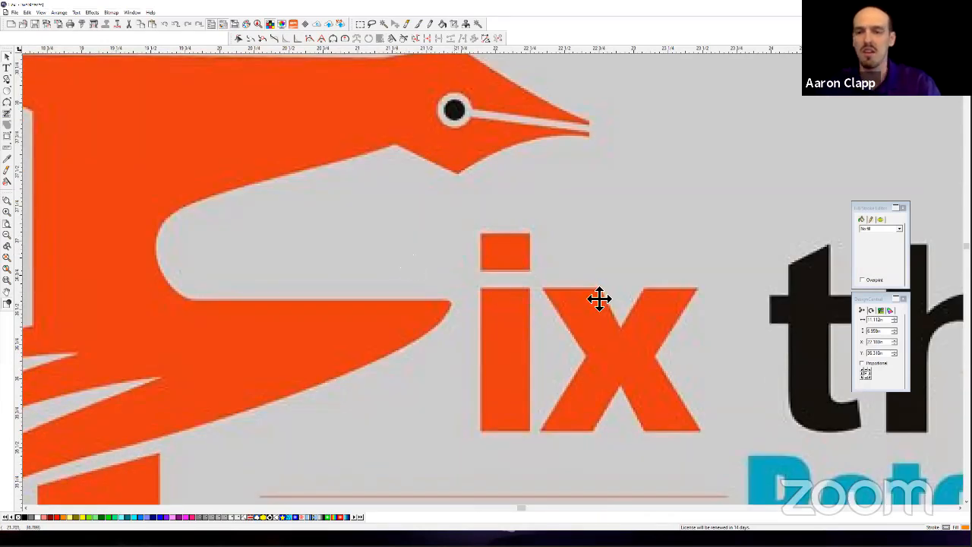
{"action": "scroll", "coordinate": [607, 304], "scroll_direction": "down", "scroll_amount": 1}
{"action": "scroll", "coordinate": [695, 330], "scroll_direction": "down", "scroll_amount": 1}
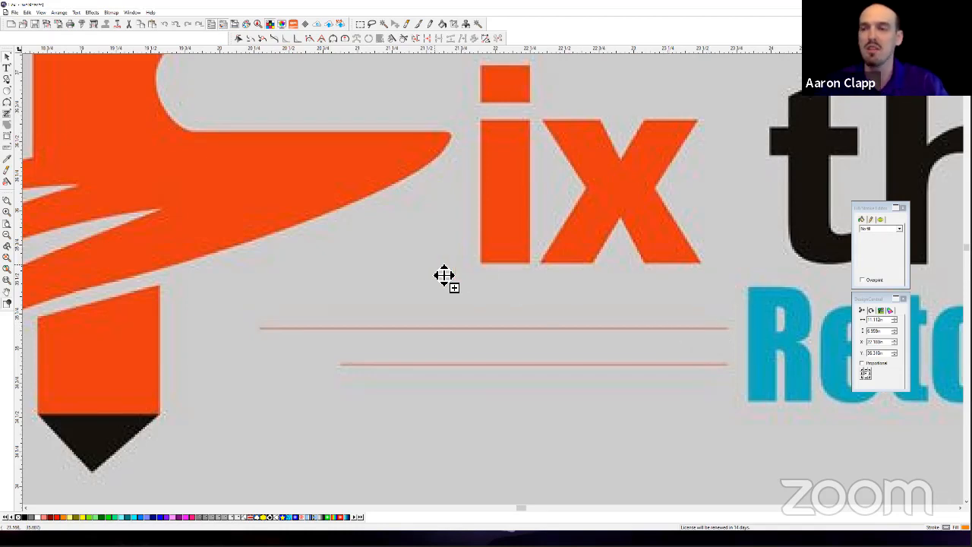
Autotrace the copied Fix the Retouch logo bitmap, with the trace area enclosing the whole image, and apply the trace.
{"action": "scroll", "coordinate": [445, 275], "scroll_direction": "down", "scroll_amount": 1}
{"action": "scroll", "coordinate": [445, 275], "scroll_direction": "down", "scroll_amount": 5}
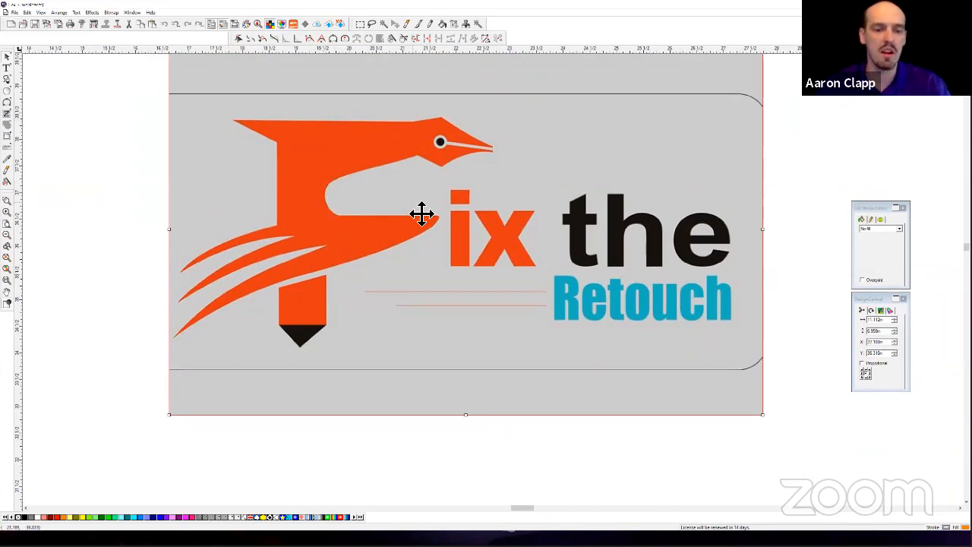
{"action": "scroll", "coordinate": [407, 209], "scroll_direction": "down", "scroll_amount": 1}
{"action": "scroll", "coordinate": [389, 201], "scroll_direction": "down", "scroll_amount": 1}
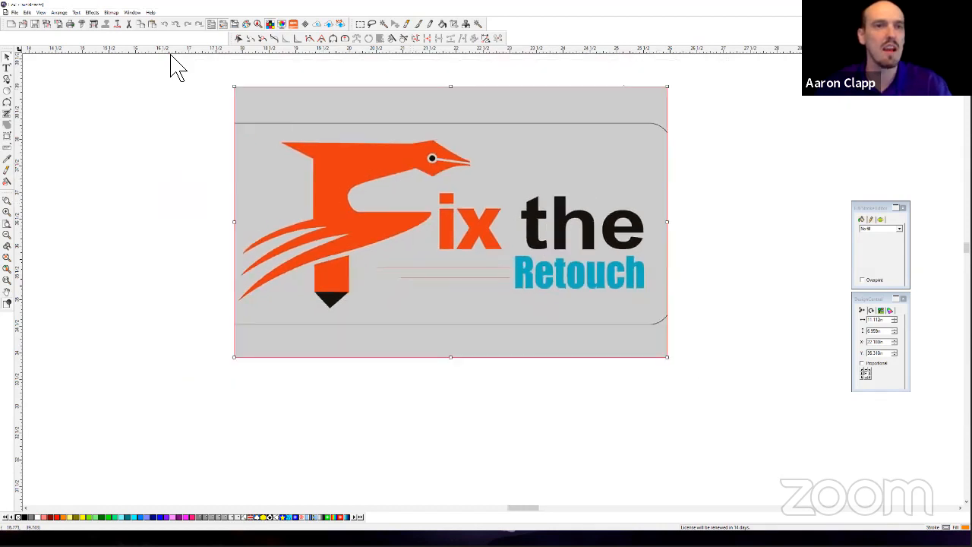
{"action": "left_click", "coordinate": [112, 13]}
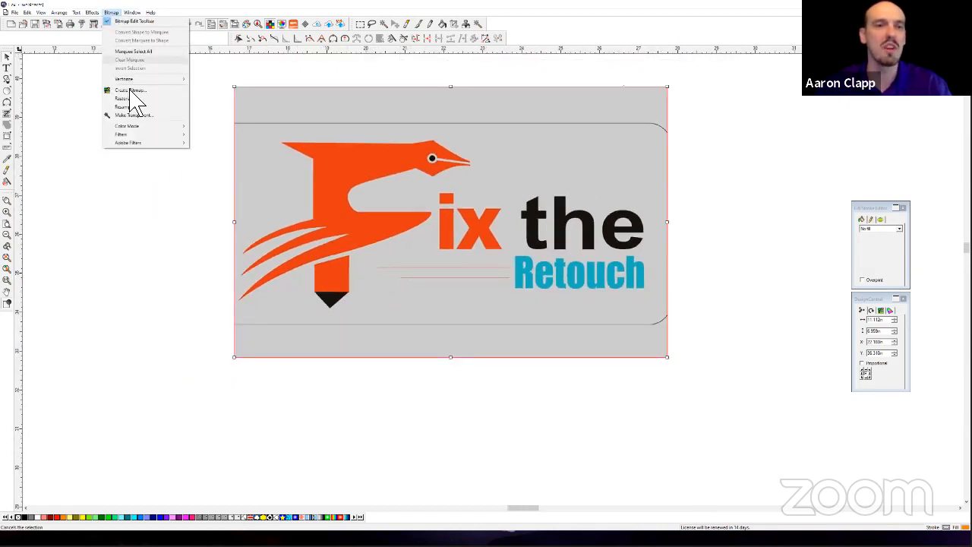
{"action": "mouse_move", "coordinate": [139, 79]}
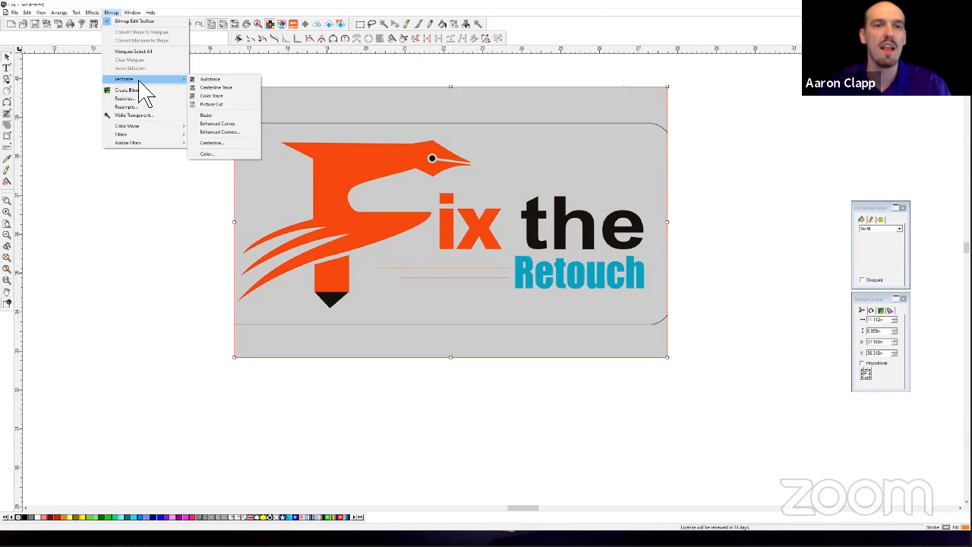
{"action": "left_click", "coordinate": [217, 80]}
{"action": "mouse_move", "coordinate": [226, 78]}
{"action": "left_mouse_down"}
{"action": "mouse_move", "coordinate": [466, 270]}
{"action": "mouse_move", "coordinate": [654, 382]}
{"action": "mouse_move", "coordinate": [694, 380]}
{"action": "left_mouse_up"}
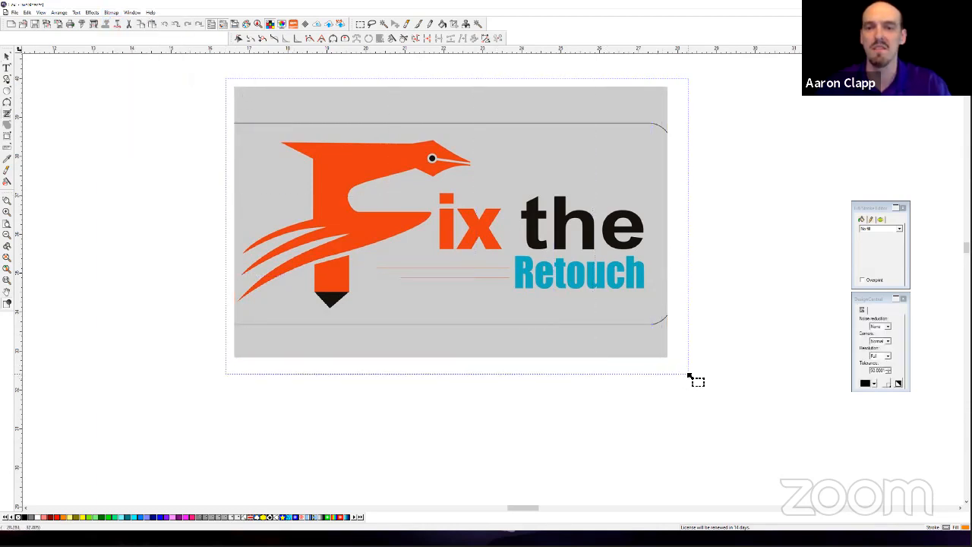
{"action": "right_click", "coordinate": [712, 293]}
{"action": "left_click", "coordinate": [726, 296]}
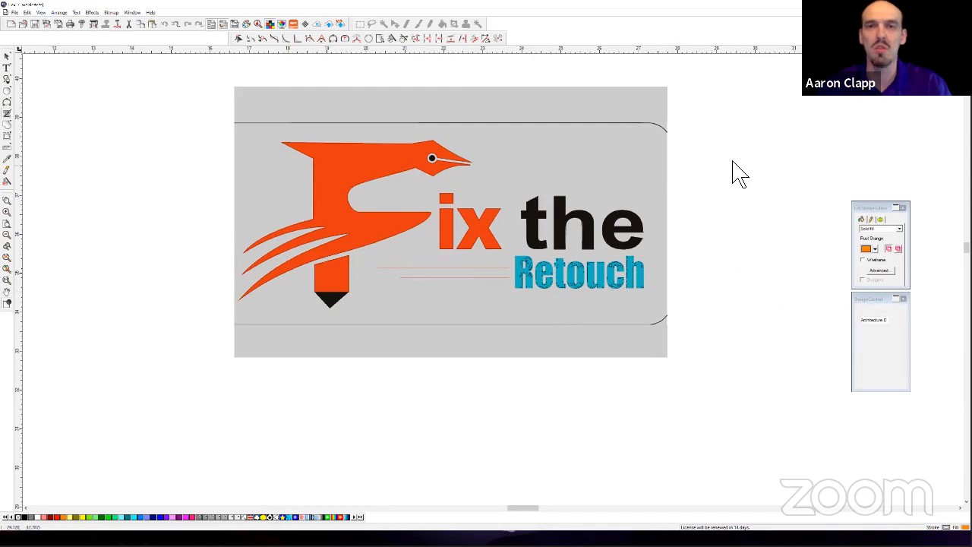
Move the logo bitmap off its traced outlines and place it beside them to compare the two.
{"action": "left_click", "coordinate": [624, 118]}
{"action": "left_click_drag", "start_coordinate": [851, 181], "coordinate": [847, 158]}
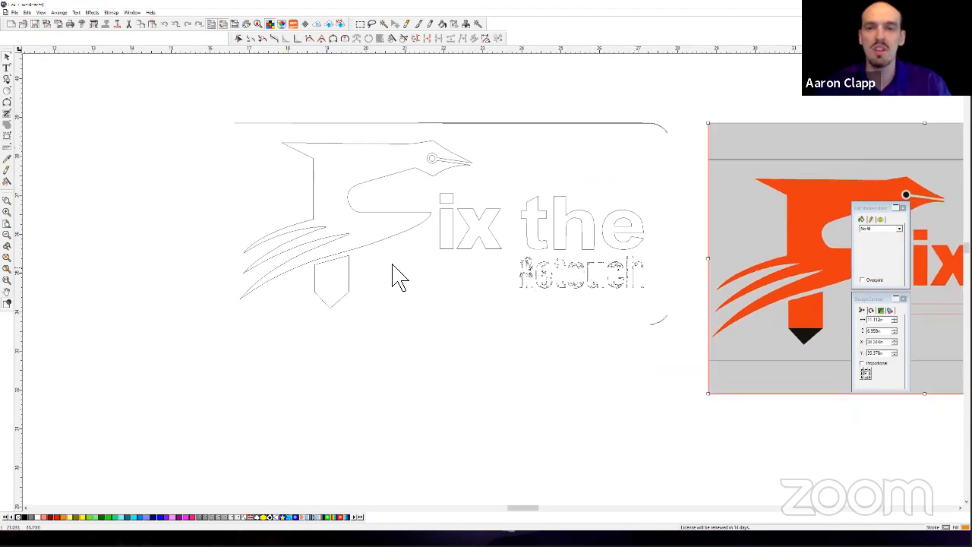
{"action": "scroll", "coordinate": [395, 276], "scroll_direction": "down", "scroll_amount": 2}
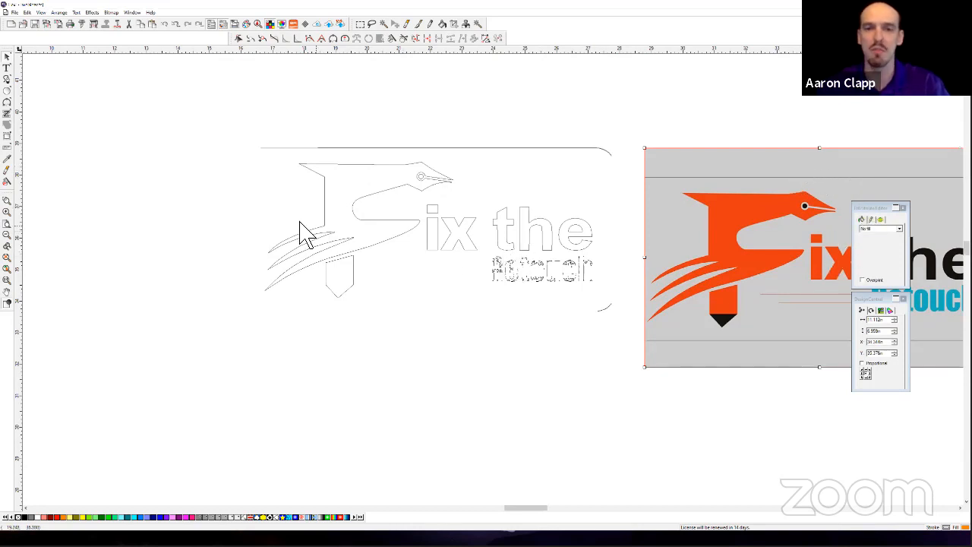
{"action": "scroll", "coordinate": [304, 232], "scroll_direction": "down", "scroll_amount": 4}
{"action": "scroll", "coordinate": [664, 291], "scroll_direction": "up", "scroll_amount": 2}
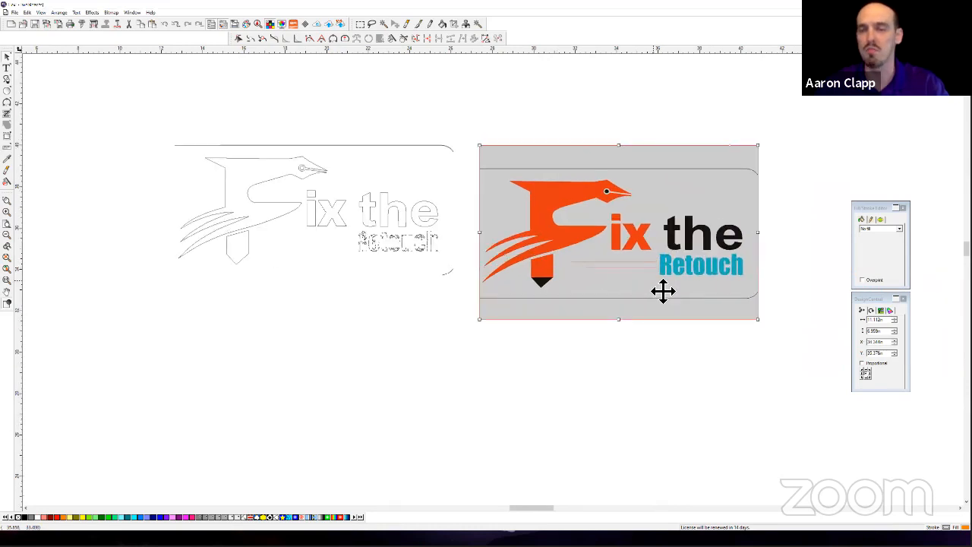
{"action": "scroll", "coordinate": [710, 280], "scroll_direction": "up", "scroll_amount": 1}
{"action": "scroll", "coordinate": [714, 278], "scroll_direction": "up", "scroll_amount": 4}
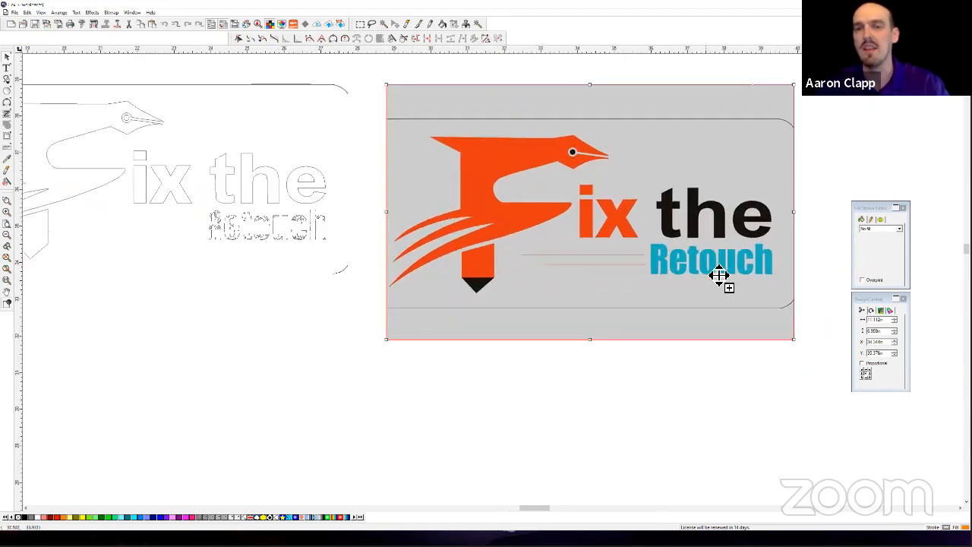
Delete the traced outlines of the word "Retouch" beneath "ix the" in the outline logo.
{"action": "scroll", "coordinate": [686, 274], "scroll_direction": "up", "scroll_amount": 1}
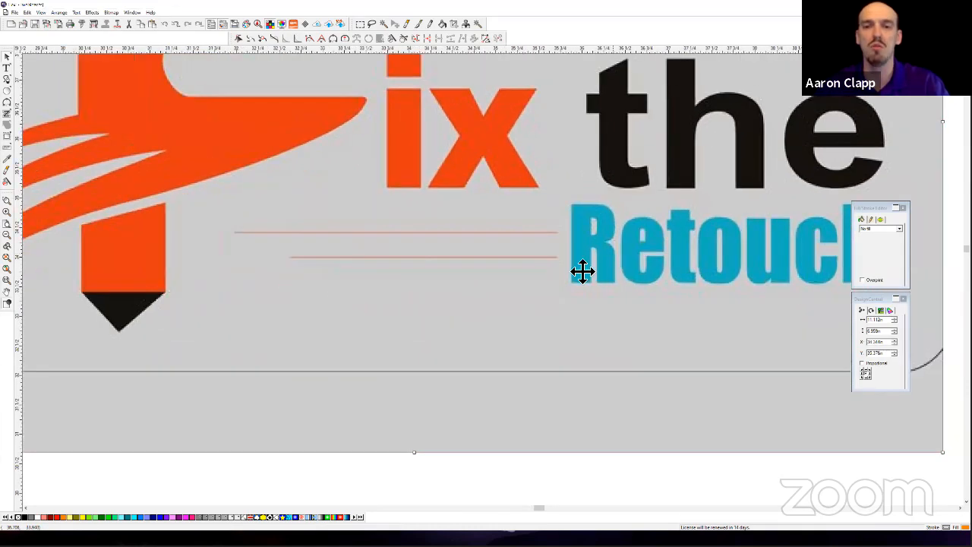
{"action": "scroll", "coordinate": [582, 272], "scroll_direction": "up", "scroll_amount": 1}
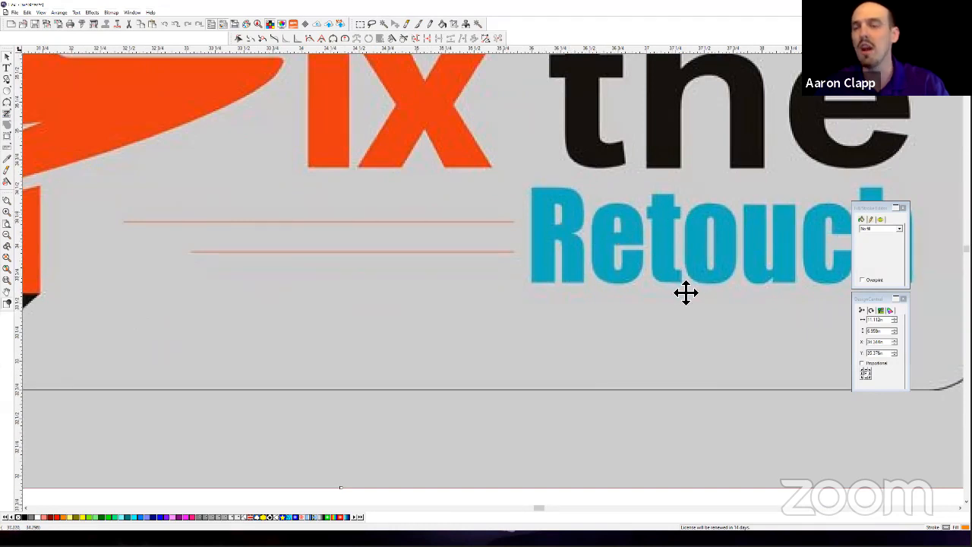
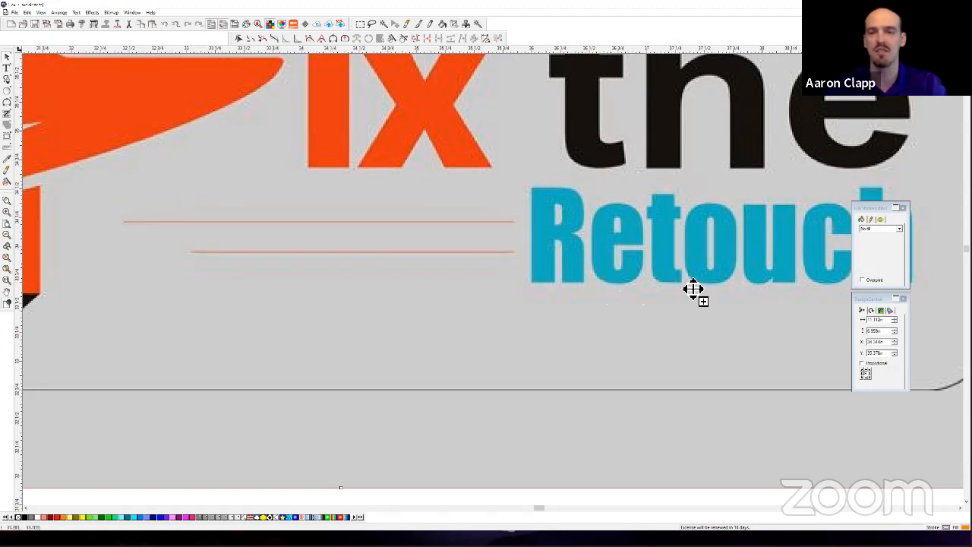
{"action": "scroll", "coordinate": [787, 302], "scroll_direction": "down", "scroll_amount": 2}
{"action": "scroll", "coordinate": [787, 302], "scroll_direction": "down", "scroll_amount": 5}
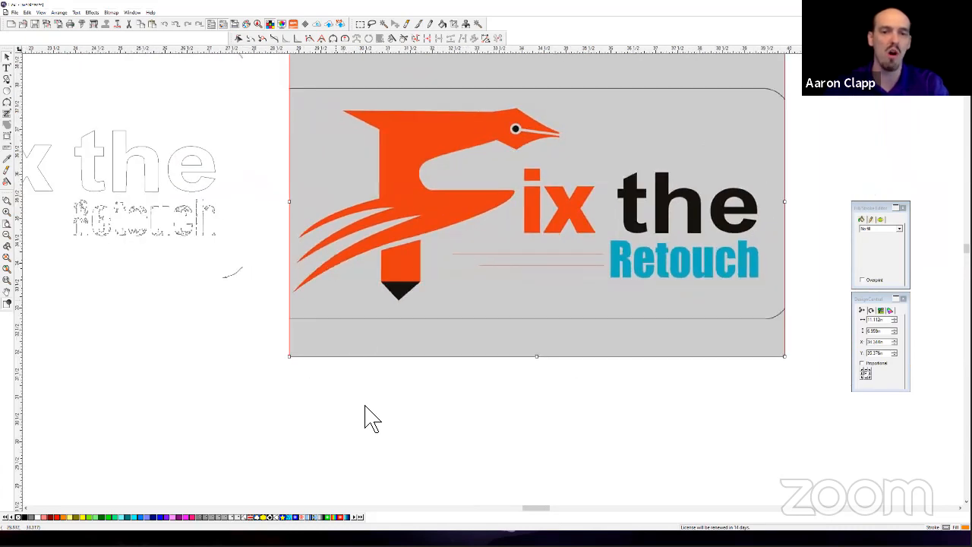
{"action": "scroll", "coordinate": [562, 296], "scroll_direction": "down", "scroll_amount": 1}
{"action": "scroll", "coordinate": [109, 243], "scroll_direction": "down", "scroll_amount": 1}
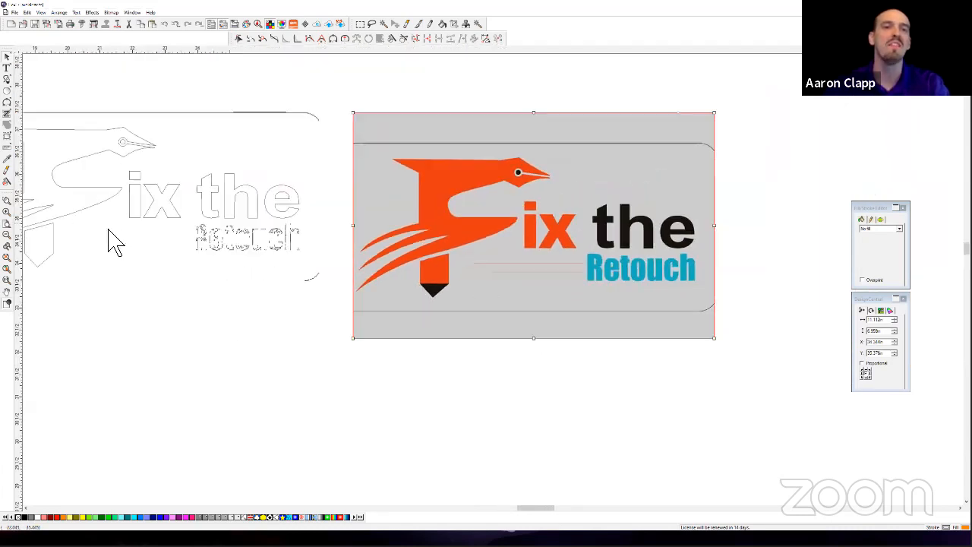
{"action": "scroll", "coordinate": [196, 254], "scroll_direction": "up", "scroll_amount": 2}
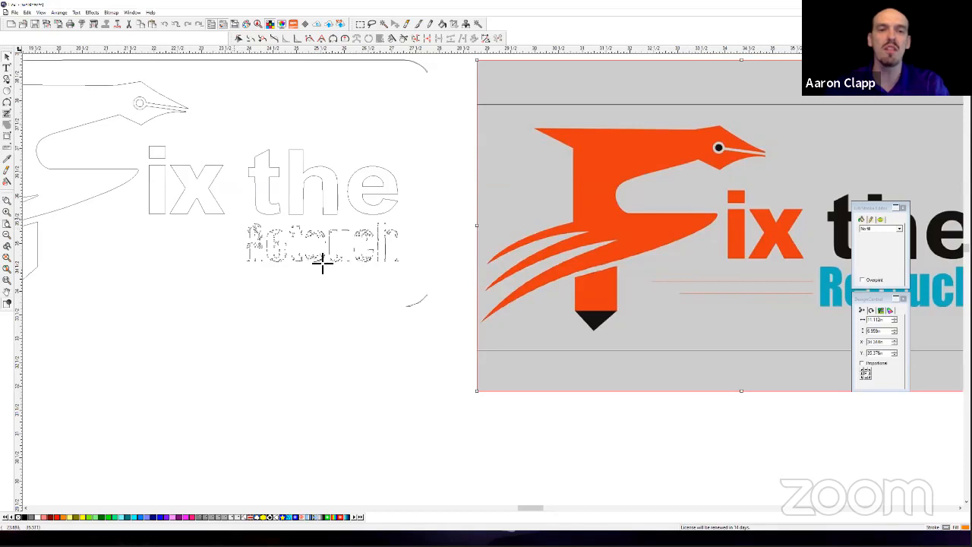
{"action": "left_click_drag", "start_coordinate": [243, 214], "coordinate": [422, 300]}
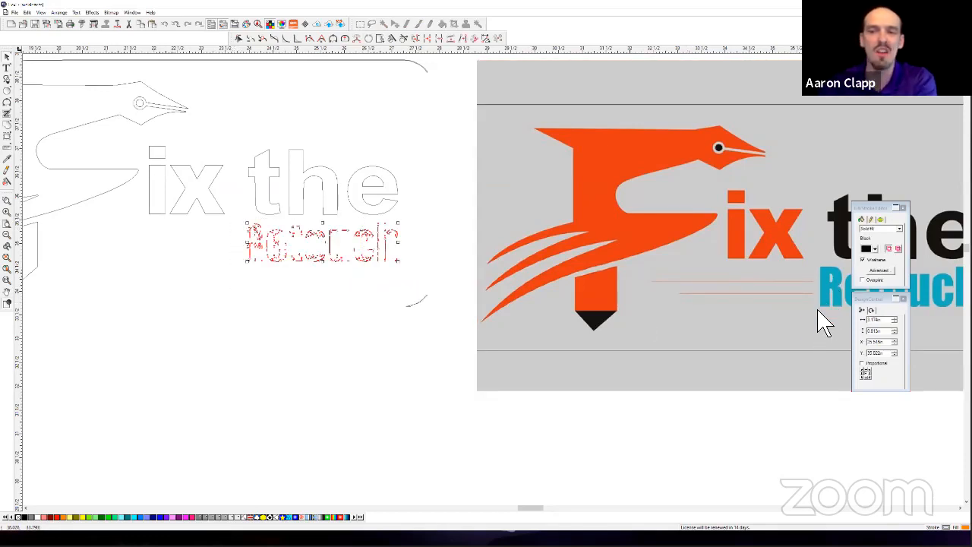
{"action": "key", "text": "Delete"}
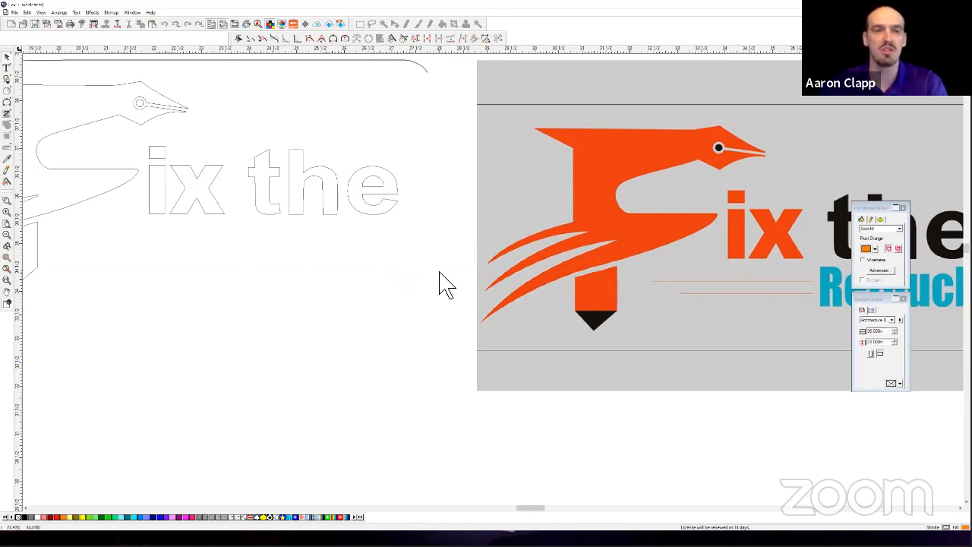
Delete the leftover border outline around the traced logo.
{"action": "scroll", "coordinate": [438, 270], "scroll_direction": "down", "scroll_amount": 4}
{"action": "left_click_drag", "start_coordinate": [311, 161], "coordinate": [440, 165]}
{"action": "key", "text": "Delete"}
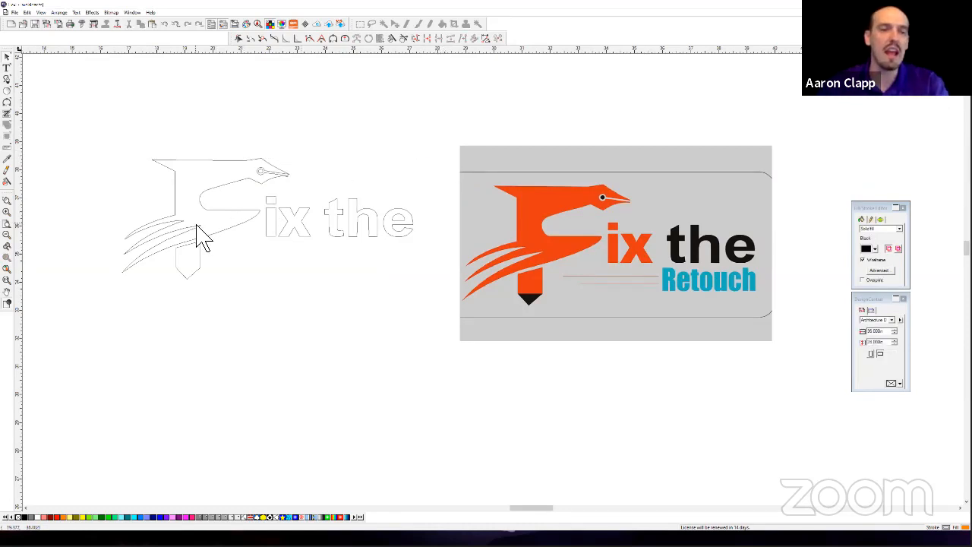
Examine the contours of the traced letters "ix the" and the bird shape up close.
{"action": "scroll", "coordinate": [195, 232], "scroll_direction": "up", "scroll_amount": 3}
{"action": "scroll", "coordinate": [242, 245], "scroll_direction": "up", "scroll_amount": 3}
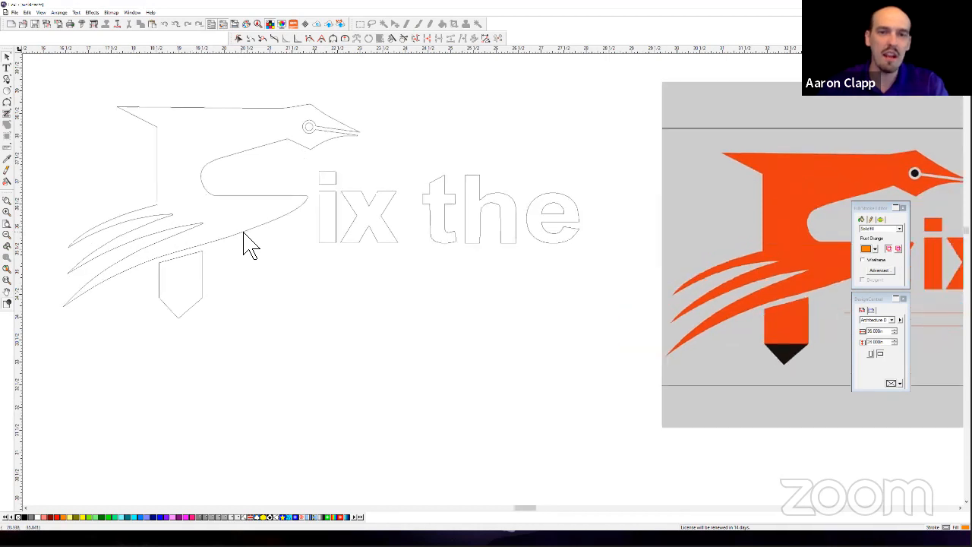
{"action": "scroll", "coordinate": [590, 217], "scroll_direction": "up", "scroll_amount": 3}
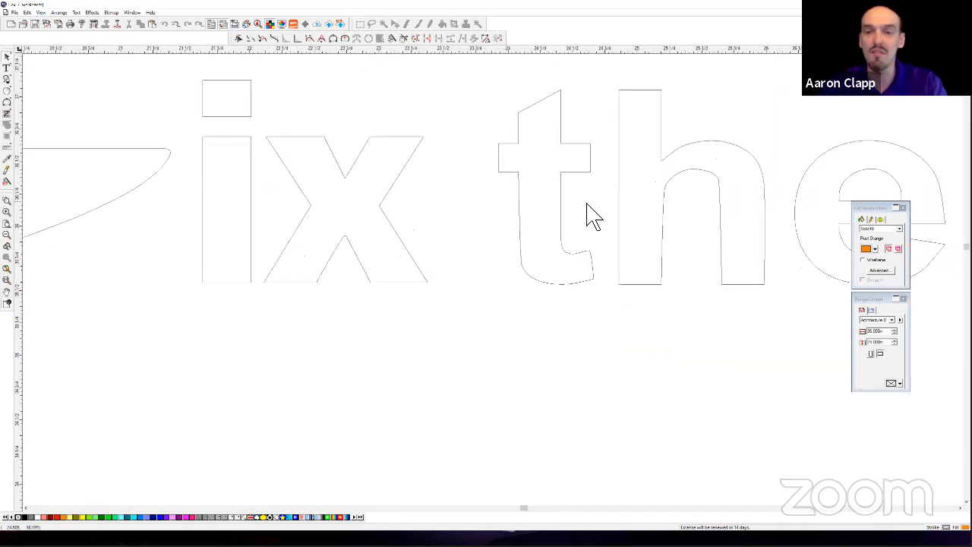
{"action": "scroll", "coordinate": [592, 216], "scroll_direction": "up", "scroll_amount": 1}
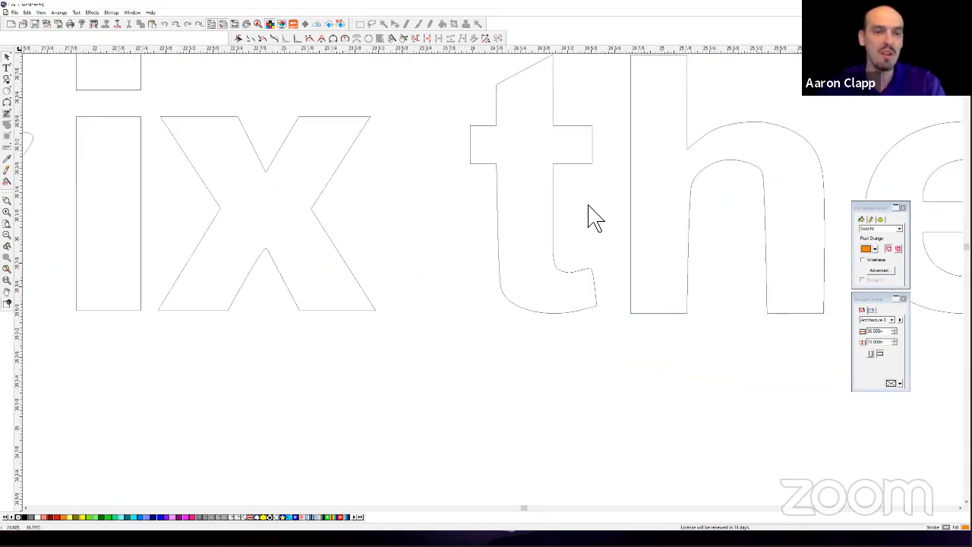
{"action": "scroll", "coordinate": [496, 308], "scroll_direction": "down", "scroll_amount": 5}
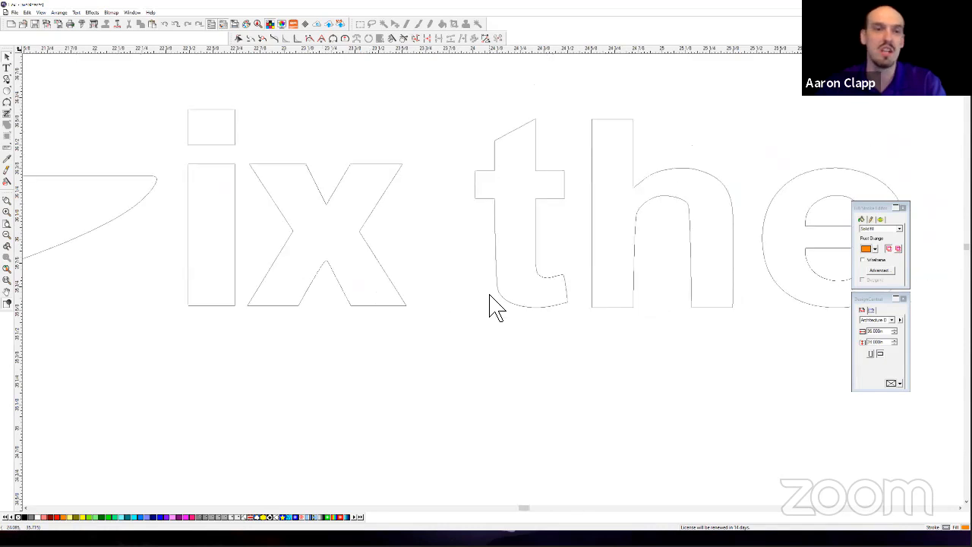
{"action": "scroll", "coordinate": [440, 304], "scroll_direction": "down", "scroll_amount": 2}
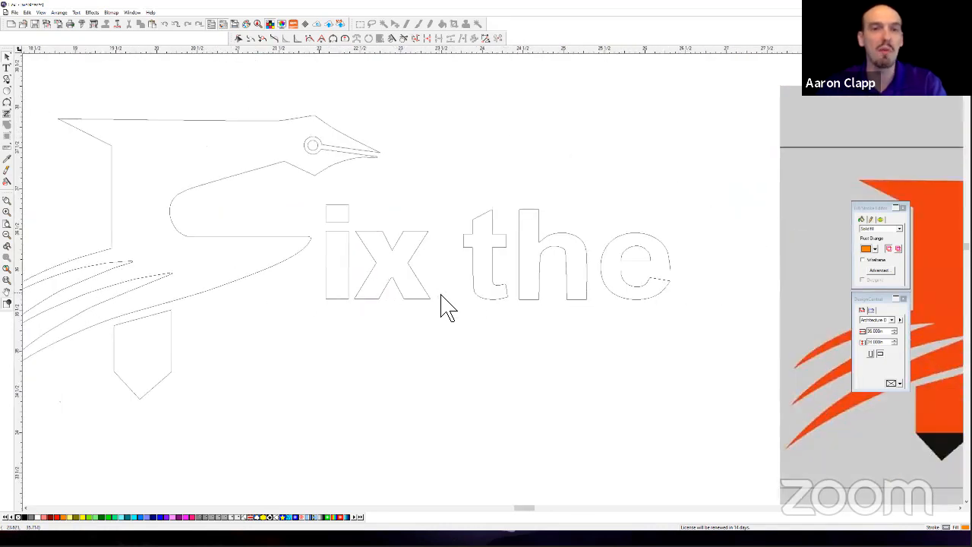
{"action": "scroll", "coordinate": [442, 313], "scroll_direction": "down", "scroll_amount": 4}
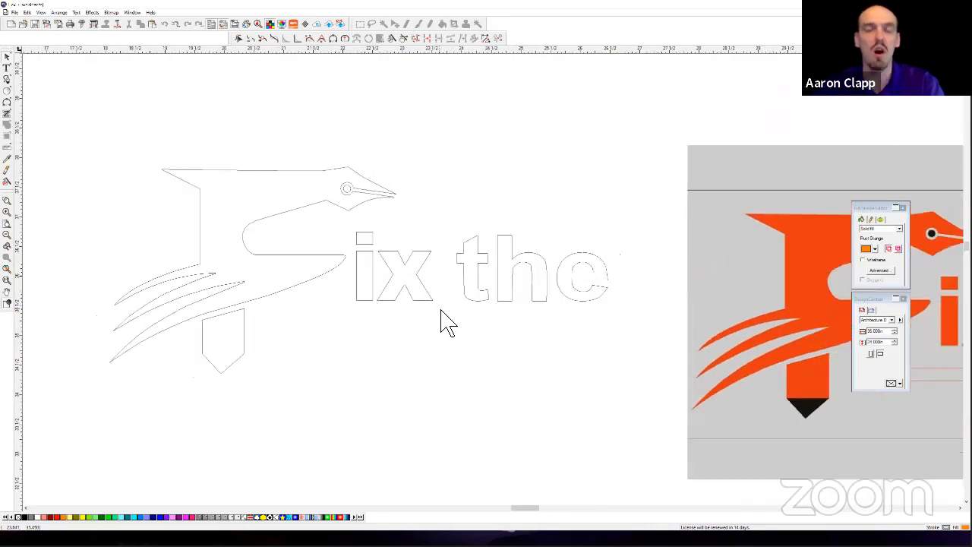
Start a Color Trace on the logo bitmap and mark its whole area for tracing.
{"action": "left_click", "coordinate": [604, 319]}
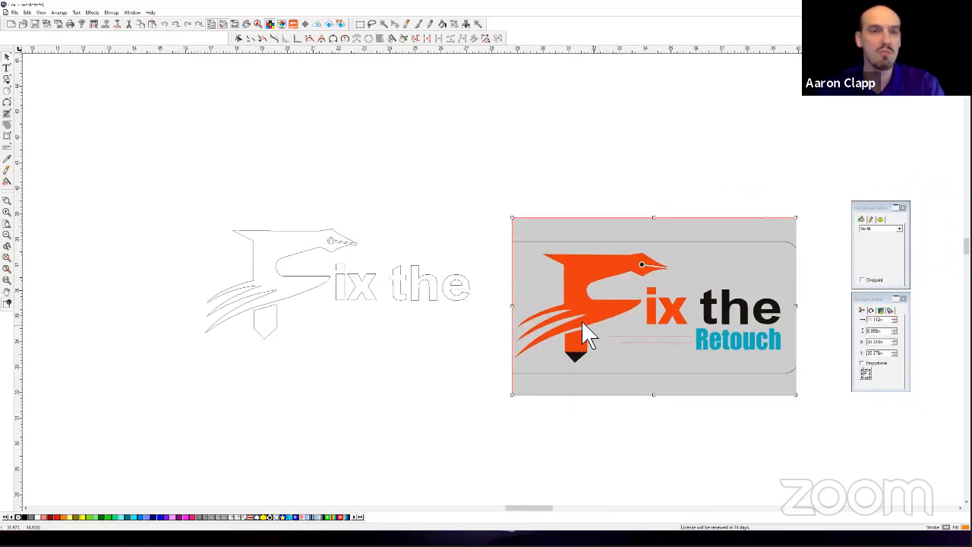
{"action": "left_click", "coordinate": [111, 12]}
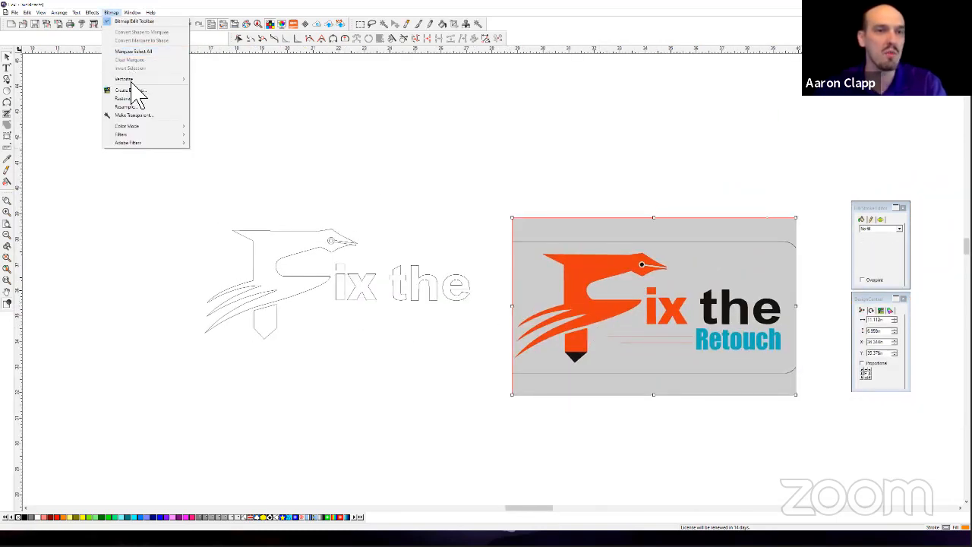
{"action": "mouse_move", "coordinate": [137, 80]}
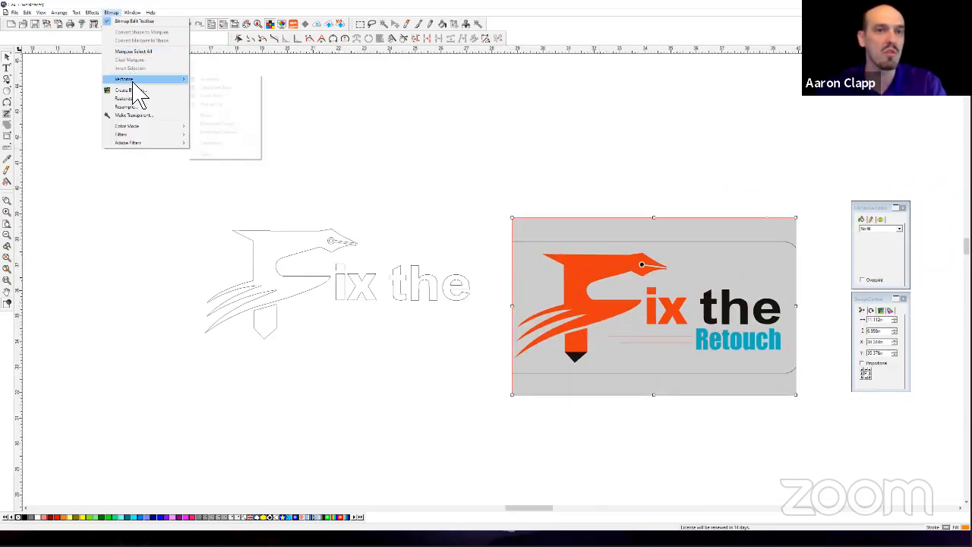
{"action": "left_click", "coordinate": [220, 96]}
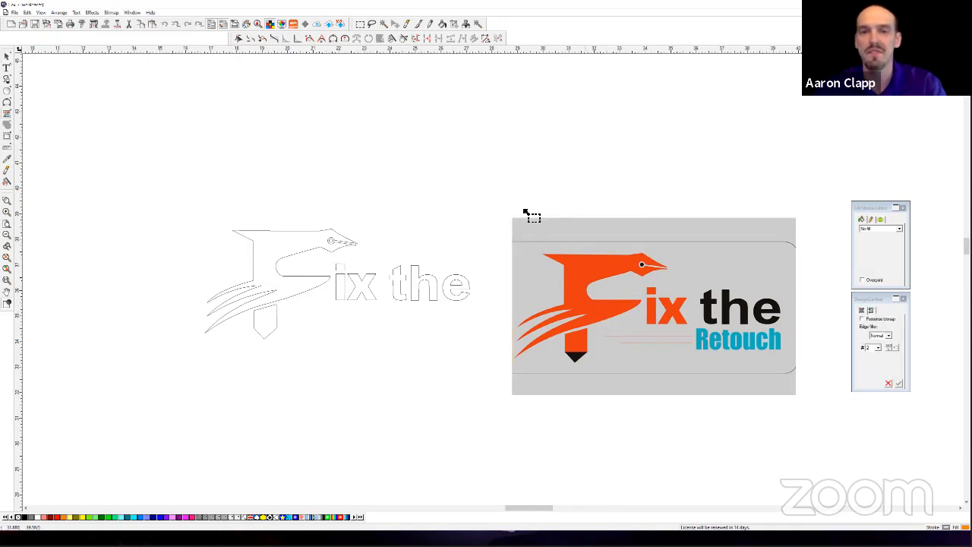
{"action": "mouse_move", "coordinate": [503, 207]}
{"action": "left_mouse_down"}
{"action": "mouse_move", "coordinate": [701, 347]}
{"action": "mouse_move", "coordinate": [801, 400]}
{"action": "left_mouse_up"}
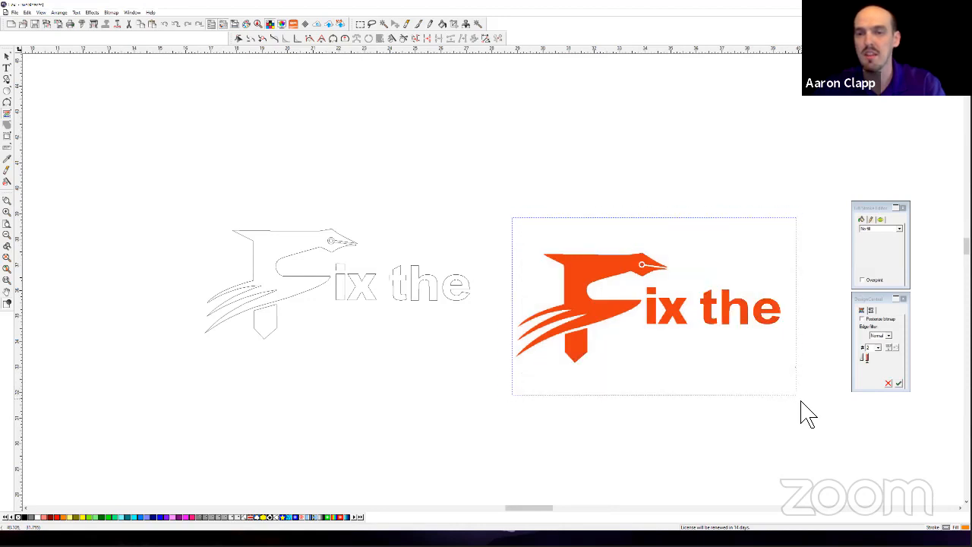
Try several color counts for the trace, settle on 6 colors and apply the trace.
{"action": "left_click", "coordinate": [878, 348]}
{"action": "left_click", "coordinate": [876, 362]}
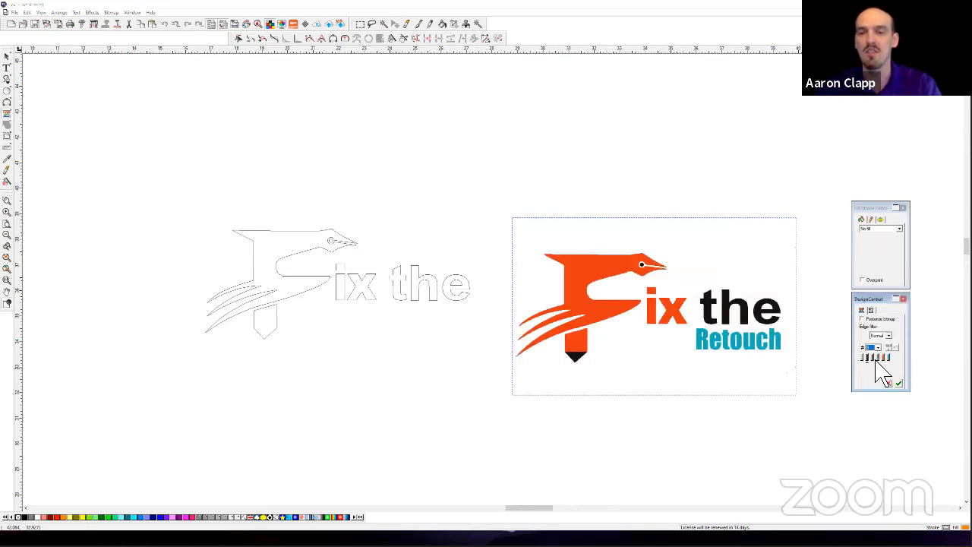
{"action": "key", "text": "Down"}
{"action": "key", "text": "Down"}
{"action": "key", "text": "Down"}
{"action": "key", "text": "Down"}
{"action": "key", "text": "Down"}
{"action": "key", "text": "Down"}
{"action": "key", "text": "Down"}
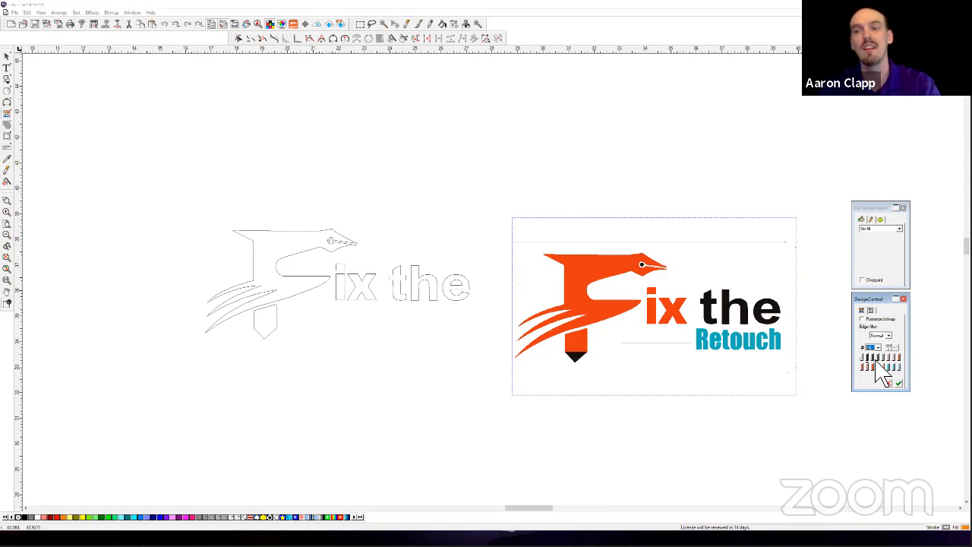
{"action": "key", "text": "Up"}
{"action": "key", "text": "Up"}
{"action": "key", "text": "Up"}
{"action": "key", "text": "Up"}
{"action": "key", "text": "Up"}
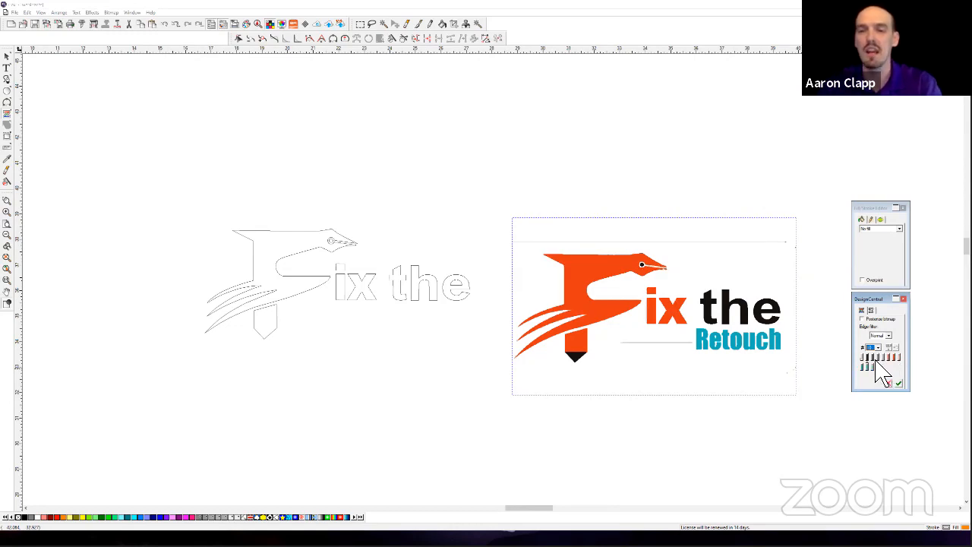
{"action": "key", "text": "Up"}
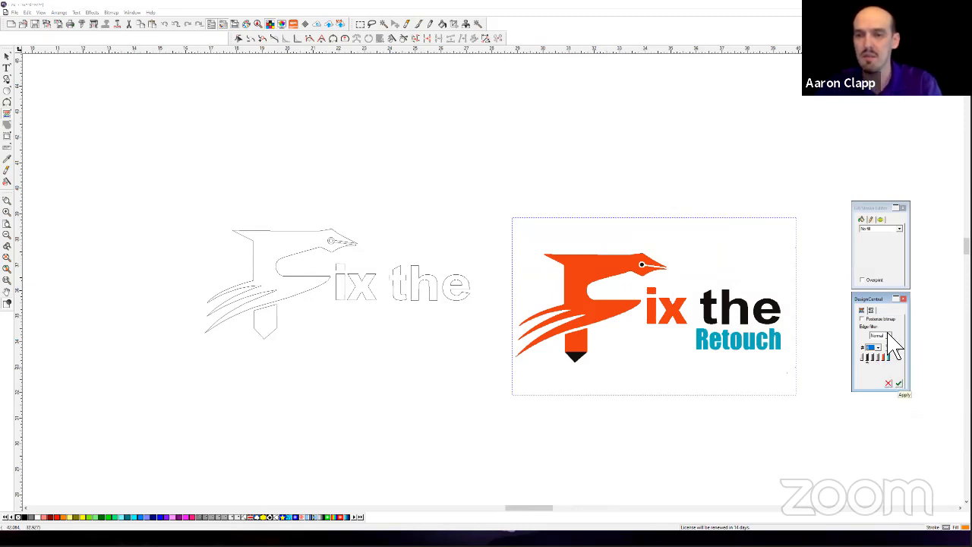
{"action": "left_click", "coordinate": [899, 385]}
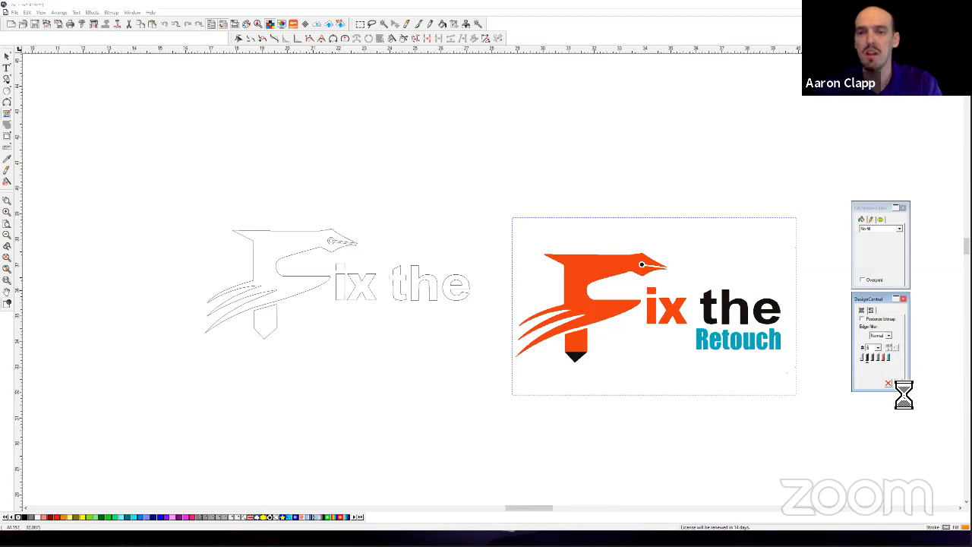
Exit the trace tool and move the original bitmap up, clear of the color-traced logo.
{"action": "left_click", "coordinate": [712, 227]}
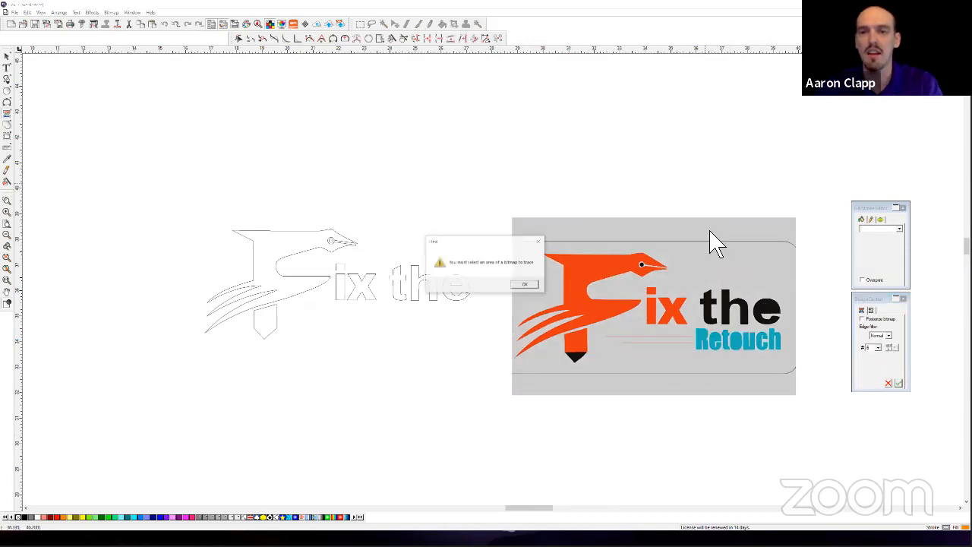
{"action": "left_click", "coordinate": [523, 287]}
{"action": "right_click", "coordinate": [624, 225]}
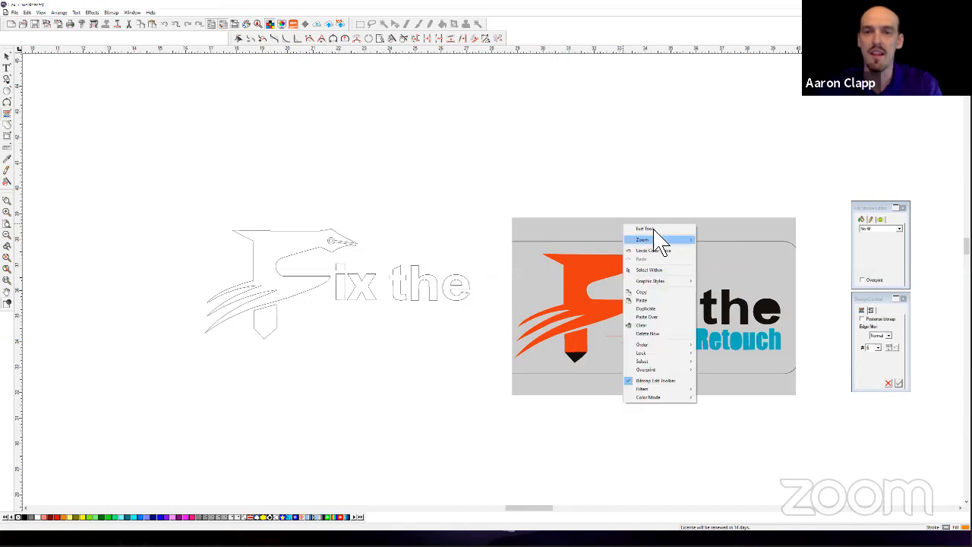
{"action": "left_click", "coordinate": [664, 227]}
{"action": "left_click_drag", "start_coordinate": [703, 242], "coordinate": [723, 100]}
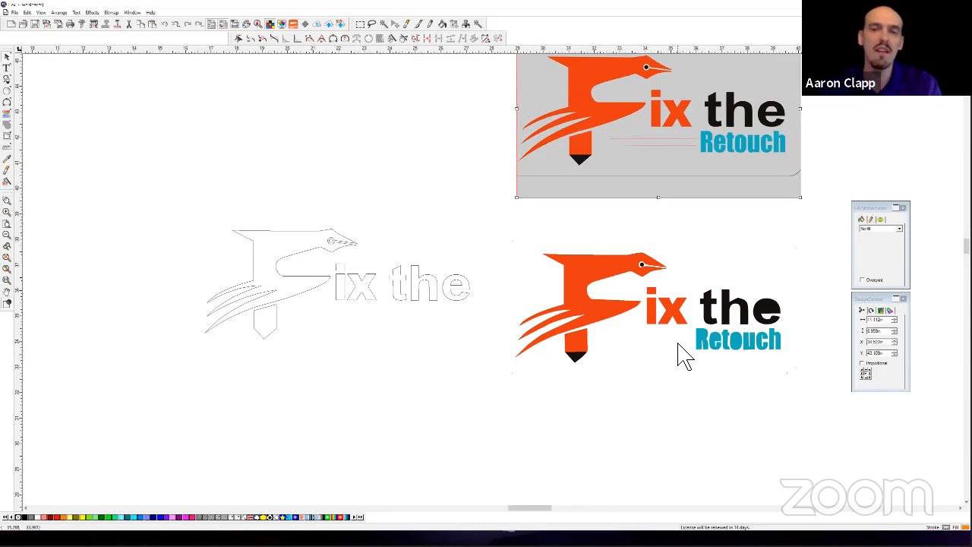
Inspect the color-traced logo, delete it, and move the bitmap back down beside the outline logo.
{"action": "scroll", "coordinate": [684, 357], "scroll_direction": "up", "scroll_amount": 2}
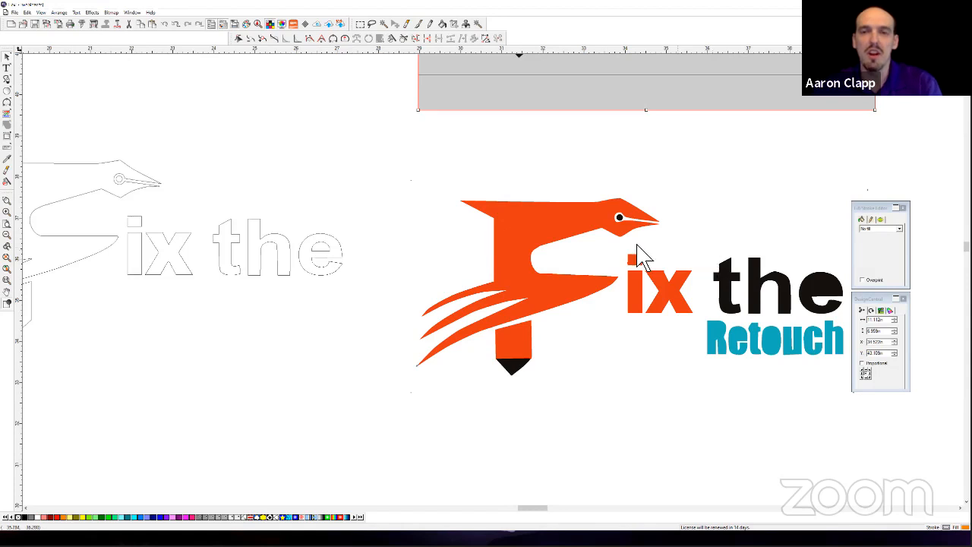
{"action": "scroll", "coordinate": [733, 347], "scroll_direction": "up", "scroll_amount": 1}
{"action": "scroll", "coordinate": [688, 348], "scroll_direction": "up", "scroll_amount": 2}
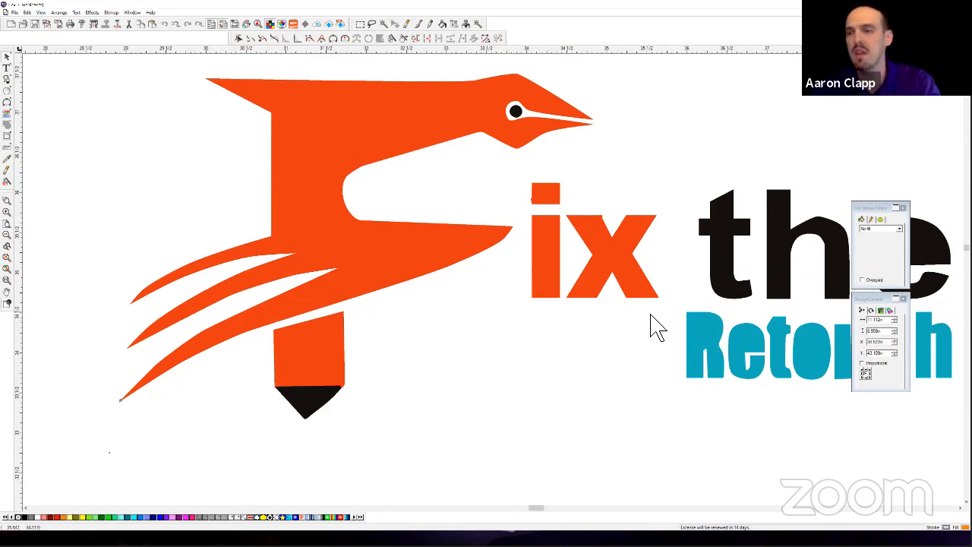
{"action": "scroll", "coordinate": [647, 329], "scroll_direction": "down", "scroll_amount": 3}
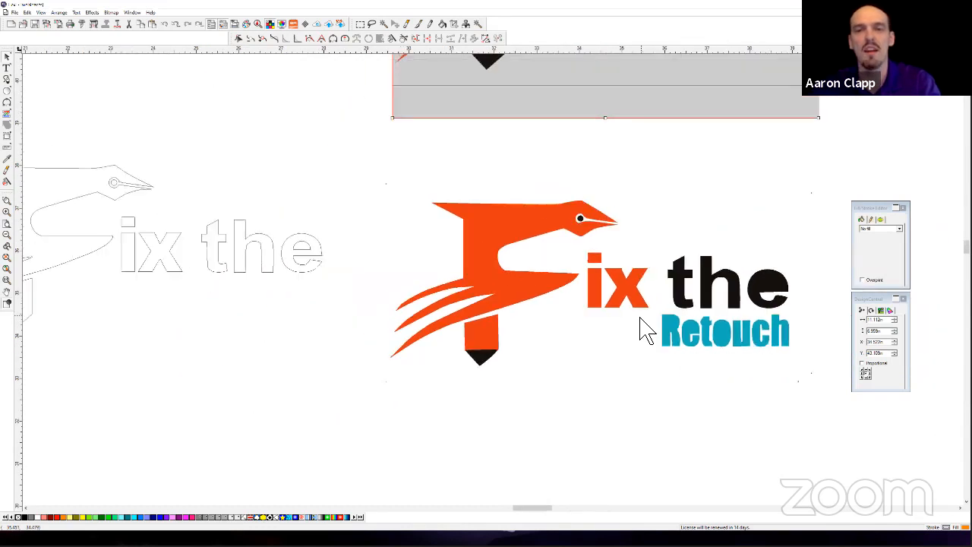
{"action": "left_click_drag", "start_coordinate": [443, 210], "coordinate": [797, 393]}
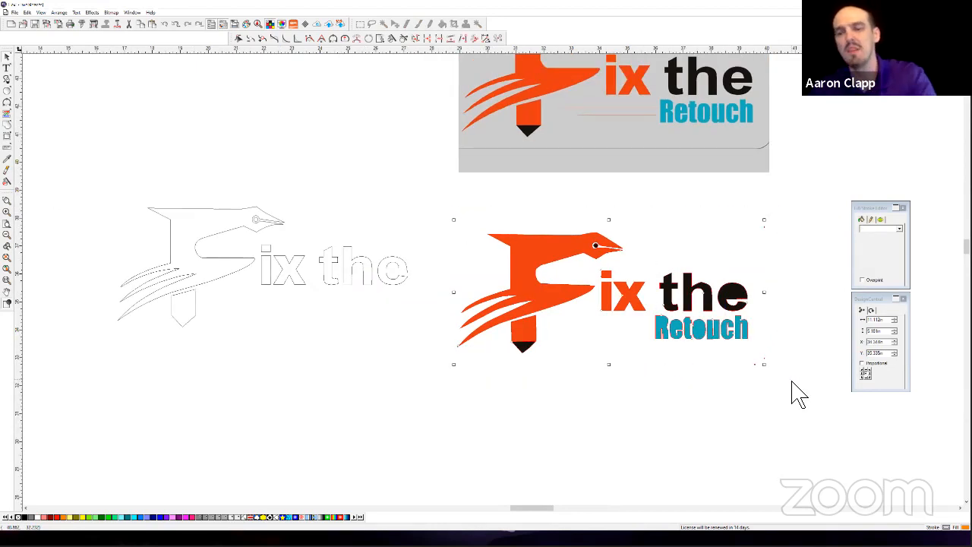
{"action": "key", "text": "Delete"}
{"action": "left_click_drag", "start_coordinate": [653, 155], "coordinate": [662, 316]}
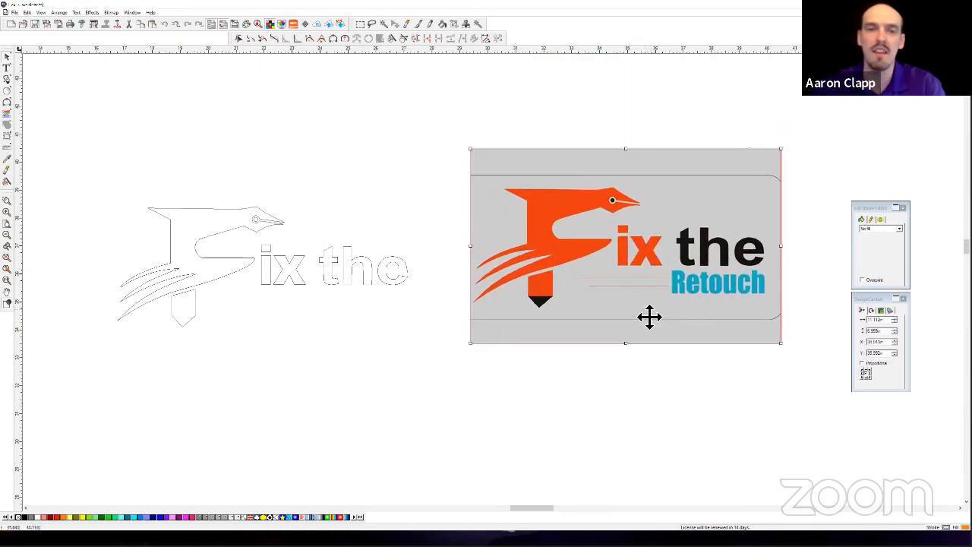
Open Color Vectorization for the logo bitmap and posterize it with the Smart method at 8 colors.
{"action": "left_click", "coordinate": [111, 12]}
{"action": "mouse_move", "coordinate": [144, 79]}
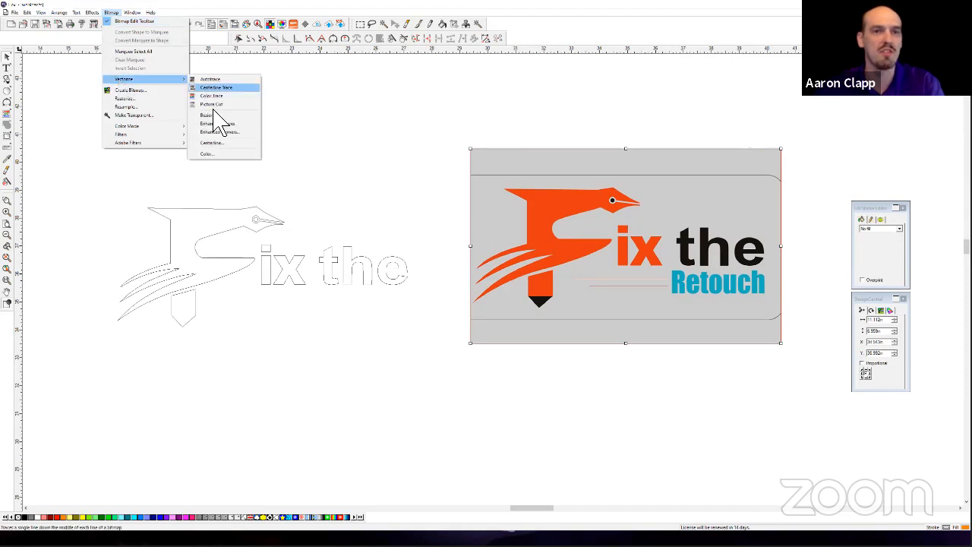
{"action": "left_click", "coordinate": [214, 154]}
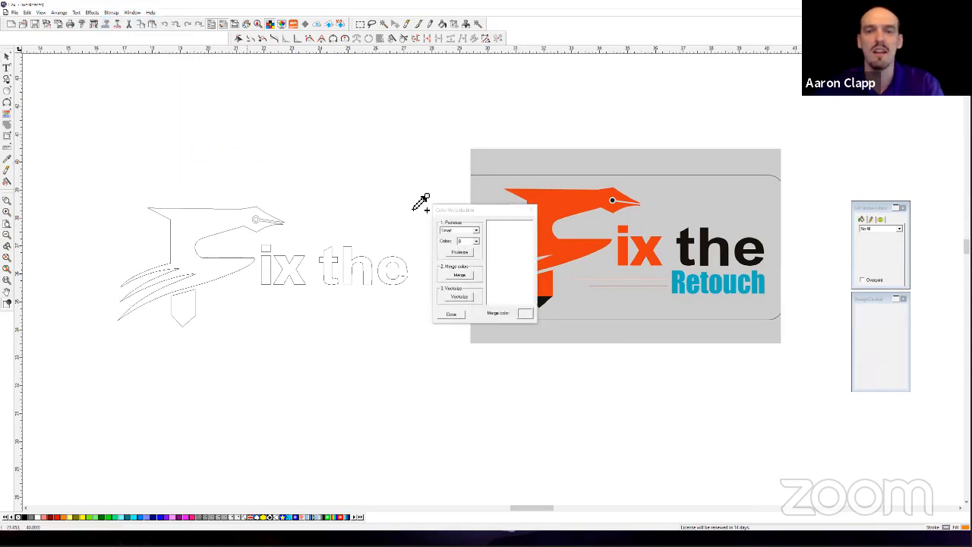
{"action": "left_click", "coordinate": [477, 230]}
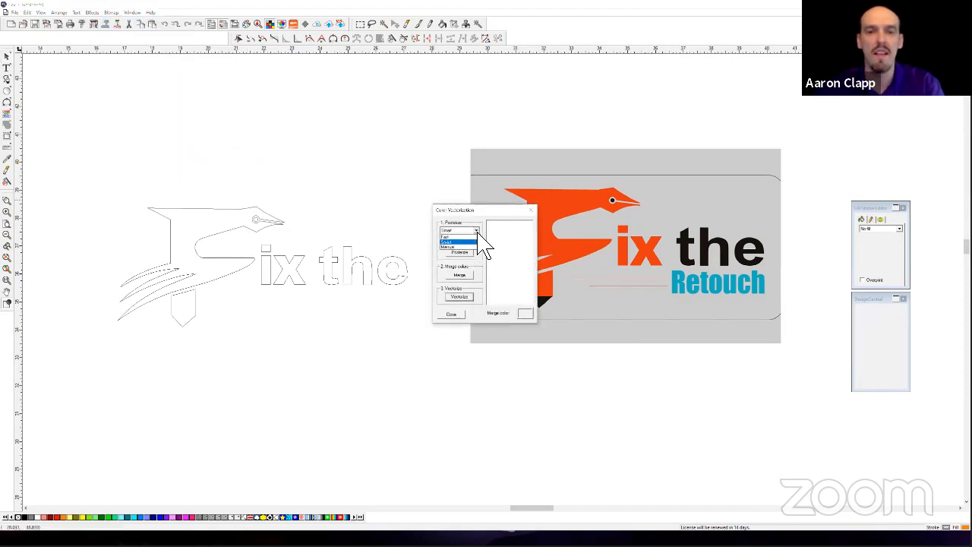
{"action": "left_click", "coordinate": [481, 241]}
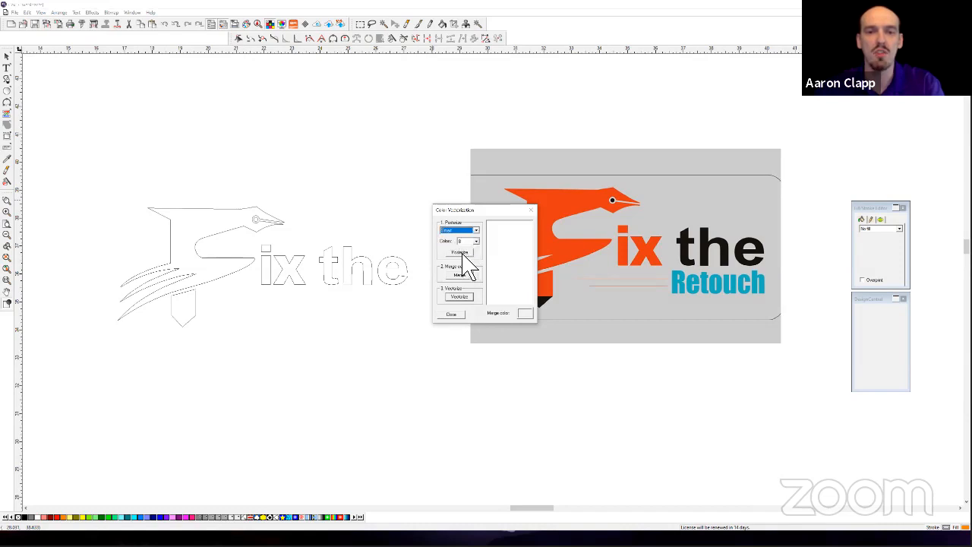
{"action": "left_click", "coordinate": [460, 252]}
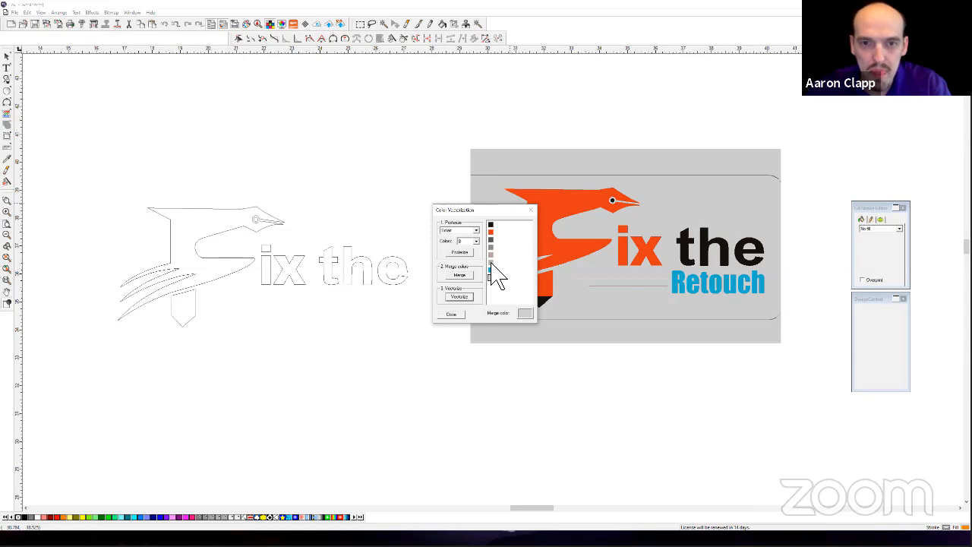
Select several gray swatches together with the black one and merge them into black.
{"action": "left_click", "coordinate": [495, 263]}
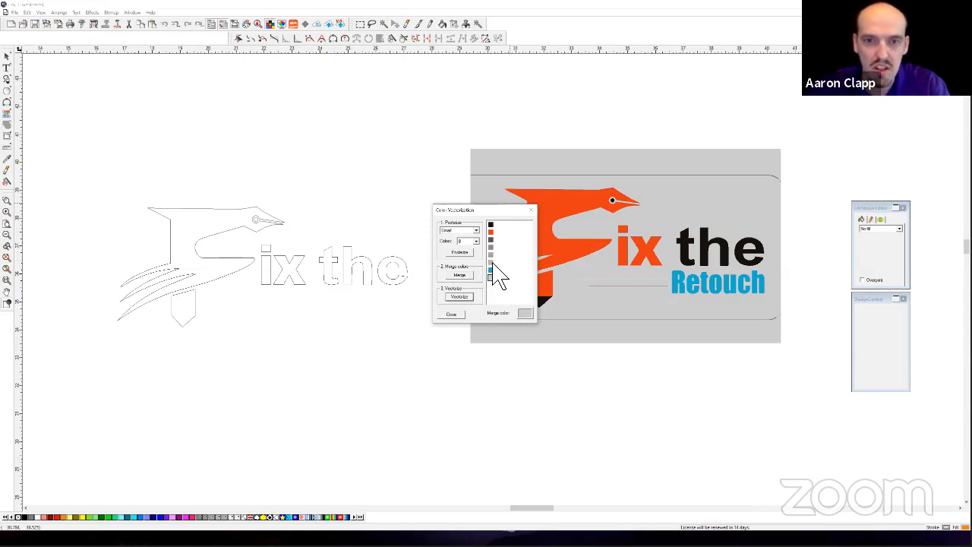
{"action": "left_click", "coordinate": [494, 256]}
{"action": "left_click", "coordinate": [493, 240]}
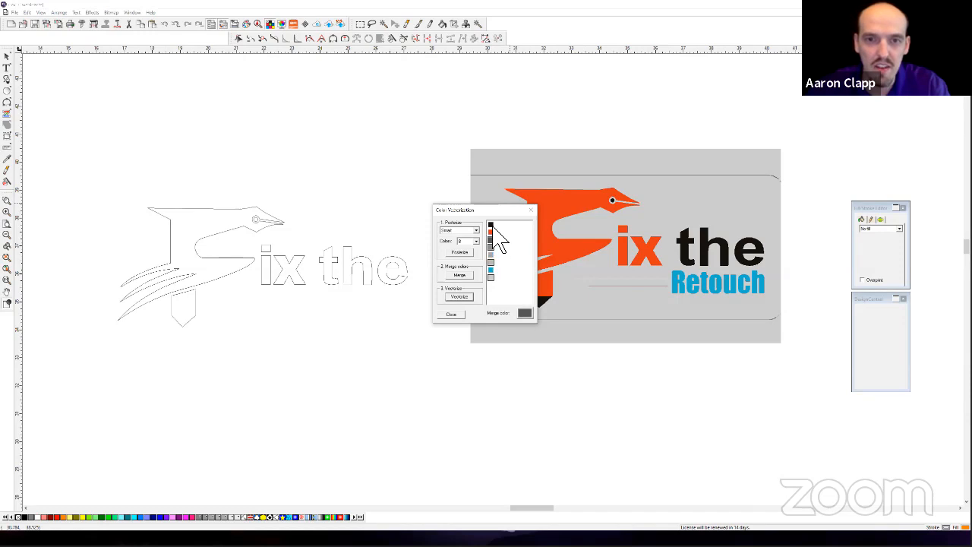
{"action": "left_click", "coordinate": [491, 225]}
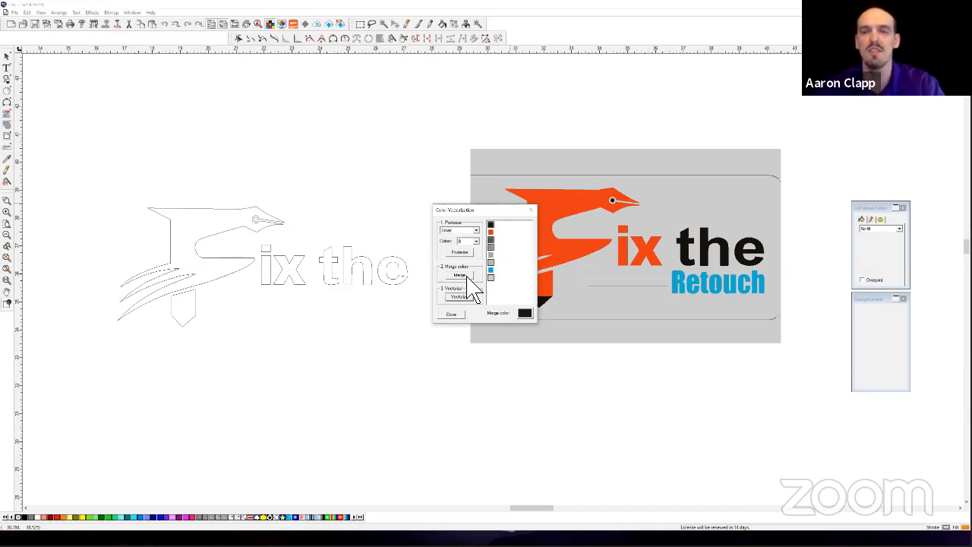
{"action": "left_click", "coordinate": [460, 276]}
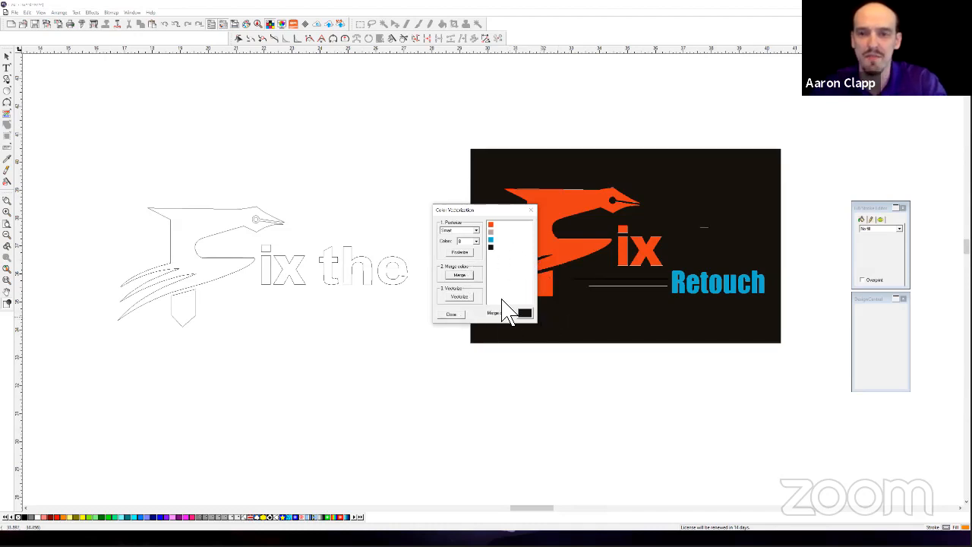
Close Color Vectorization and delete the merged-color logo bitmap.
{"action": "left_click", "coordinate": [452, 315]}
{"action": "left_click_drag", "start_coordinate": [445, 129], "coordinate": [790, 368]}
{"action": "key", "text": "Delete"}
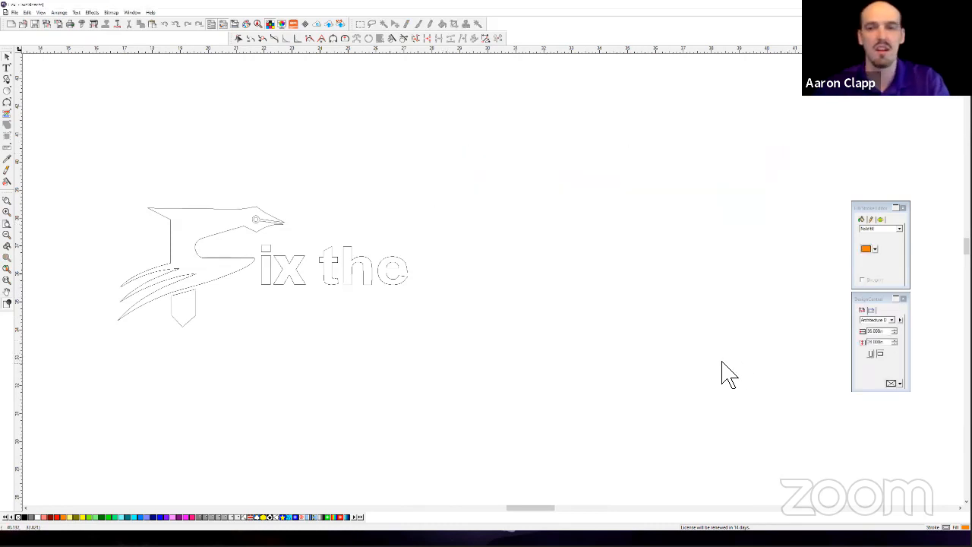
Move the other copy of the "Fix the Retouch" bitmap from beside the basketball to the open space beside the outline logo.
{"action": "scroll", "coordinate": [710, 372], "scroll_direction": "down", "scroll_amount": 1}
{"action": "scroll", "coordinate": [703, 361], "scroll_direction": "down", "scroll_amount": 3}
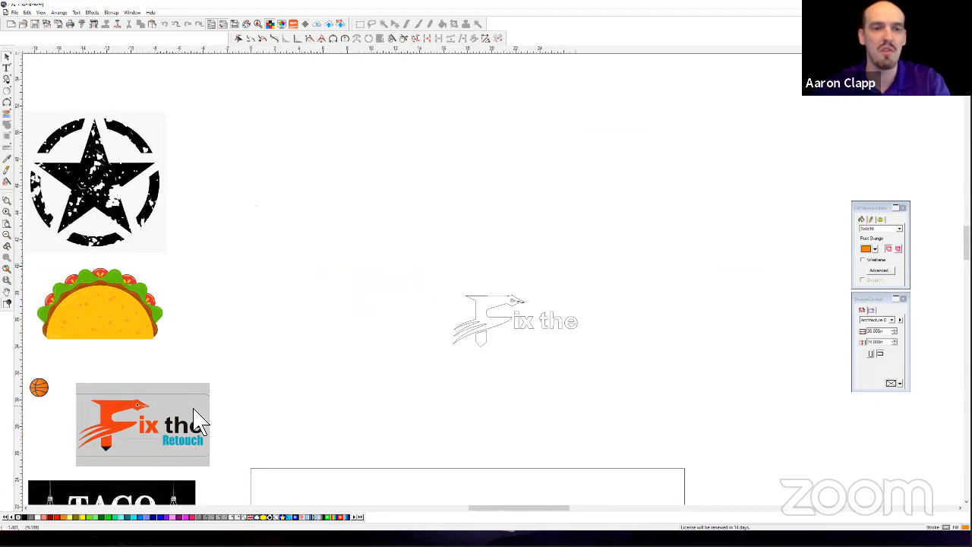
{"action": "left_click_drag", "start_coordinate": [193, 407], "coordinate": [747, 296]}
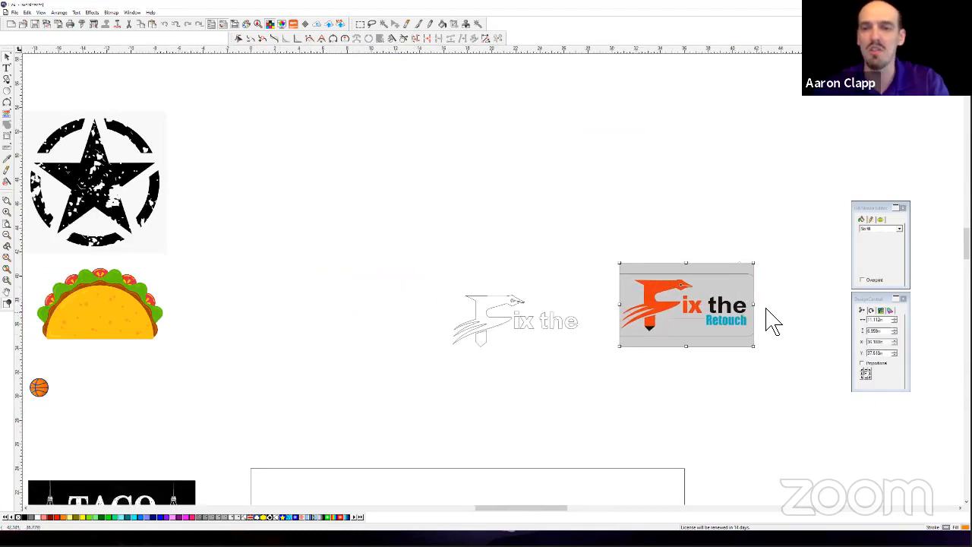
{"action": "scroll", "coordinate": [771, 322], "scroll_direction": "up", "scroll_amount": 1}
{"action": "scroll", "coordinate": [783, 307], "scroll_direction": "up", "scroll_amount": 3}
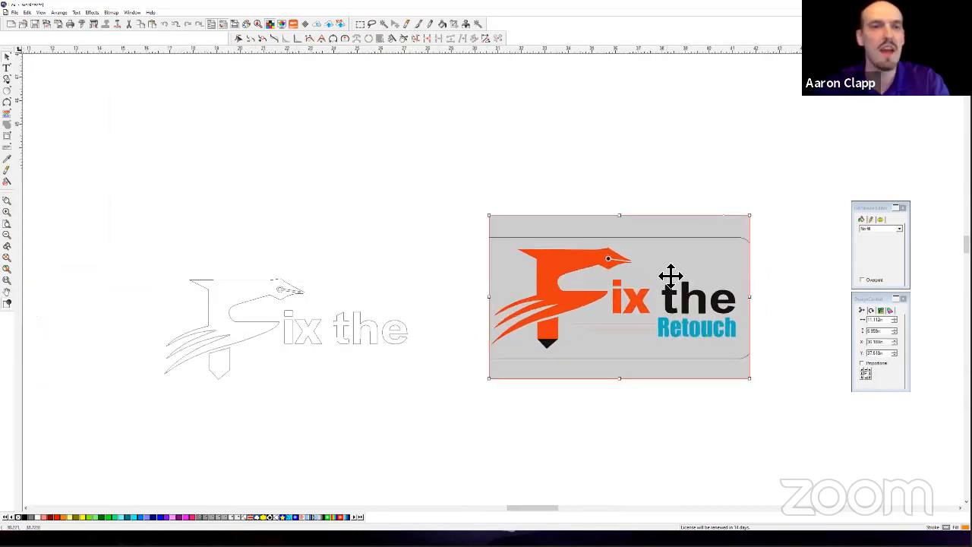
Color-vectorize the logo bitmap using Smart posterizing with 8 colors, without merging any colors.
{"action": "left_click", "coordinate": [111, 12]}
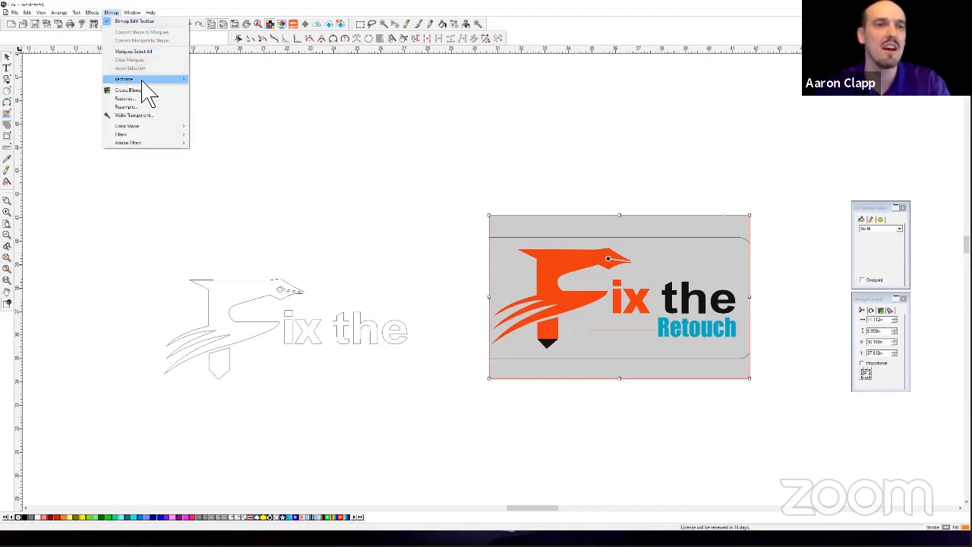
{"action": "mouse_move", "coordinate": [159, 81]}
{"action": "left_click", "coordinate": [221, 154]}
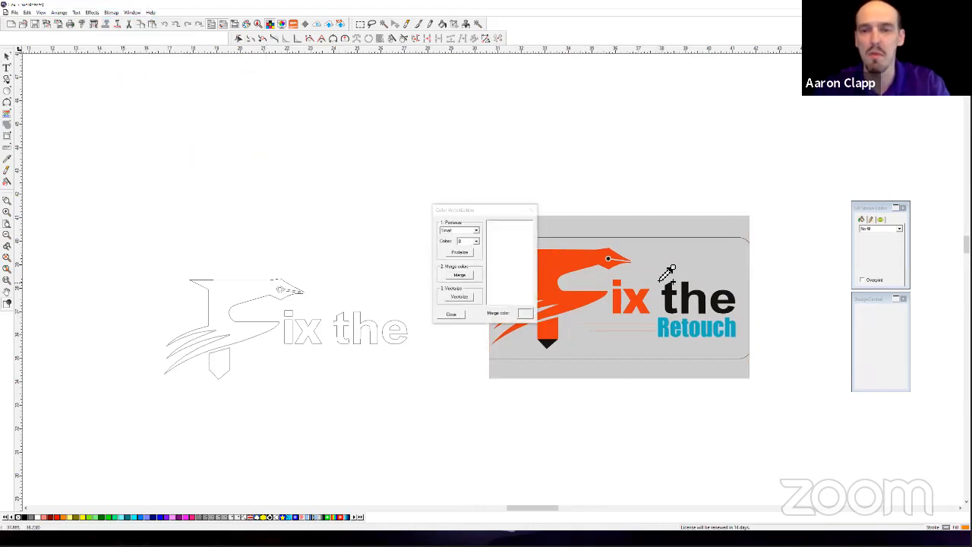
{"action": "left_click", "coordinate": [464, 252]}
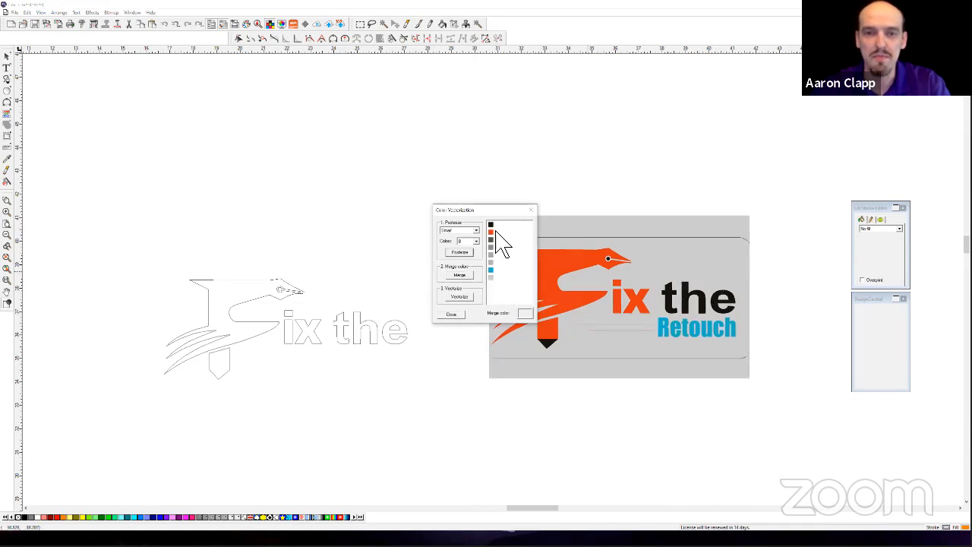
{"action": "left_click", "coordinate": [461, 297]}
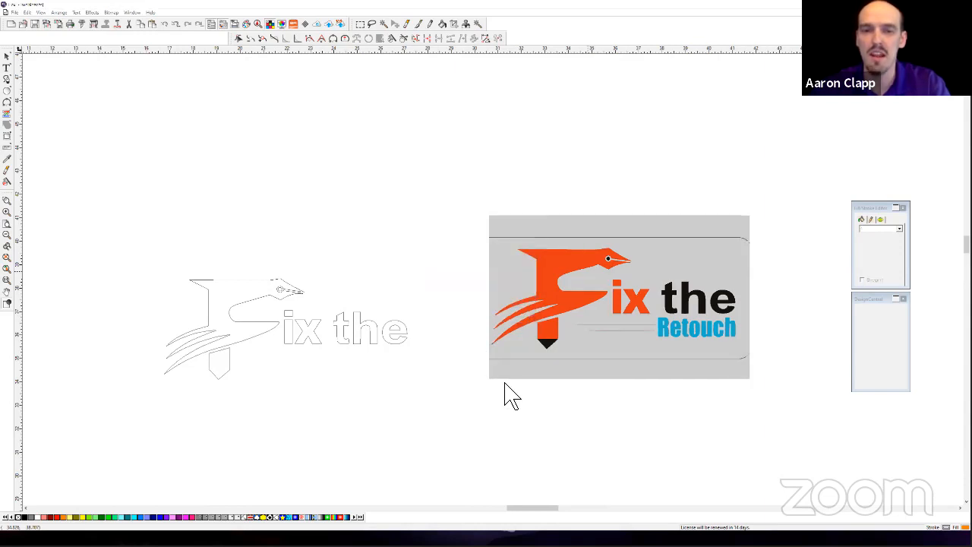
Pull the gray background shape off the vectorized logo and delete it.
{"action": "right_click", "coordinate": [752, 427]}
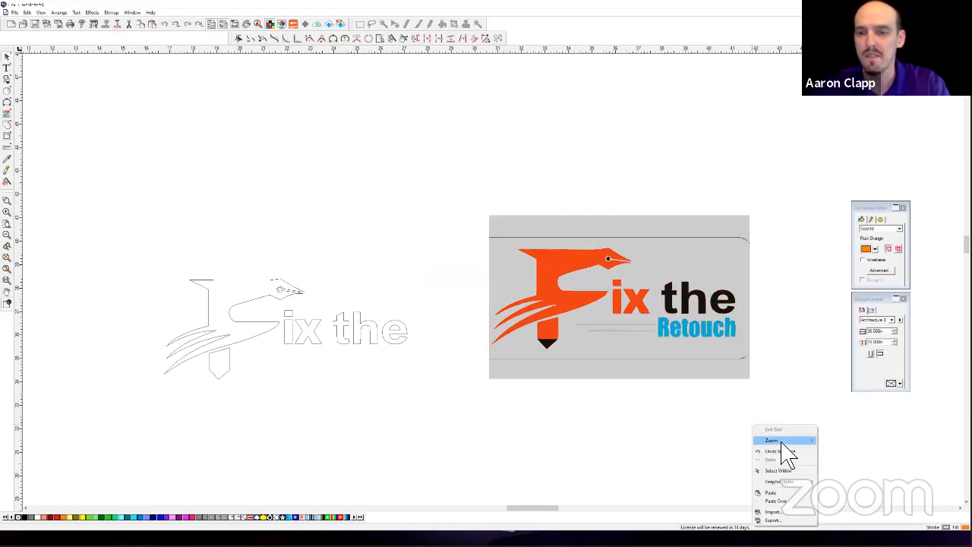
{"action": "left_click", "coordinate": [726, 413]}
{"action": "left_click", "coordinate": [687, 240]}
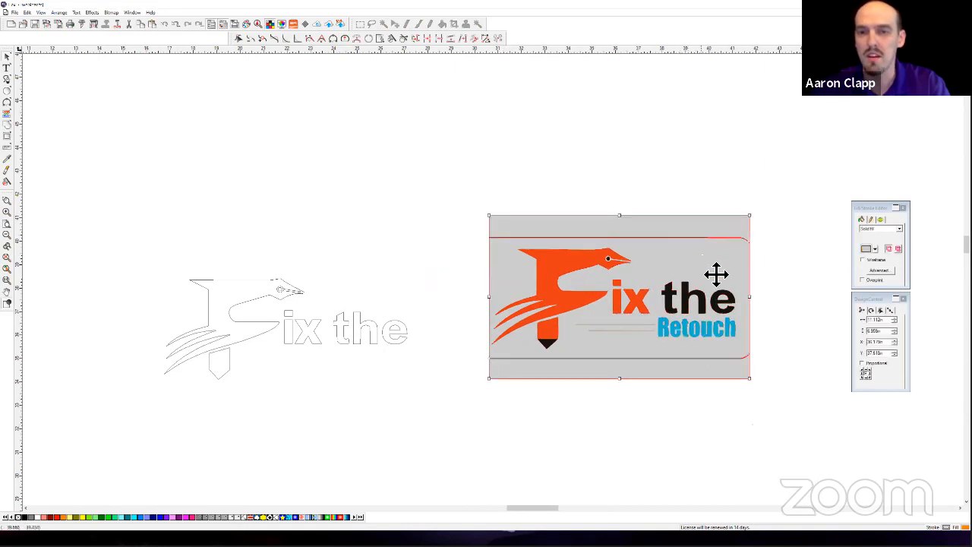
{"action": "left_click_drag", "start_coordinate": [716, 271], "coordinate": [447, 95]}
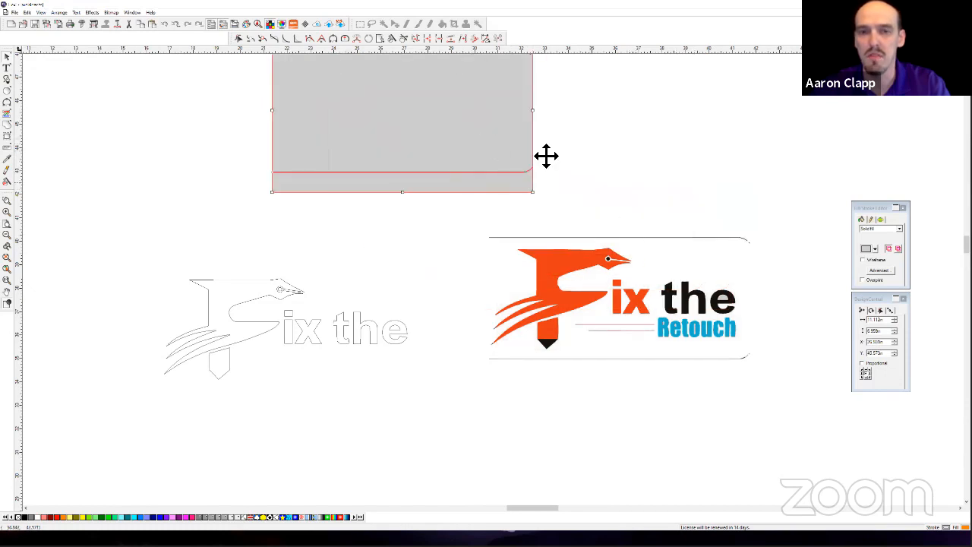
{"action": "key", "text": "Delete"}
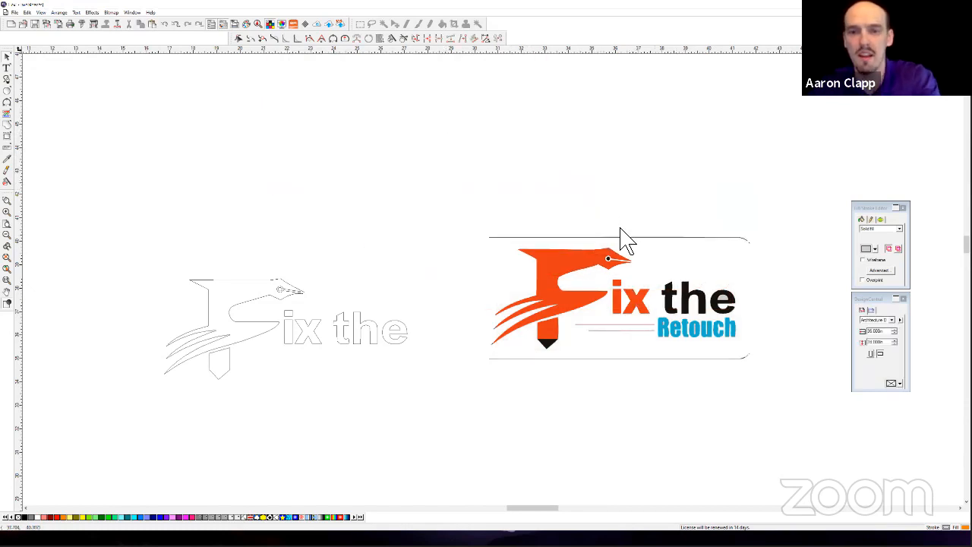
Delete the thin border lines above and below the vectorized logo.
{"action": "left_click_drag", "start_coordinate": [525, 236], "coordinate": [760, 246]}
{"action": "key", "text": "Delete"}
{"action": "mouse_move", "coordinate": [470, 357]}
{"action": "left_mouse_down"}
{"action": "mouse_move", "coordinate": [649, 386]}
{"action": "mouse_move", "coordinate": [785, 386]}
{"action": "mouse_move", "coordinate": [760, 379]}
{"action": "mouse_move", "coordinate": [767, 371]}
{"action": "left_mouse_up"}
{"action": "key", "text": "Delete"}
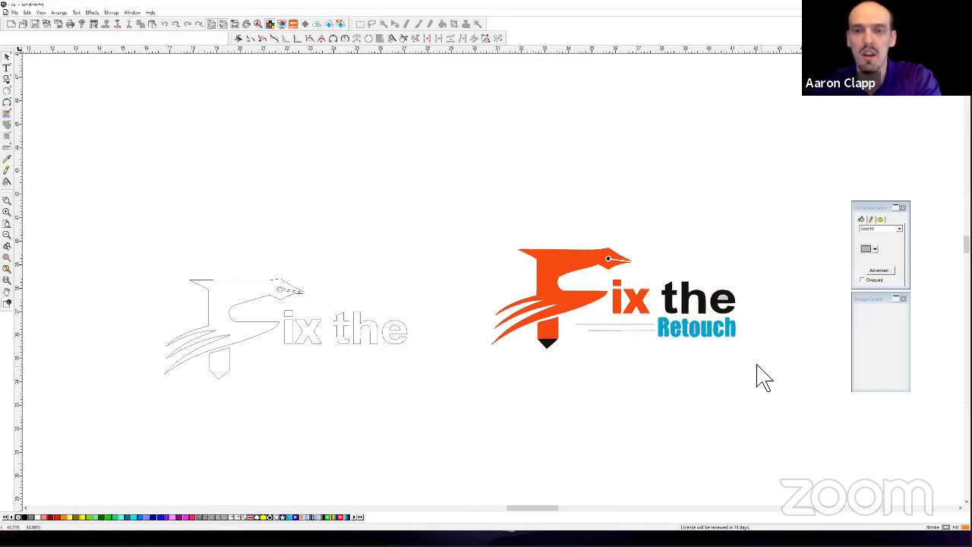
{"action": "key", "text": "Delete"}
Check the vectorized lettering up close and delete the entire color-vectorized logo.
{"action": "scroll", "coordinate": [737, 351], "scroll_direction": "up", "scroll_amount": 2}
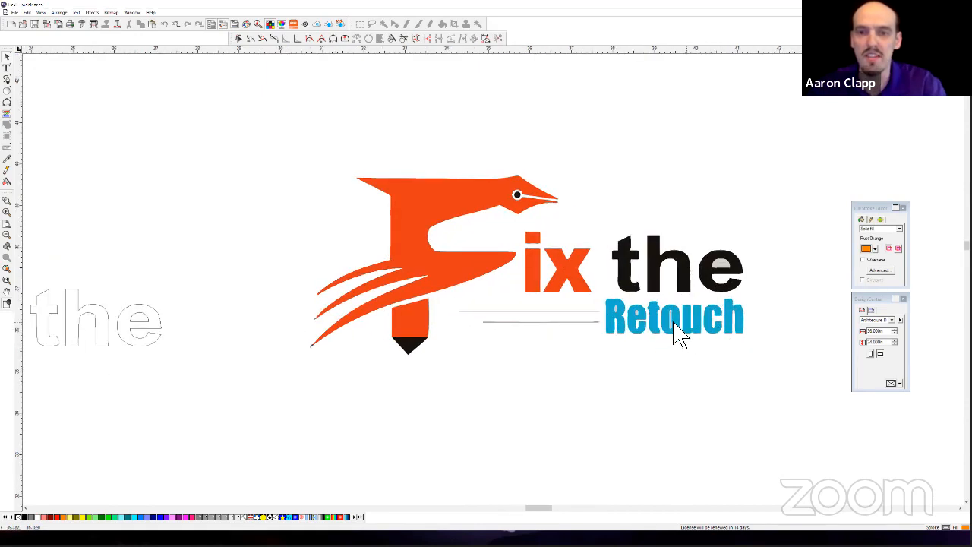
{"action": "scroll", "coordinate": [672, 336], "scroll_direction": "up", "scroll_amount": 1}
{"action": "scroll", "coordinate": [665, 331], "scroll_direction": "up", "scroll_amount": 1}
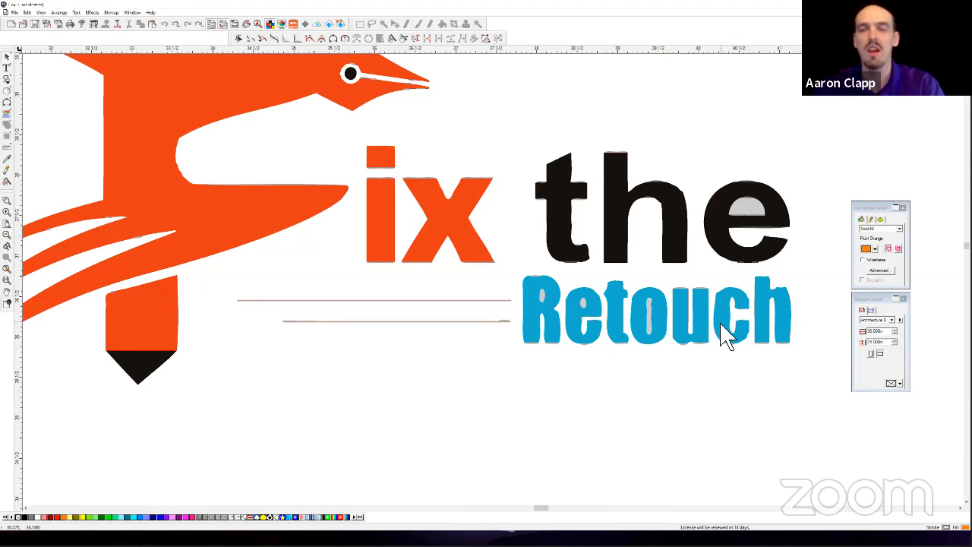
{"action": "scroll", "coordinate": [722, 340], "scroll_direction": "down", "scroll_amount": 3}
{"action": "scroll", "coordinate": [725, 335], "scroll_direction": "up", "scroll_amount": 1}
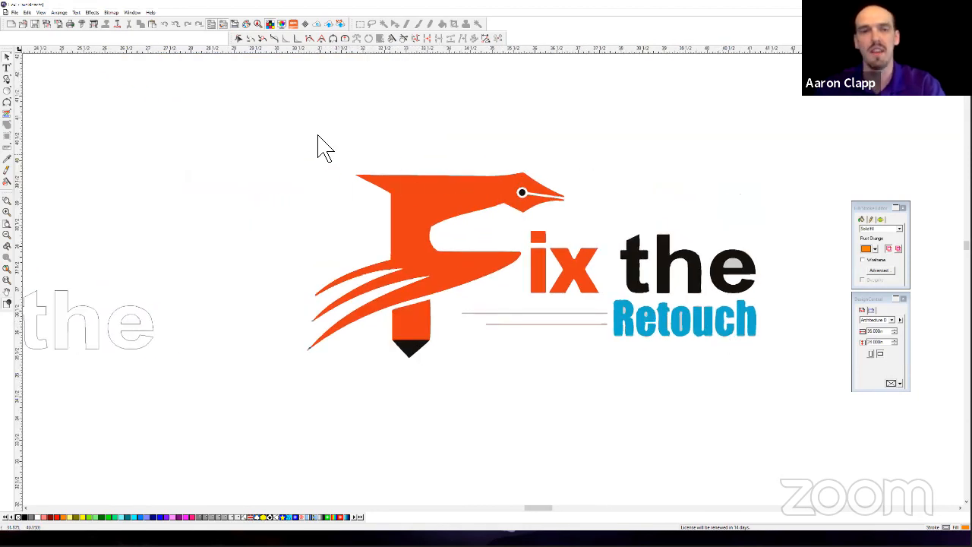
{"action": "left_click_drag", "start_coordinate": [278, 131], "coordinate": [783, 403]}
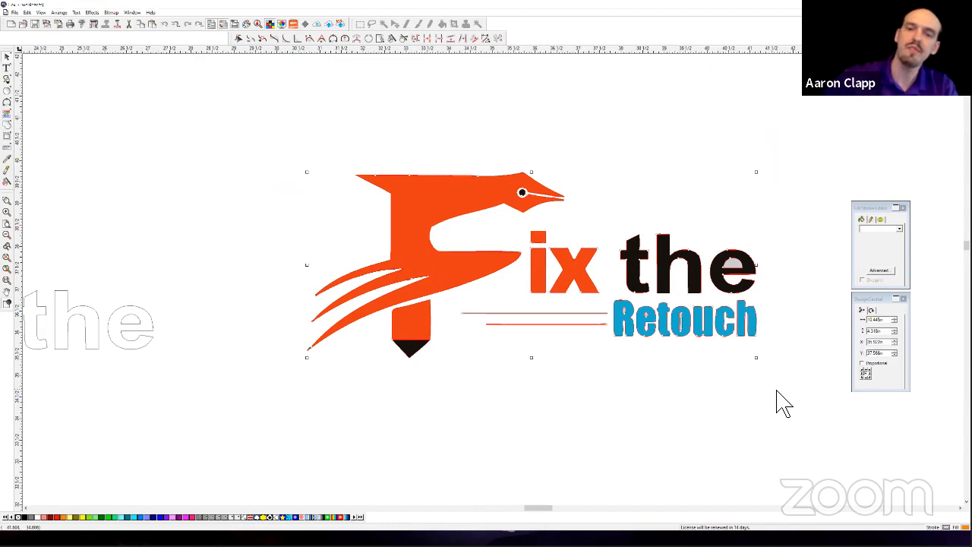
{"action": "key", "text": "Delete"}
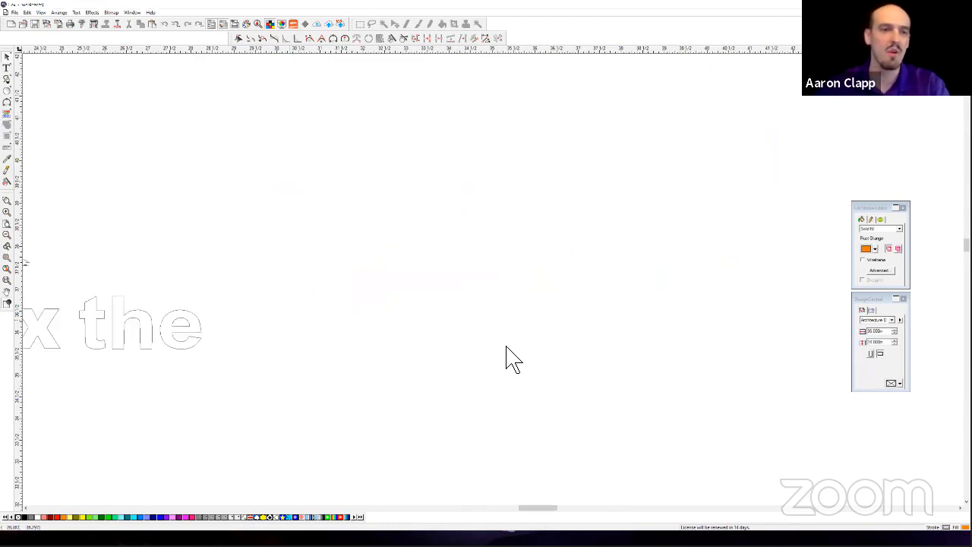
{"action": "scroll", "coordinate": [507, 347], "scroll_direction": "down", "scroll_amount": 2}
{"action": "scroll", "coordinate": [155, 361], "scroll_direction": "up", "scroll_amount": 1}
{"action": "scroll", "coordinate": [69, 296], "scroll_direction": "down", "scroll_amount": 1}
{"action": "scroll", "coordinate": [99, 281], "scroll_direction": "up", "scroll_amount": 1}
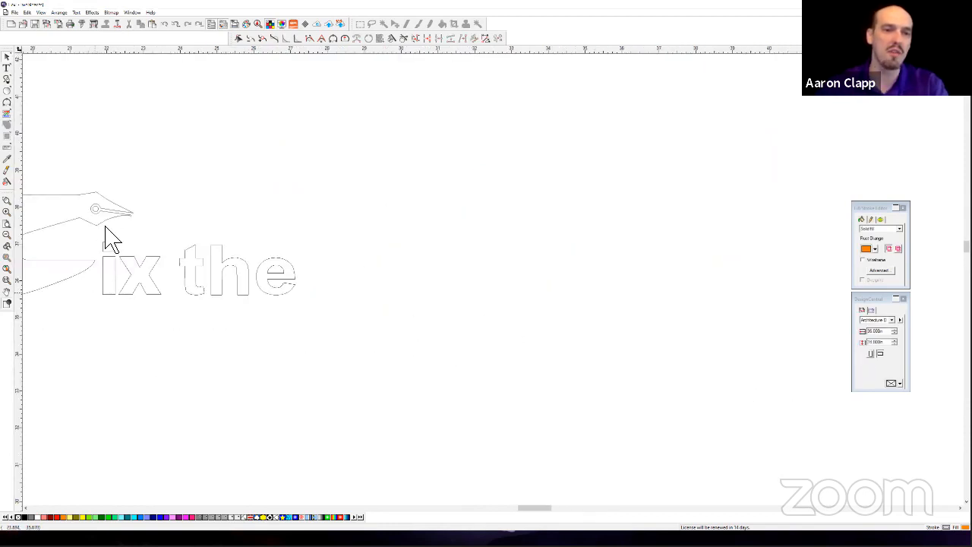
{"action": "scroll", "coordinate": [543, 347], "scroll_direction": "down", "scroll_amount": 1}
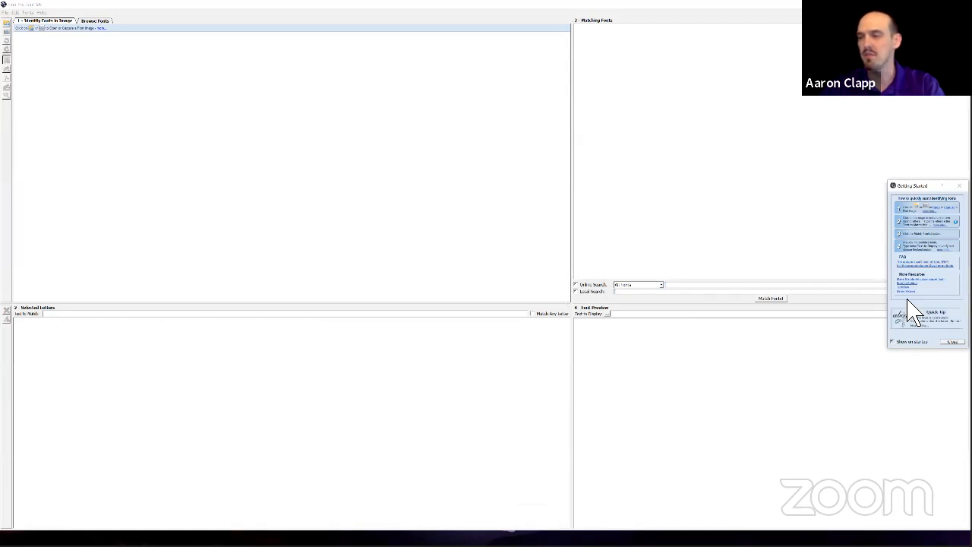
Back in Flexi, move the Fill/Stroke Editor and DesignCentral clear of the SAi online resources panel and hide that panel.
{"action": "key", "text": "alt+Tab"}
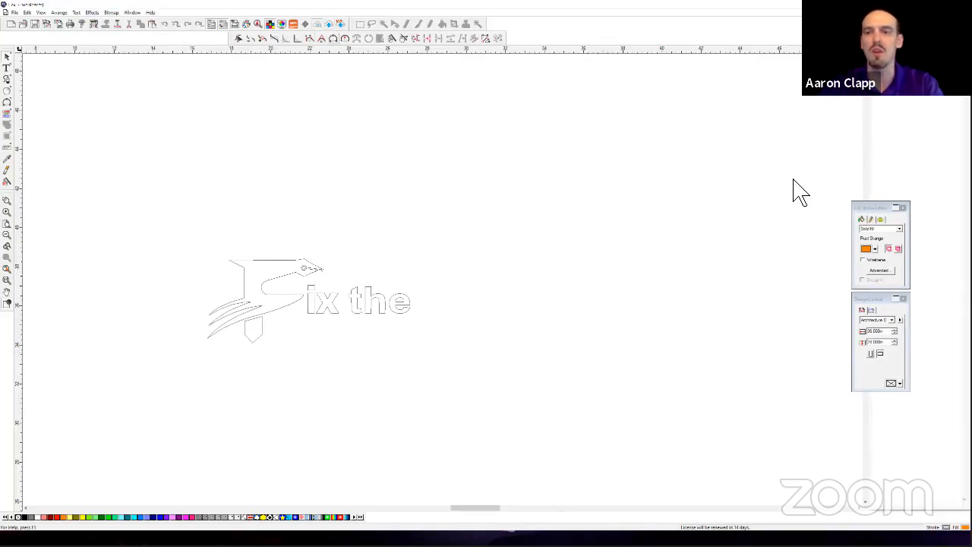
{"action": "left_click_drag", "start_coordinate": [866, 206], "coordinate": [806, 210]}
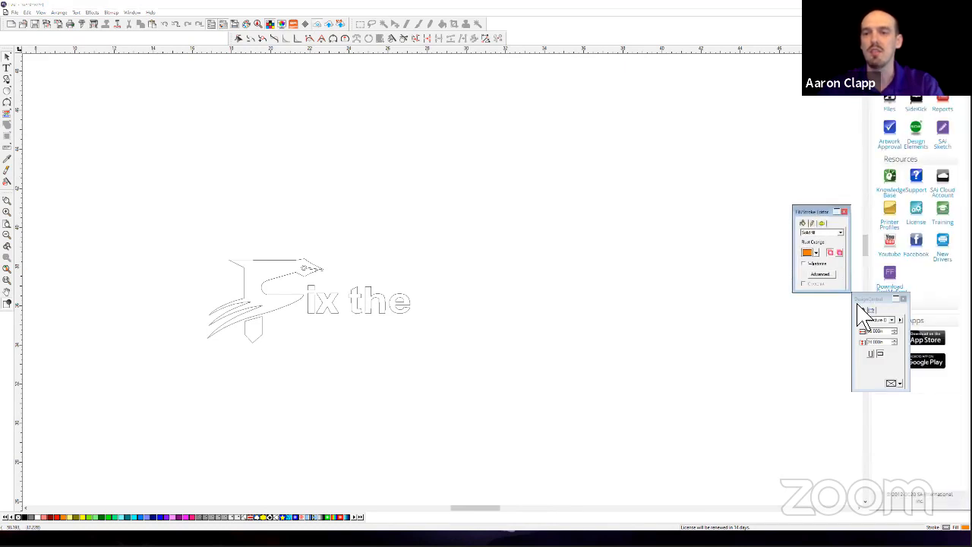
{"action": "left_click_drag", "start_coordinate": [857, 304], "coordinate": [806, 313]}
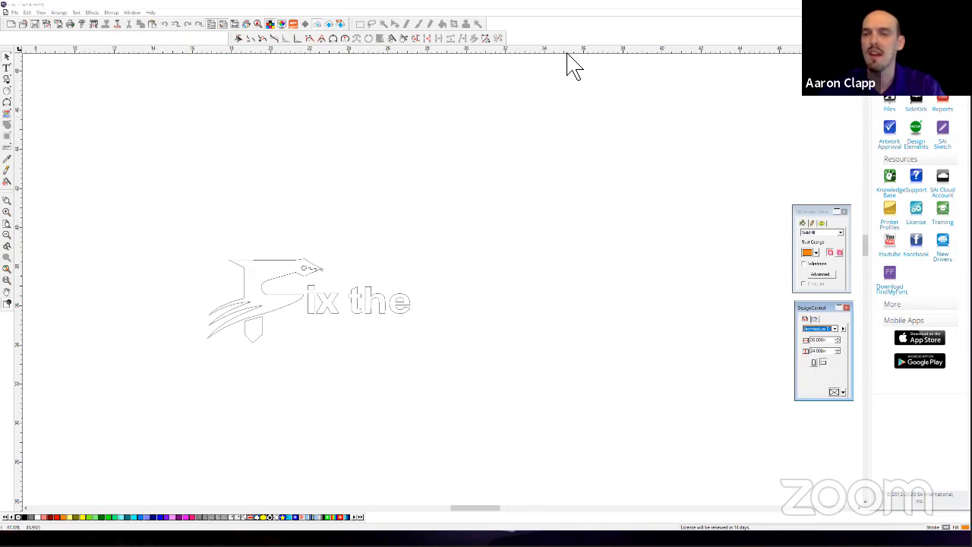
{"action": "left_click", "coordinate": [319, 26]}
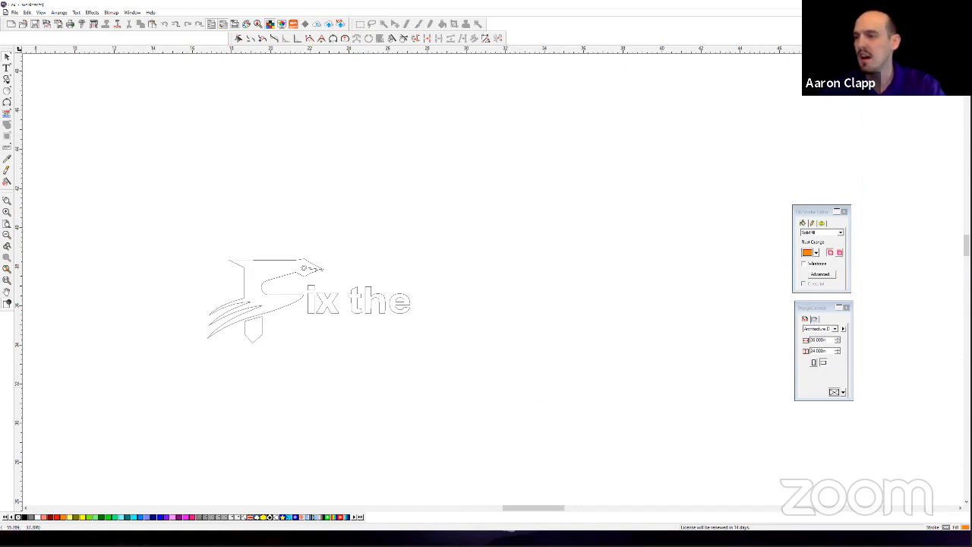
Switch to Find My Font and move its Getting Started window further down.
{"action": "key", "text": "alt+Tab"}
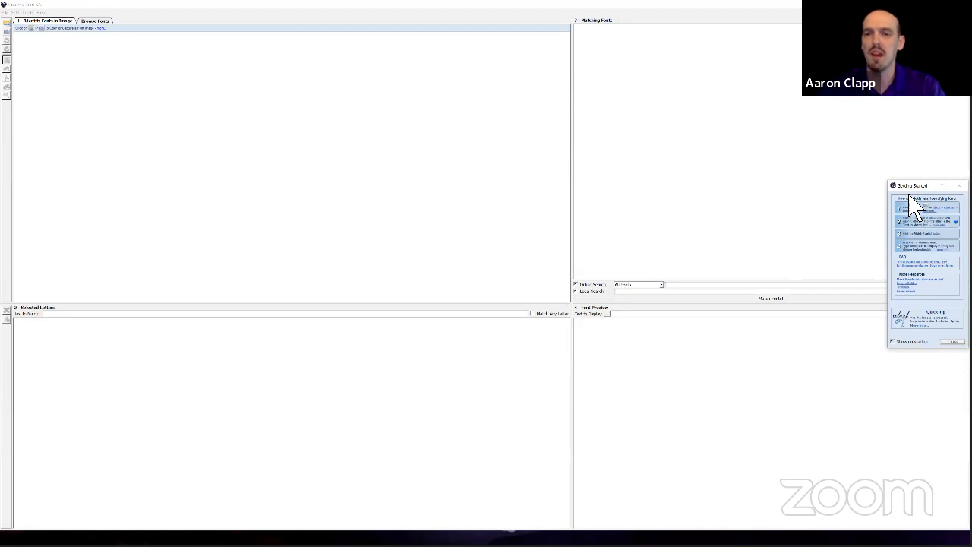
{"action": "left_click_drag", "start_coordinate": [910, 187], "coordinate": [912, 248]}
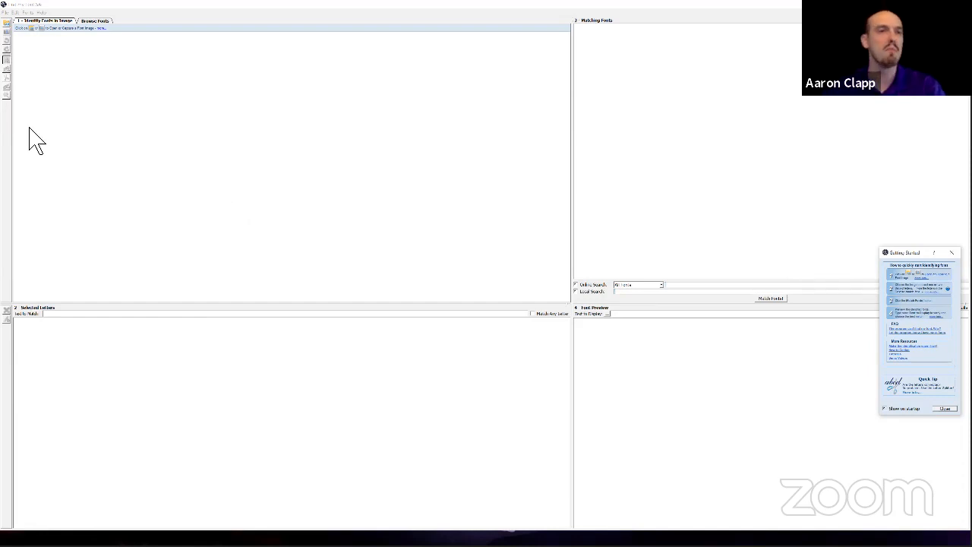
Open the "Fix the Retouch" logo, image.jpg, from the Desktop for font identification.
{"action": "left_click", "coordinate": [9, 25]}
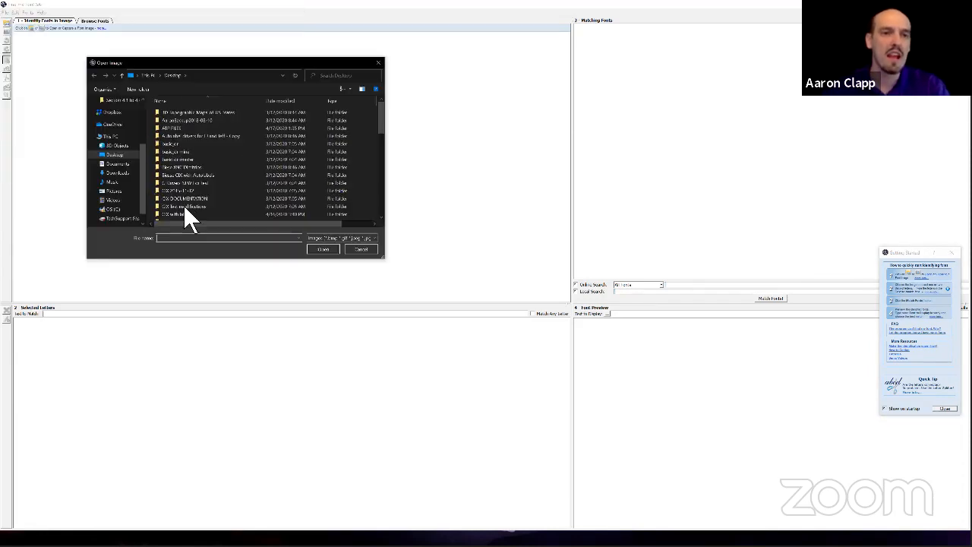
{"action": "scroll", "coordinate": [202, 179], "scroll_direction": "down", "scroll_amount": 5}
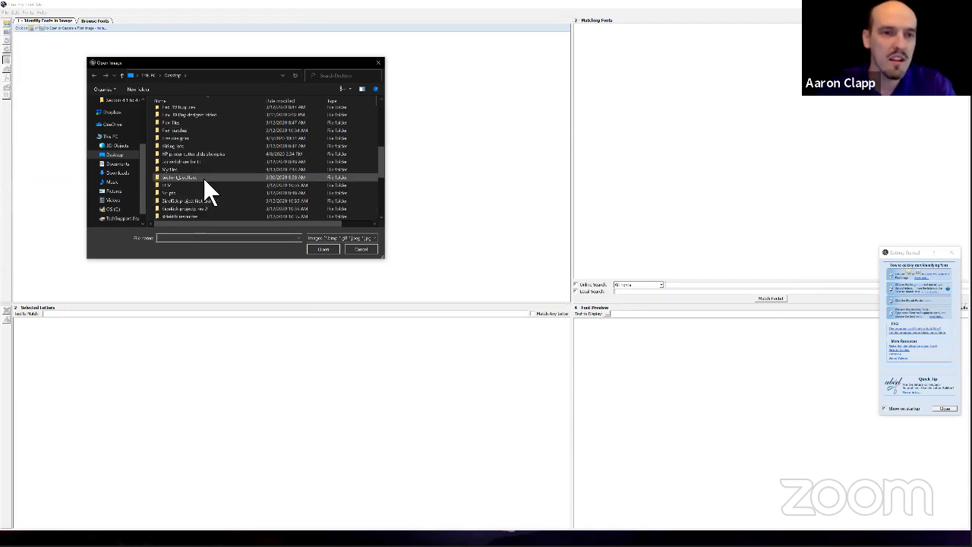
{"action": "scroll", "coordinate": [202, 179], "scroll_direction": "down", "scroll_amount": 5}
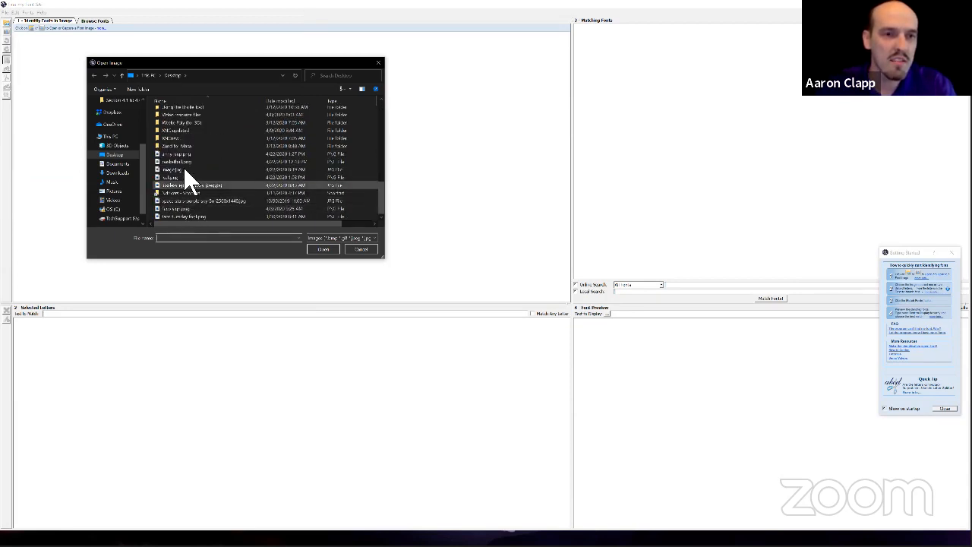
{"action": "left_click", "coordinate": [180, 162]}
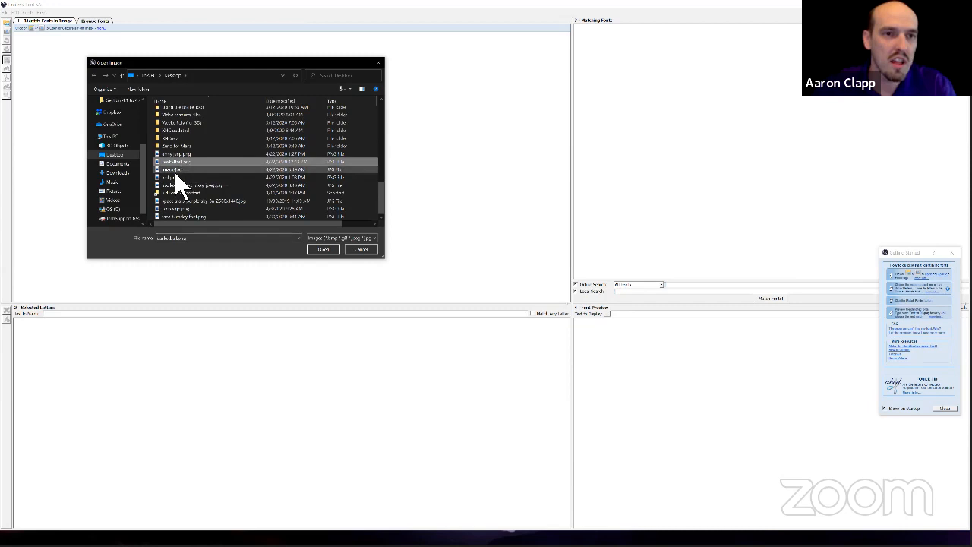
{"action": "left_click", "coordinate": [173, 169]}
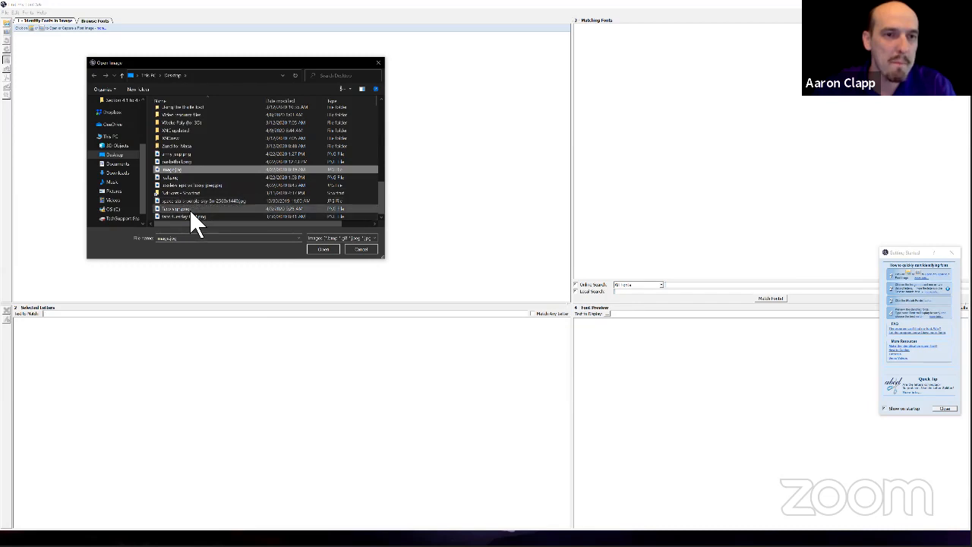
{"action": "left_click", "coordinate": [180, 161]}
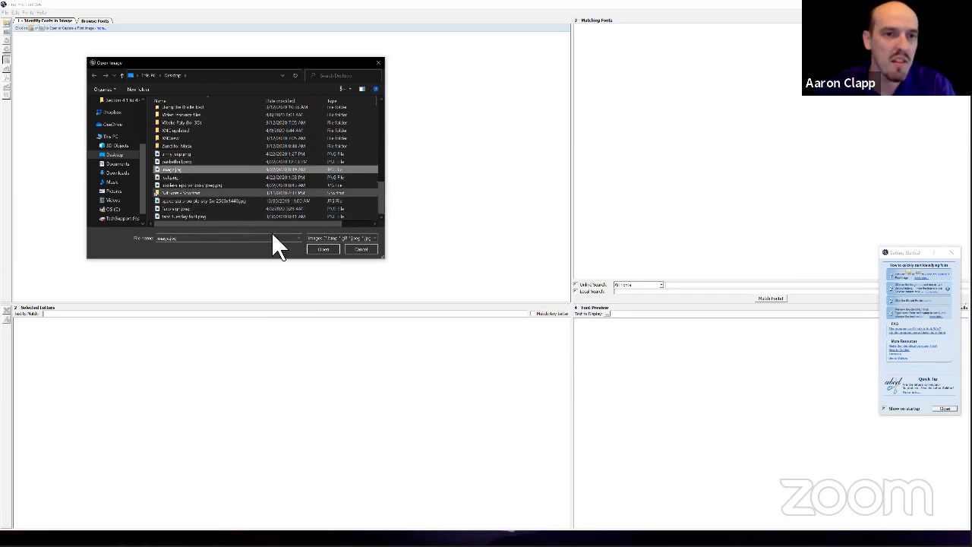
{"action": "left_click", "coordinate": [323, 250]}
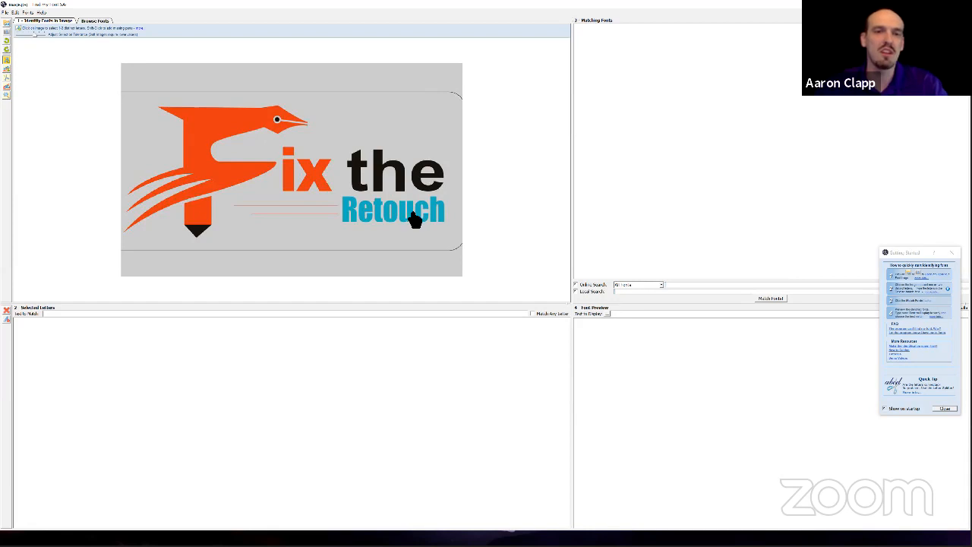
Pick out the letters R, e and t of the word "Retouch" in the logo as the letters for font matching.
{"action": "scroll", "coordinate": [417, 227], "scroll_direction": "up", "scroll_amount": 1}
{"action": "scroll", "coordinate": [417, 226], "scroll_direction": "up", "scroll_amount": 3}
{"action": "scroll", "coordinate": [285, 196], "scroll_direction": "down", "scroll_amount": 2}
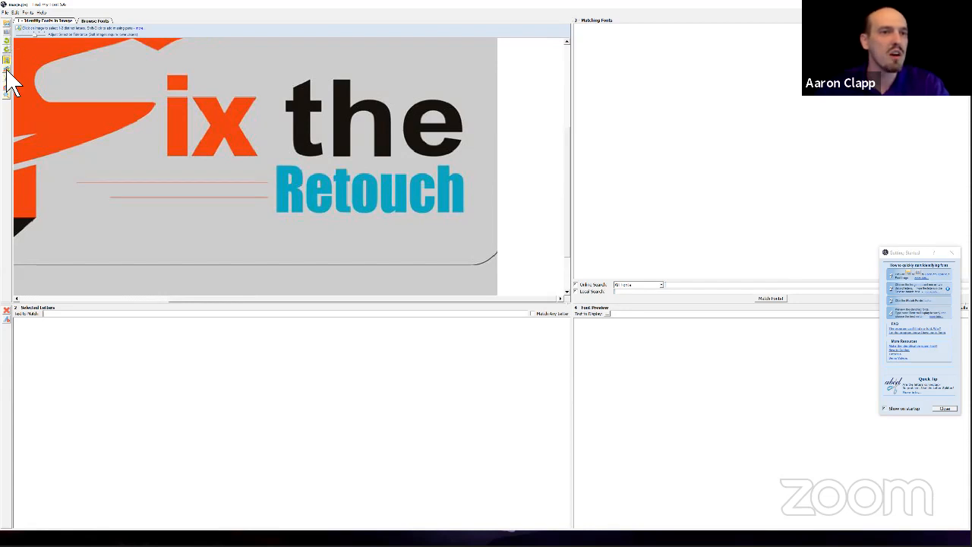
{"action": "left_click", "coordinate": [289, 197]}
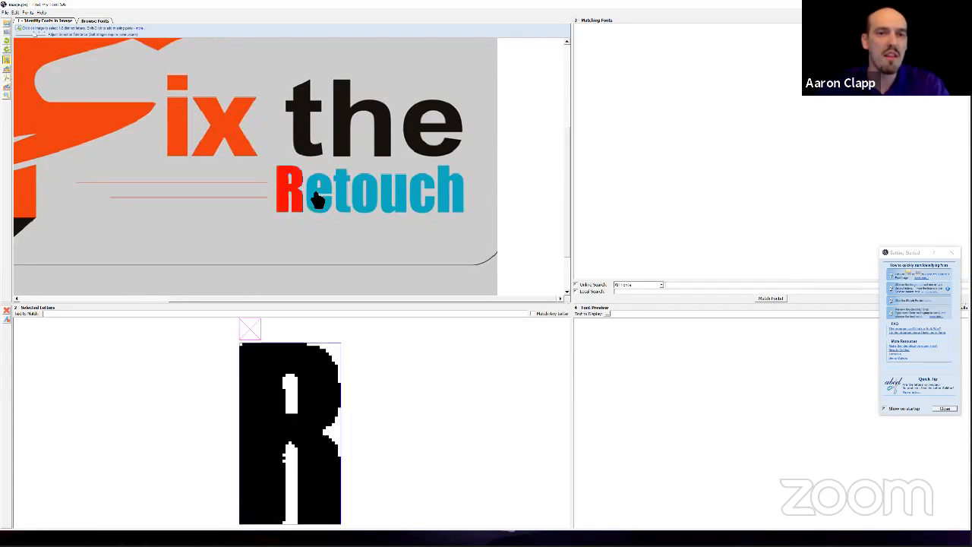
{"action": "left_click", "coordinate": [334, 199]}
{"action": "left_click", "coordinate": [357, 201]}
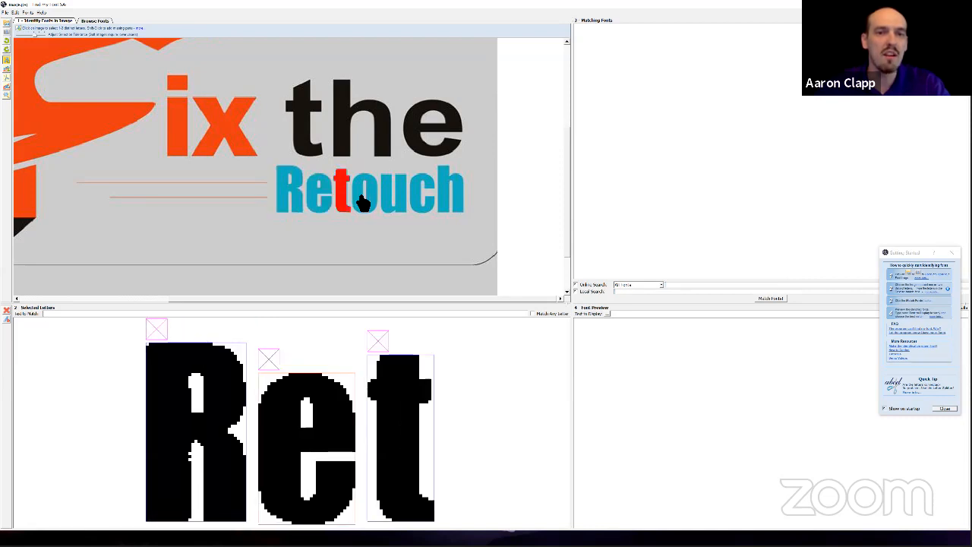
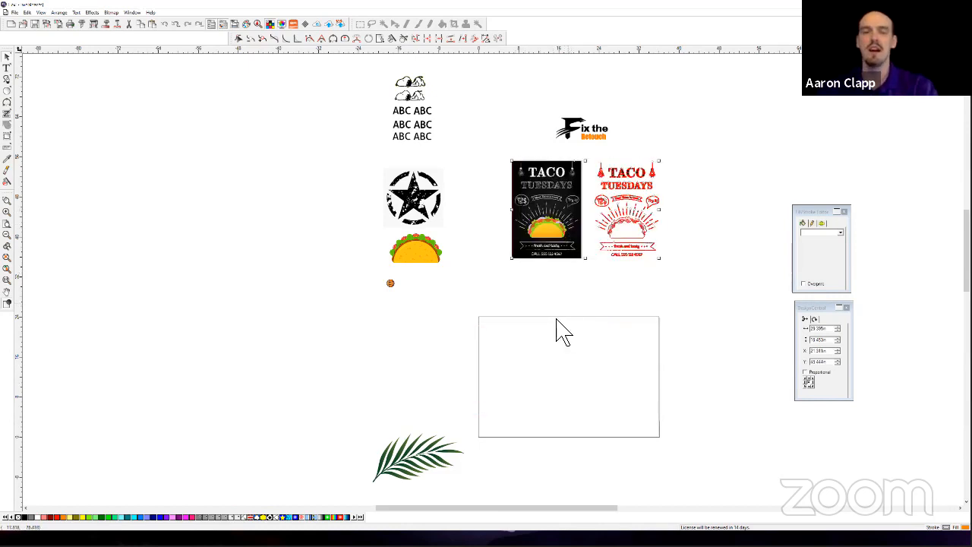
Deselect the Taco Tuesdays artwork, select the taco bitmap below the star and open Color Vectorization for it.
{"action": "left_click", "coordinate": [425, 304]}
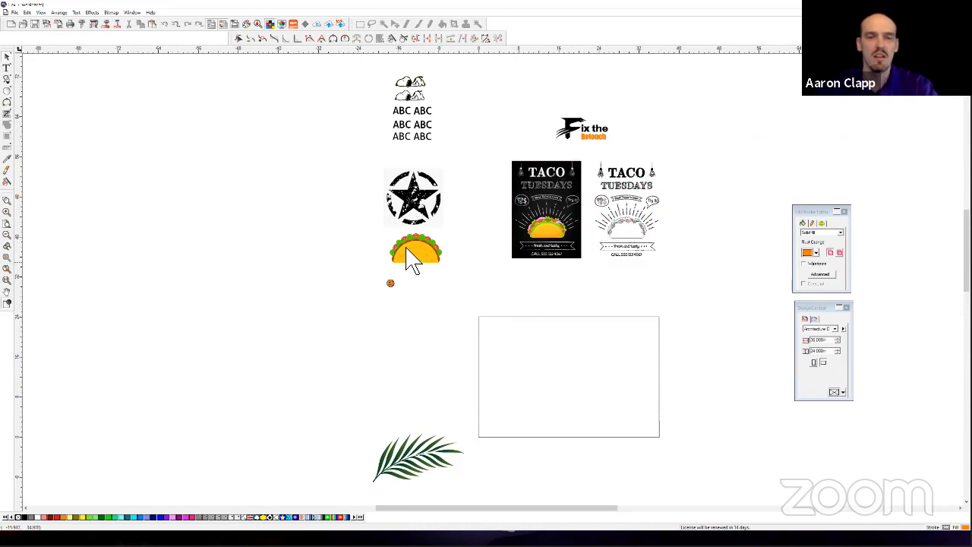
{"action": "scroll", "coordinate": [410, 259], "scroll_direction": "up", "scroll_amount": 2}
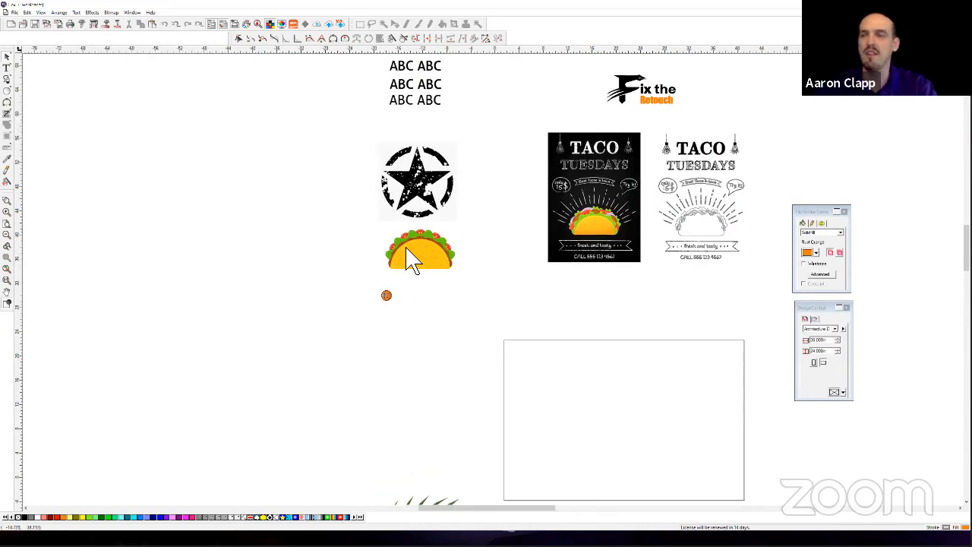
{"action": "scroll", "coordinate": [410, 258], "scroll_direction": "up", "scroll_amount": 4}
{"action": "left_click", "coordinate": [437, 257]}
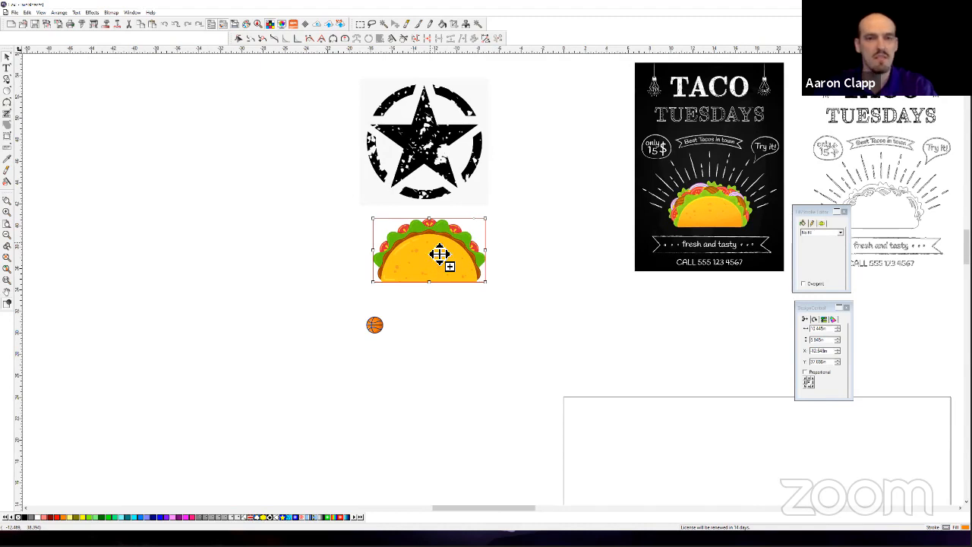
{"action": "scroll", "coordinate": [440, 254], "scroll_direction": "up", "scroll_amount": 3}
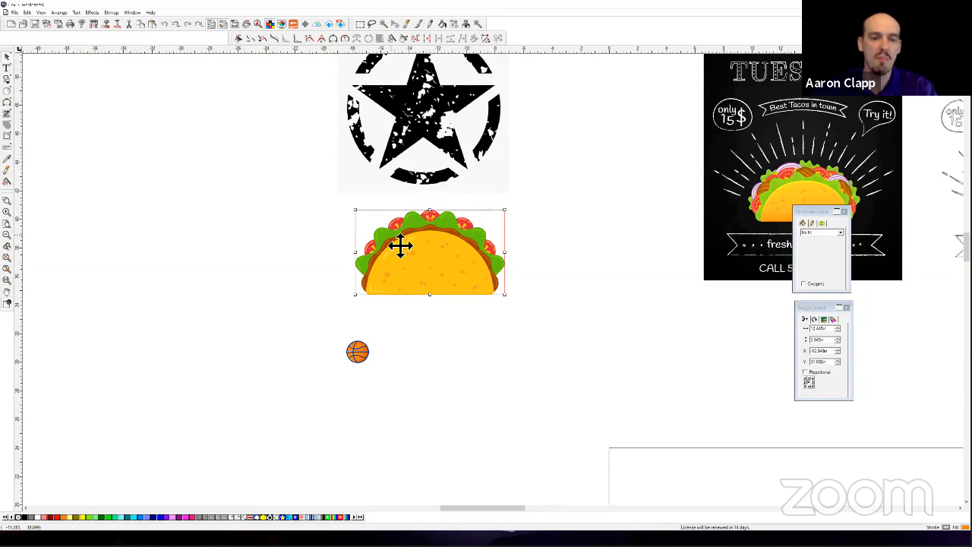
{"action": "scroll", "coordinate": [401, 247], "scroll_direction": "up", "scroll_amount": 2}
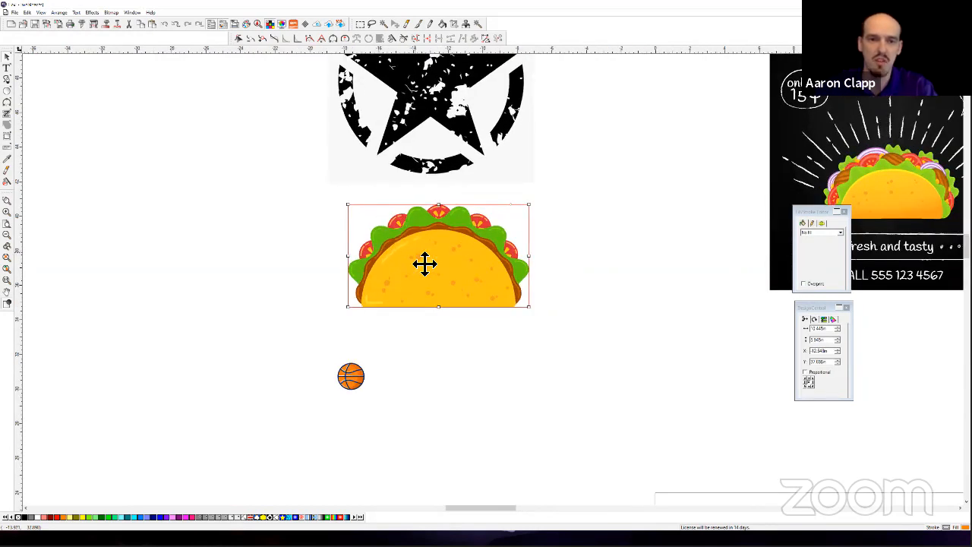
{"action": "left_click", "coordinate": [133, 13]}
{"action": "mouse_move", "coordinate": [113, 14]}
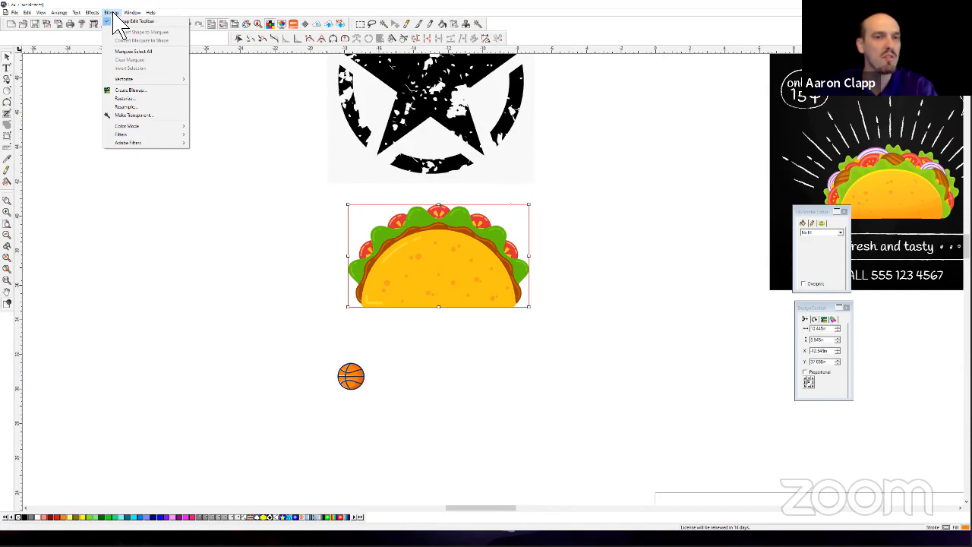
{"action": "mouse_move", "coordinate": [129, 79]}
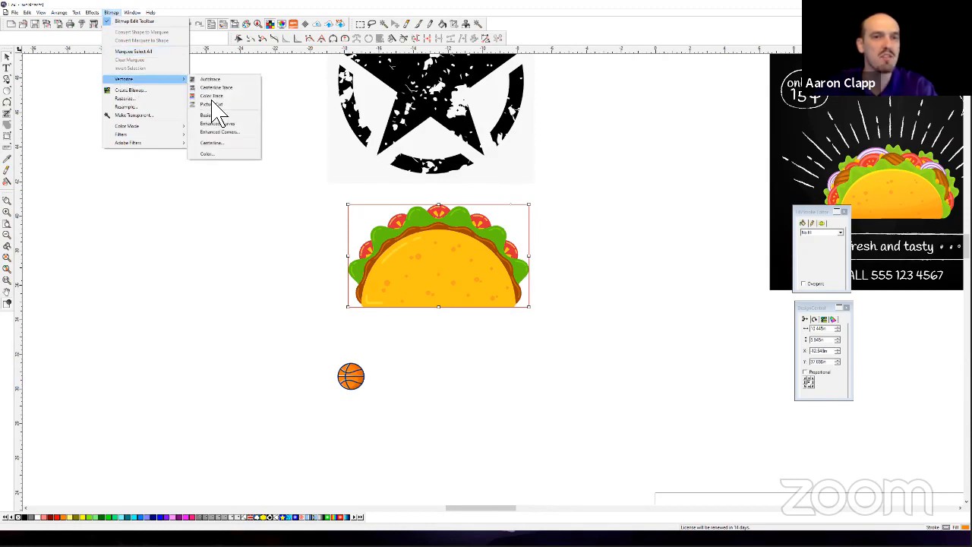
{"action": "left_click", "coordinate": [209, 156]}
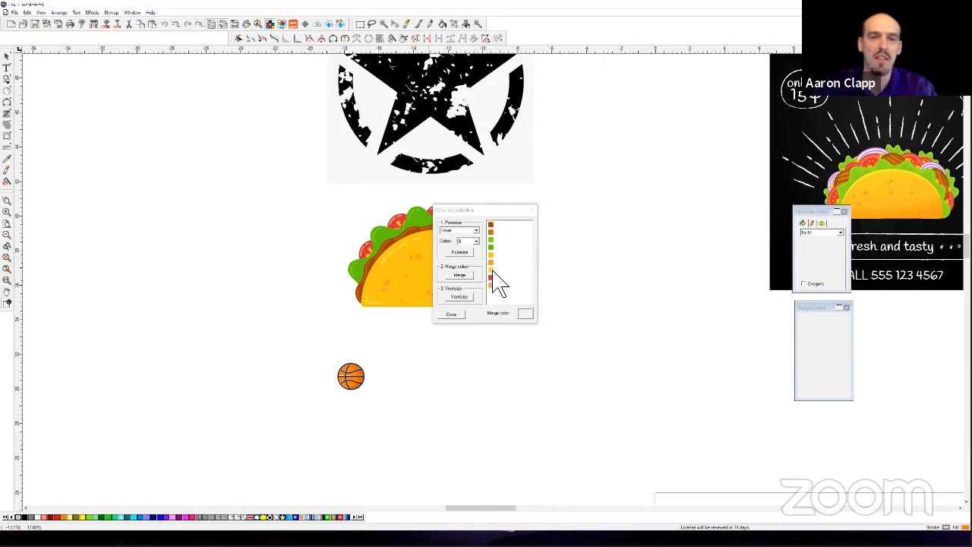
Vectorize the taco bitmap in color, keeping Smart posterizing with 8 colors.
{"action": "left_click", "coordinate": [477, 241]}
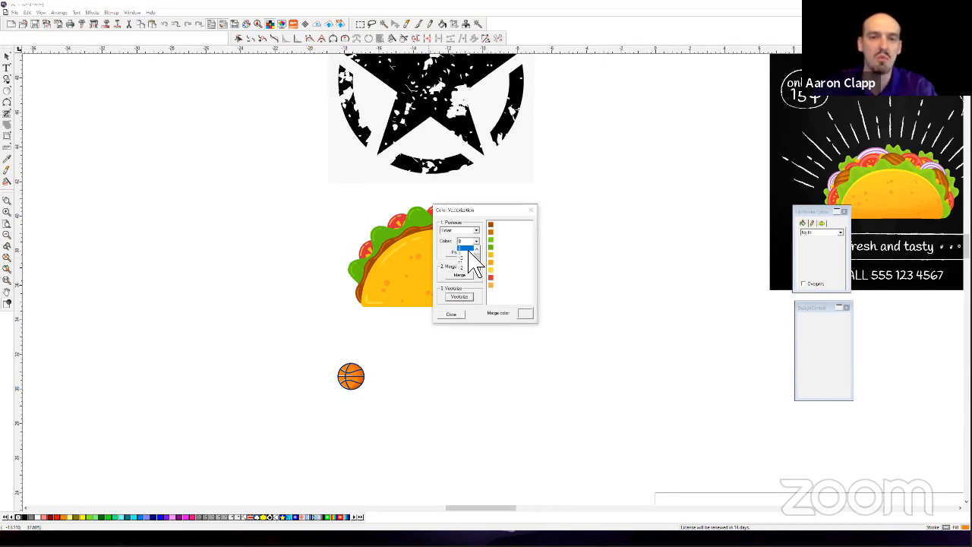
{"action": "left_click", "coordinate": [469, 253]}
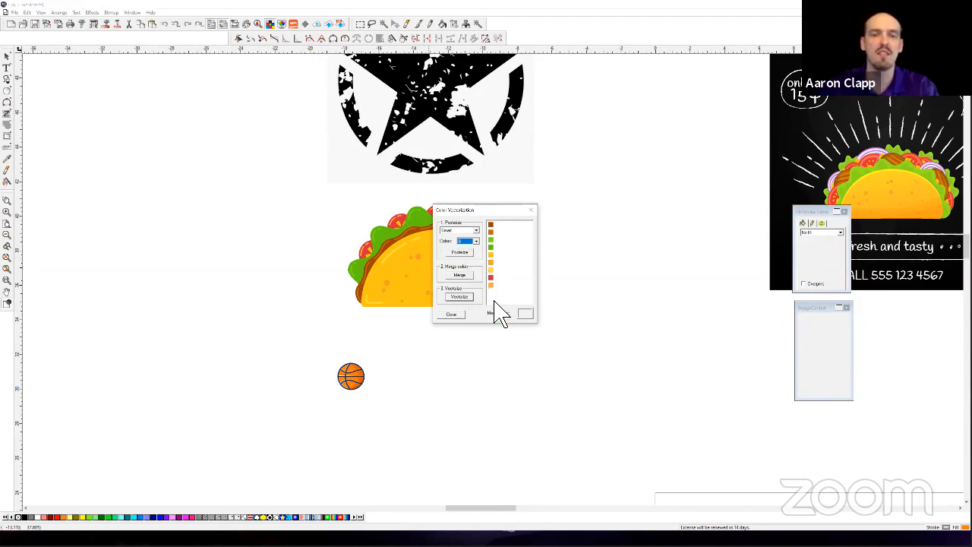
{"action": "left_click", "coordinate": [460, 297]}
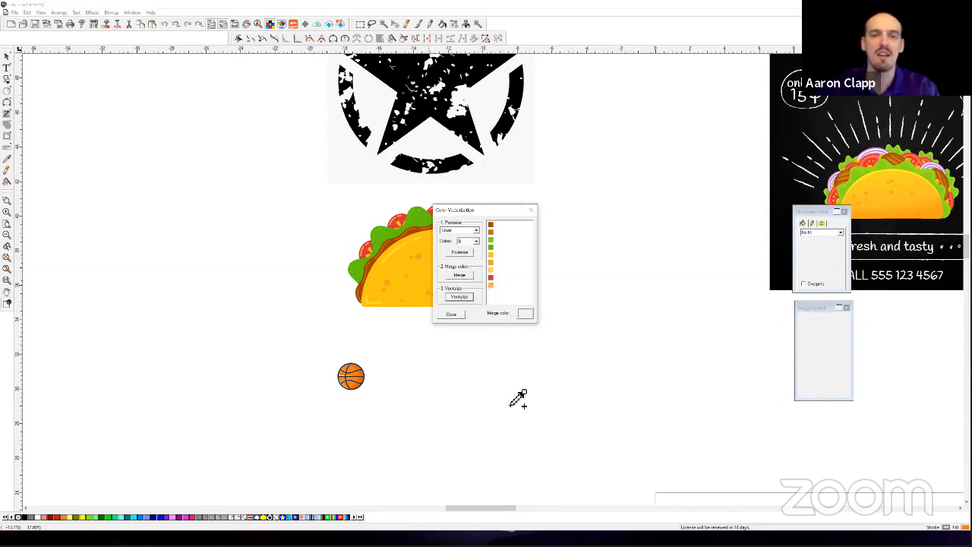
{"action": "right_click", "coordinate": [593, 313]}
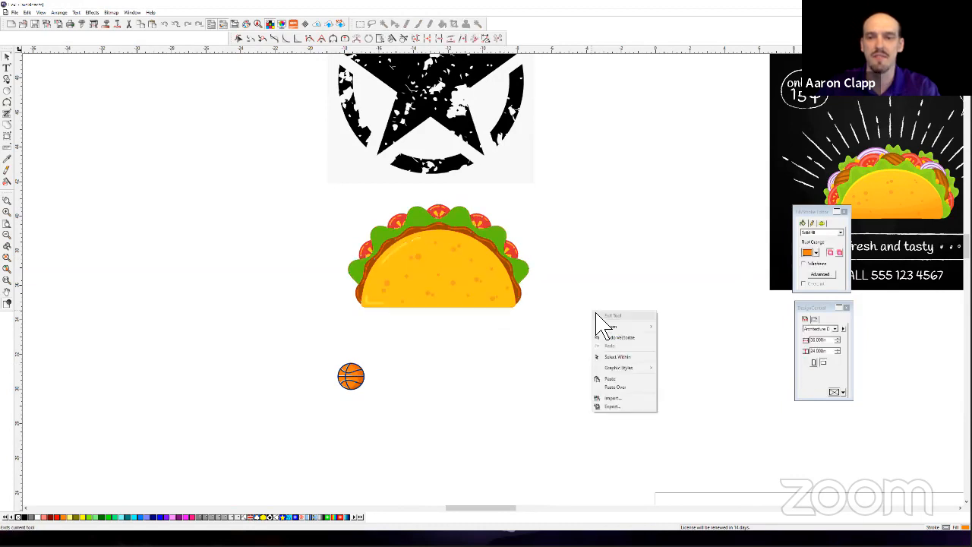
{"action": "left_click", "coordinate": [586, 293]}
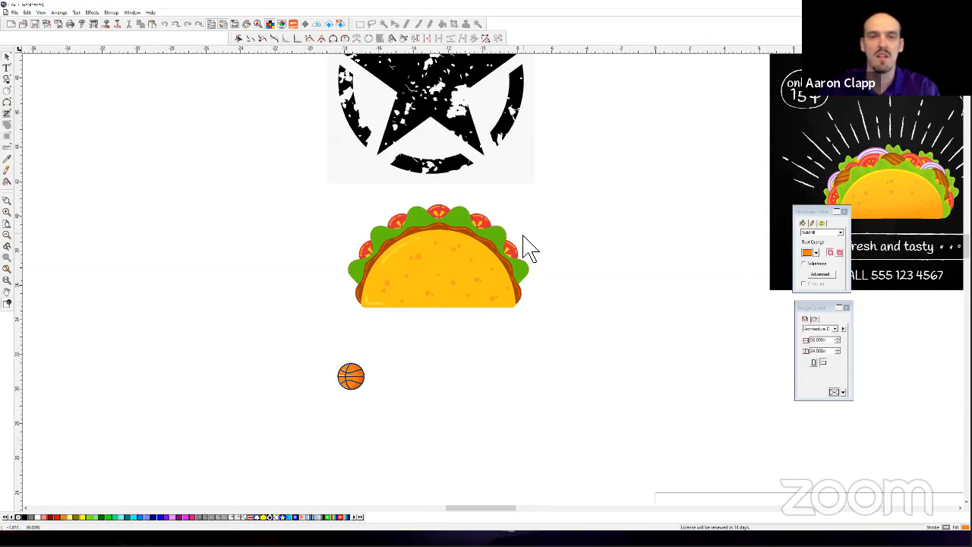
Select the vectorized taco's shell, select all its shapes together, examine the traced outlines up close and deselect them.
{"action": "left_click", "coordinate": [456, 271]}
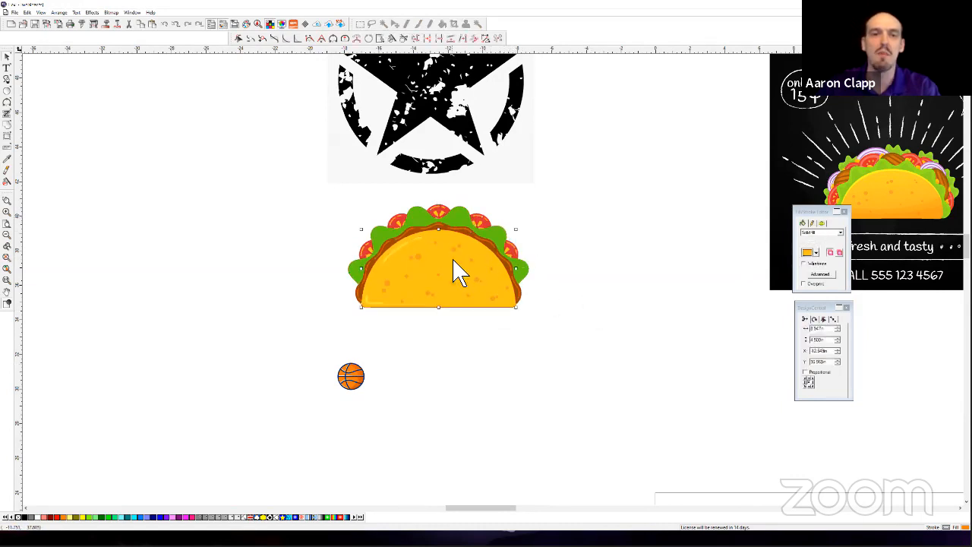
{"action": "left_click", "coordinate": [560, 263]}
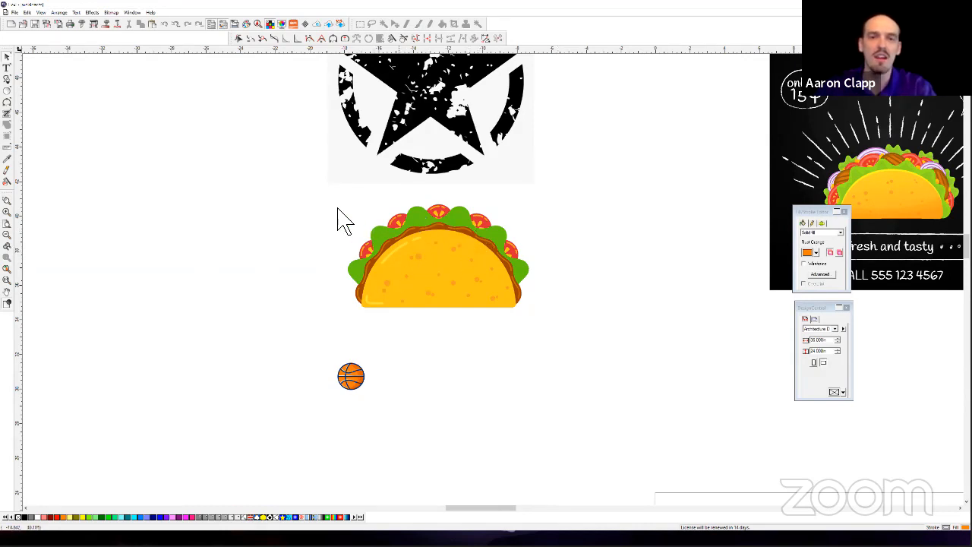
{"action": "left_click_drag", "start_coordinate": [524, 294], "coordinate": [572, 327]}
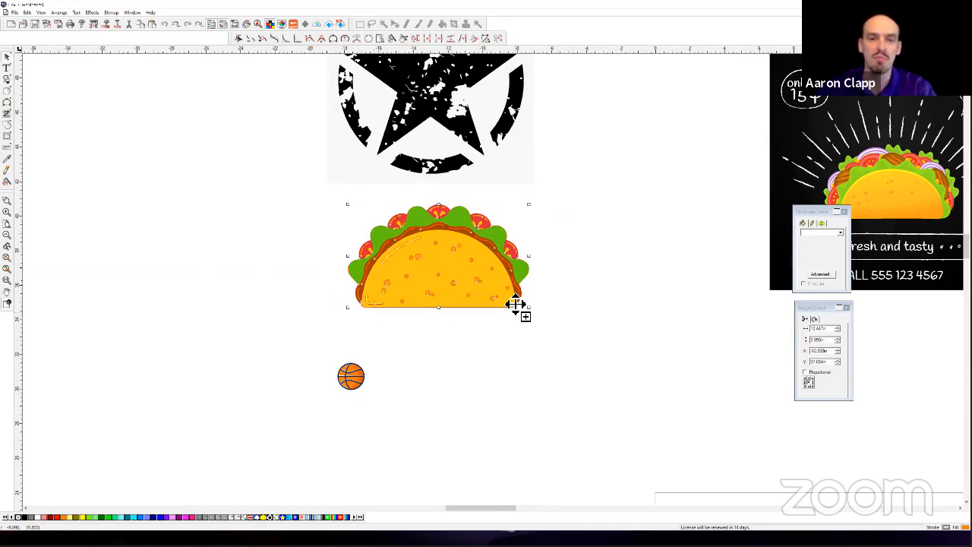
{"action": "scroll", "coordinate": [481, 299], "scroll_direction": "up", "scroll_amount": 2}
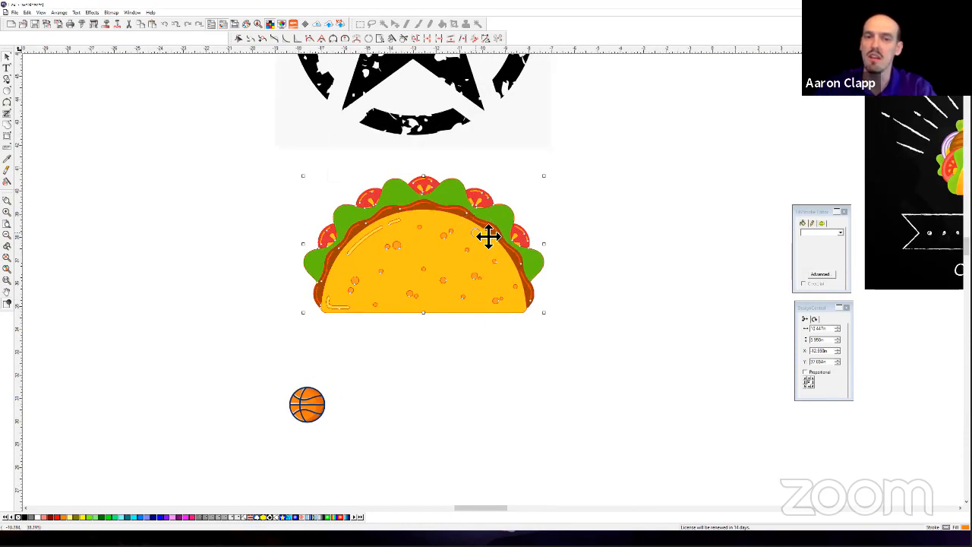
{"action": "scroll", "coordinate": [373, 297], "scroll_direction": "up", "scroll_amount": 1}
{"action": "scroll", "coordinate": [441, 385], "scroll_direction": "up", "scroll_amount": 1}
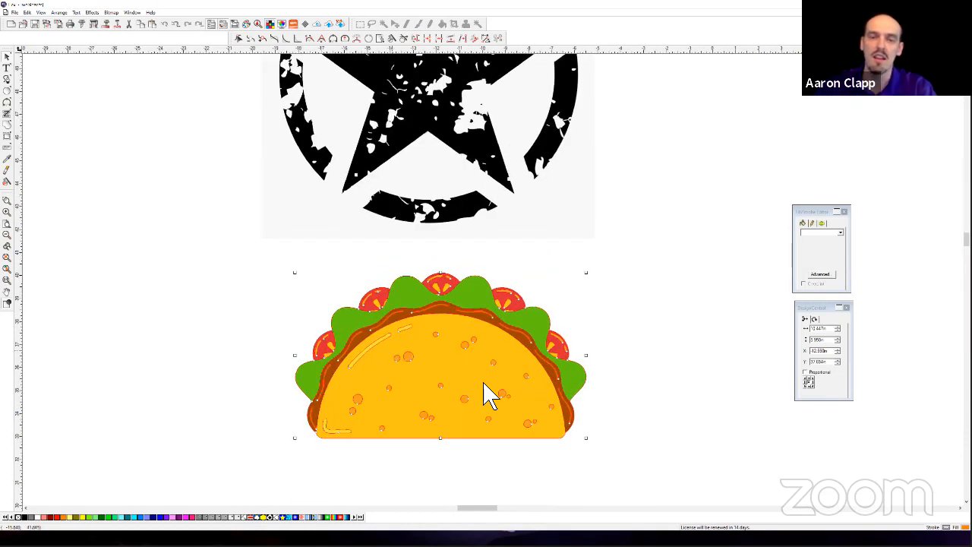
{"action": "scroll", "coordinate": [489, 397], "scroll_direction": "up", "scroll_amount": 1}
{"action": "scroll", "coordinate": [494, 411], "scroll_direction": "up", "scroll_amount": 1}
{"action": "scroll", "coordinate": [501, 383], "scroll_direction": "down", "scroll_amount": 2}
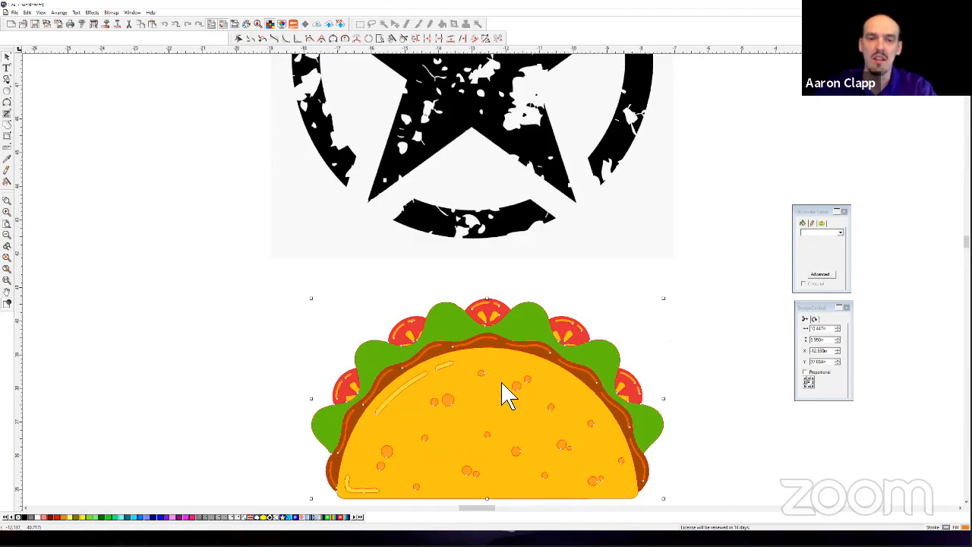
{"action": "left_click", "coordinate": [296, 315]}
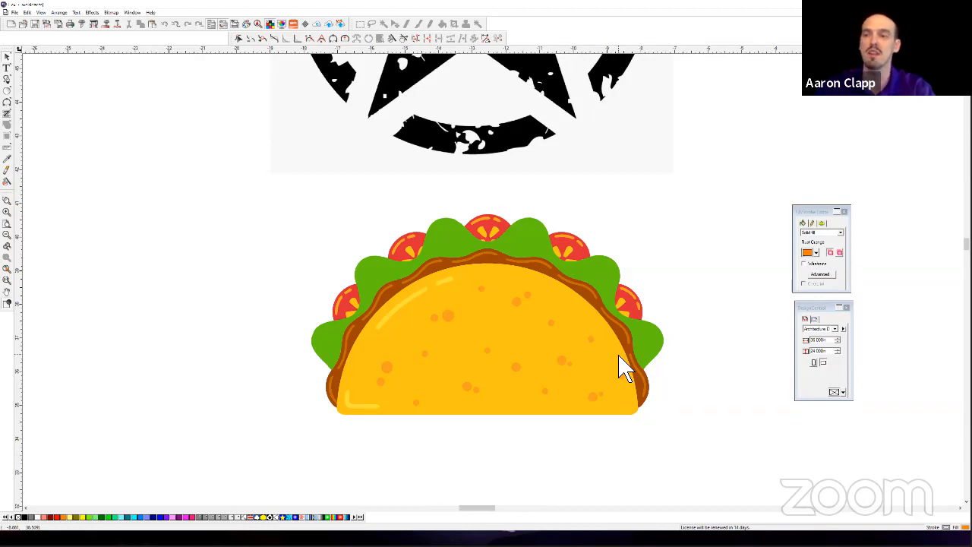
Move the basketball bitmap sideways so it sits beneath the middle of the taco.
{"action": "scroll", "coordinate": [570, 307], "scroll_direction": "down", "scroll_amount": 1}
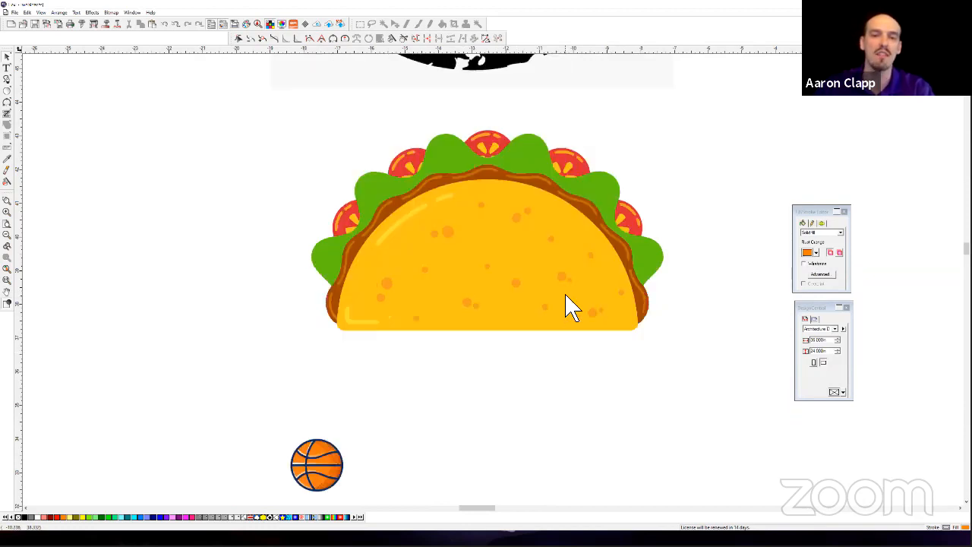
{"action": "scroll", "coordinate": [570, 307], "scroll_direction": "down", "scroll_amount": 2}
{"action": "left_click_drag", "start_coordinate": [272, 252], "coordinate": [417, 369]}
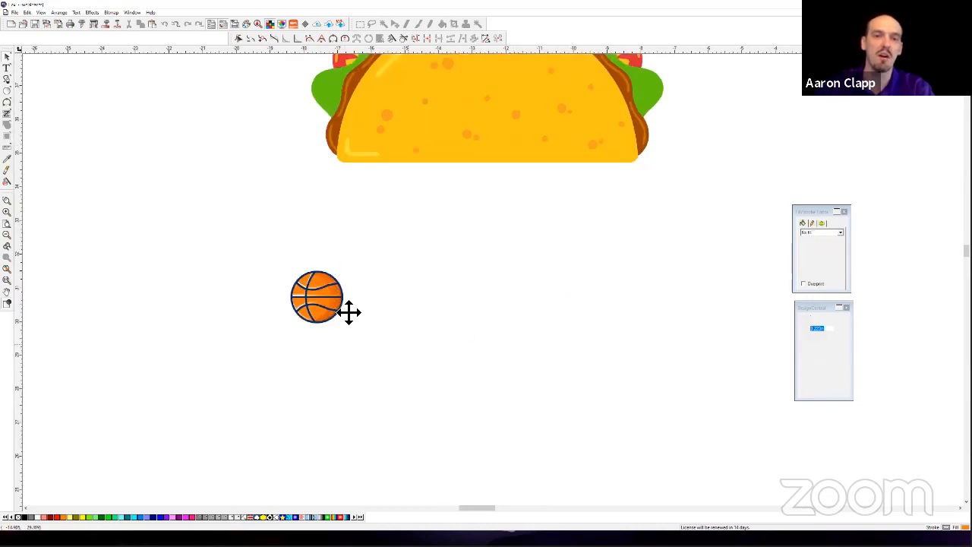
{"action": "left_click_drag", "start_coordinate": [348, 311], "coordinate": [536, 325]}
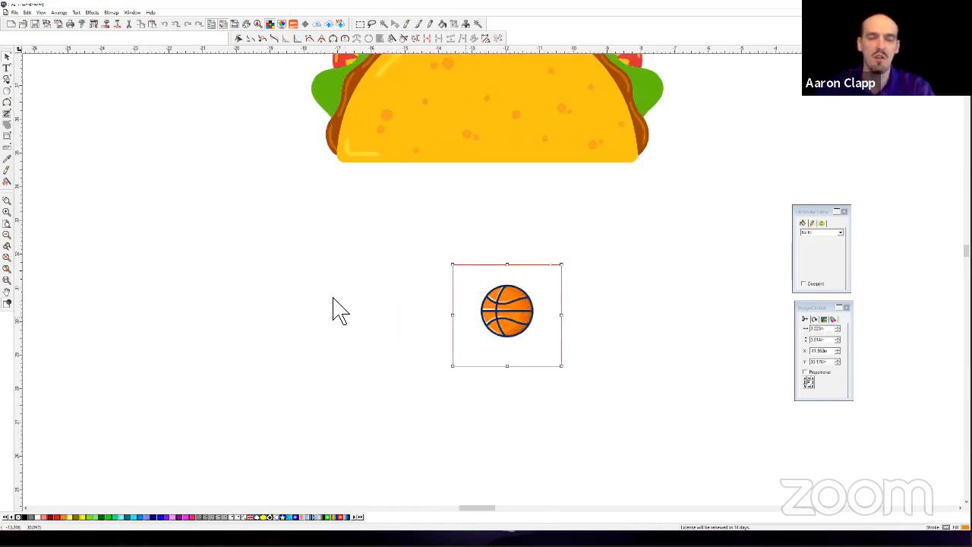
{"action": "scroll", "coordinate": [167, 285], "scroll_direction": "down", "scroll_amount": 3}
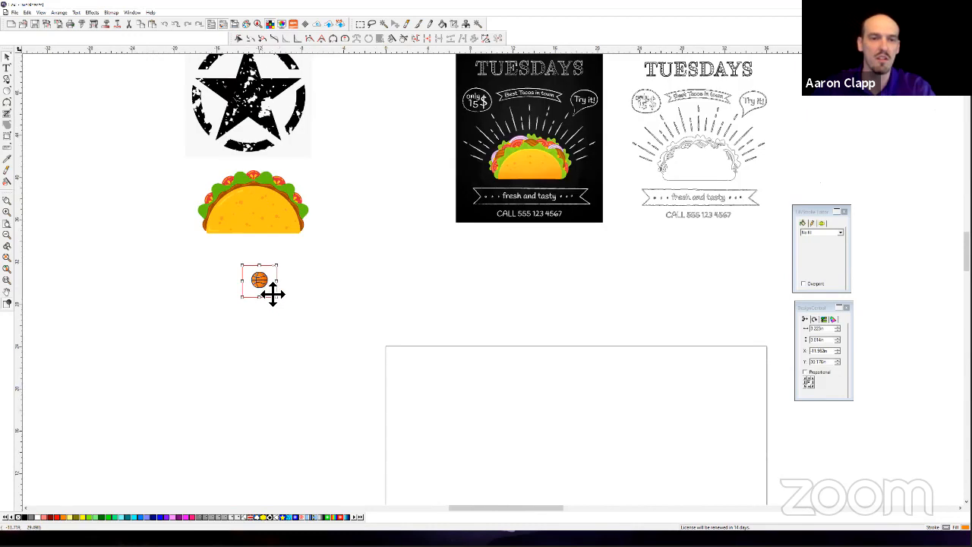
Place a copy of the basketball bitmap on the blank page and shift the copy sideways.
{"action": "left_click_drag", "start_coordinate": [269, 289], "coordinate": [570, 445]}
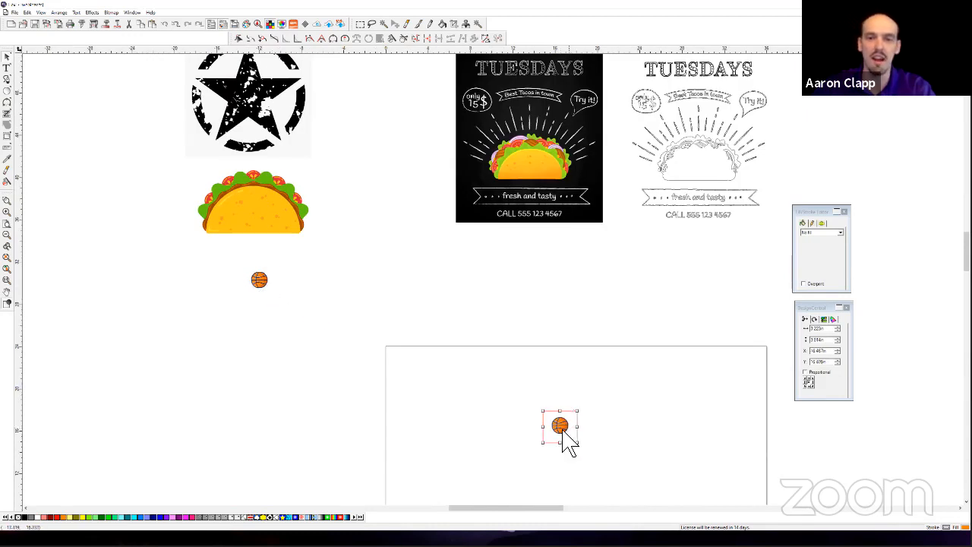
{"action": "left_click", "coordinate": [7, 211]}
{"action": "left_click_drag", "start_coordinate": [491, 384], "coordinate": [609, 453]}
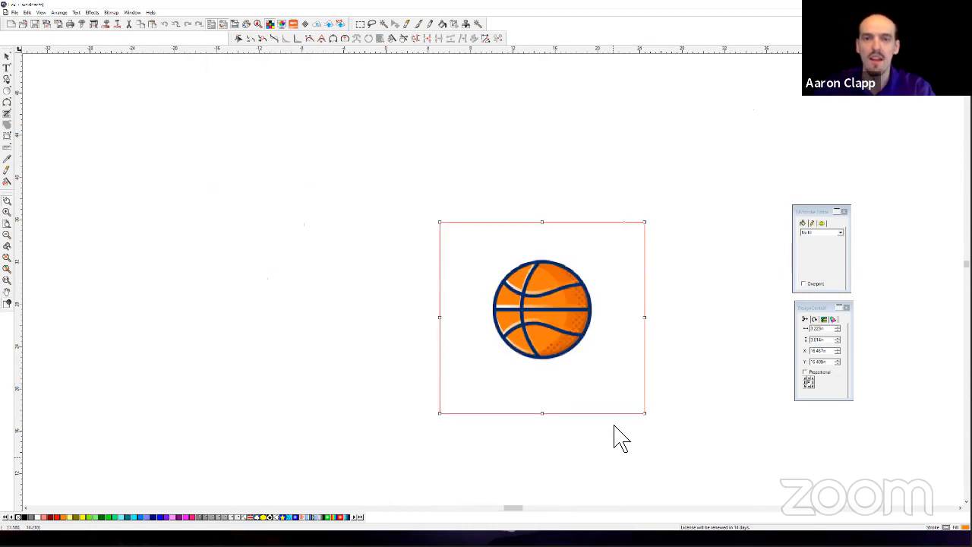
{"action": "scroll", "coordinate": [642, 343], "scroll_direction": "up", "scroll_amount": 2}
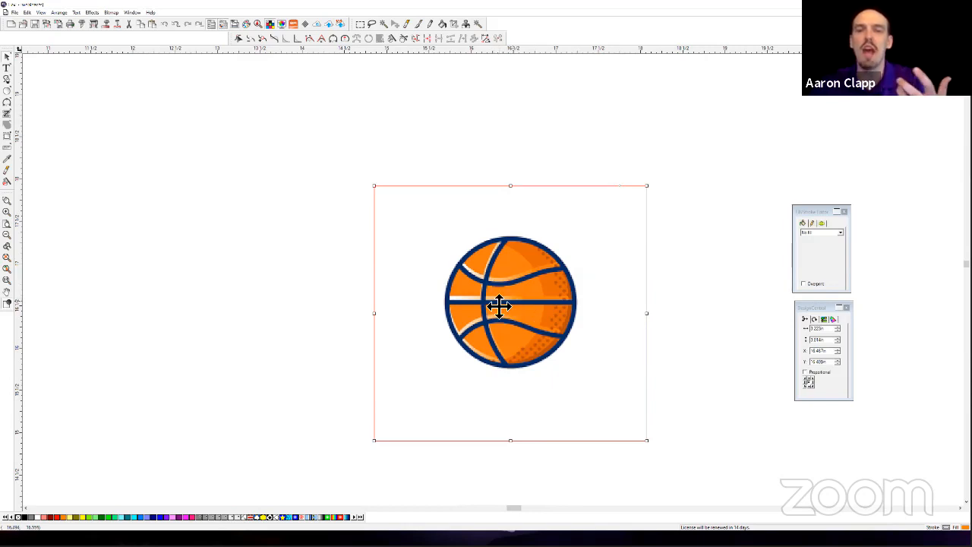
{"action": "left_click_drag", "start_coordinate": [497, 304], "coordinate": [325, 300]}
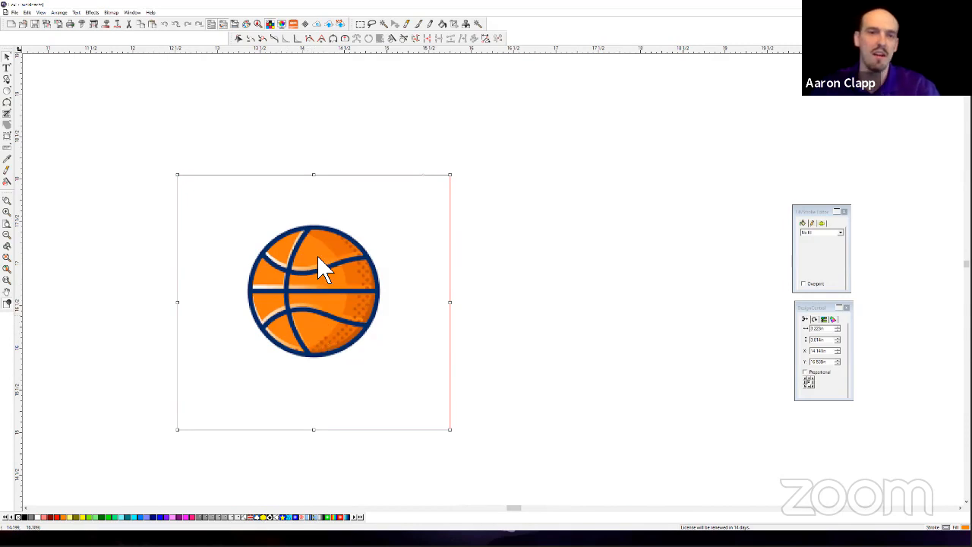
Run Color Trace on an area enclosing the basketball copy, apply it and exit the tracing tool.
{"action": "left_click", "coordinate": [112, 13]}
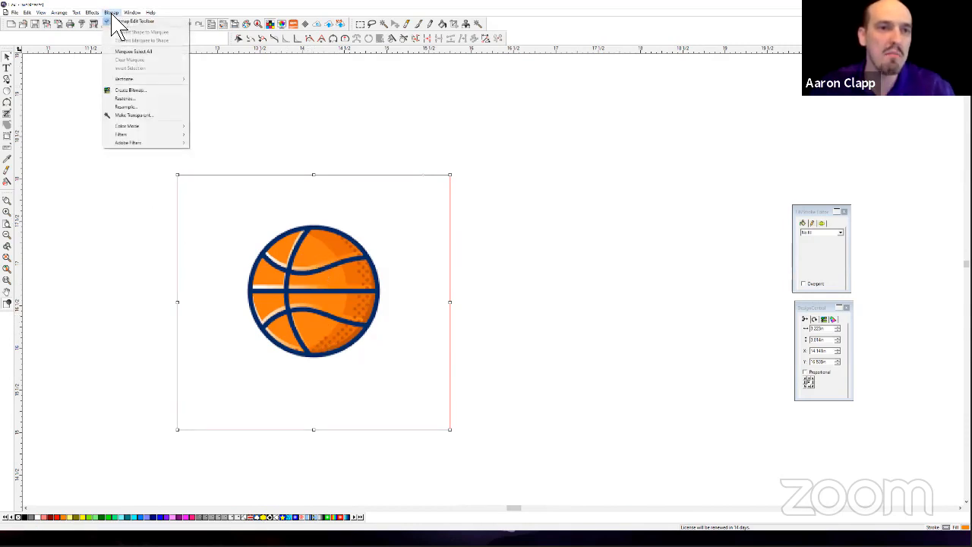
{"action": "mouse_move", "coordinate": [137, 79]}
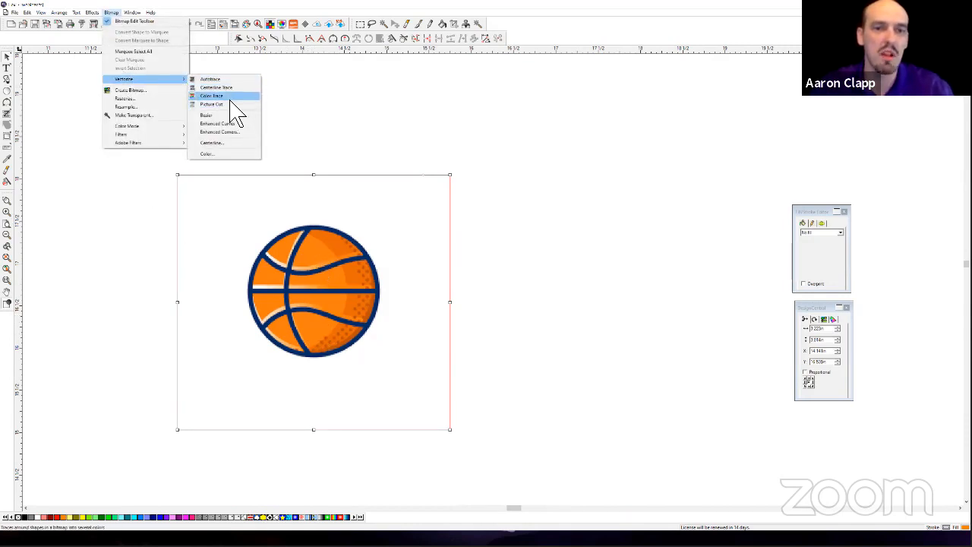
{"action": "left_click", "coordinate": [228, 97]}
{"action": "mouse_move", "coordinate": [222, 180]}
{"action": "left_mouse_down"}
{"action": "mouse_move", "coordinate": [456, 375]}
{"action": "mouse_move", "coordinate": [450, 395]}
{"action": "left_mouse_up"}
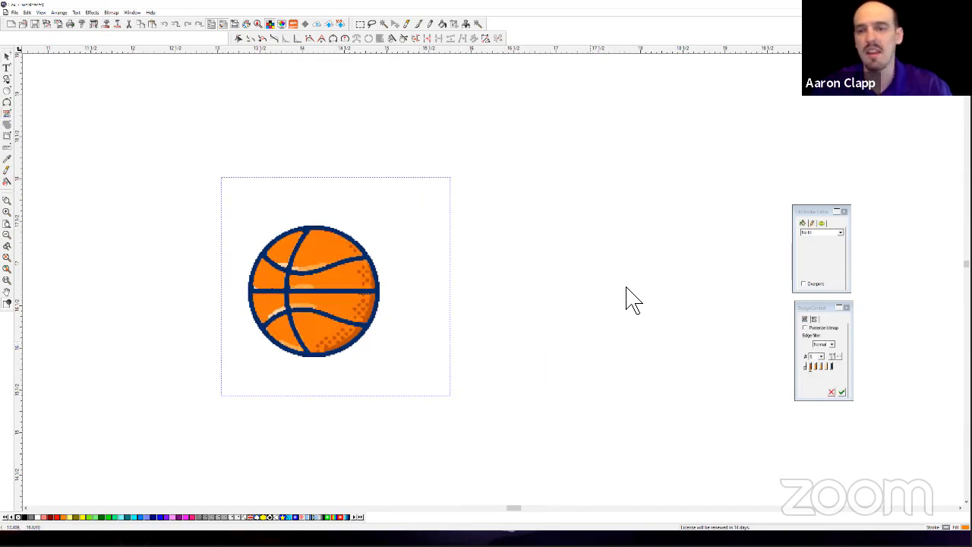
{"action": "left_click", "coordinate": [843, 393]}
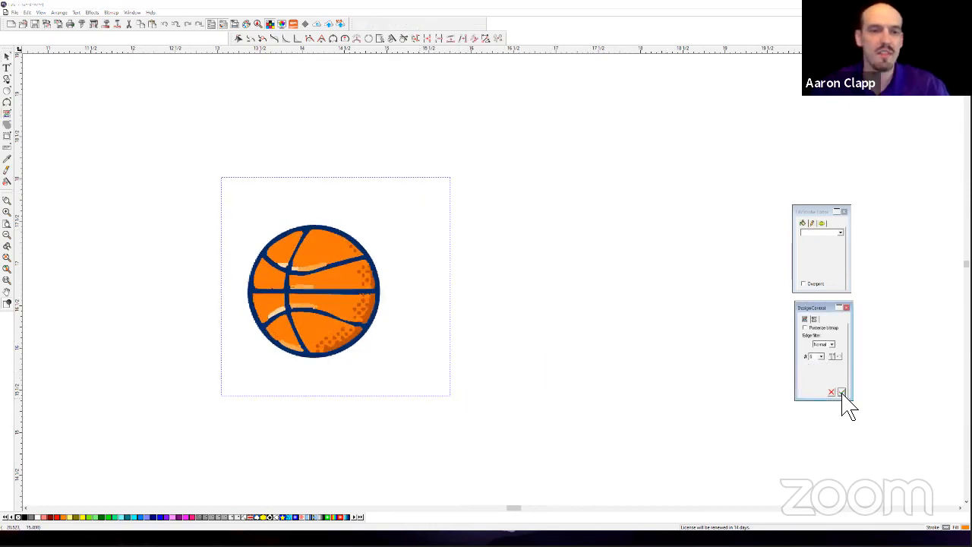
{"action": "right_click", "coordinate": [493, 257]}
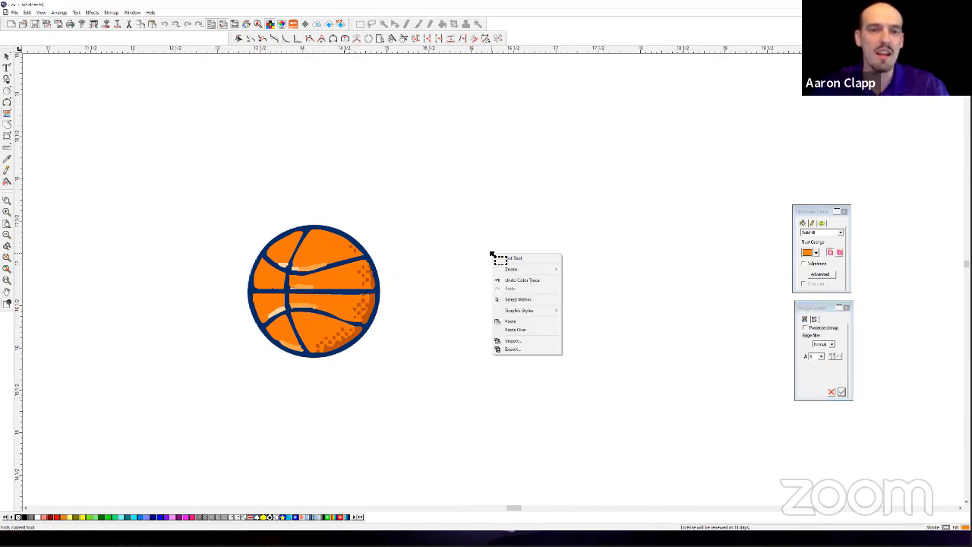
{"action": "left_click", "coordinate": [498, 257]}
Move the basketball bitmap sideways off its color trace and delete the traced basketball.
{"action": "left_click_drag", "start_coordinate": [393, 251], "coordinate": [643, 245]}
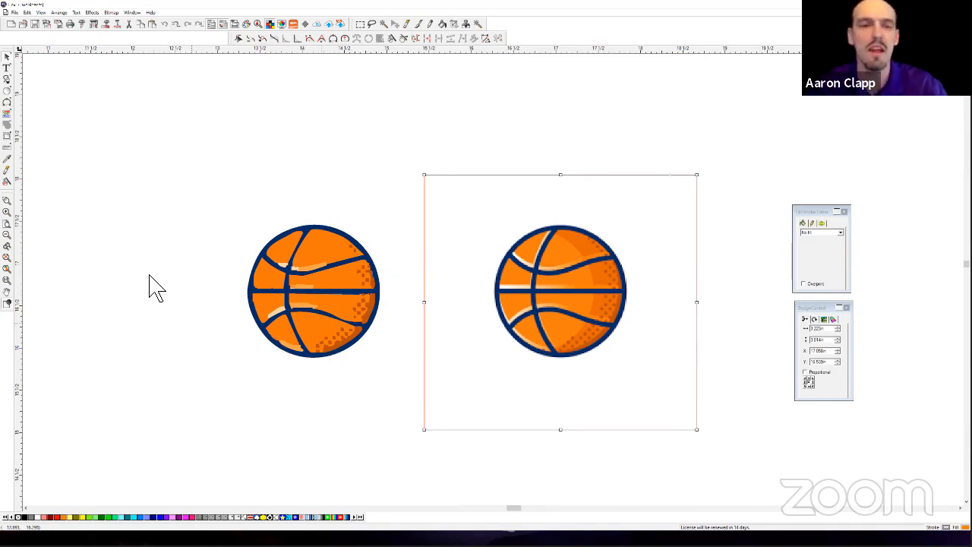
{"action": "left_click_drag", "start_coordinate": [210, 199], "coordinate": [393, 378]}
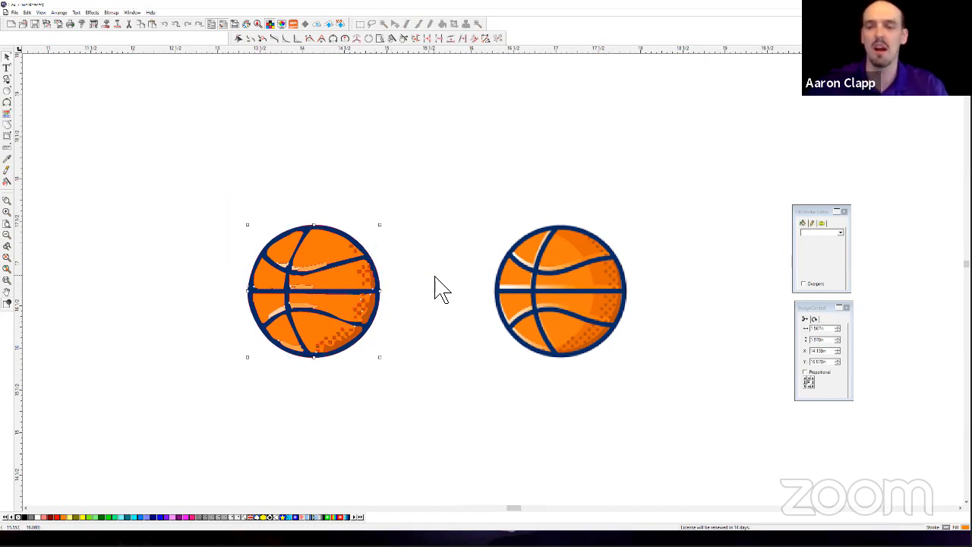
{"action": "key", "text": "Delete"}
Reposition the basketball bitmap, posterize it with Smart posterizing and 2 colors in Color Vectorization, then close the dialog.
{"action": "left_click_drag", "start_coordinate": [448, 224], "coordinate": [504, 251]}
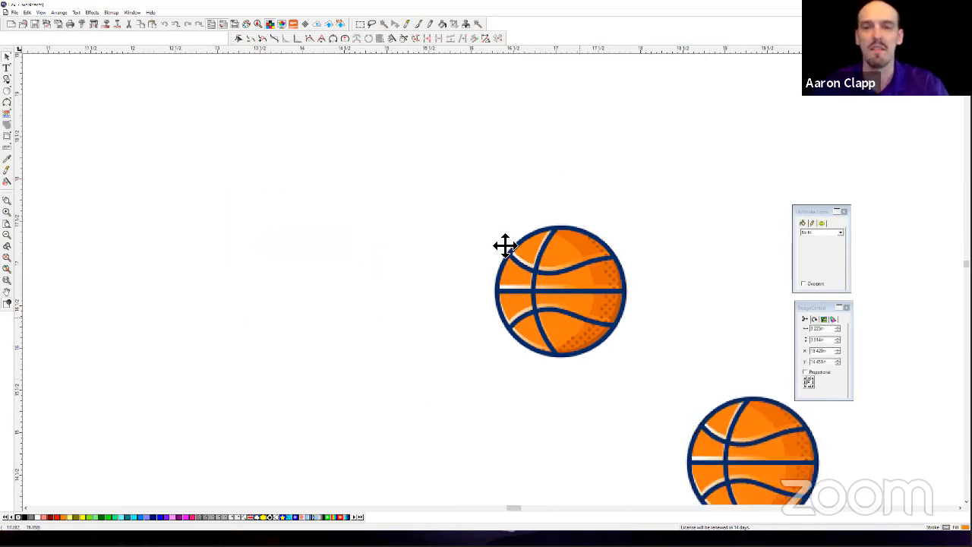
{"action": "left_click", "coordinate": [111, 12]}
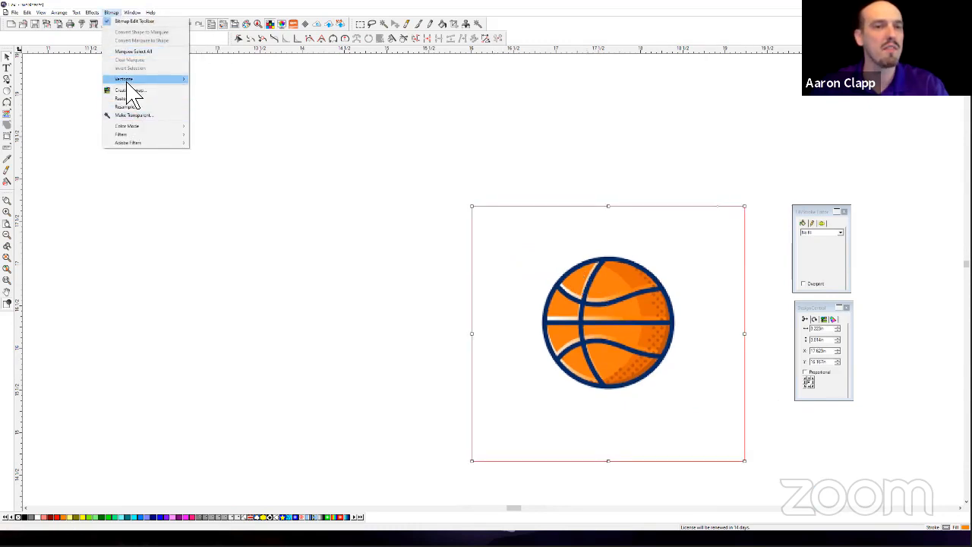
{"action": "mouse_move", "coordinate": [131, 80]}
{"action": "left_click", "coordinate": [208, 154]}
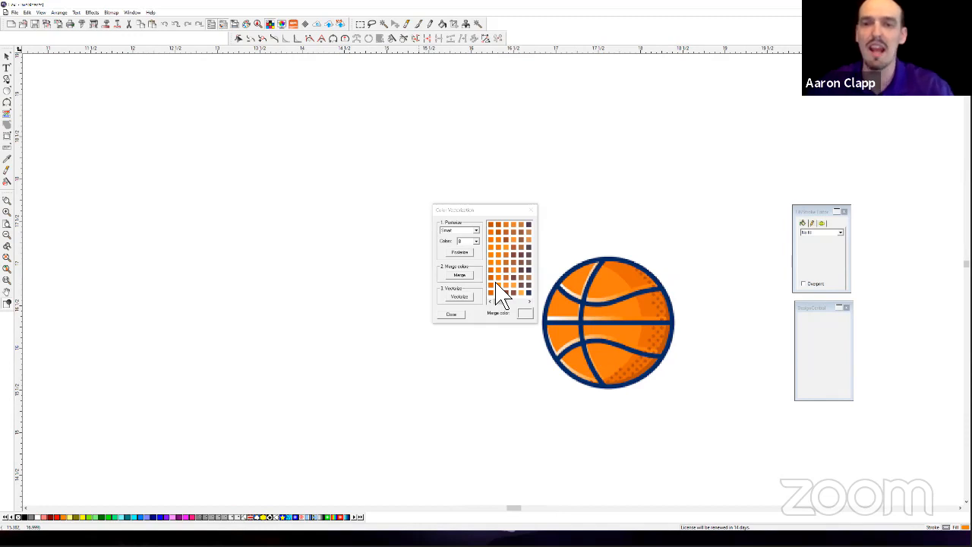
{"action": "left_click", "coordinate": [476, 241]}
{"action": "left_click", "coordinate": [478, 250]}
{"action": "left_click", "coordinate": [477, 250]}
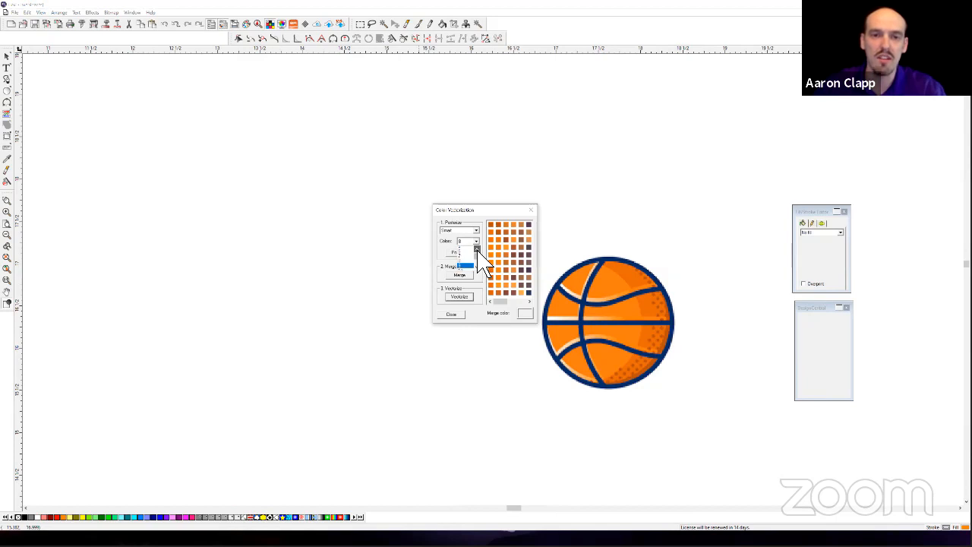
{"action": "left_click", "coordinate": [468, 256]}
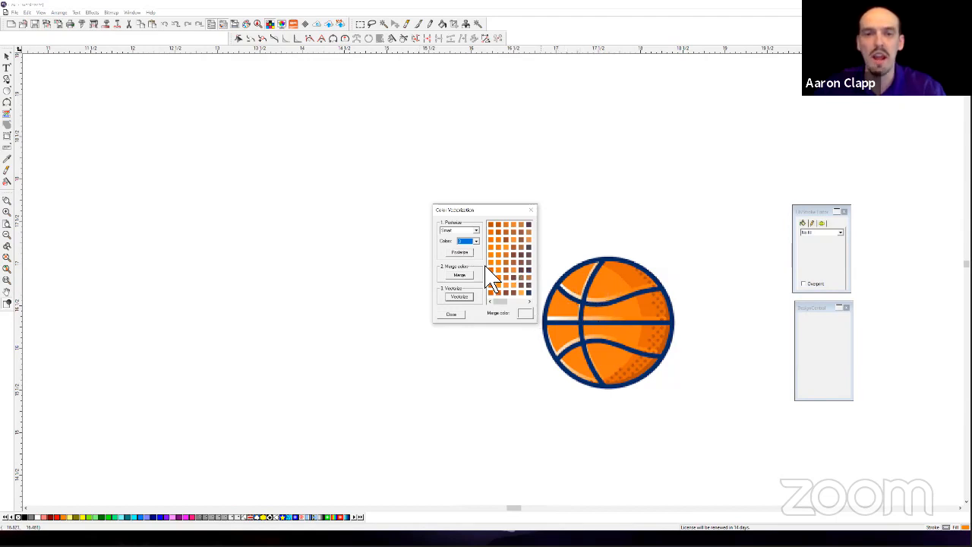
{"action": "left_click", "coordinate": [476, 242]}
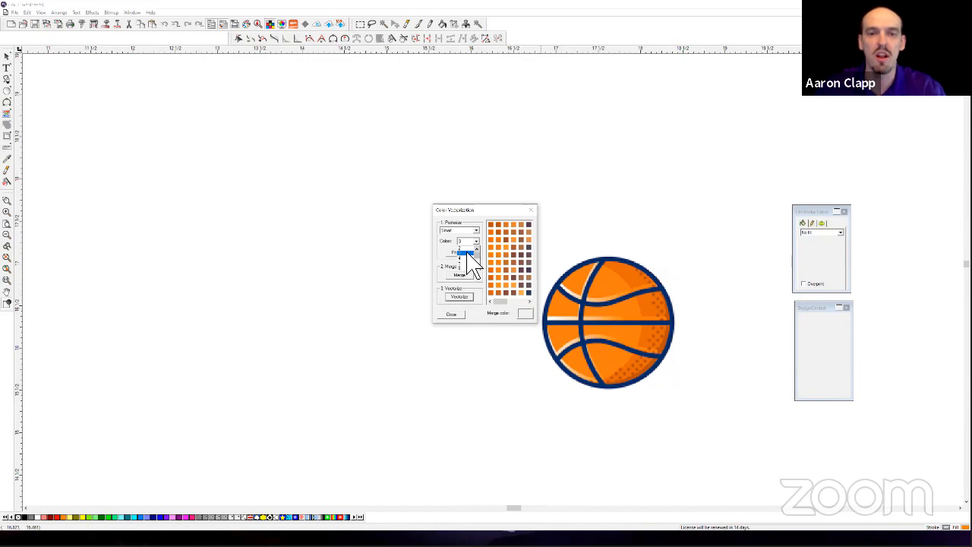
{"action": "left_click", "coordinate": [464, 248]}
{"action": "left_click", "coordinate": [460, 252]}
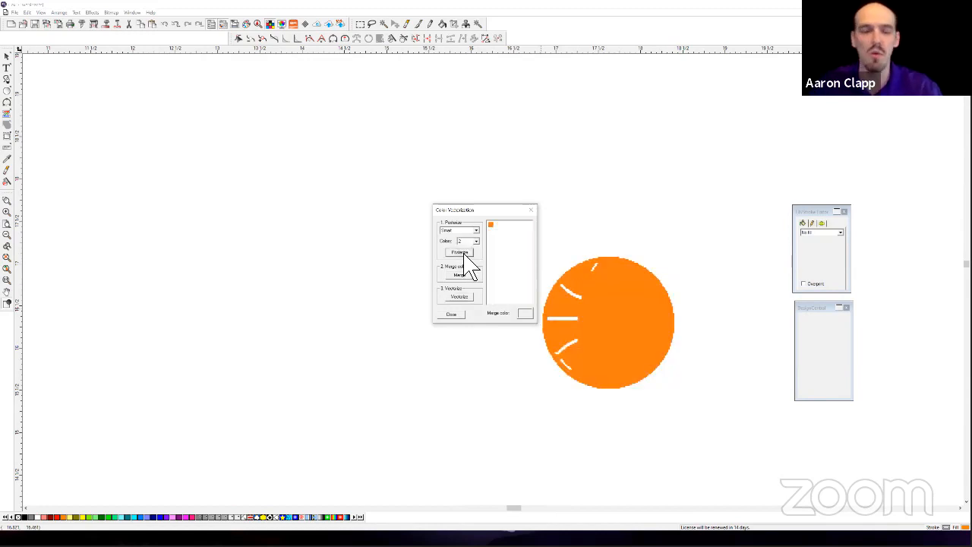
{"action": "left_click", "coordinate": [459, 315]}
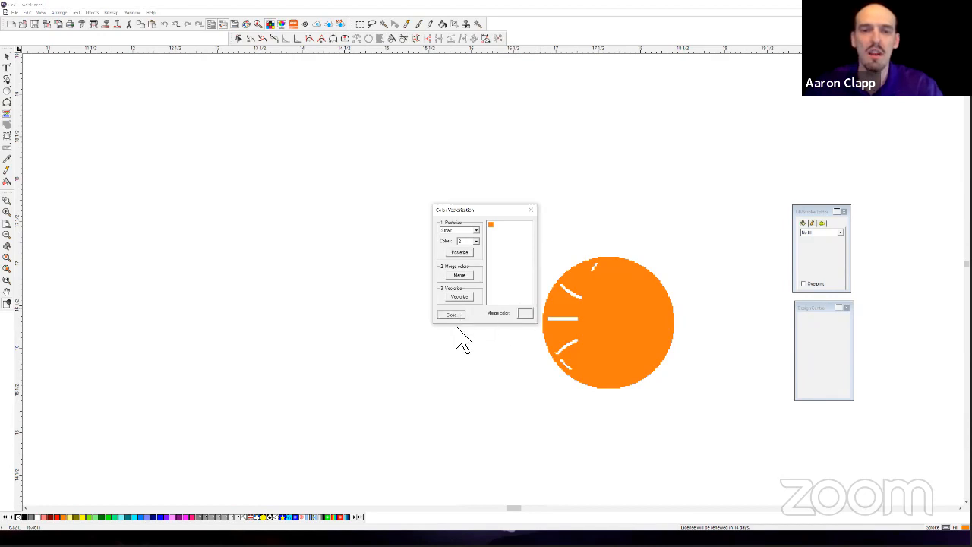
Delete the two-color posterized basketball from the page.
{"action": "scroll", "coordinate": [551, 286], "scroll_direction": "down", "scroll_amount": 2}
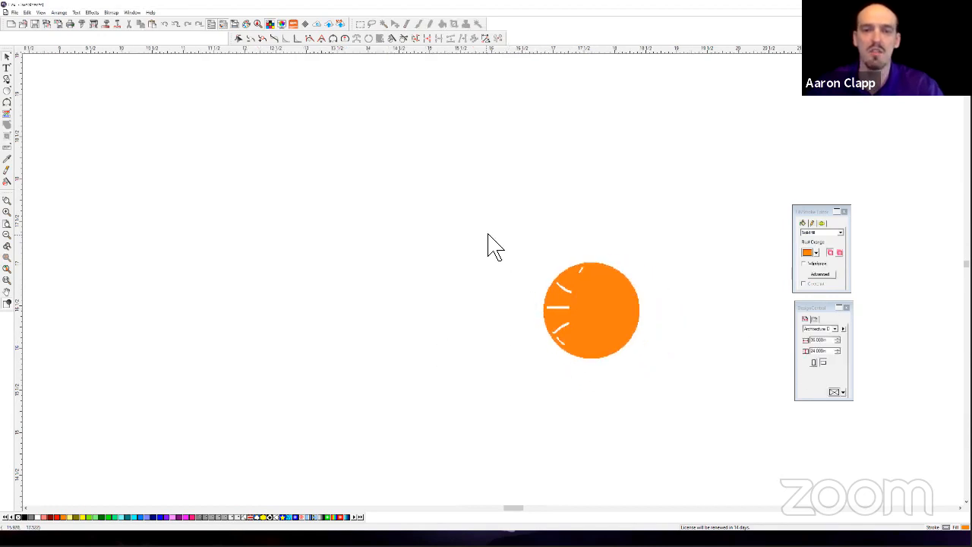
{"action": "left_click_drag", "start_coordinate": [483, 229], "coordinate": [688, 397]}
{"action": "key", "text": "Delete"}
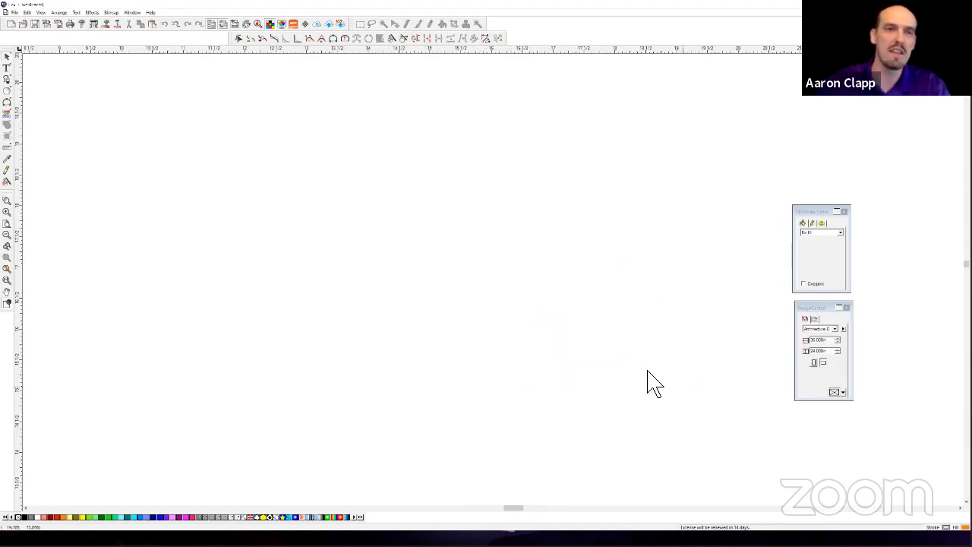
Copy the basketball bitmap from beneath the taco onto the blank page and select the copy.
{"action": "scroll", "coordinate": [529, 327], "scroll_direction": "down", "scroll_amount": 1}
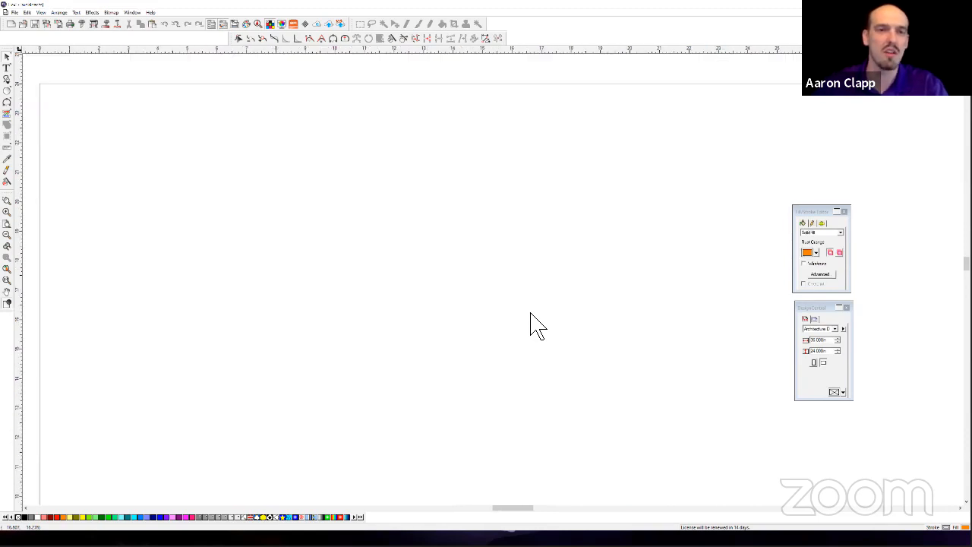
{"action": "scroll", "coordinate": [578, 330], "scroll_direction": "down", "scroll_amount": 3}
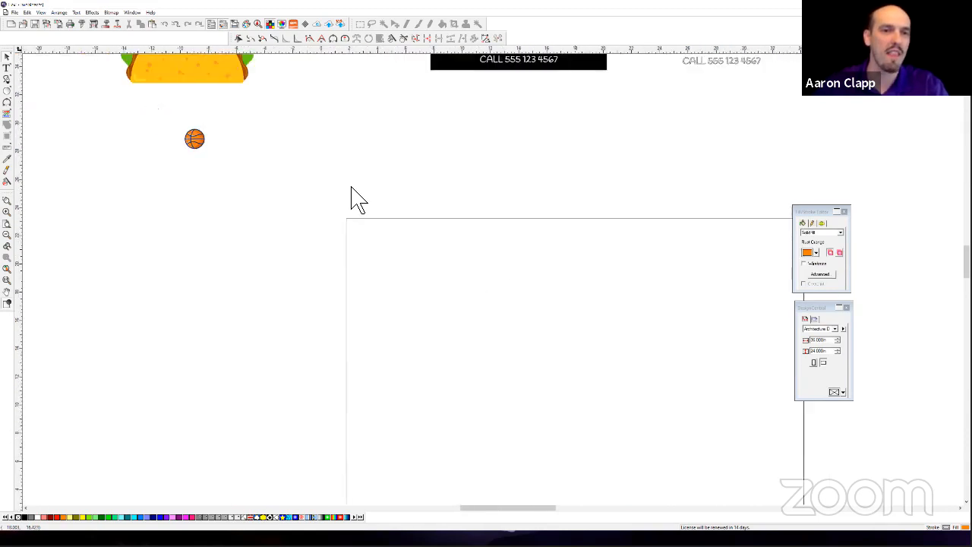
{"action": "left_click_drag", "start_coordinate": [195, 139], "coordinate": [202, 191]}
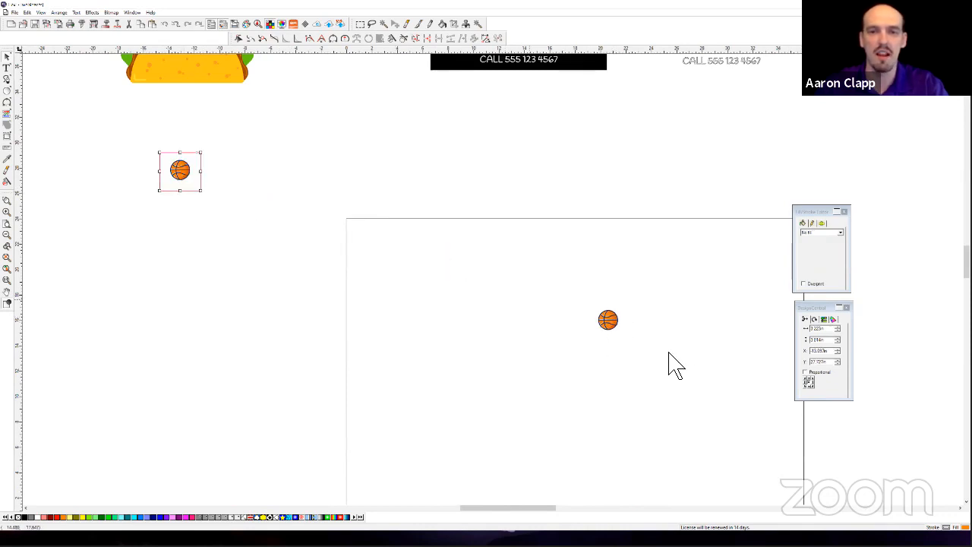
{"action": "scroll", "coordinate": [680, 360], "scroll_direction": "up", "scroll_amount": 1}
{"action": "scroll", "coordinate": [608, 311], "scroll_direction": "up", "scroll_amount": 5}
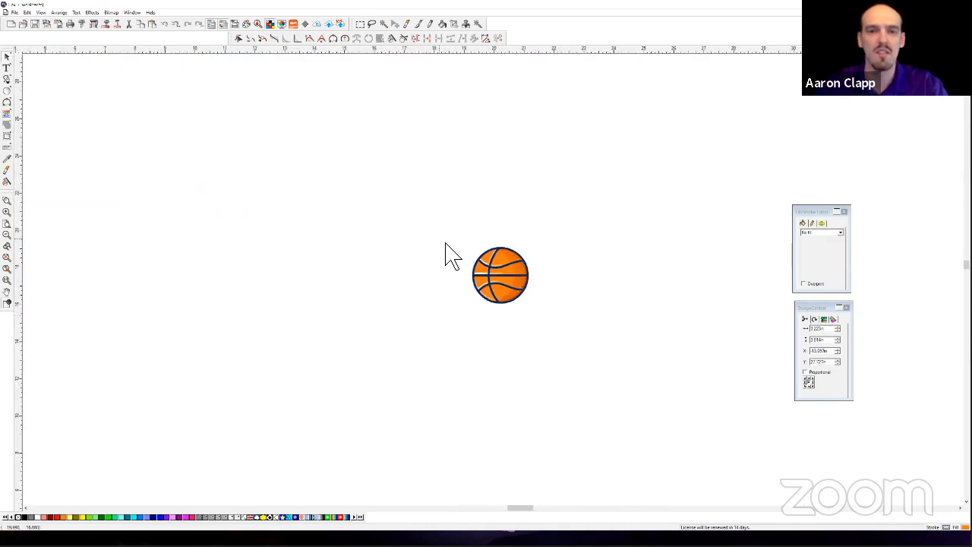
{"action": "left_click", "coordinate": [558, 349]}
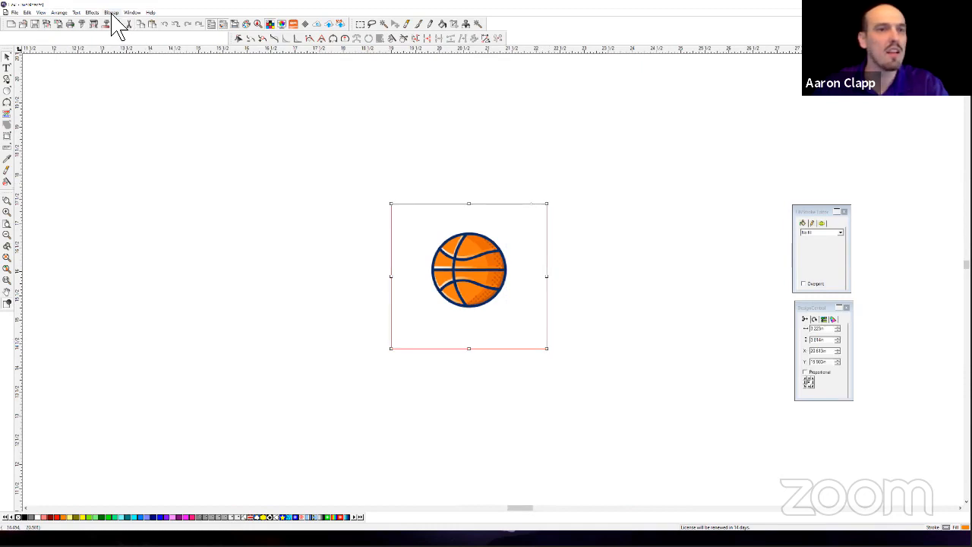
Open Color Vectorization for the new basketball copy, posterize it with 4 colors and move the dialog clear of the ball.
{"action": "left_click", "coordinate": [111, 12]}
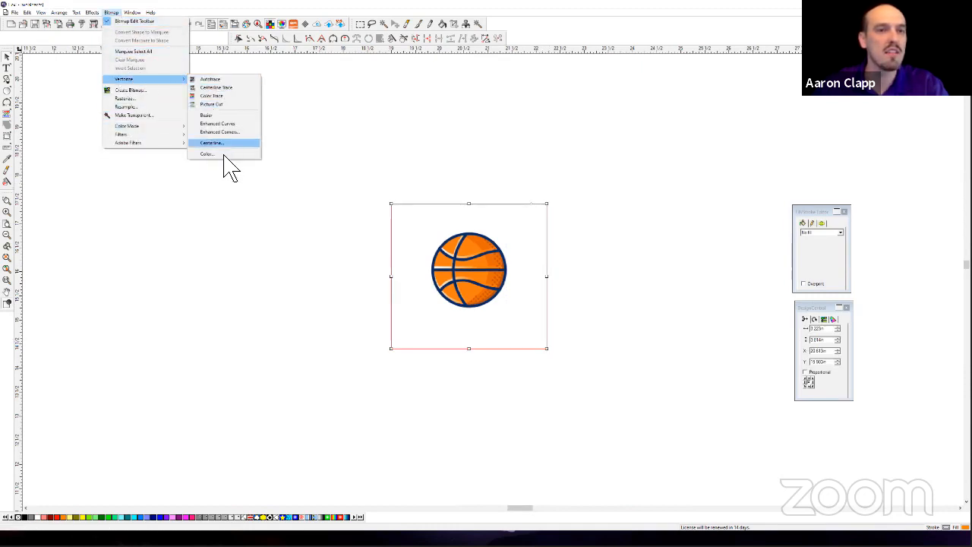
{"action": "left_click", "coordinate": [232, 154]}
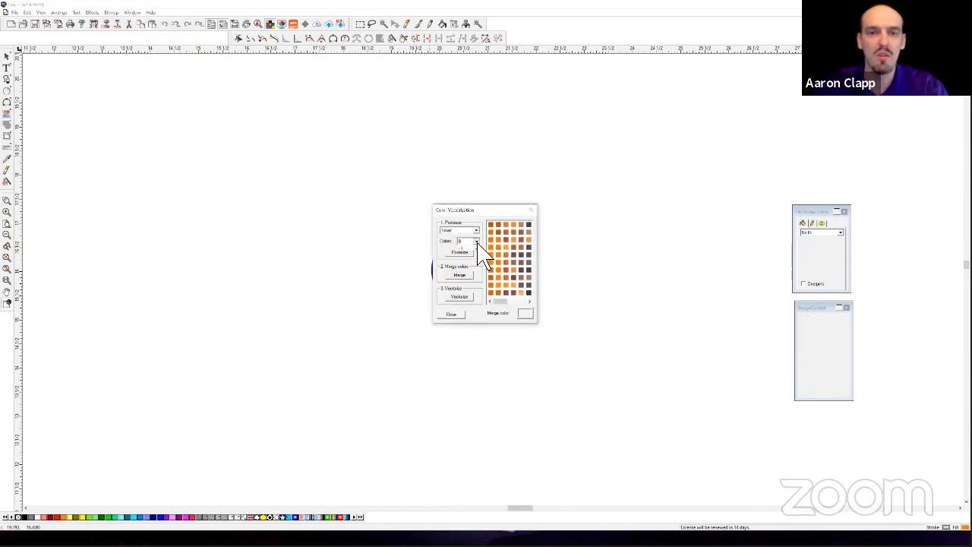
{"action": "left_click", "coordinate": [476, 242]}
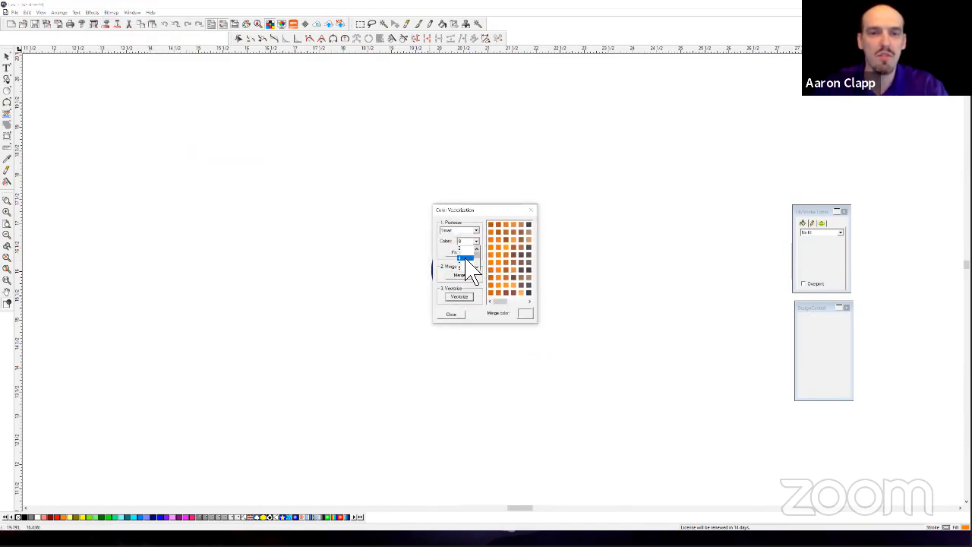
{"action": "left_click", "coordinate": [469, 260]}
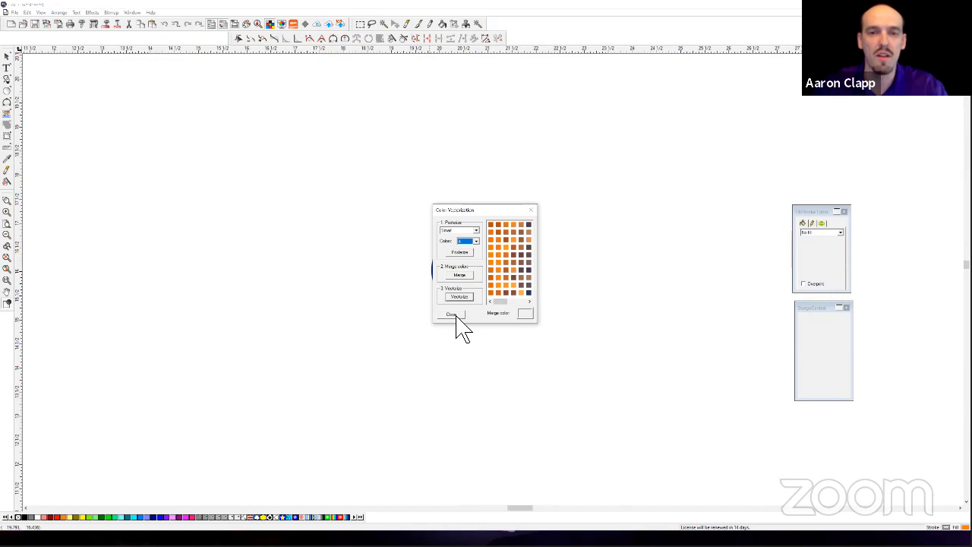
{"action": "left_click", "coordinate": [461, 252]}
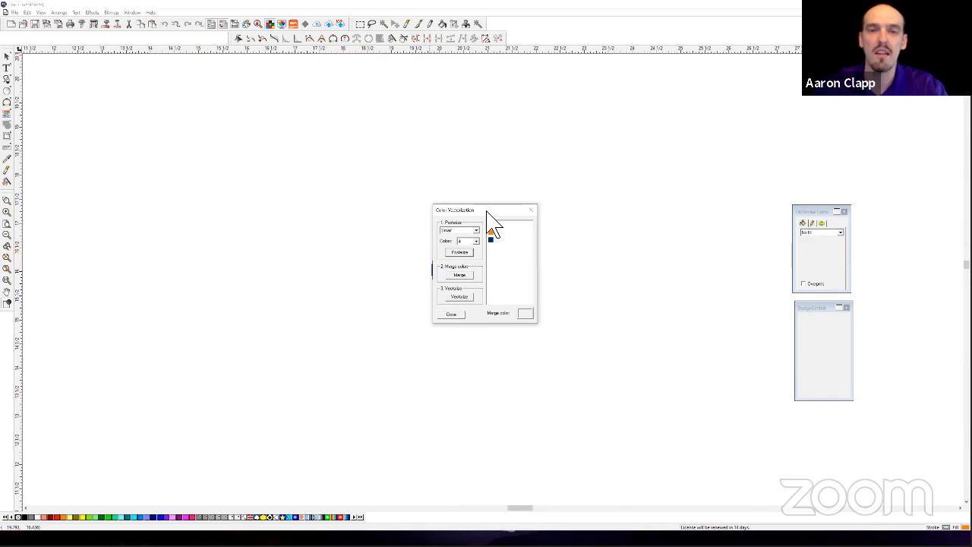
{"action": "left_click_drag", "start_coordinate": [487, 211], "coordinate": [575, 210]}
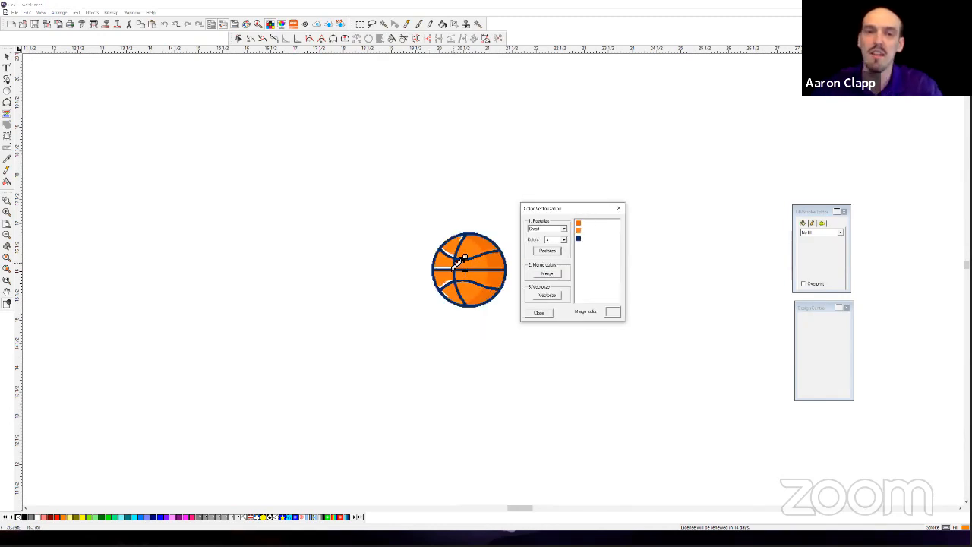
Posterize the basketball copy with 3 colors using Smart posterizing and vectorize it.
{"action": "left_click", "coordinate": [564, 240]}
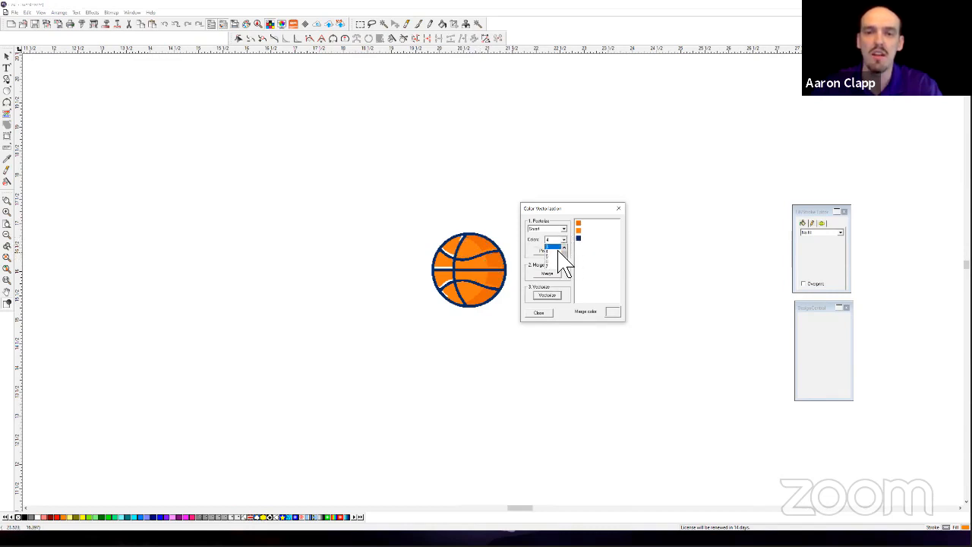
{"action": "left_click", "coordinate": [560, 265]}
{"action": "left_click", "coordinate": [554, 253]}
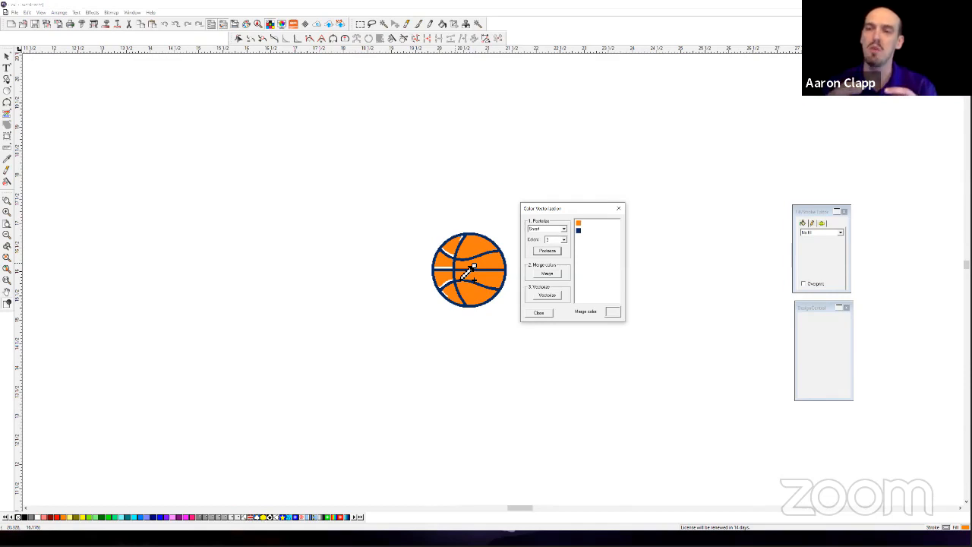
{"action": "left_click", "coordinate": [547, 296]}
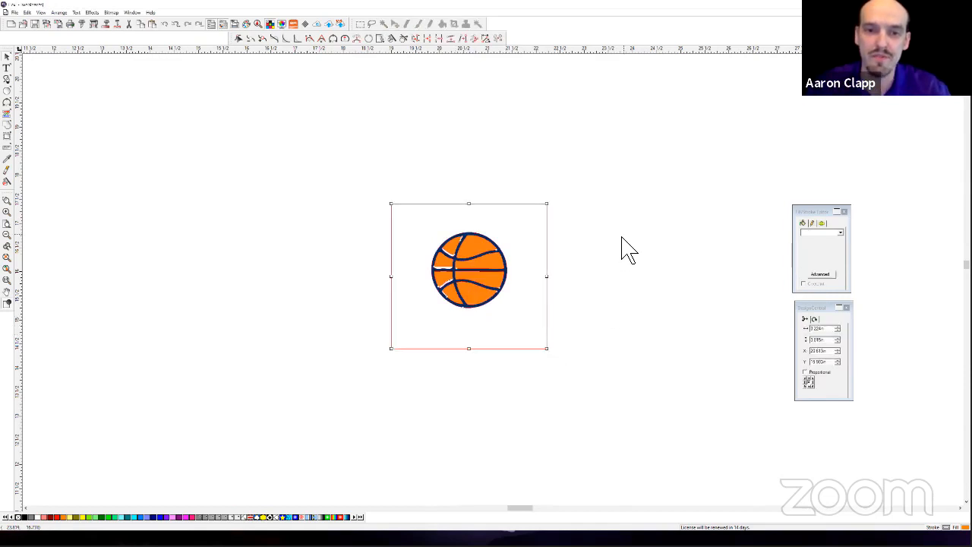
Move the white background shape off the vectorized basketball and delete it.
{"action": "left_click", "coordinate": [621, 238]}
{"action": "left_click", "coordinate": [518, 246]}
{"action": "left_click_drag", "start_coordinate": [521, 248], "coordinate": [306, 245]}
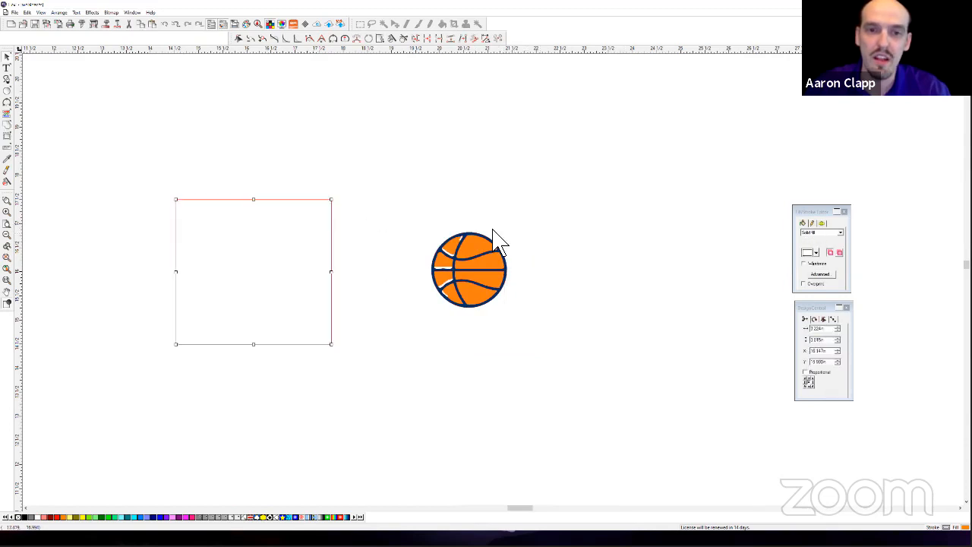
{"action": "key", "text": "Delete"}
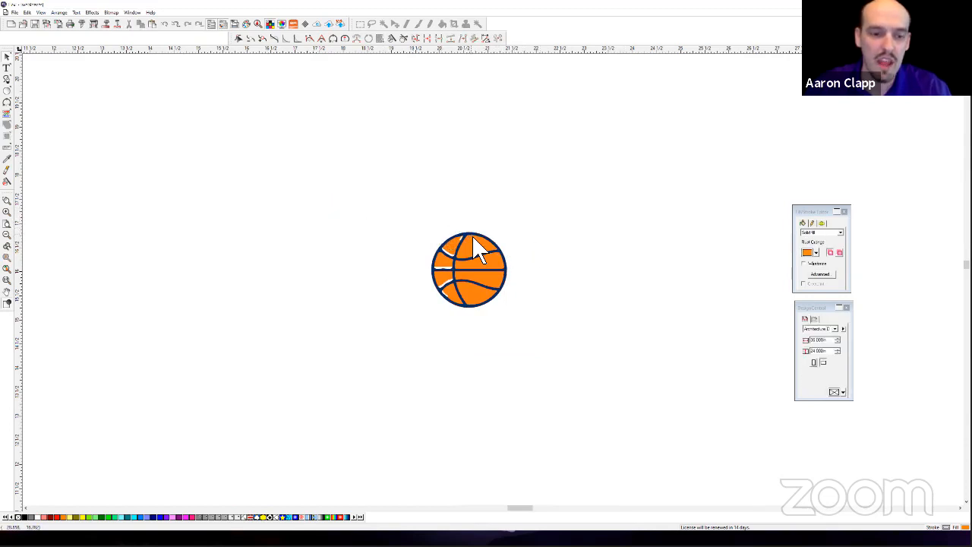
{"action": "left_click_drag", "start_coordinate": [179, 170], "coordinate": [392, 362]}
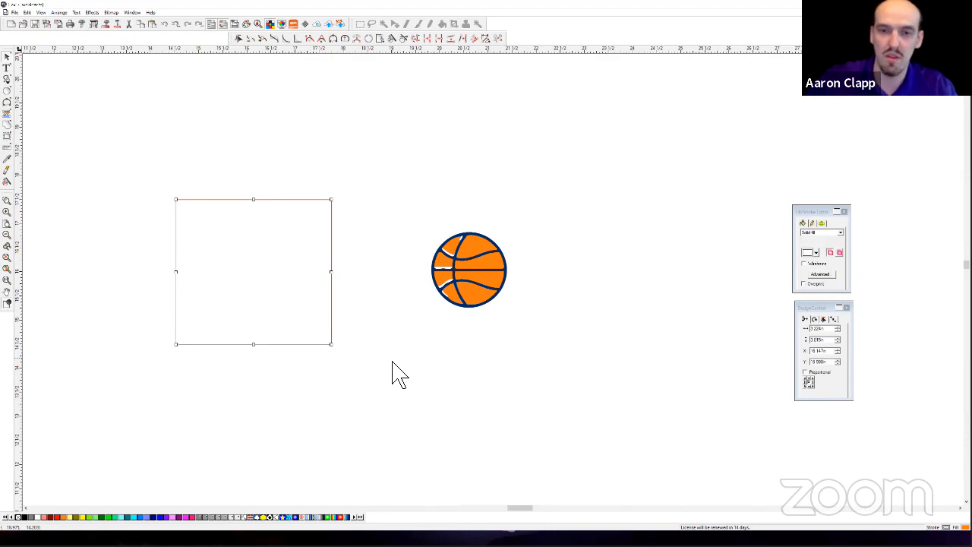
{"action": "key", "text": "Delete"}
Straighten the wavy lower edge of the white highlight just above the ball's horizontal center seam.
{"action": "scroll", "coordinate": [456, 270], "scroll_direction": "up", "scroll_amount": 6}
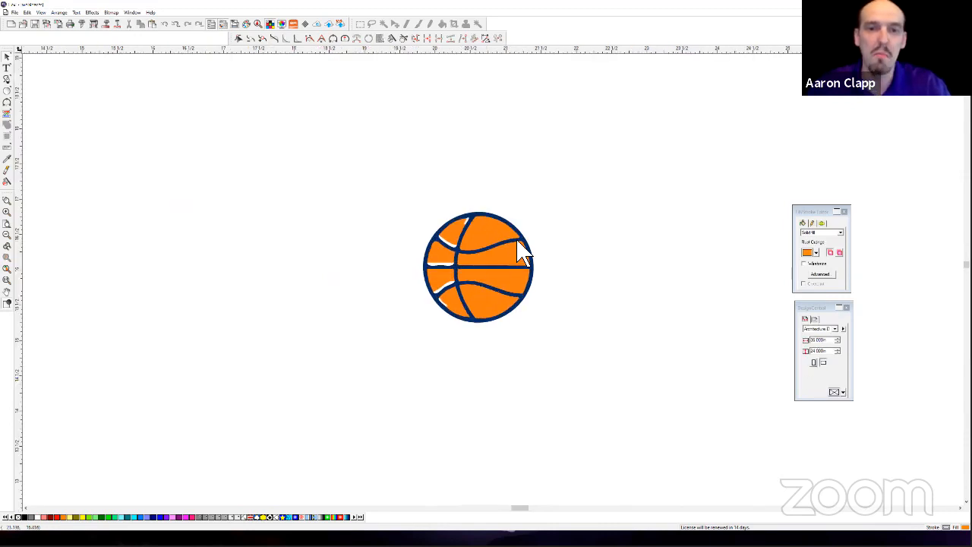
{"action": "scroll", "coordinate": [521, 250], "scroll_direction": "up", "scroll_amount": 1}
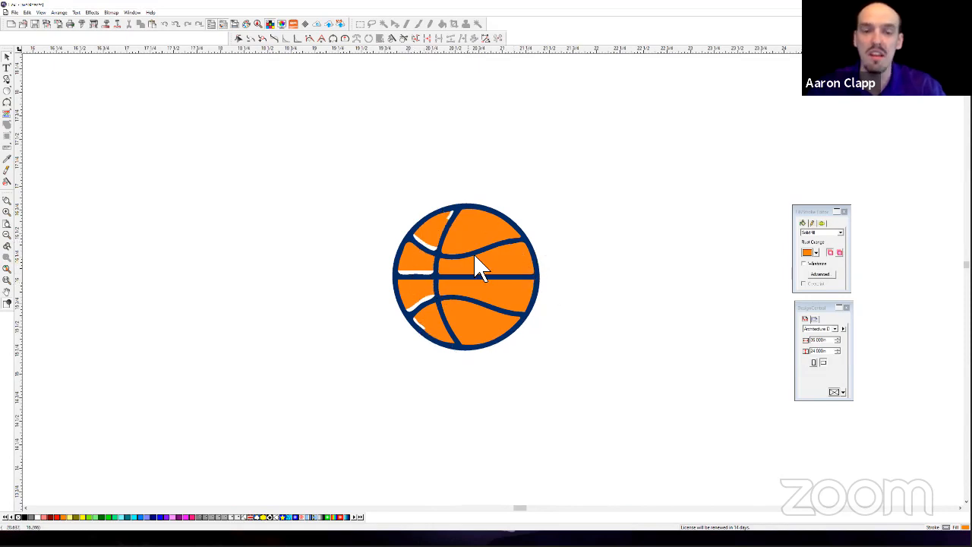
{"action": "scroll", "coordinate": [550, 261], "scroll_direction": "up", "scroll_amount": 1}
{"action": "scroll", "coordinate": [532, 264], "scroll_direction": "up", "scroll_amount": 3}
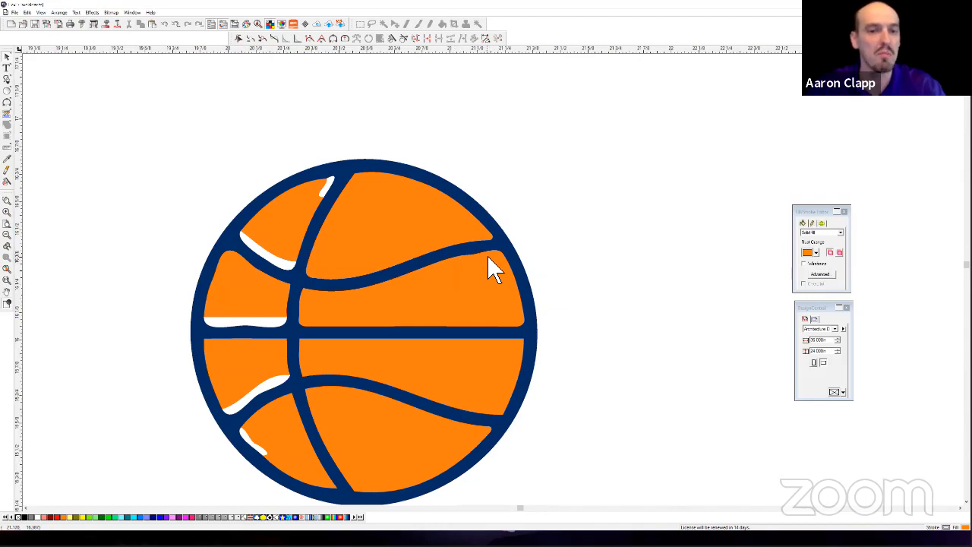
{"action": "left_click", "coordinate": [259, 335]}
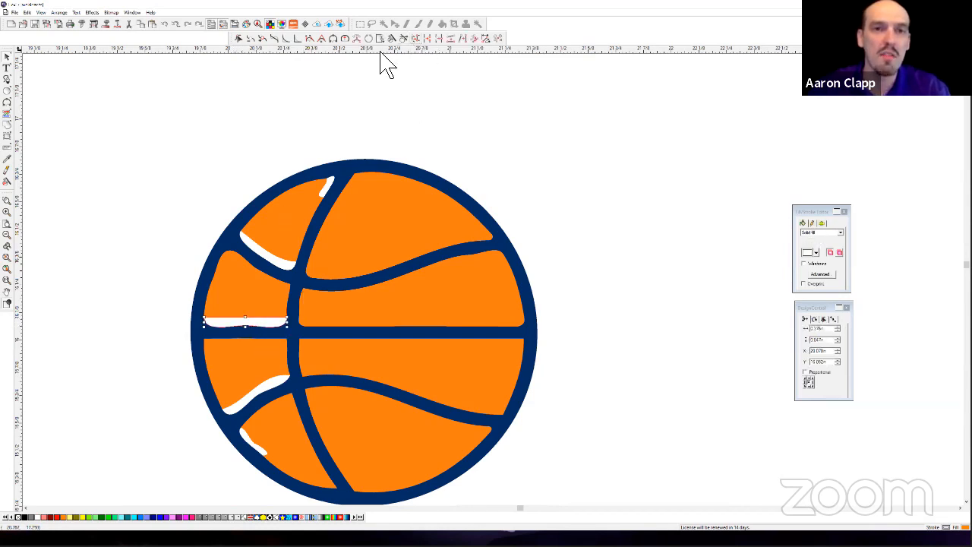
{"action": "left_click", "coordinate": [238, 38]}
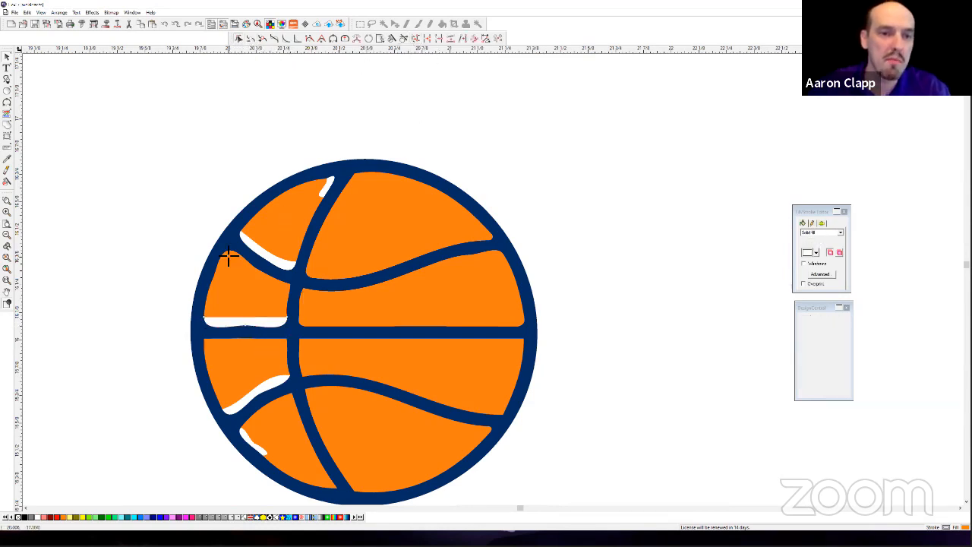
{"action": "left_click", "coordinate": [256, 337]}
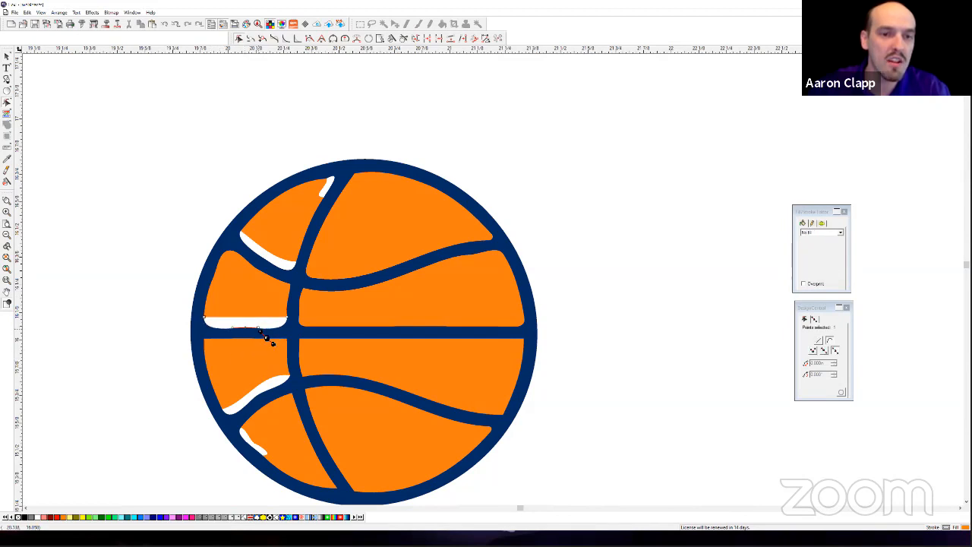
{"action": "left_click", "coordinate": [275, 38]}
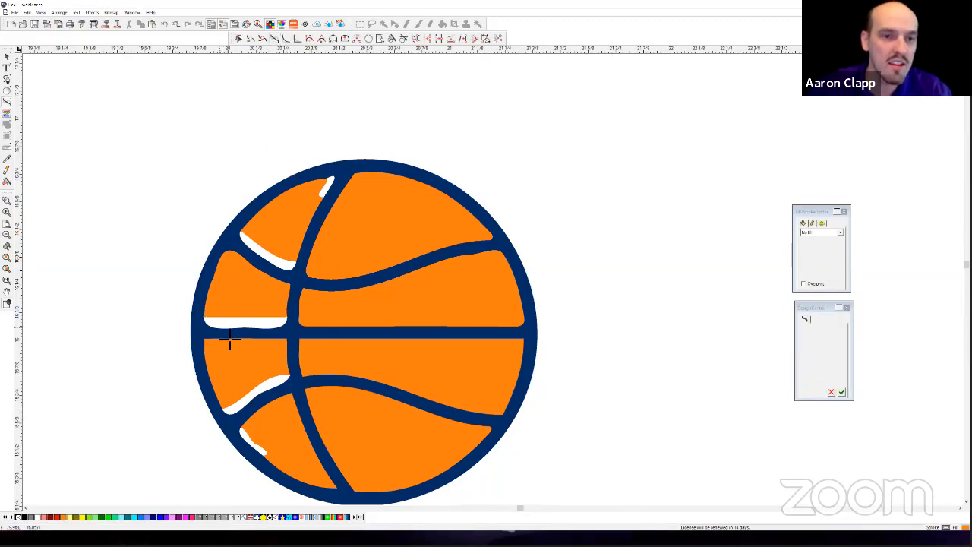
{"action": "left_click", "coordinate": [279, 339]}
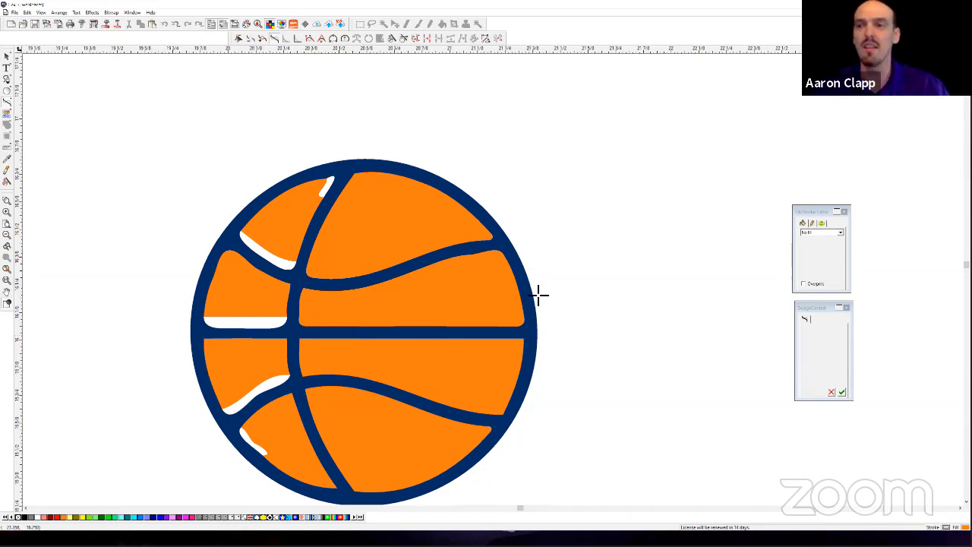
Compare the cleaned-up basketball on the page with the other basketball outside the page.
{"action": "scroll", "coordinate": [674, 276], "scroll_direction": "down", "scroll_amount": 1}
{"action": "scroll", "coordinate": [678, 287], "scroll_direction": "down", "scroll_amount": 2}
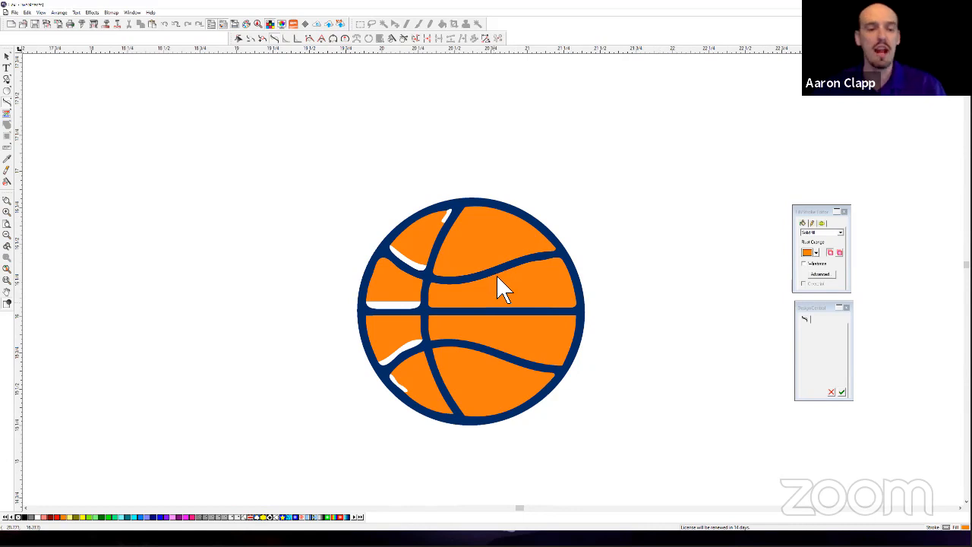
{"action": "scroll", "coordinate": [655, 298], "scroll_direction": "down", "scroll_amount": 2}
{"action": "scroll", "coordinate": [655, 298], "scroll_direction": "down", "scroll_amount": 2}
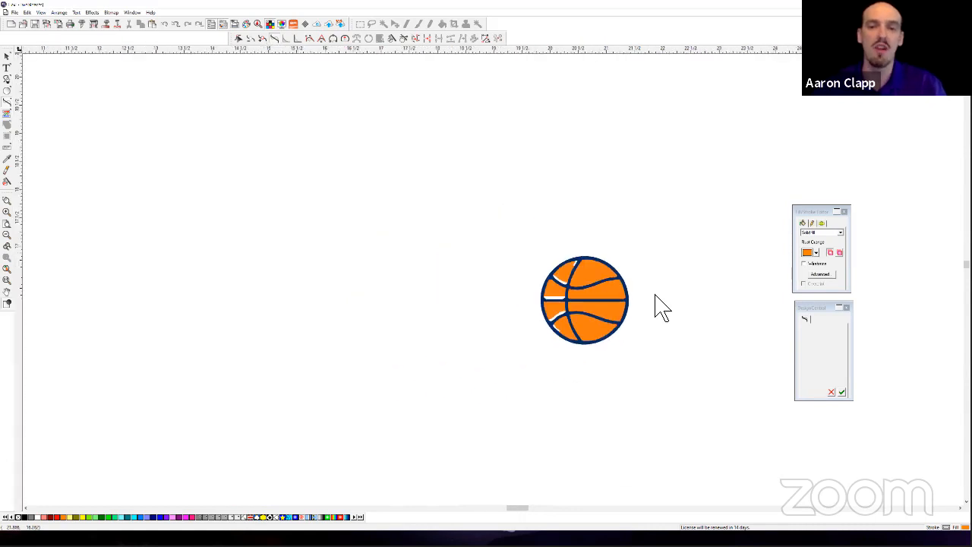
{"action": "scroll", "coordinate": [694, 312], "scroll_direction": "down", "scroll_amount": 1}
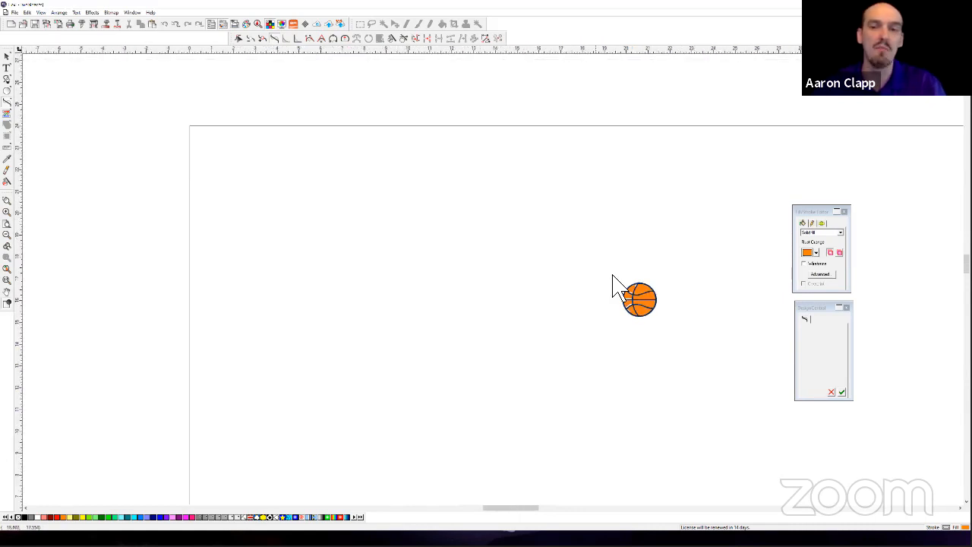
{"action": "scroll", "coordinate": [694, 305], "scroll_direction": "down", "scroll_amount": 1}
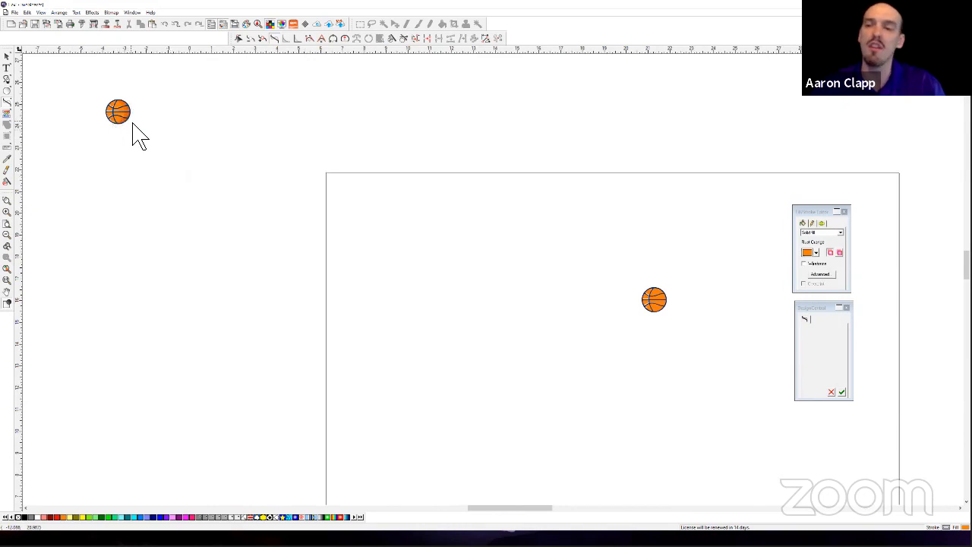
{"action": "scroll", "coordinate": [152, 144], "scroll_direction": "down", "scroll_amount": 1}
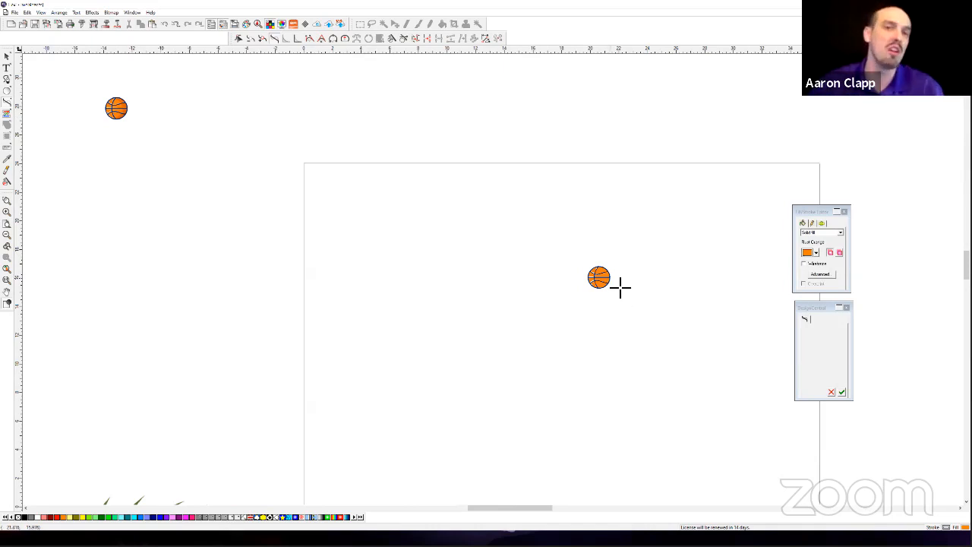
Select the palm leaf bitmap below the page and display its bitmap properties.
{"action": "scroll", "coordinate": [673, 327], "scroll_direction": "down", "scroll_amount": 5}
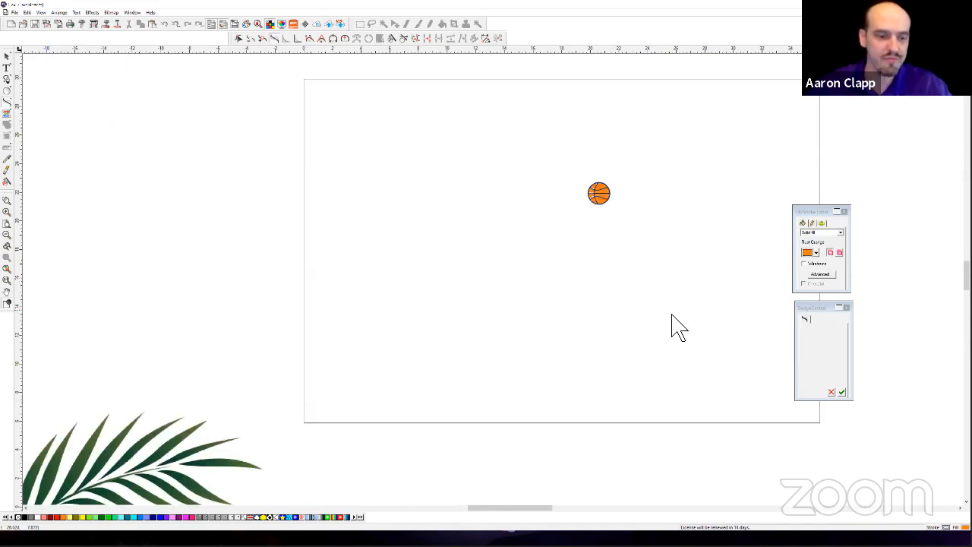
{"action": "scroll", "coordinate": [725, 325], "scroll_direction": "down", "scroll_amount": 2}
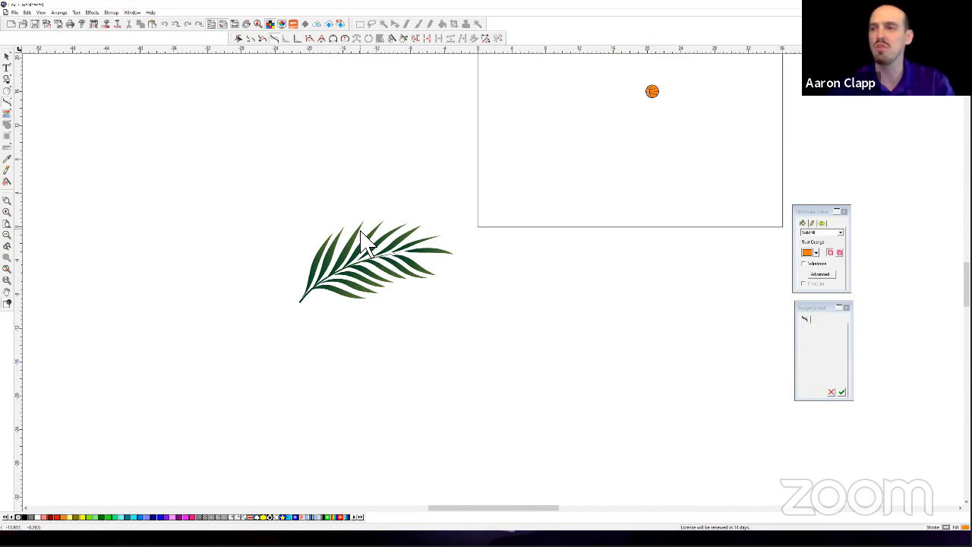
{"action": "scroll", "coordinate": [362, 241], "scroll_direction": "up", "scroll_amount": 3}
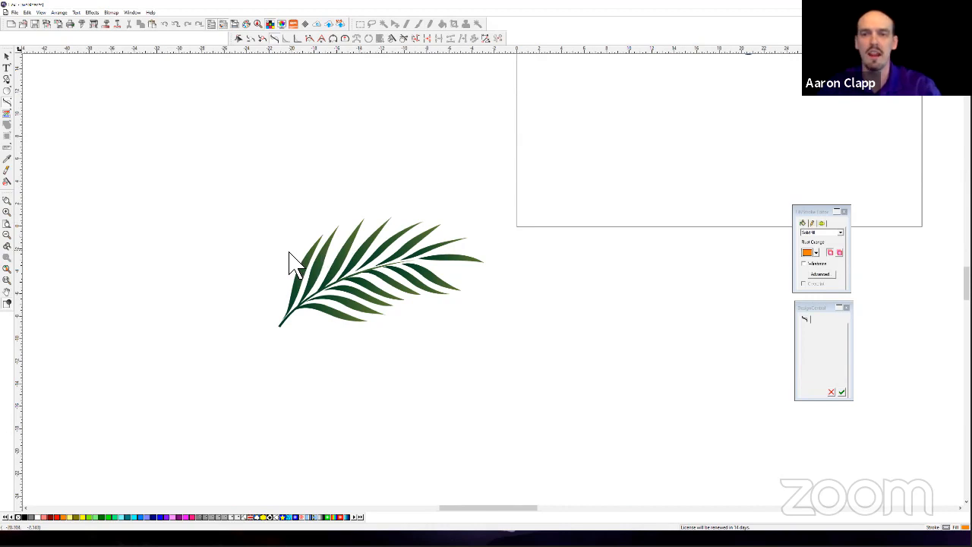
{"action": "scroll", "coordinate": [293, 262], "scroll_direction": "up", "scroll_amount": 2}
{"action": "scroll", "coordinate": [319, 374], "scroll_direction": "up", "scroll_amount": 1}
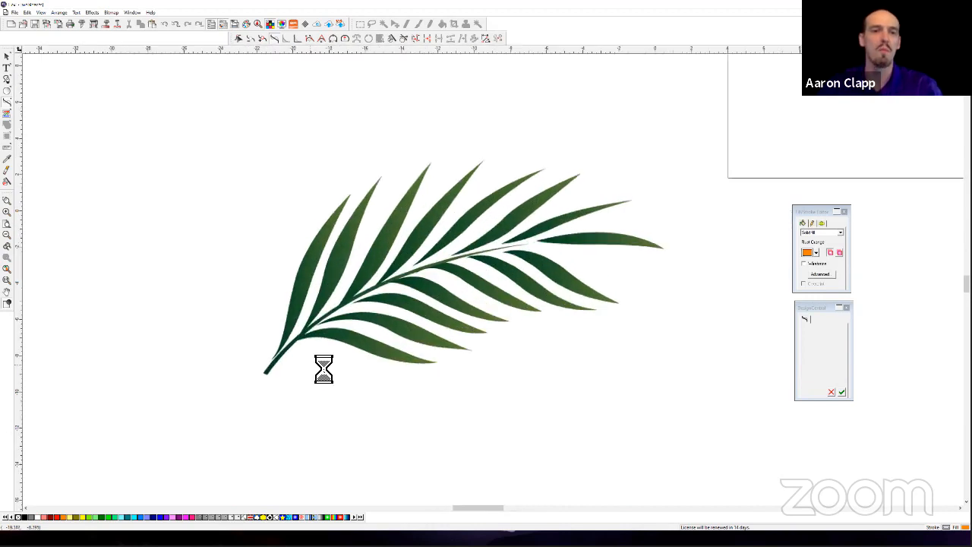
{"action": "scroll", "coordinate": [319, 374], "scroll_direction": "up", "scroll_amount": 1}
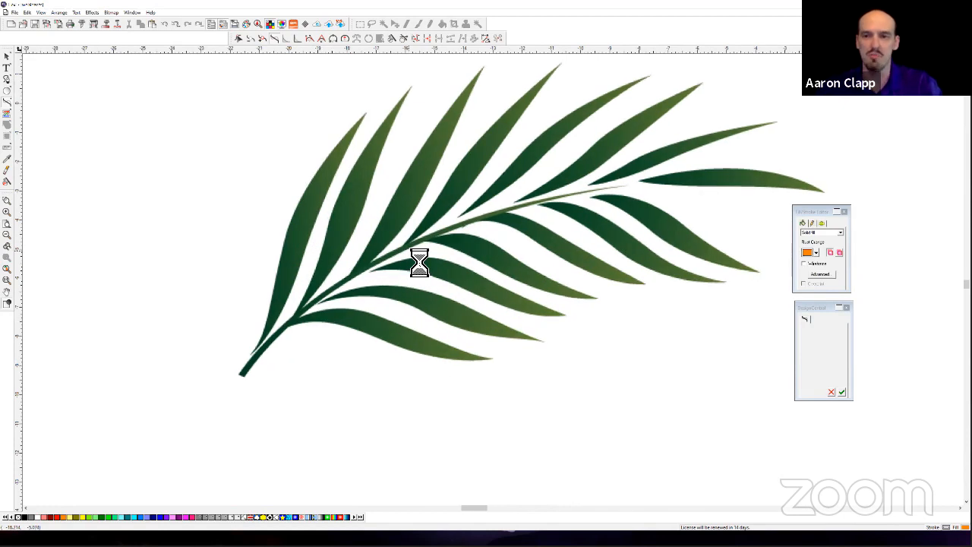
{"action": "scroll", "coordinate": [425, 245], "scroll_direction": "up", "scroll_amount": 1}
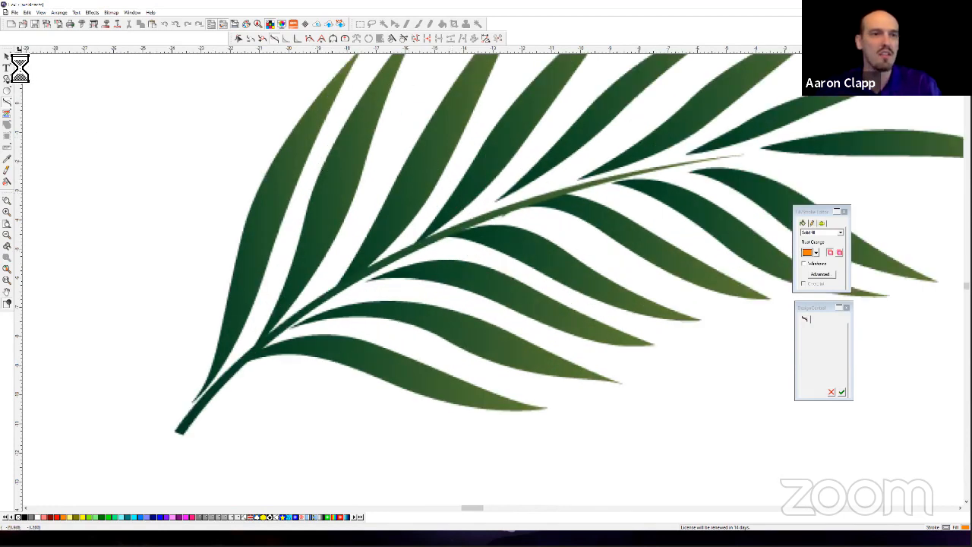
{"action": "left_click", "coordinate": [6, 56]}
{"action": "left_click", "coordinate": [498, 146]}
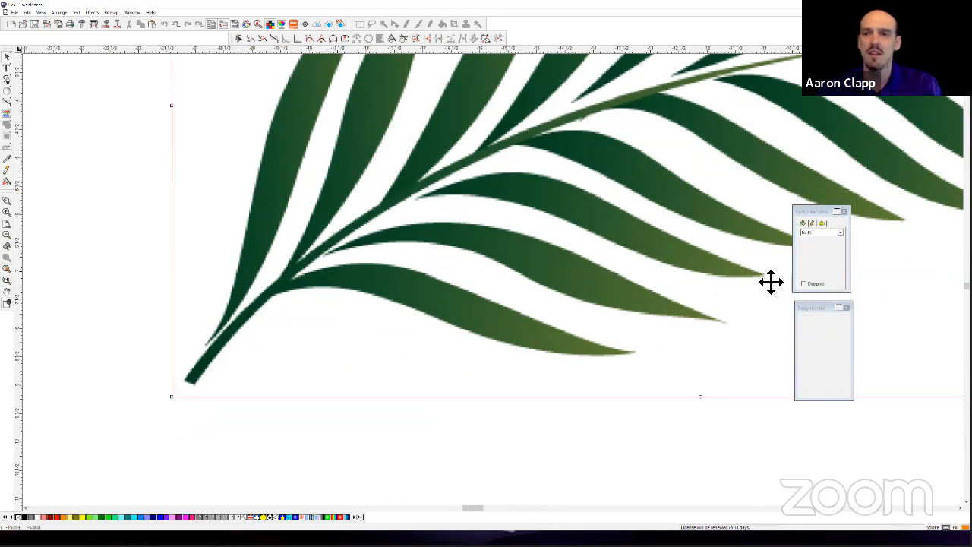
{"action": "left_click", "coordinate": [825, 320]}
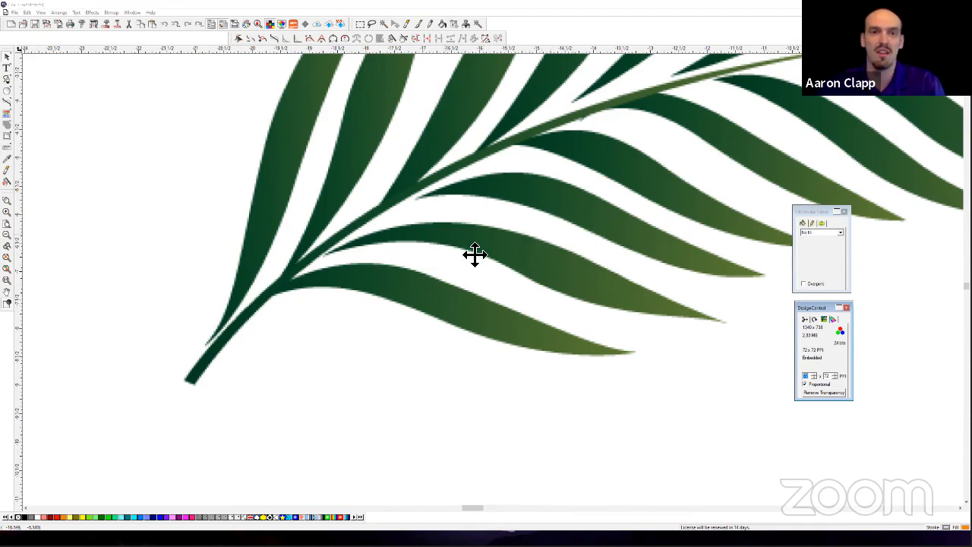
Remove the palm leaf bitmap's transparency and move the bitmap farther away from the page.
{"action": "scroll", "coordinate": [419, 254], "scroll_direction": "down", "scroll_amount": 1}
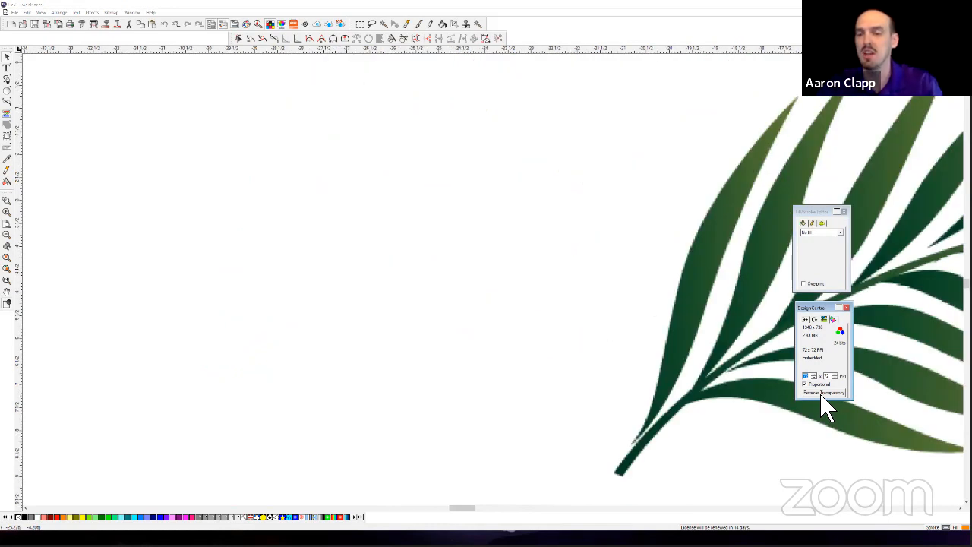
{"action": "left_click", "coordinate": [826, 393]}
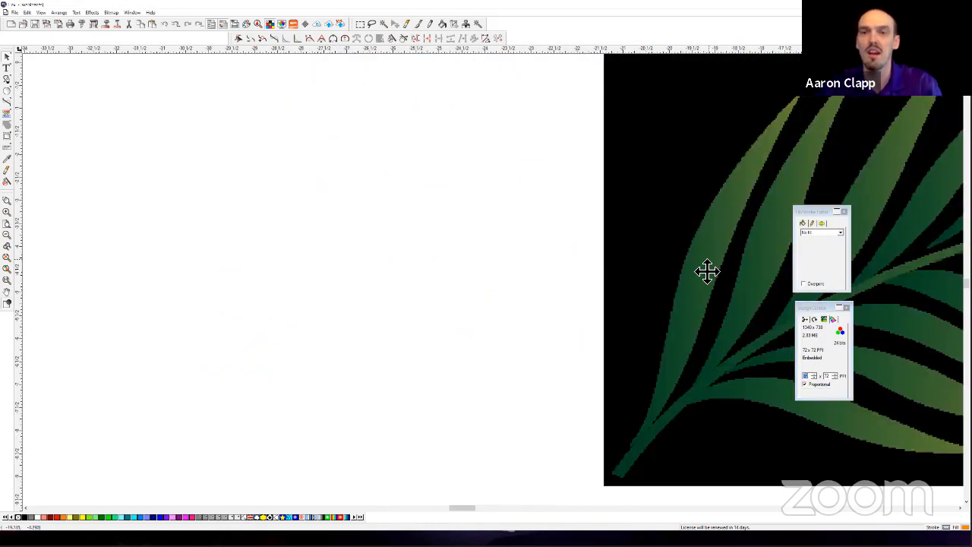
{"action": "left_click_drag", "start_coordinate": [705, 271], "coordinate": [357, 278]}
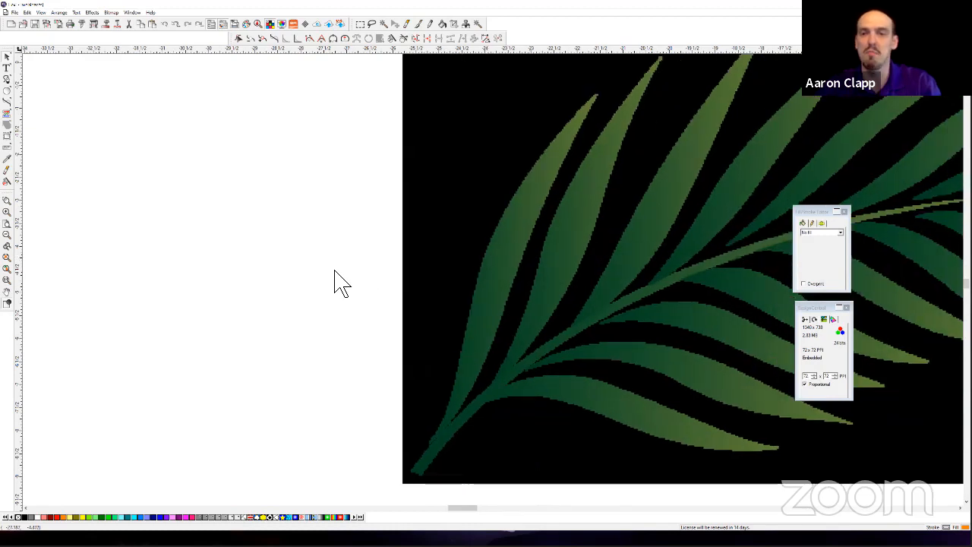
{"action": "scroll", "coordinate": [341, 283], "scroll_direction": "down", "scroll_amount": 2}
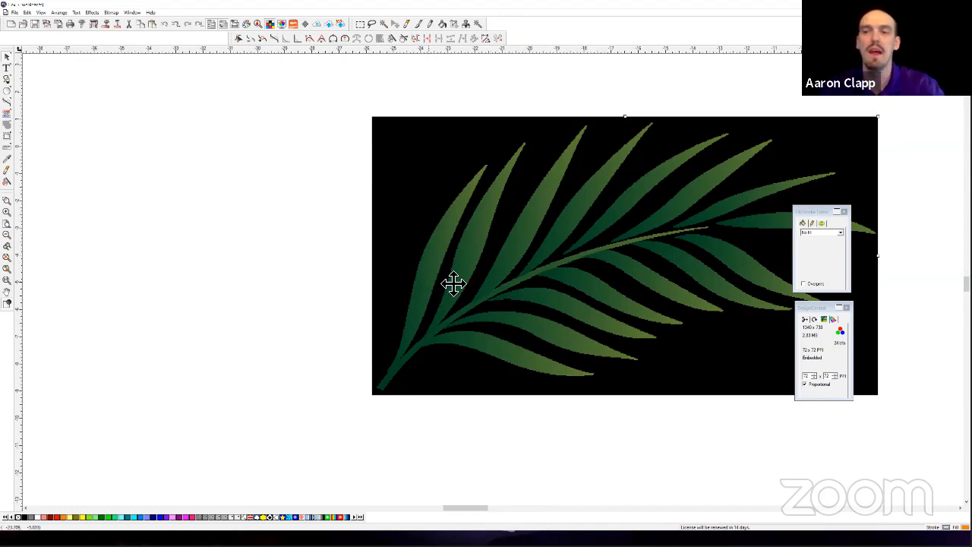
Open Color Vectorization for the palm leaf and posterize it with 3 colors using Smart posterizing.
{"action": "left_click_drag", "start_coordinate": [354, 98], "coordinate": [900, 427]}
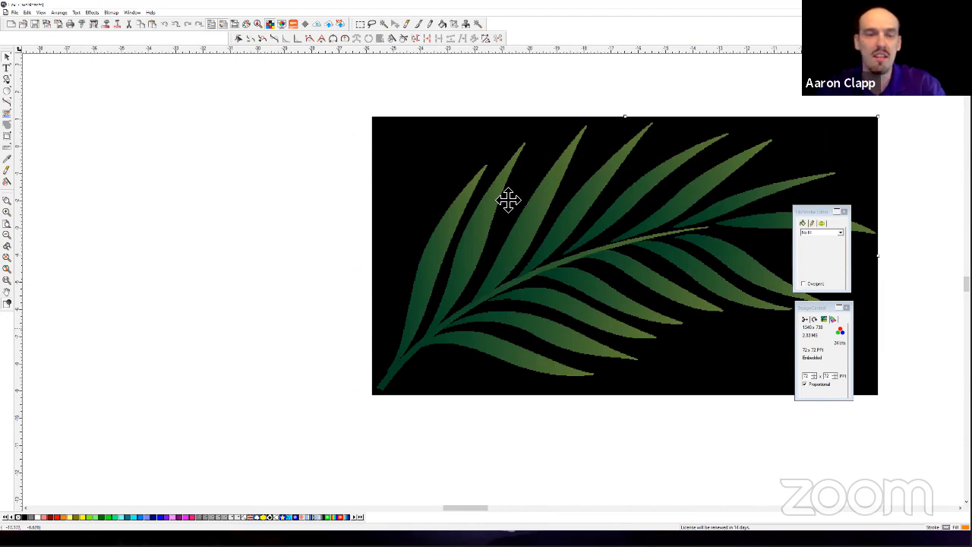
{"action": "left_click", "coordinate": [112, 13]}
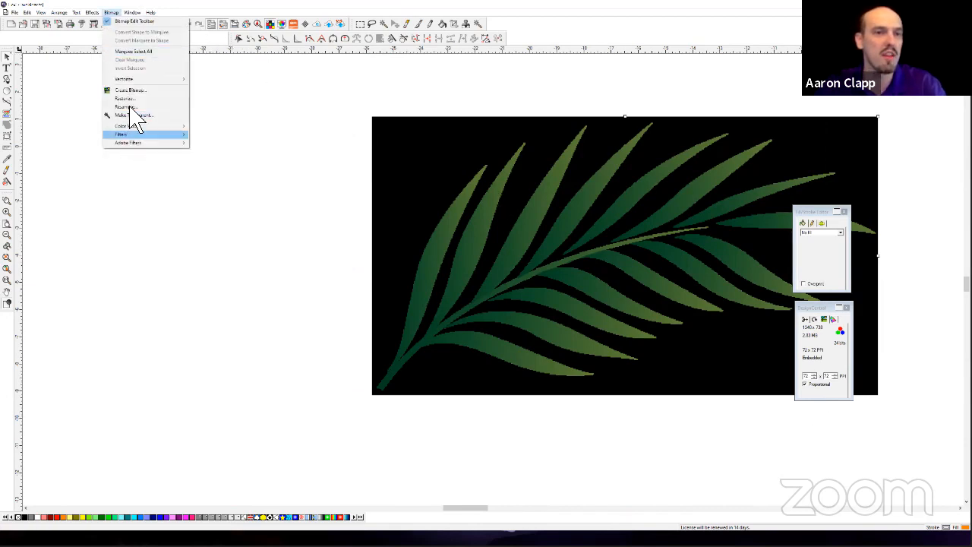
{"action": "mouse_move", "coordinate": [136, 79]}
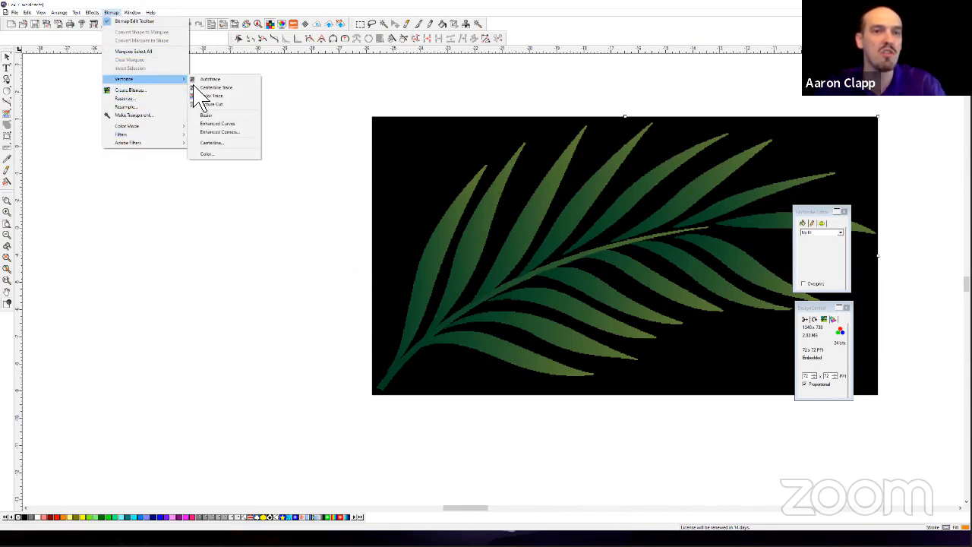
{"action": "left_click", "coordinate": [216, 155]}
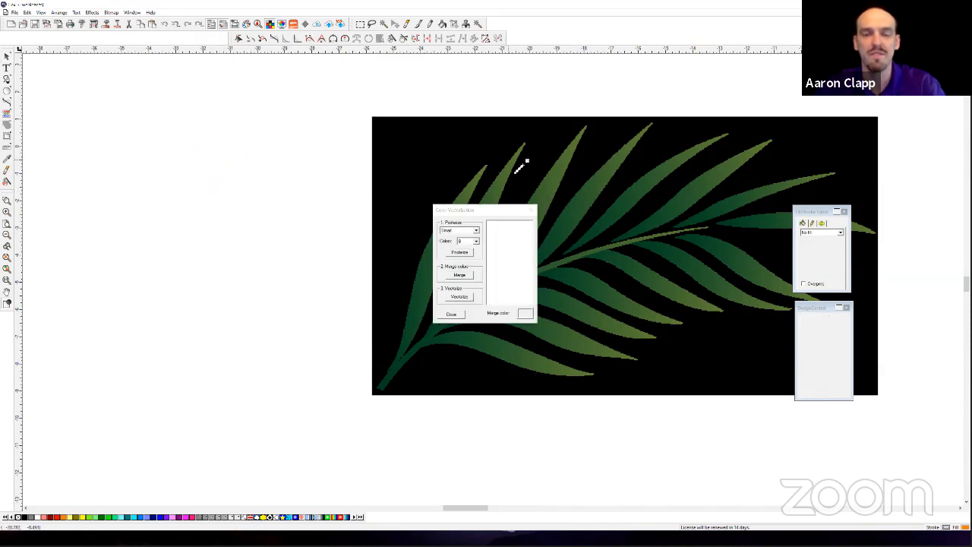
{"action": "left_click", "coordinate": [476, 241]}
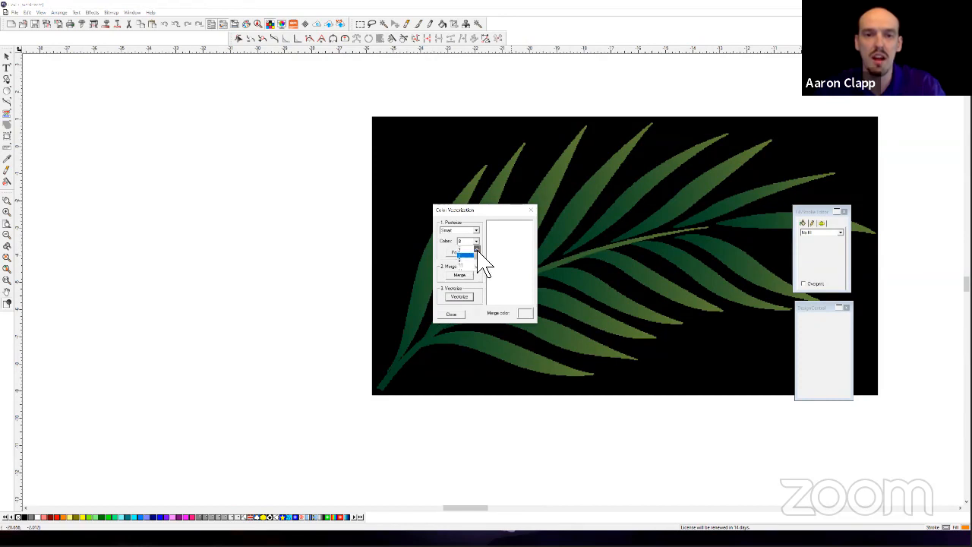
{"action": "left_click", "coordinate": [463, 258]}
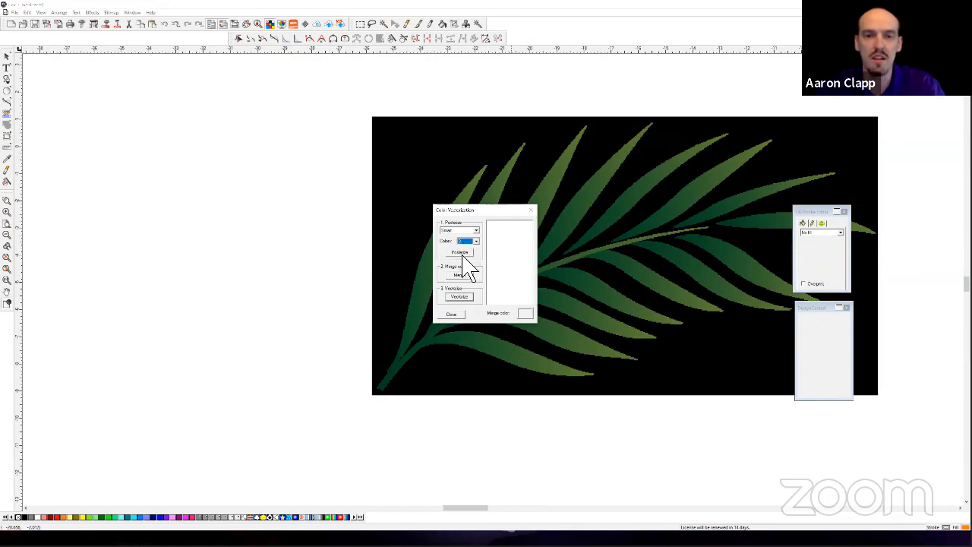
{"action": "left_click", "coordinate": [464, 253]}
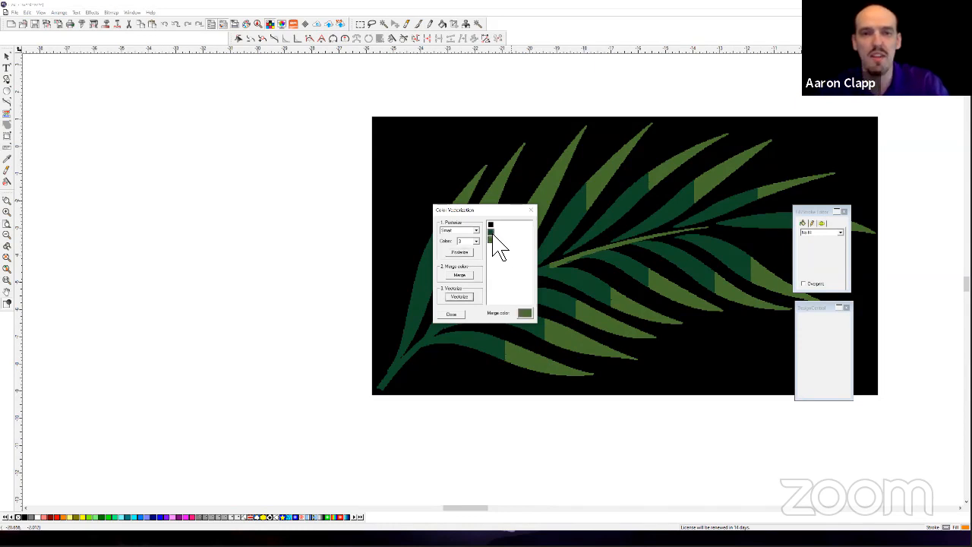
Merge the light green into the dark green and vectorize the posterized palm leaf.
{"action": "left_click", "coordinate": [492, 232]}
{"action": "left_click", "coordinate": [461, 276]}
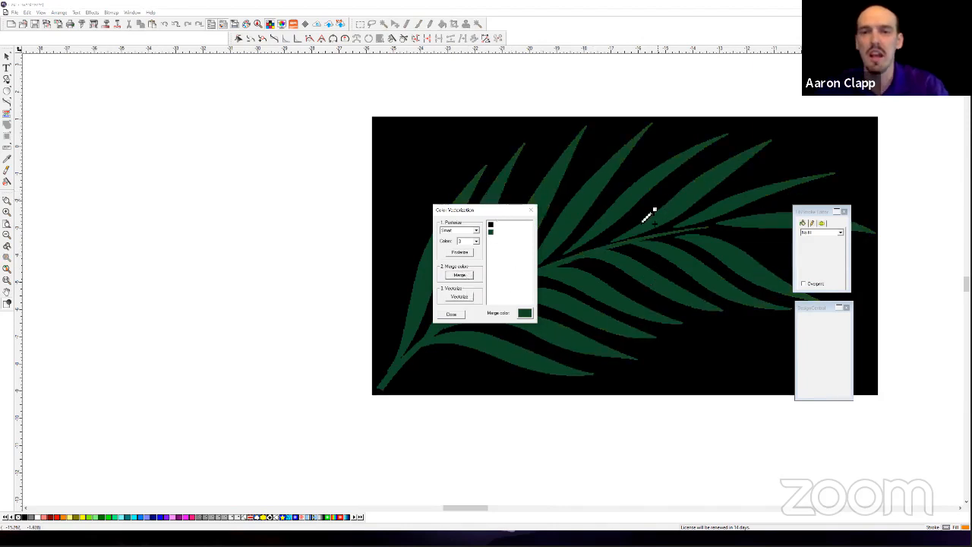
{"action": "left_click", "coordinate": [458, 297]}
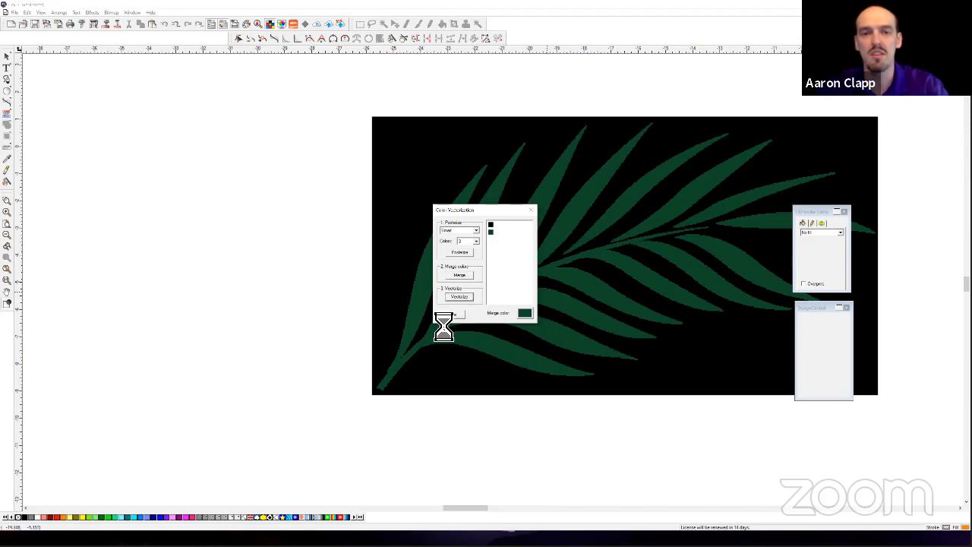
Move the vectorized black background away from the green palm leaf shapes and delete it.
{"action": "right_click", "coordinate": [306, 225]}
{"action": "left_click", "coordinate": [396, 158]}
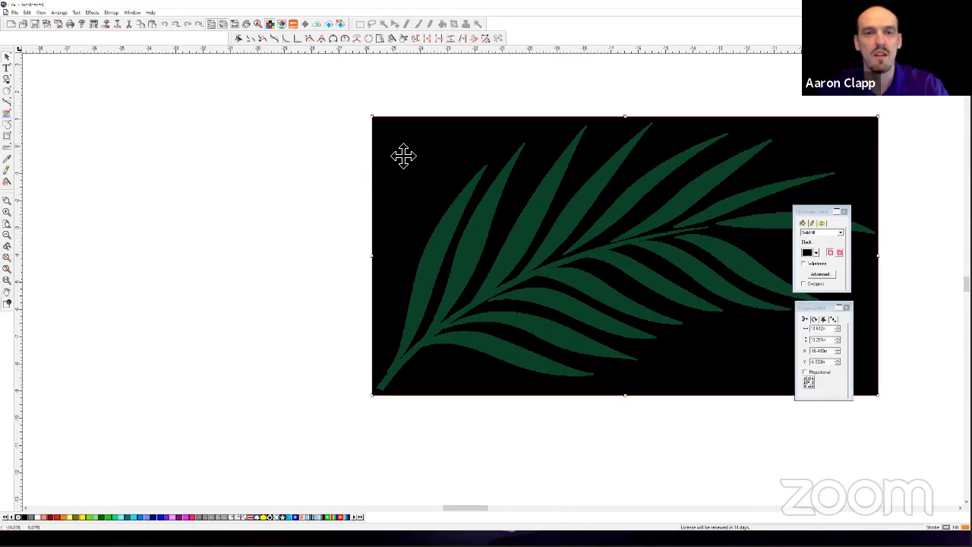
{"action": "left_click_drag", "start_coordinate": [403, 156], "coordinate": [195, 159]}
{"action": "key", "text": "Delete"}
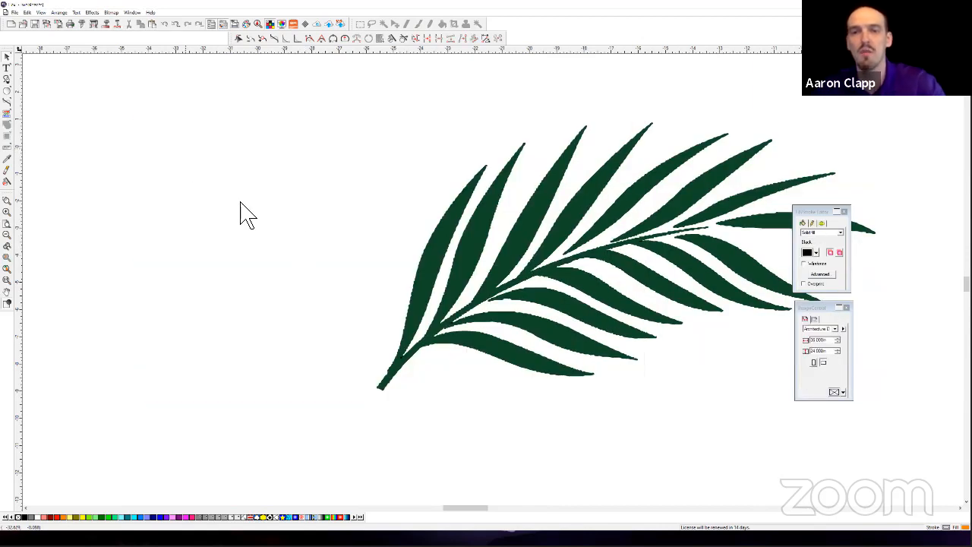
Delete all of the vectorized palm leaf shapes, including the small stray fragments.
{"action": "scroll", "coordinate": [493, 275], "scroll_direction": "up", "scroll_amount": 5}
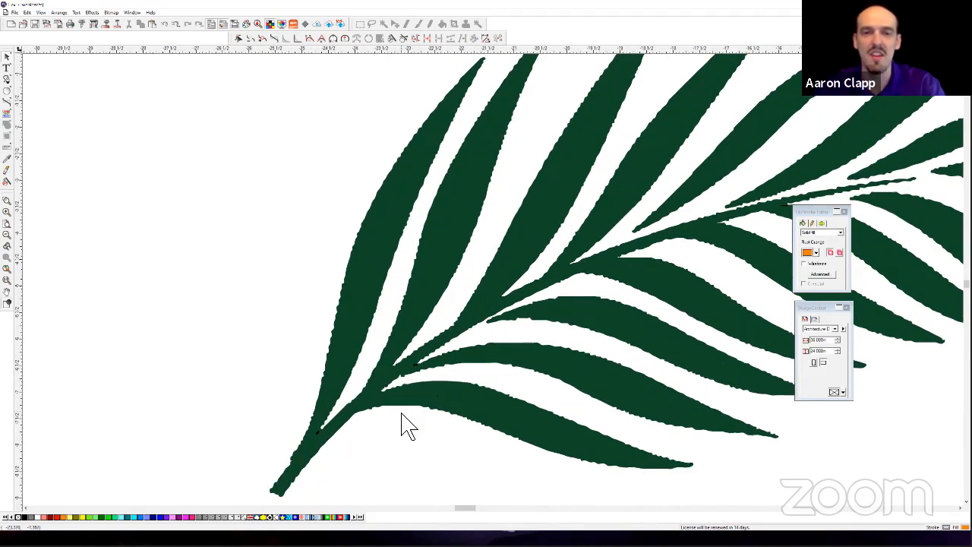
{"action": "scroll", "coordinate": [405, 424], "scroll_direction": "up", "scroll_amount": 1}
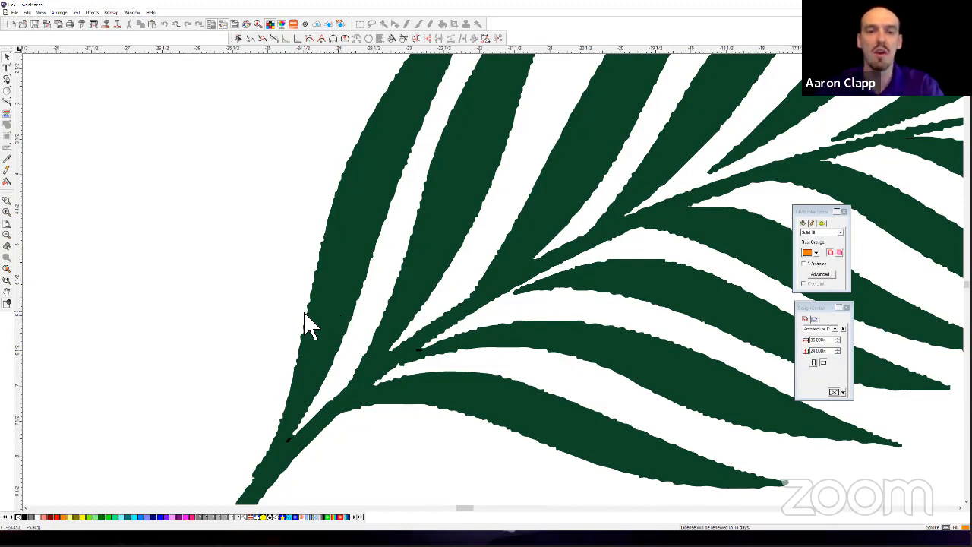
{"action": "scroll", "coordinate": [304, 321], "scroll_direction": "down", "scroll_amount": 4}
{"action": "scroll", "coordinate": [303, 311], "scroll_direction": "down", "scroll_amount": 1}
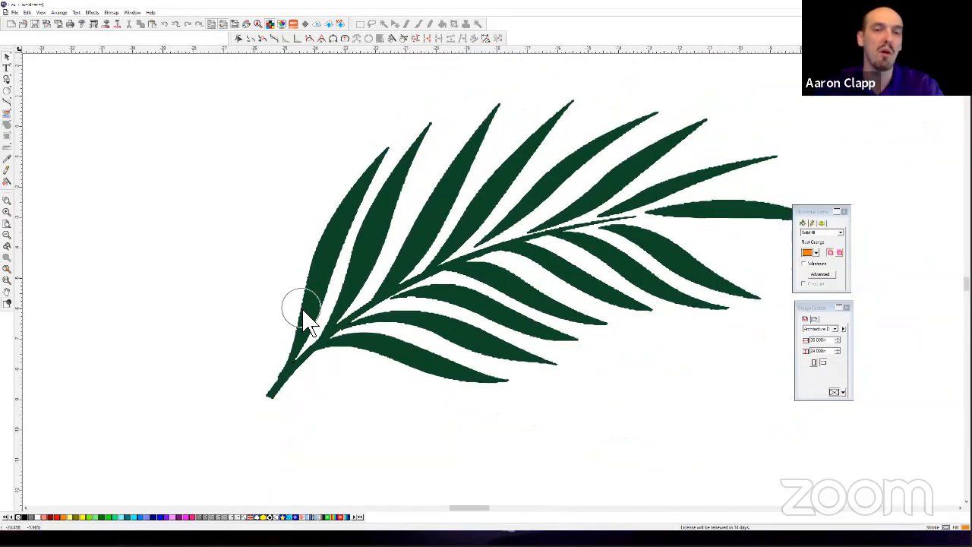
{"action": "left_click", "coordinate": [348, 242]}
{"action": "key", "text": "Delete"}
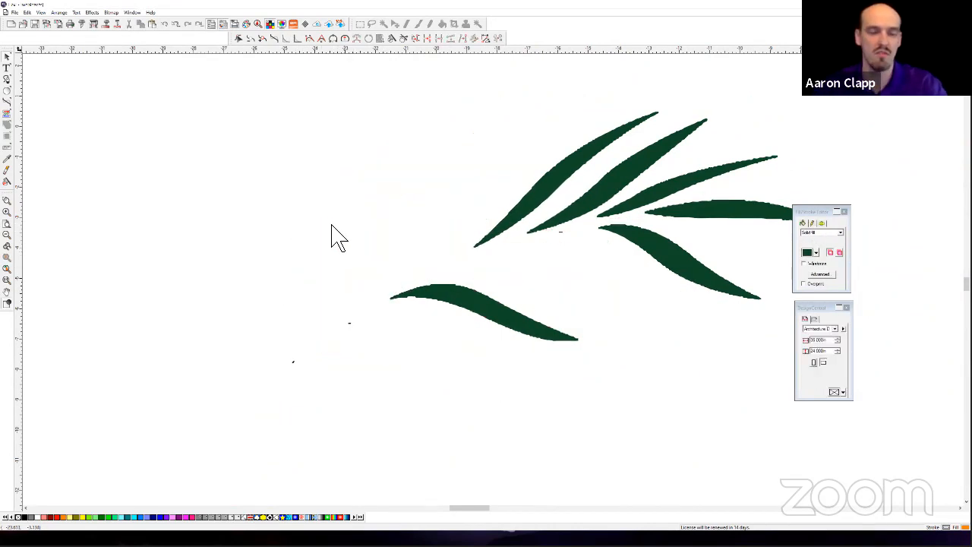
{"action": "scroll", "coordinate": [322, 234], "scroll_direction": "down", "scroll_amount": 2}
{"action": "left_click_drag", "start_coordinate": [214, 131], "coordinate": [732, 421]}
{"action": "key", "text": "Delete"}
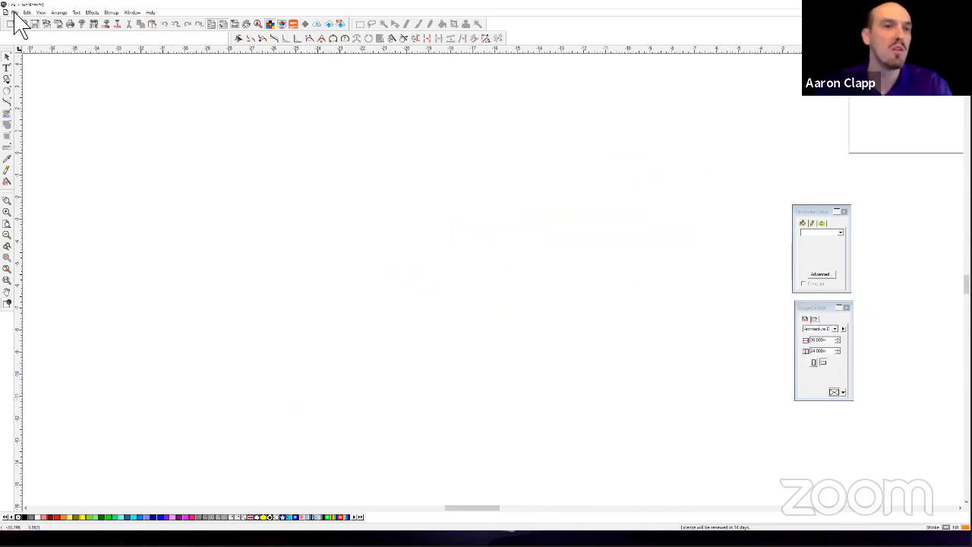
Import the palm leaf bitmap again and place it in the empty area outside the page.
{"action": "left_click", "coordinate": [15, 12]}
{"action": "left_click", "coordinate": [38, 88]}
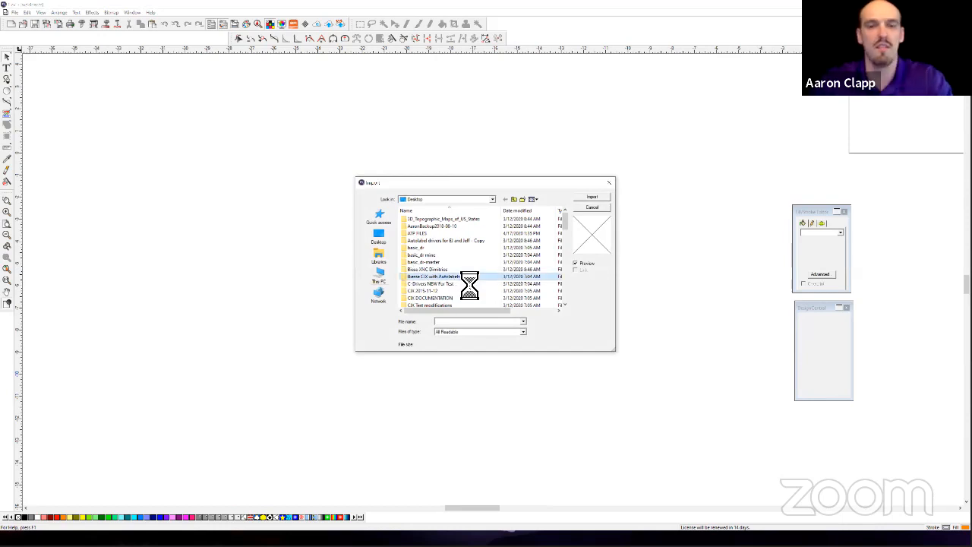
{"action": "key", "text": "l"}
{"action": "left_click", "coordinate": [592, 198]}
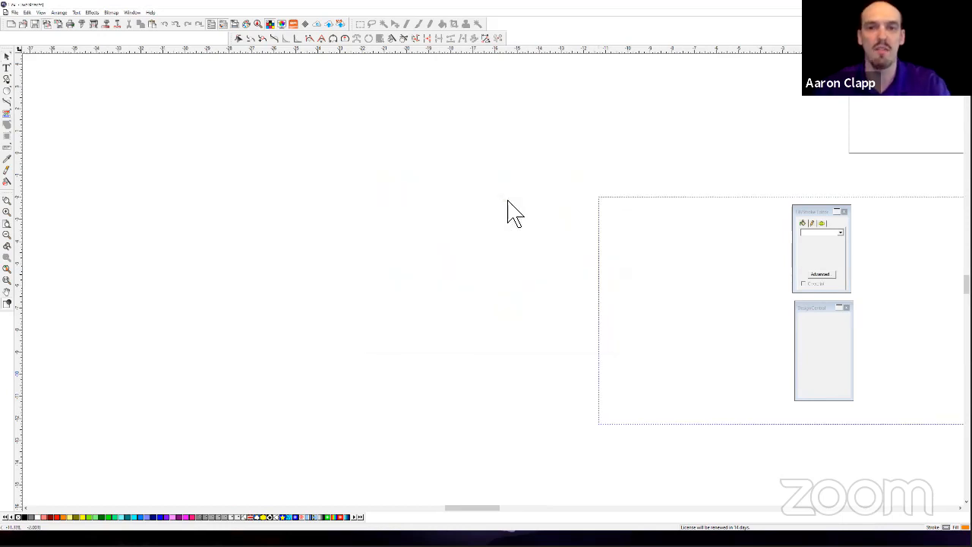
{"action": "left_click", "coordinate": [397, 177]}
Remove the transparency of the newly imported palm leaf bitmap and deselect it.
{"action": "right_click", "coordinate": [666, 285]}
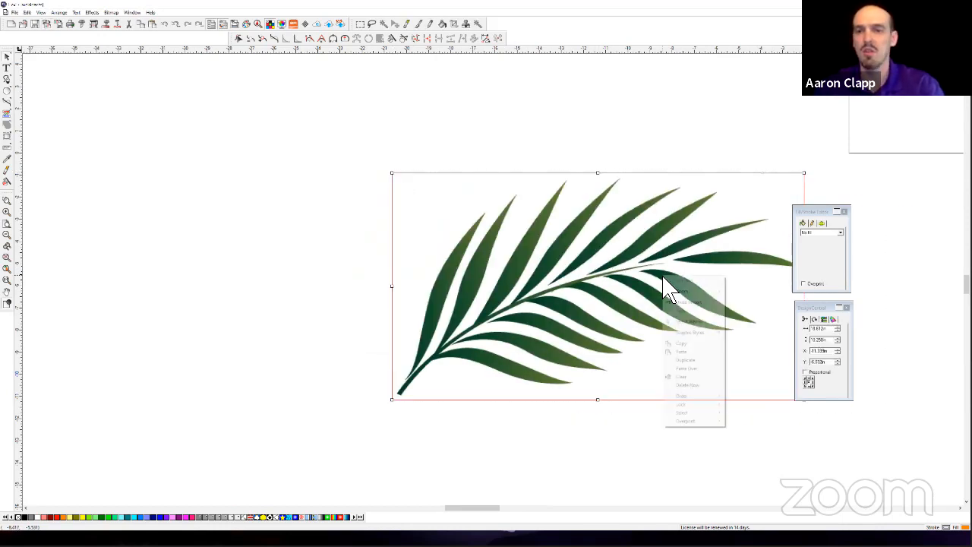
{"action": "left_click", "coordinate": [830, 335]}
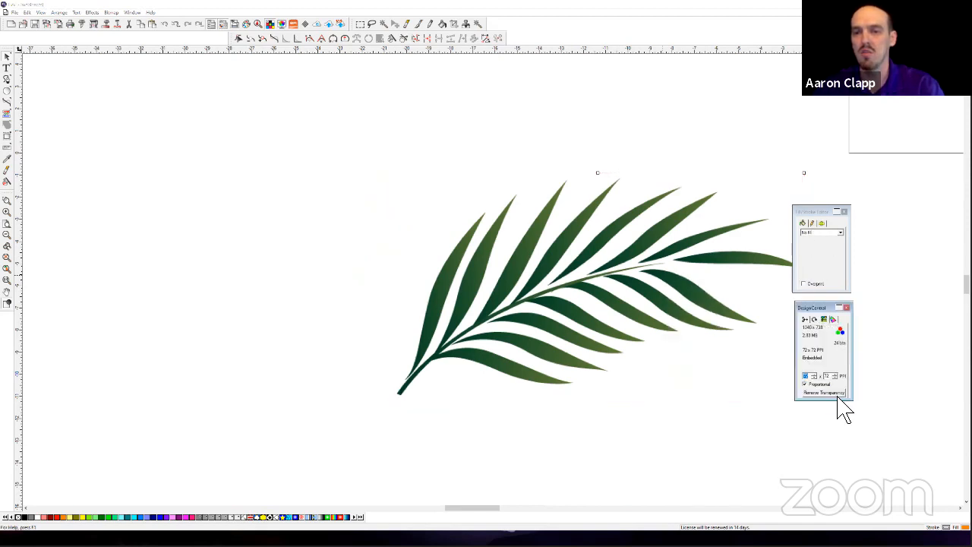
{"action": "left_click", "coordinate": [807, 392]}
{"action": "left_click", "coordinate": [270, 239]}
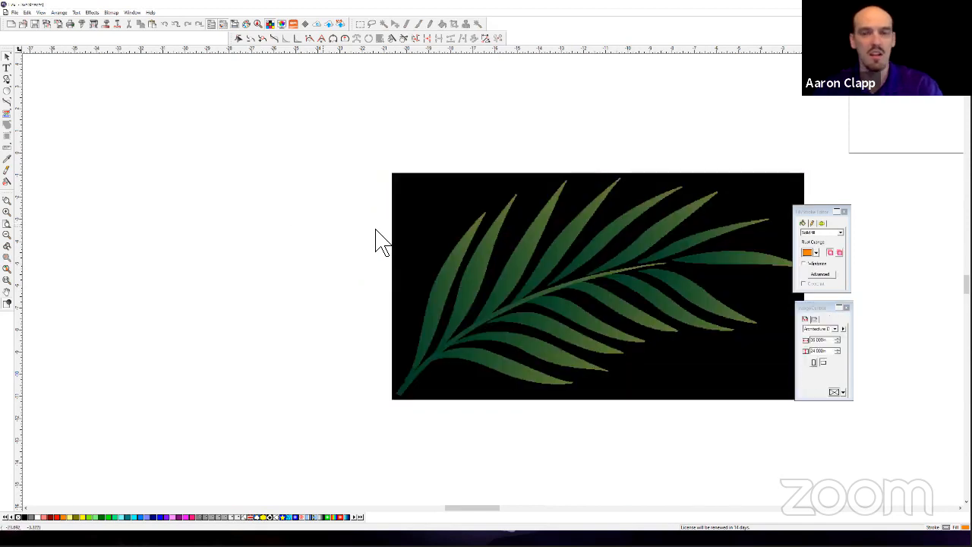
Autotrace the palm leaf bitmap with its black background and move the bitmap aside to expose the trace.
{"action": "left_click_drag", "start_coordinate": [330, 139], "coordinate": [866, 462]}
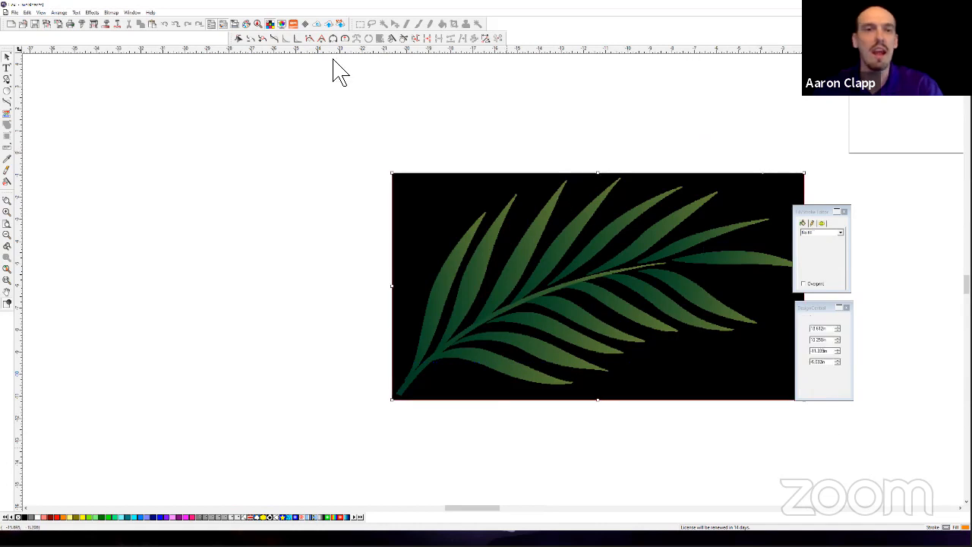
{"action": "left_click", "coordinate": [111, 12]}
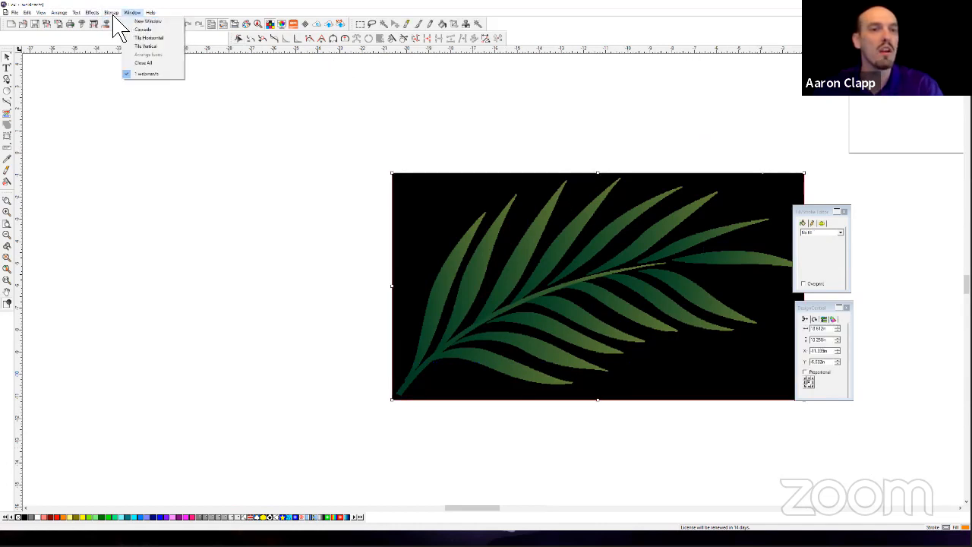
{"action": "mouse_move", "coordinate": [182, 81]}
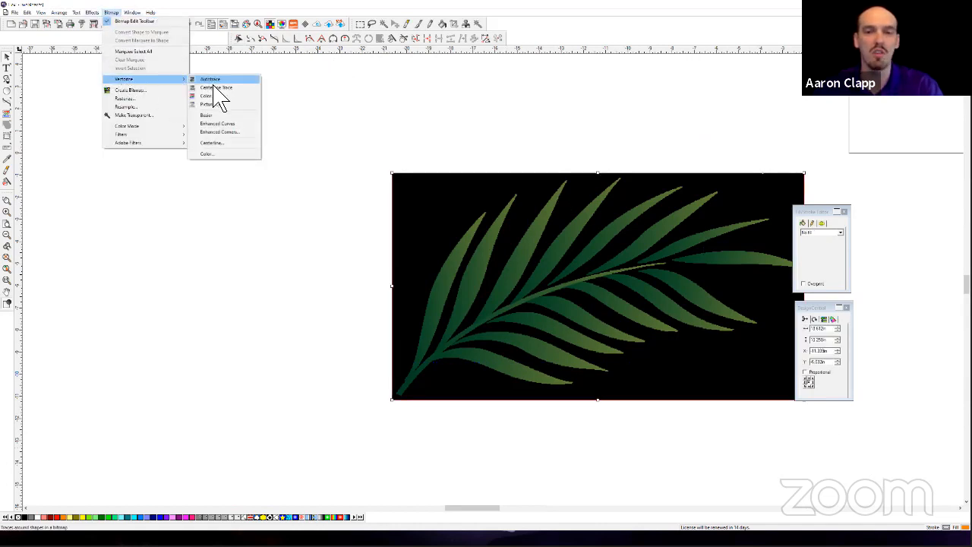
{"action": "left_click", "coordinate": [213, 81]}
{"action": "left_click_drag", "start_coordinate": [373, 158], "coordinate": [828, 416]}
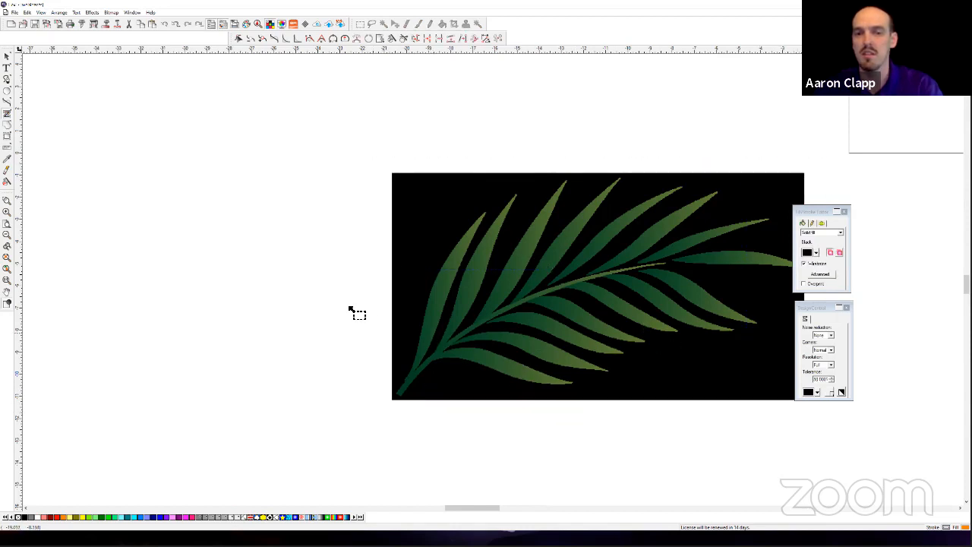
{"action": "right_click", "coordinate": [303, 274]}
{"action": "left_click", "coordinate": [319, 278]}
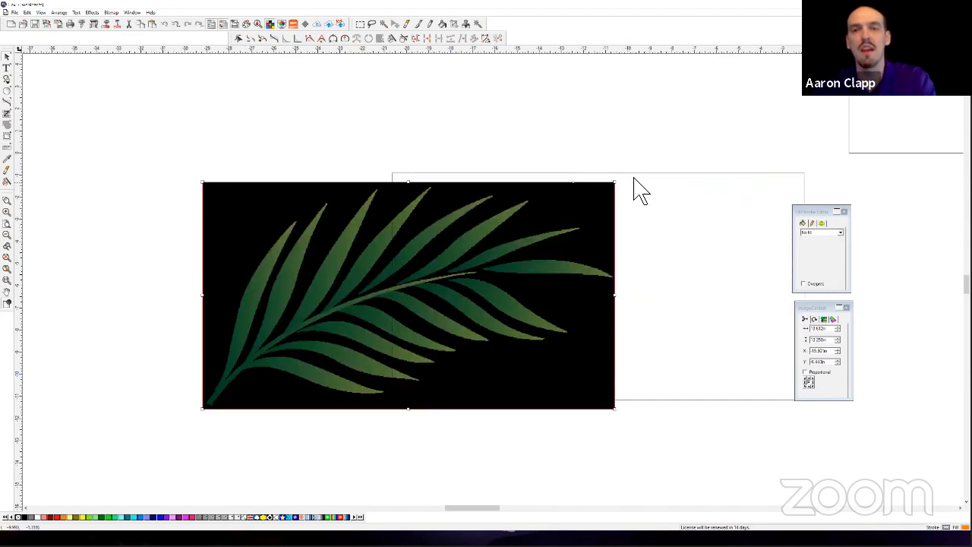
Delete the traced rectangular outline and move the palm leaf bitmap back toward its place.
{"action": "left_click", "coordinate": [639, 186]}
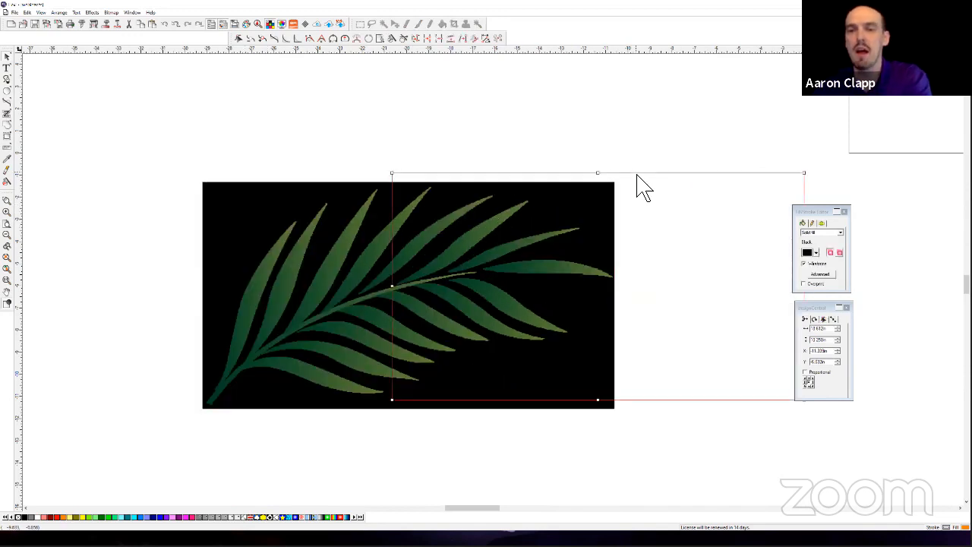
{"action": "key", "text": "Delete"}
{"action": "left_click", "coordinate": [480, 254]}
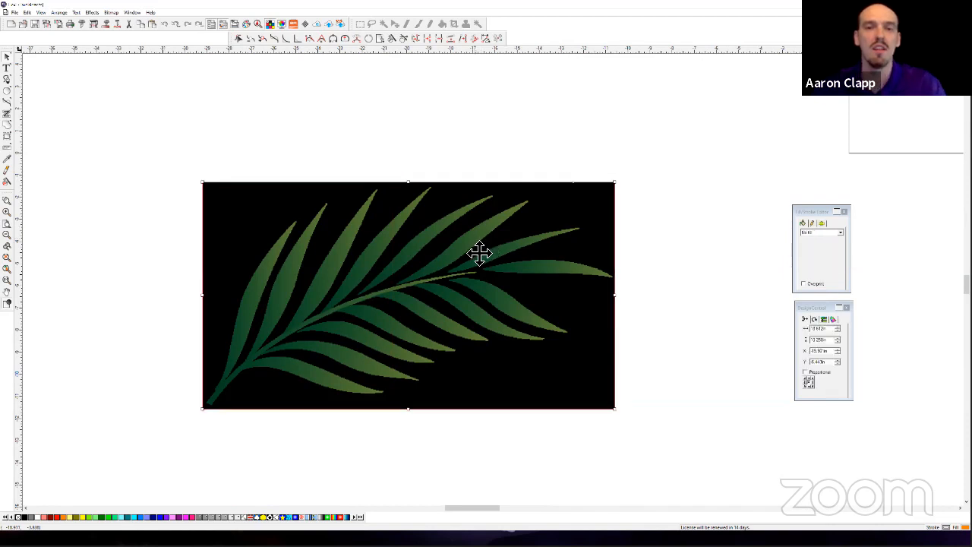
{"action": "left_click_drag", "start_coordinate": [479, 254], "coordinate": [578, 258]}
Try vectorizing the black-background palm leaf with Enhanced Corners and delete the solid black shape.
{"action": "left_click", "coordinate": [111, 12]}
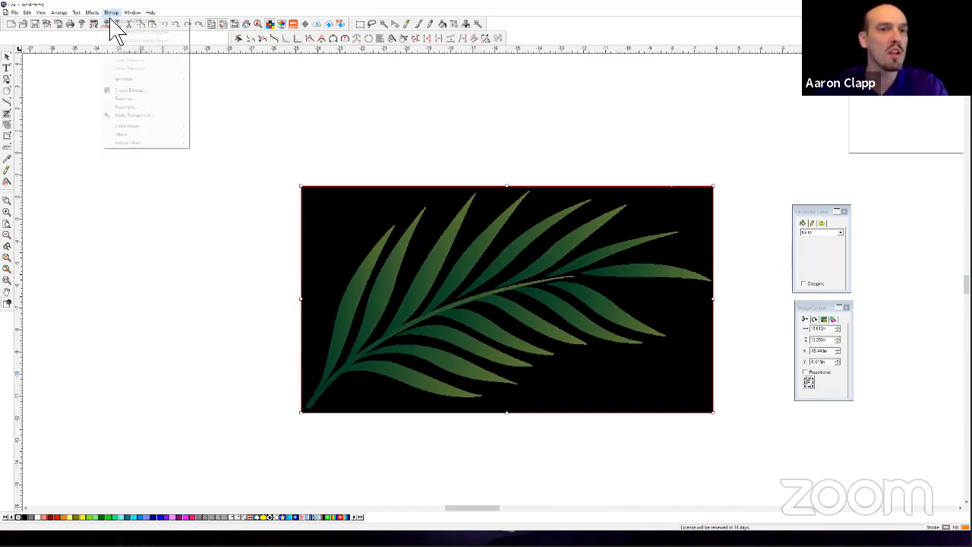
{"action": "mouse_move", "coordinate": [141, 79]}
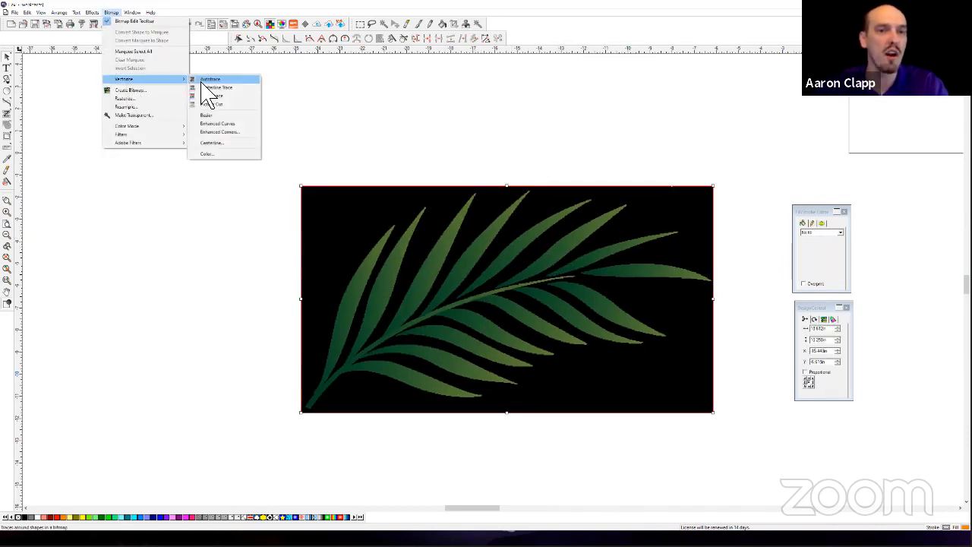
{"action": "left_click", "coordinate": [231, 133]}
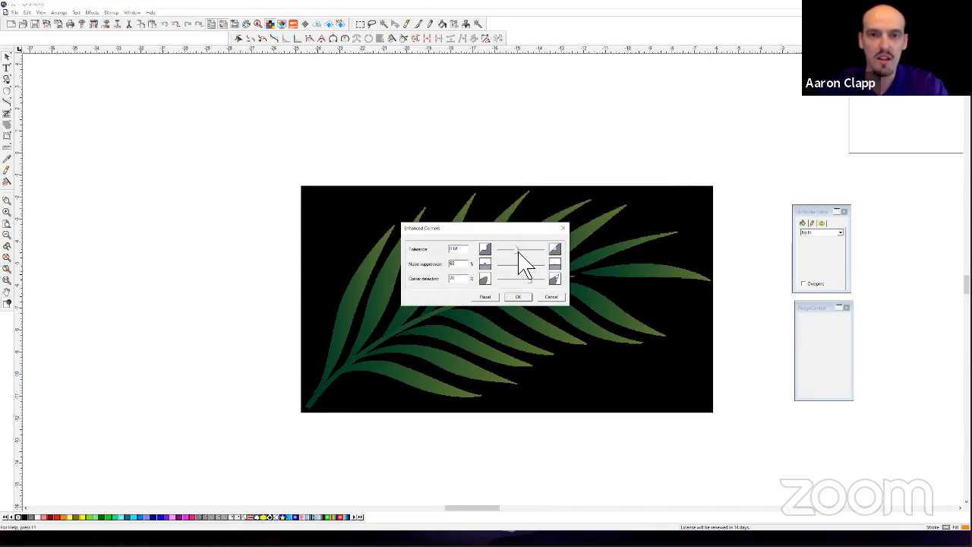
{"action": "left_click", "coordinate": [519, 297]}
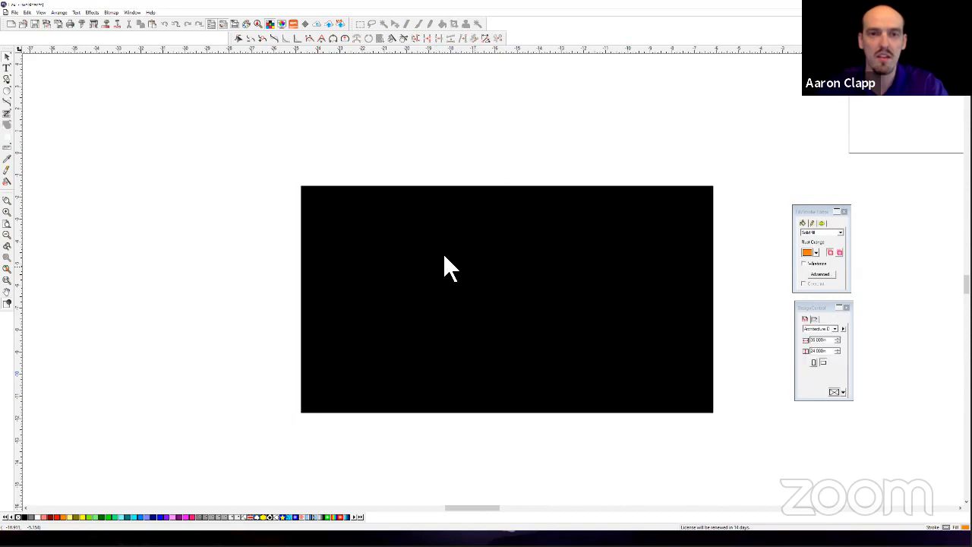
{"action": "left_click_drag", "start_coordinate": [483, 279], "coordinate": [376, 242]}
{"action": "key", "text": "Delete"}
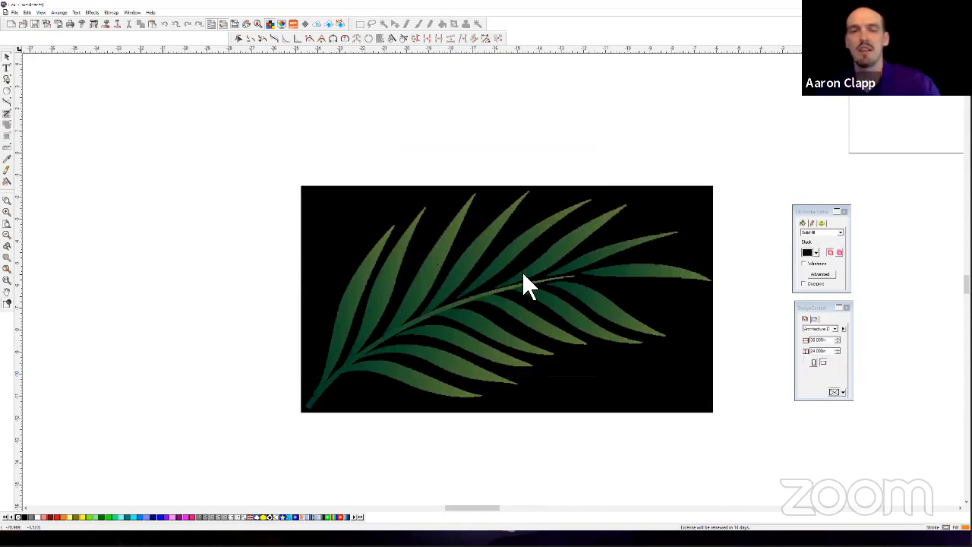
Undo the recent tracing and moves, going back to the palm leaf bitmap with its transparency.
{"action": "left_click", "coordinate": [539, 278]}
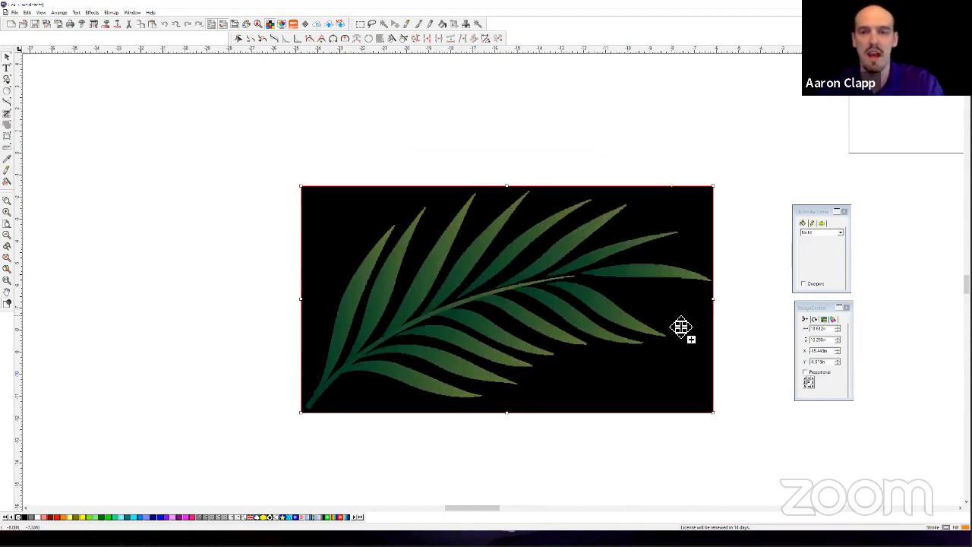
{"action": "key", "text": "ctrl+z"}
{"action": "key", "text": "ctrl+z"}
{"action": "key", "text": "ctrl+z"}
{"action": "key", "text": "ctrl+z"}
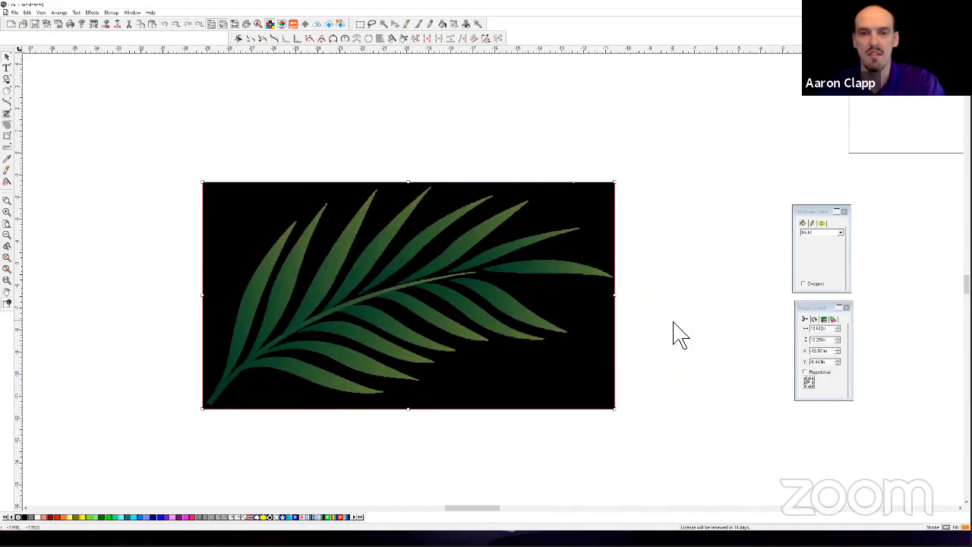
{"action": "key", "text": "ctrl+z"}
{"action": "key", "text": "ctrl+z"}
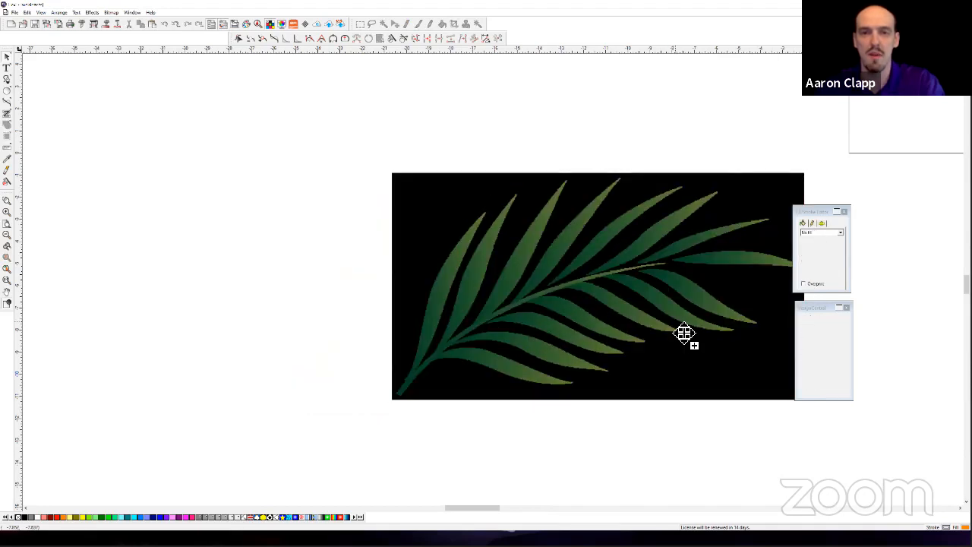
Move the transparent palm leaf bitmap farther from the page and vectorize it with Enhanced Corners.
{"action": "left_click", "coordinate": [553, 275]}
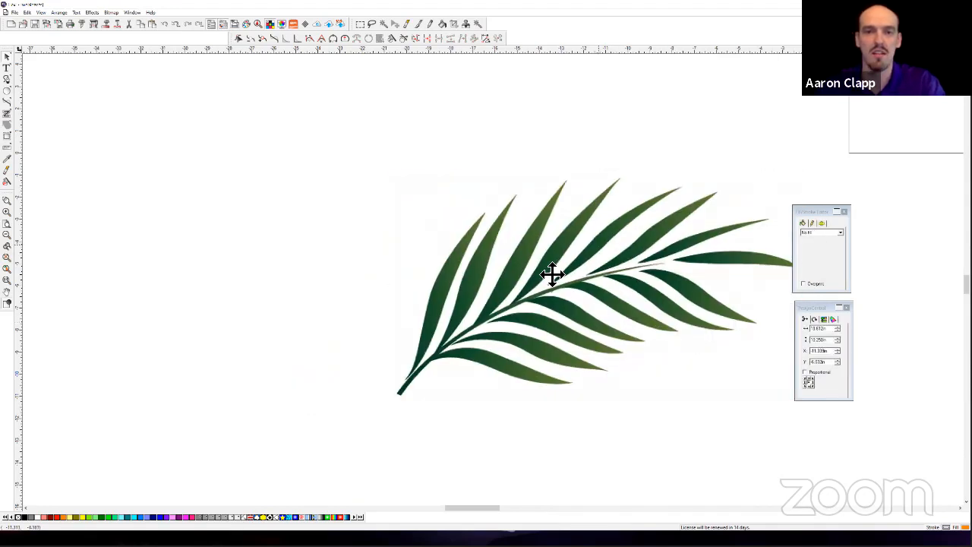
{"action": "left_click_drag", "start_coordinate": [569, 256], "coordinate": [513, 276]}
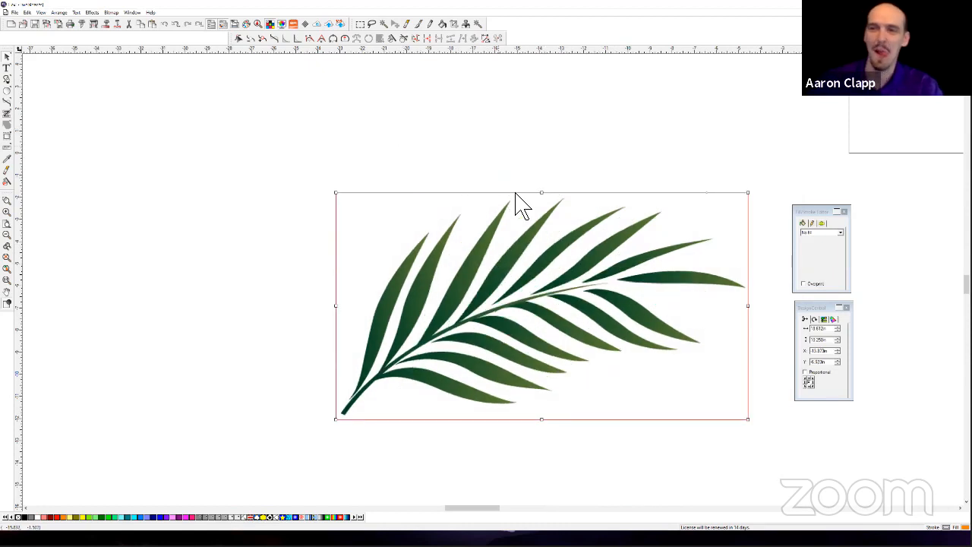
{"action": "left_click", "coordinate": [111, 12]}
{"action": "mouse_move", "coordinate": [137, 79]}
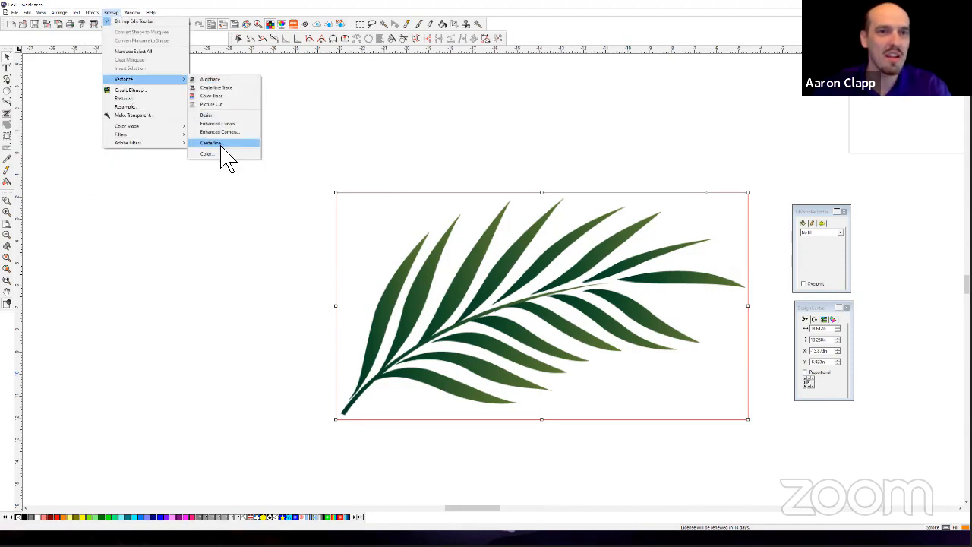
{"action": "left_click", "coordinate": [219, 132]}
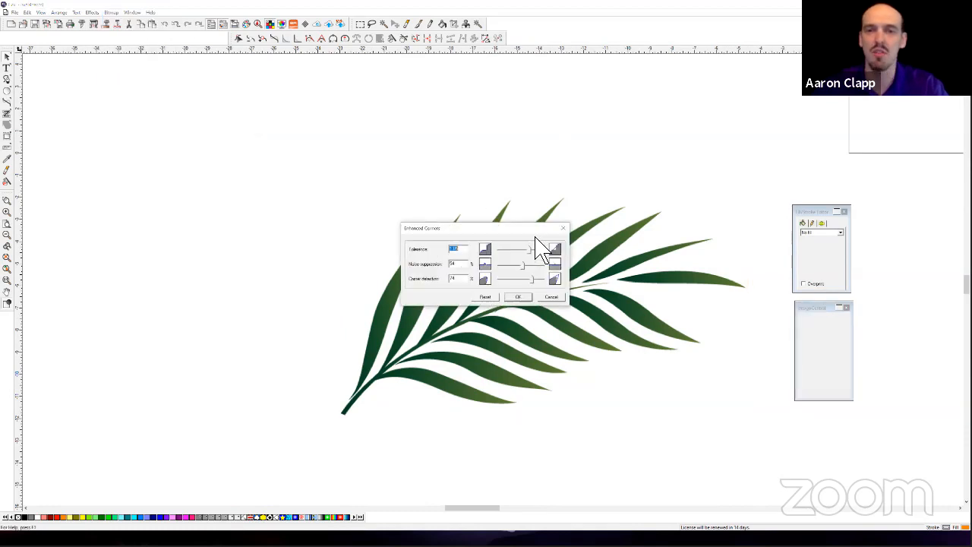
{"action": "left_click", "coordinate": [519, 296]}
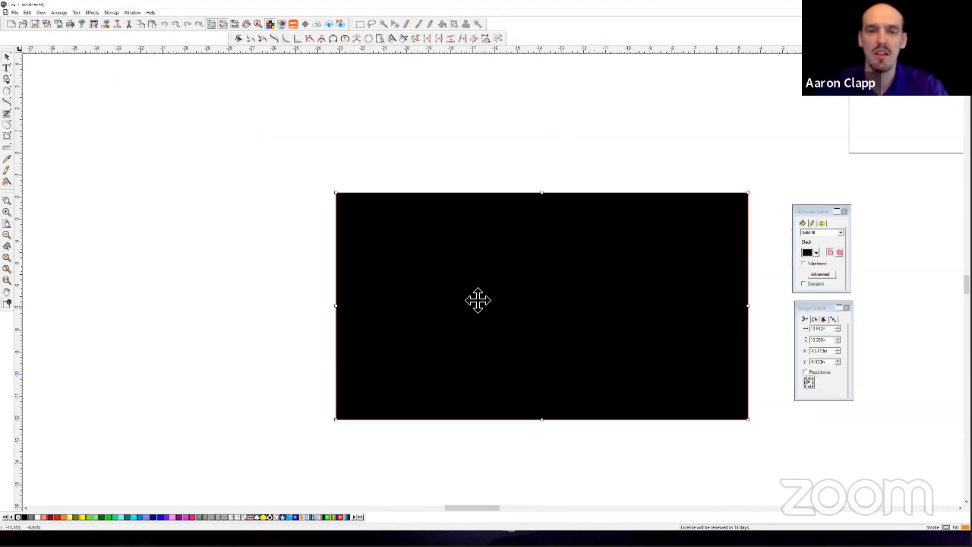
{"action": "left_click", "coordinate": [335, 153]}
{"action": "left_click", "coordinate": [413, 219]}
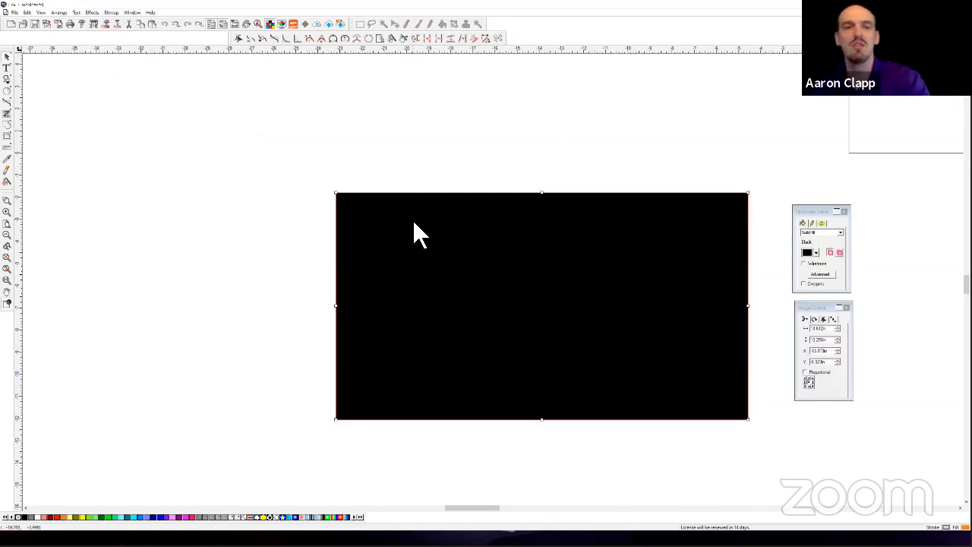
Delete the solid black traced shape and show the palm leaf bitmap's image resolution properties.
{"action": "key", "text": "Delete"}
{"action": "left_click", "coordinate": [465, 263]}
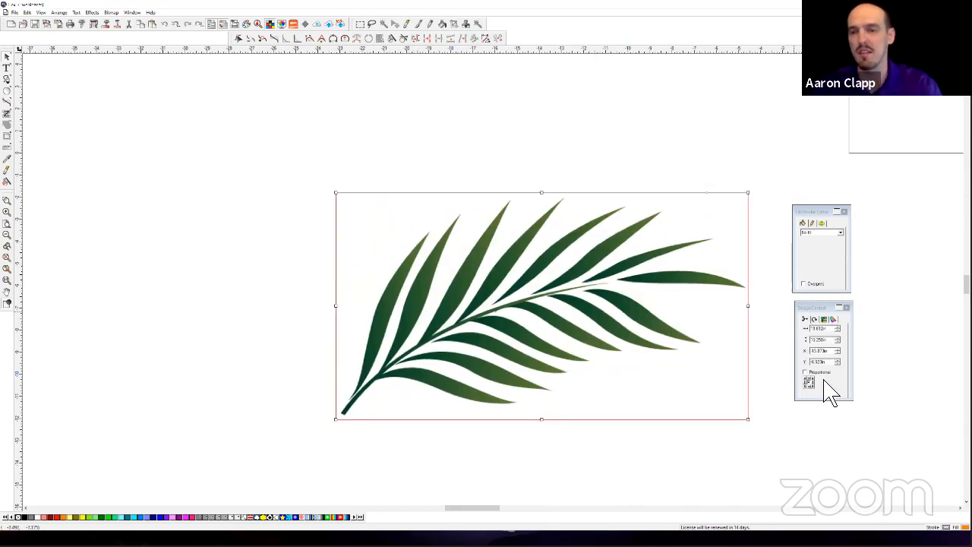
{"action": "left_click", "coordinate": [825, 321]}
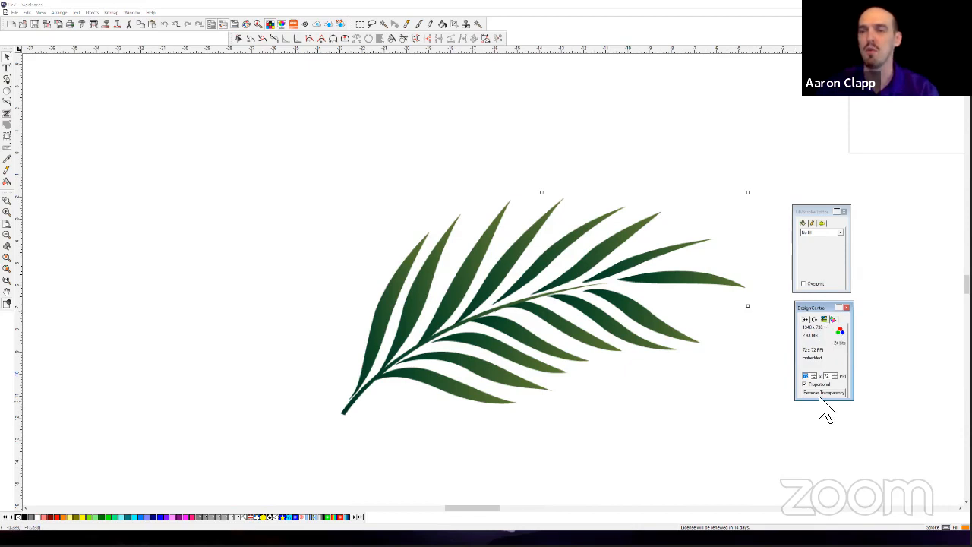
Rasterize the palm leaf at 150 DPI in RGB without transparency, keeping the original.
{"action": "left_click", "coordinate": [721, 161]}
{"action": "left_click_drag", "start_coordinate": [297, 146], "coordinate": [758, 438]}
{"action": "left_click", "coordinate": [111, 13]}
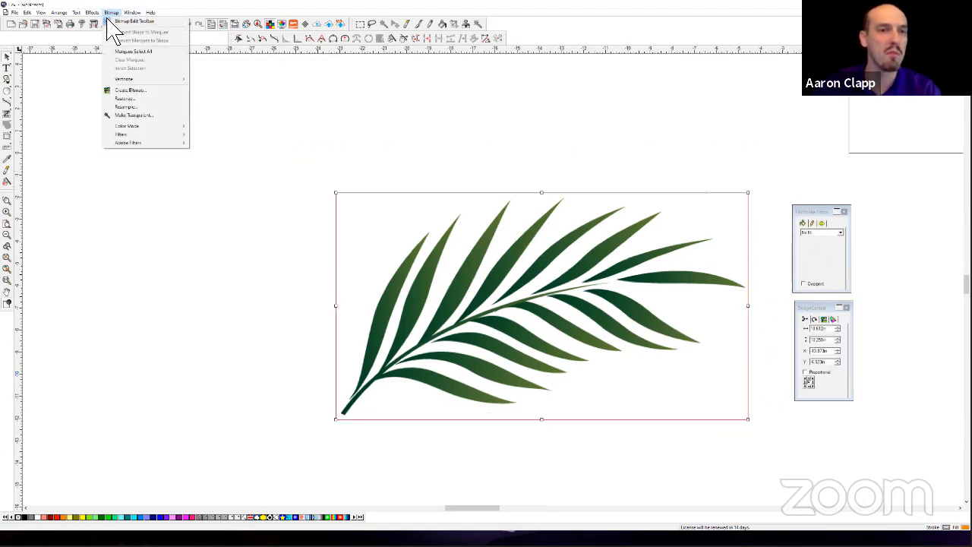
{"action": "left_click", "coordinate": [126, 98]}
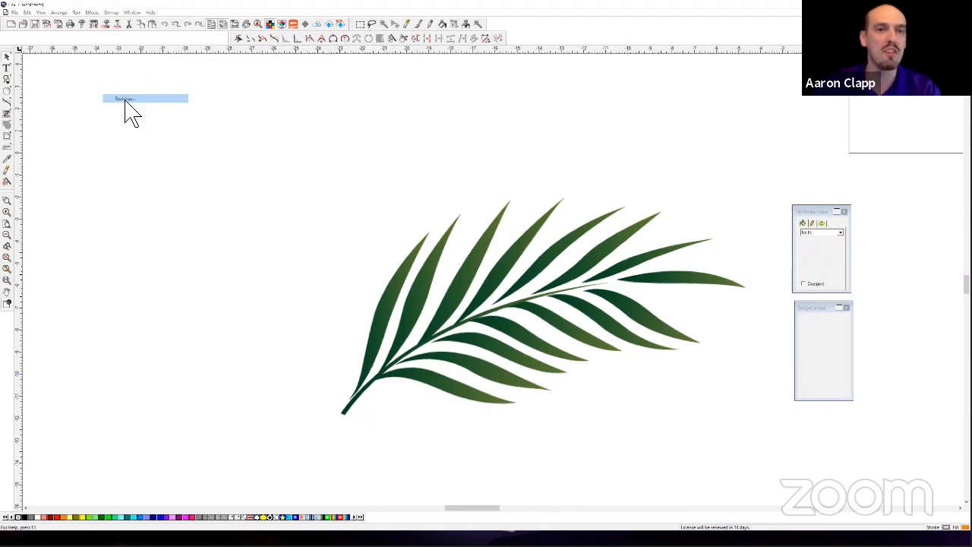
{"action": "left_click", "coordinate": [496, 270]}
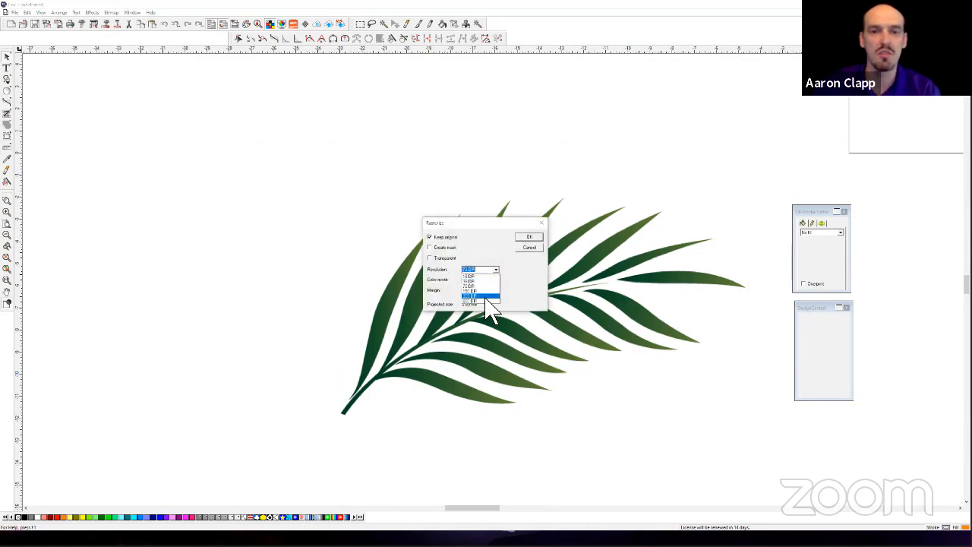
{"action": "left_click", "coordinate": [486, 291]}
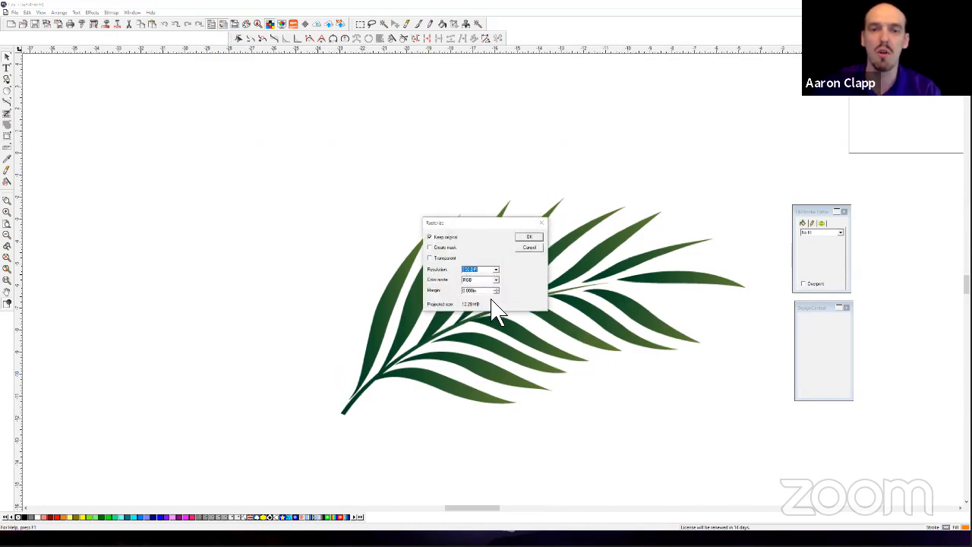
{"action": "left_click", "coordinate": [530, 237]}
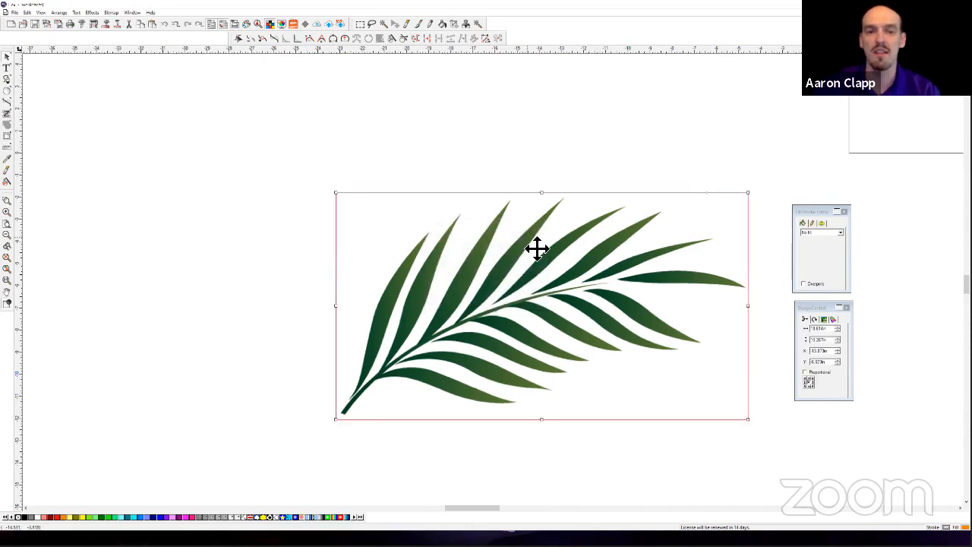
Move the rasterized palm leaf into the empty space below the original and show its image resolution properties.
{"action": "left_click_drag", "start_coordinate": [569, 266], "coordinate": [403, 264]}
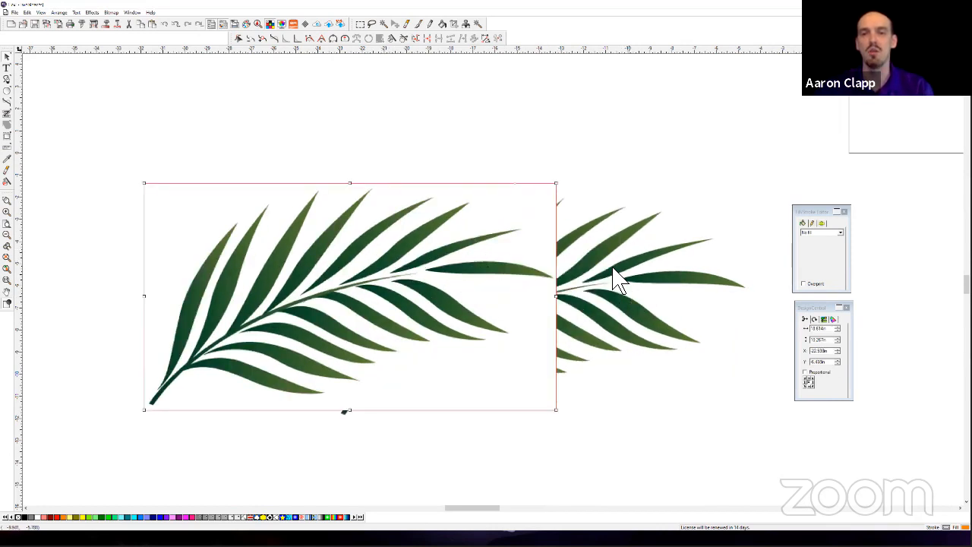
{"action": "scroll", "coordinate": [448, 262], "scroll_direction": "down", "scroll_amount": 2}
{"action": "scroll", "coordinate": [440, 248], "scroll_direction": "down", "scroll_amount": 2}
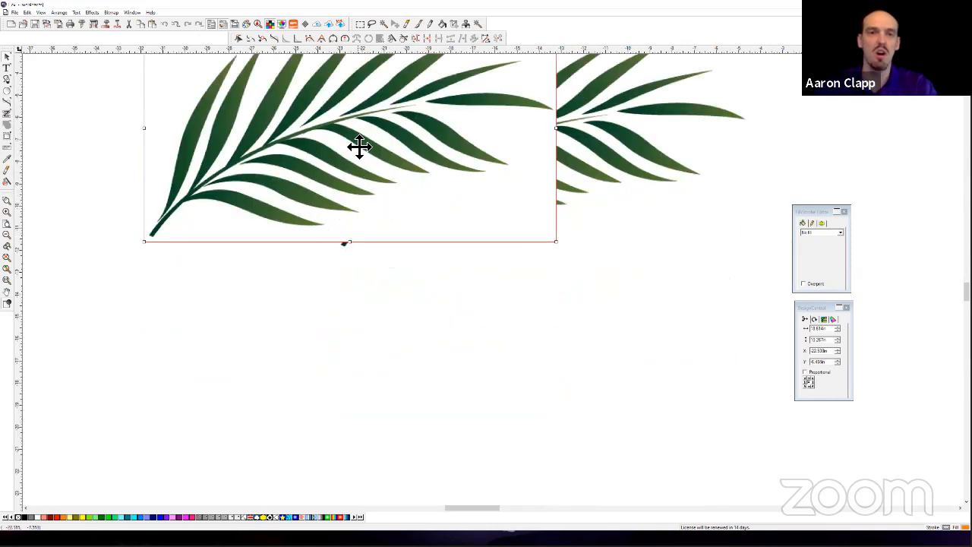
{"action": "left_click_drag", "start_coordinate": [351, 145], "coordinate": [473, 388]}
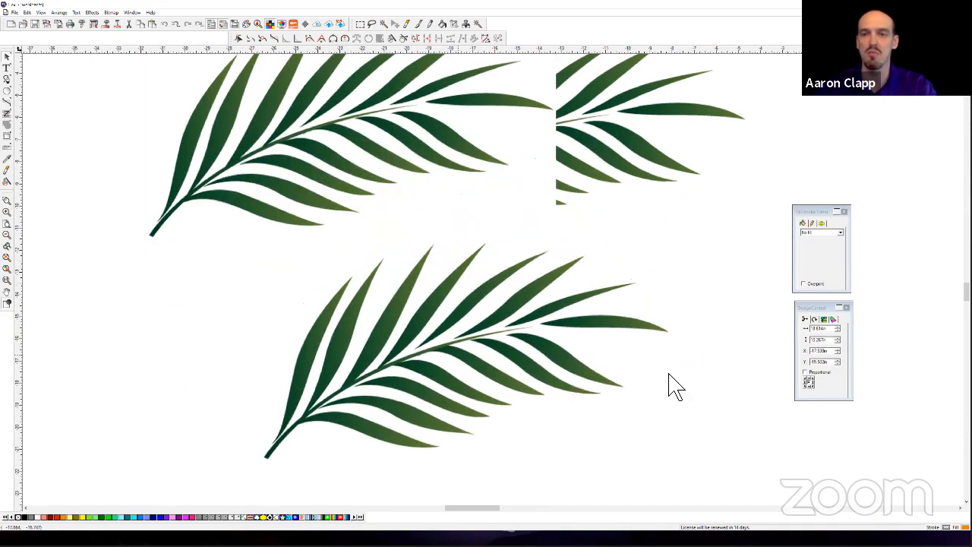
{"action": "left_click", "coordinate": [826, 327]}
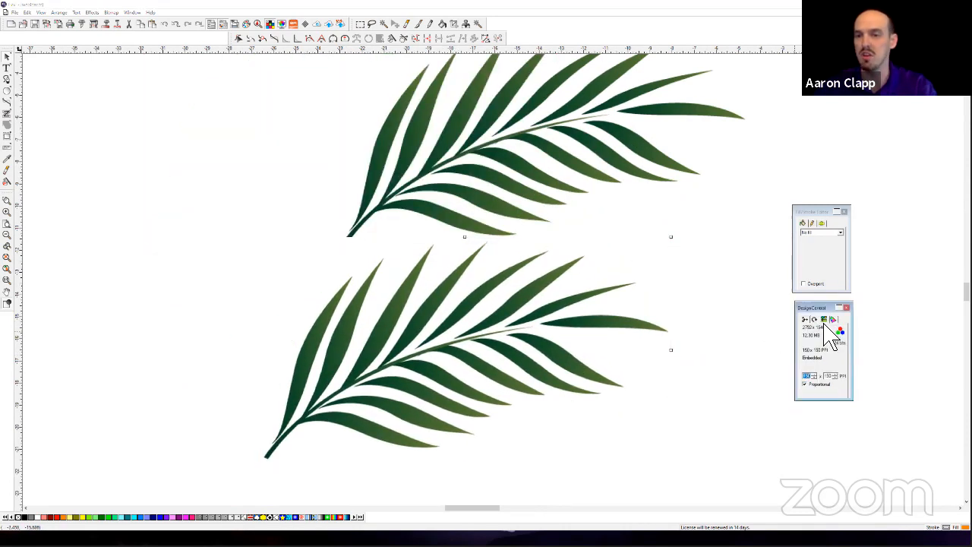
{"action": "scroll", "coordinate": [535, 310], "scroll_direction": "down", "scroll_amount": 2}
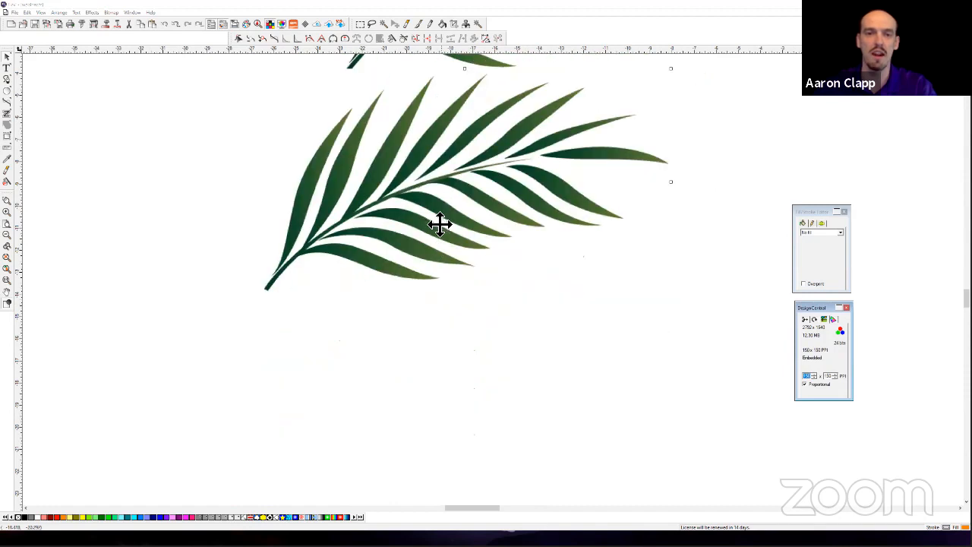
{"action": "left_click_drag", "start_coordinate": [440, 223], "coordinate": [470, 271]}
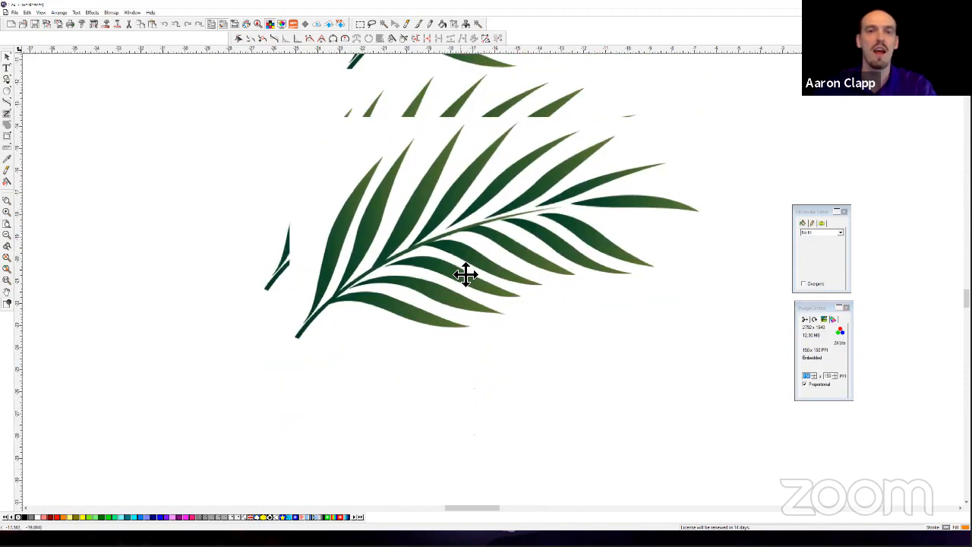
Vectorize the 150 DPI palm leaf with Enhanced Corners and move the bitmap off the black trace to its left.
{"action": "left_click", "coordinate": [111, 12]}
{"action": "mouse_move", "coordinate": [156, 80]}
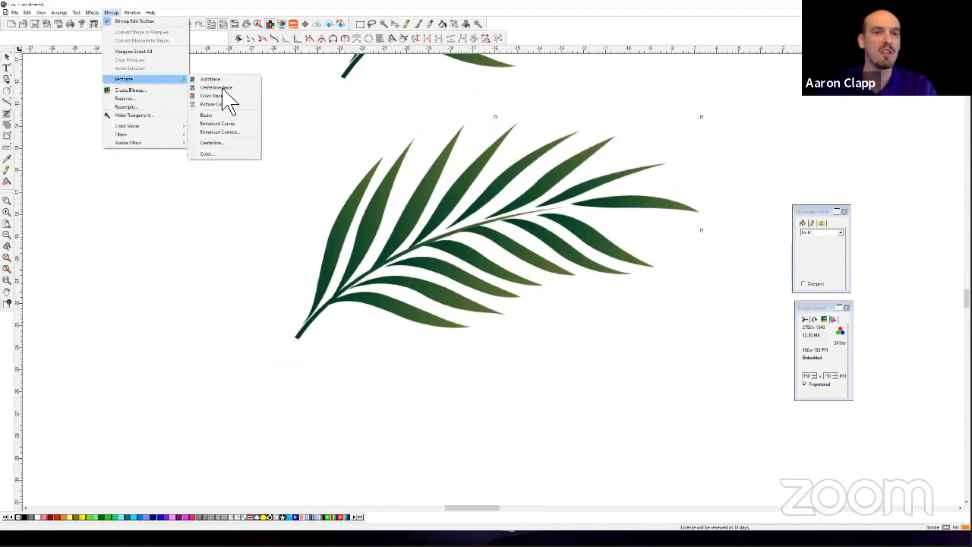
{"action": "left_click", "coordinate": [234, 133]}
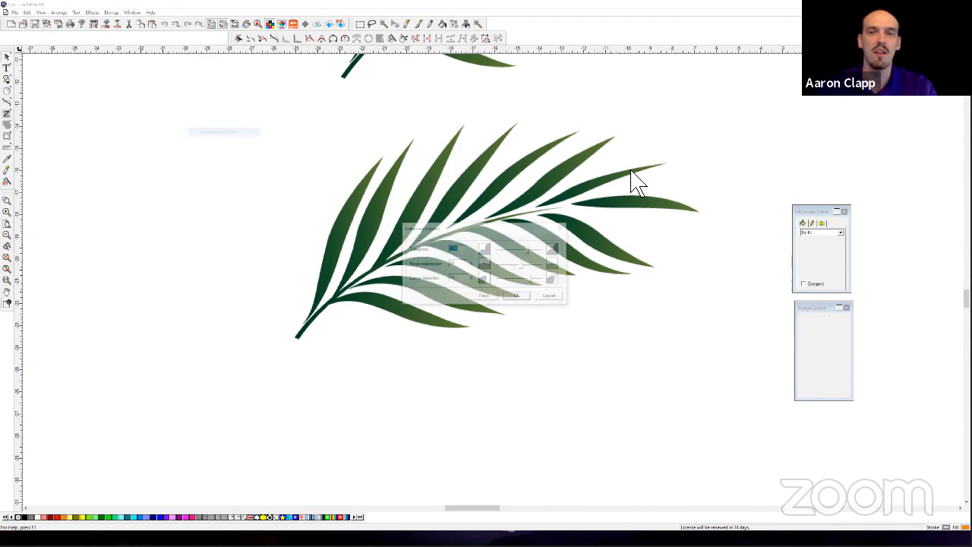
{"action": "left_click", "coordinate": [519, 297]}
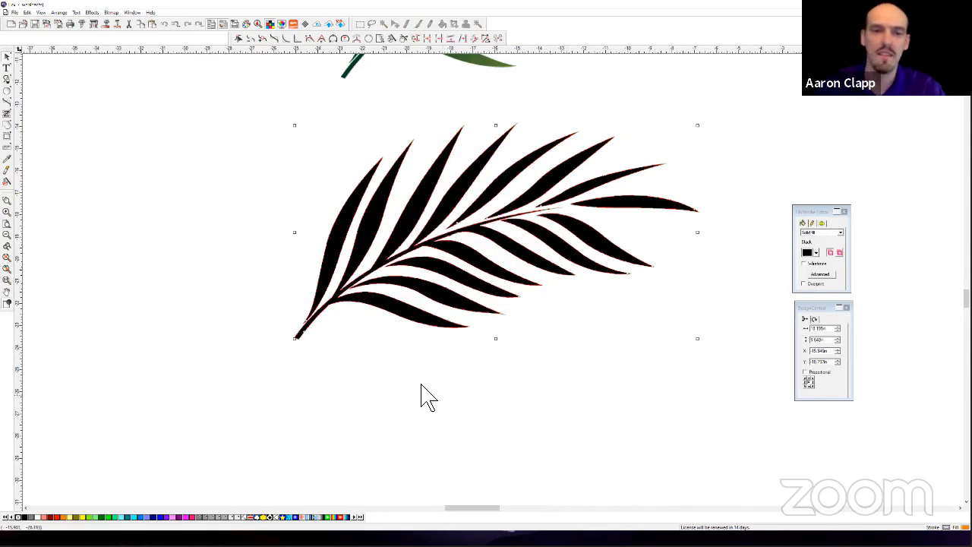
{"action": "left_click", "coordinate": [549, 179]}
{"action": "mouse_move", "coordinate": [549, 178]}
{"action": "left_mouse_down"}
{"action": "mouse_move", "coordinate": [291, 221]}
{"action": "mouse_move", "coordinate": [236, 217]}
{"action": "mouse_move", "coordinate": [245, 258]}
{"action": "mouse_move", "coordinate": [156, 257]}
{"action": "left_mouse_up"}
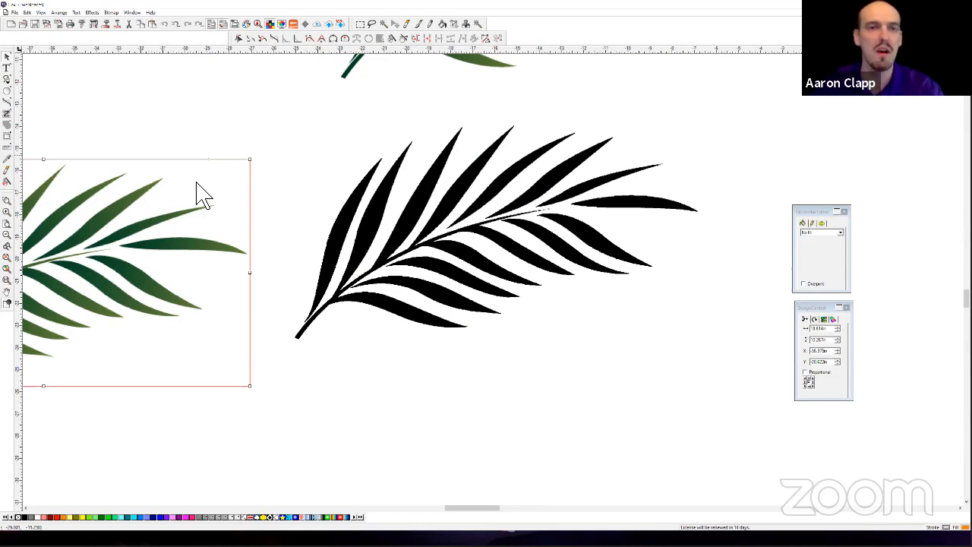
Examine the Enhanced Corners trace of the palm leaf up close, checking the leaf edges and stem.
{"action": "left_click", "coordinate": [345, 79]}
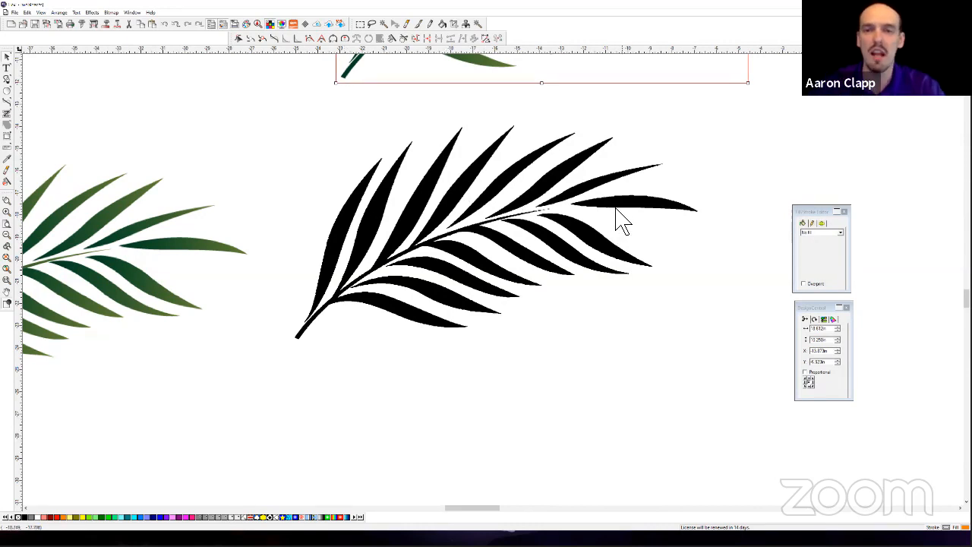
{"action": "scroll", "coordinate": [620, 220], "scroll_direction": "up", "scroll_amount": 5}
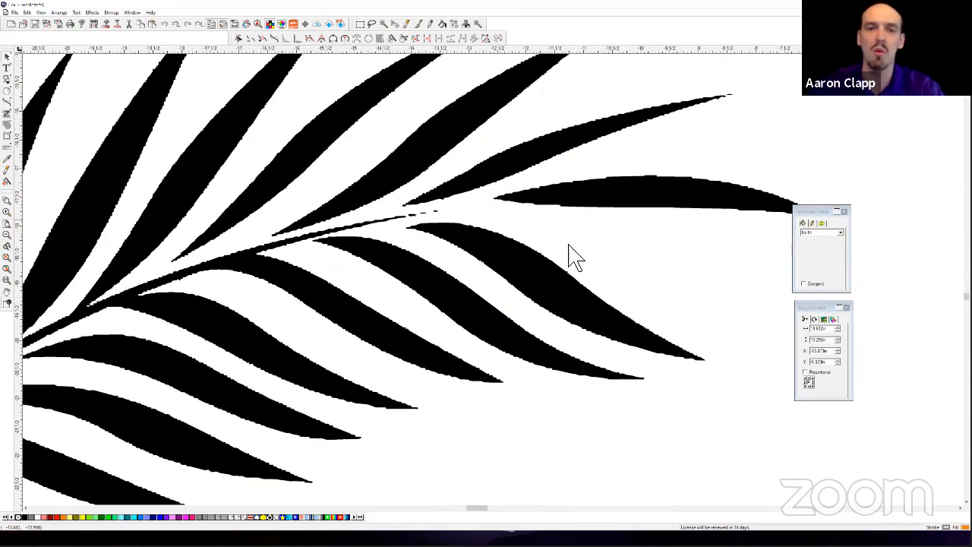
{"action": "scroll", "coordinate": [657, 253], "scroll_direction": "down", "scroll_amount": 3}
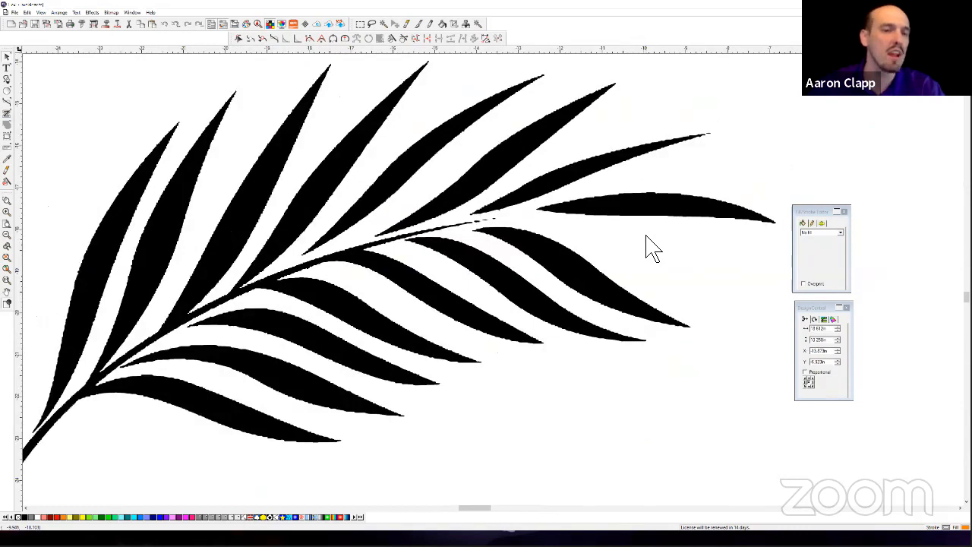
{"action": "scroll", "coordinate": [654, 247], "scroll_direction": "down", "scroll_amount": 2}
{"action": "scroll", "coordinate": [644, 246], "scroll_direction": "down", "scroll_amount": 1}
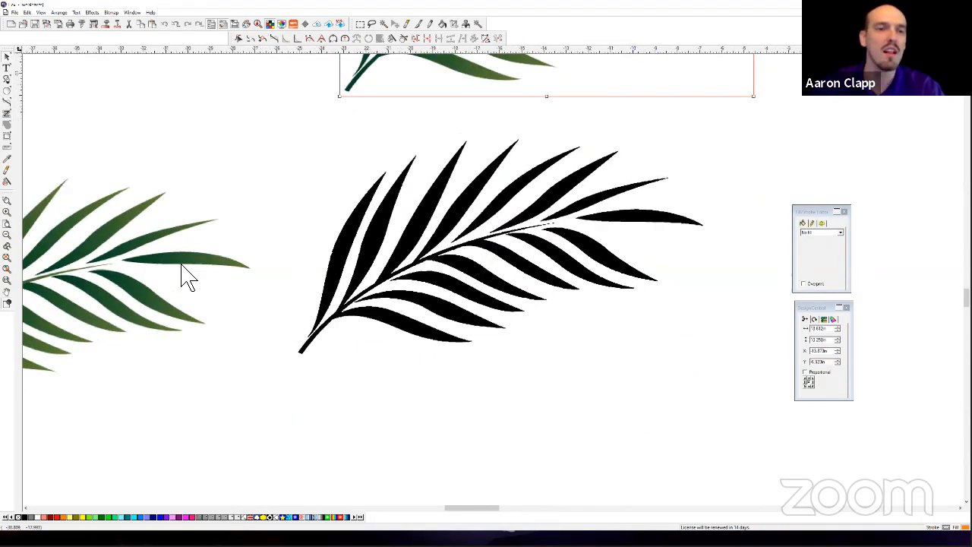
Vectorize the 150 DPI palm leaf bitmap with Bezier and move the bitmap off the new trace.
{"action": "left_click", "coordinate": [191, 273]}
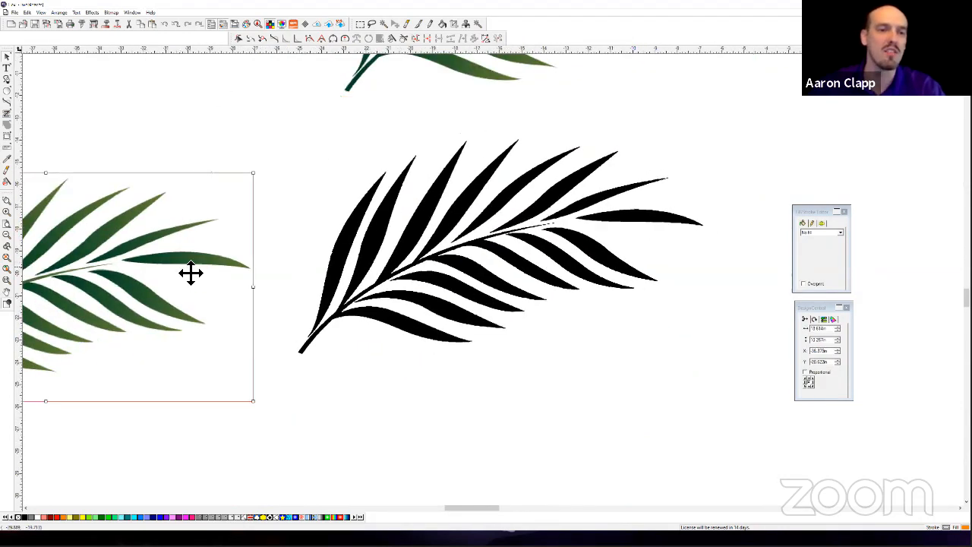
{"action": "left_click", "coordinate": [111, 12]}
{"action": "mouse_move", "coordinate": [137, 81]}
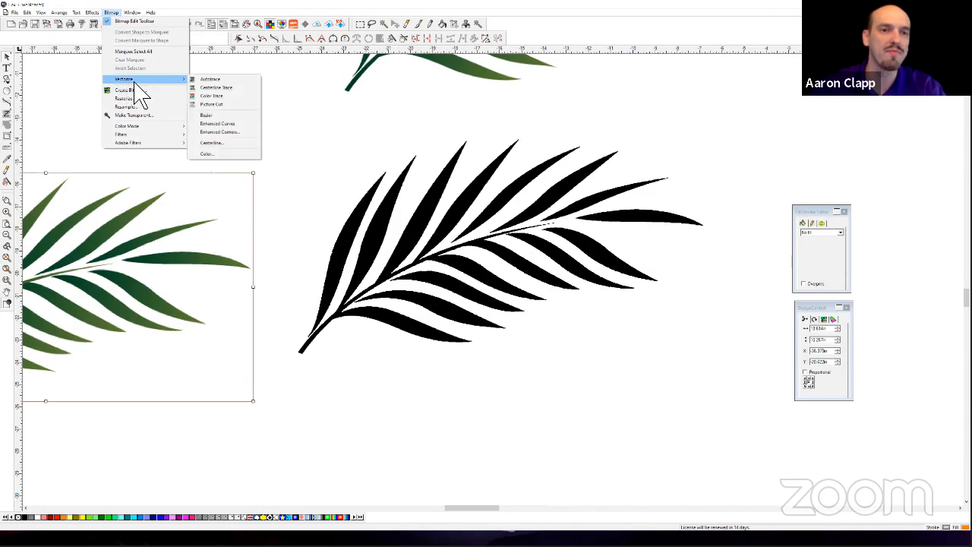
{"action": "left_click", "coordinate": [220, 117]}
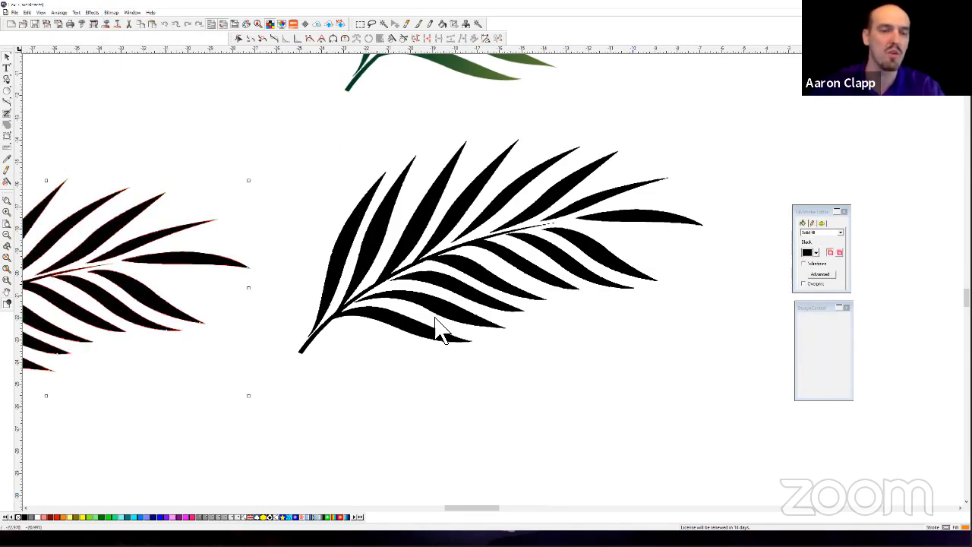
{"action": "left_click", "coordinate": [185, 278]}
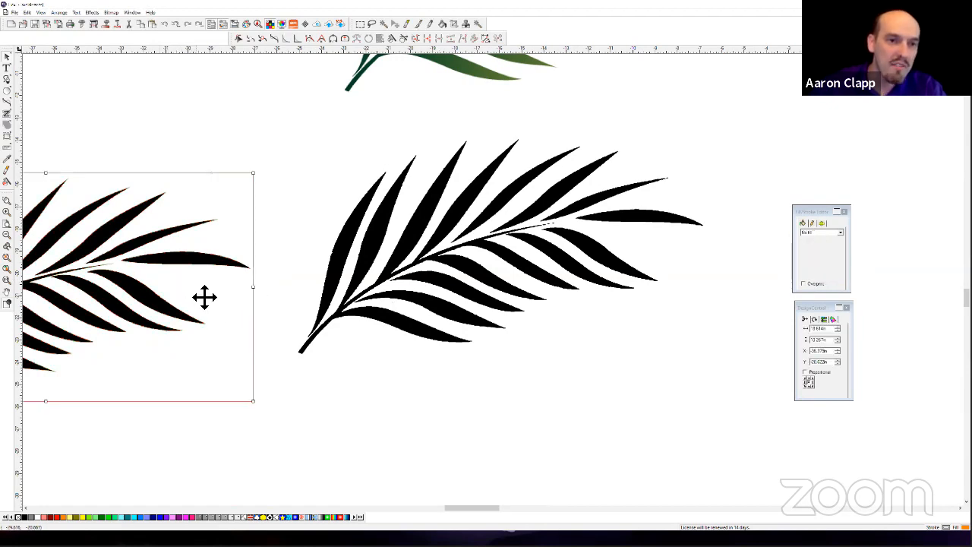
{"action": "left_click_drag", "start_coordinate": [205, 297], "coordinate": [460, 376]}
Examine the edges and stem of the Bezier trace up close and select its shape for inspection.
{"action": "scroll", "coordinate": [133, 251], "scroll_direction": "up", "scroll_amount": 1}
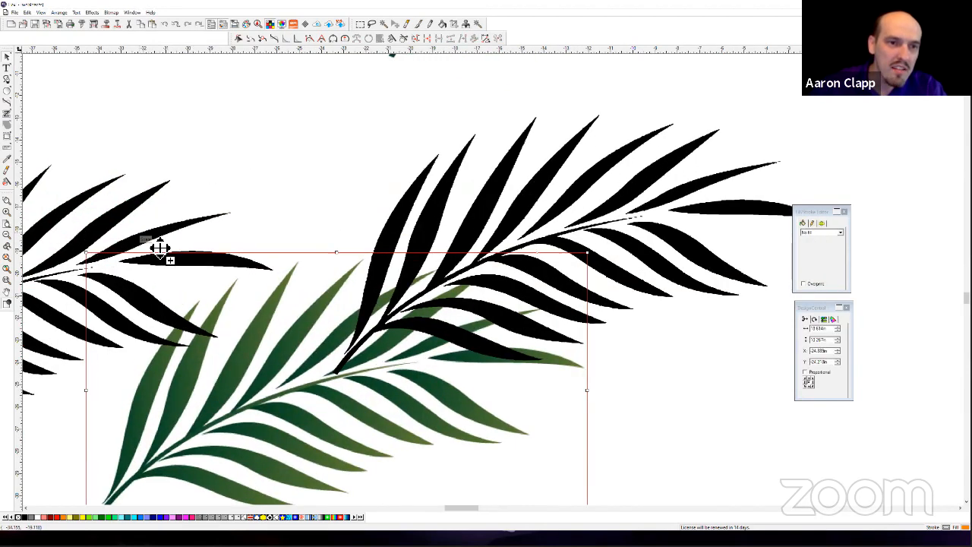
{"action": "scroll", "coordinate": [158, 249], "scroll_direction": "up", "scroll_amount": 1}
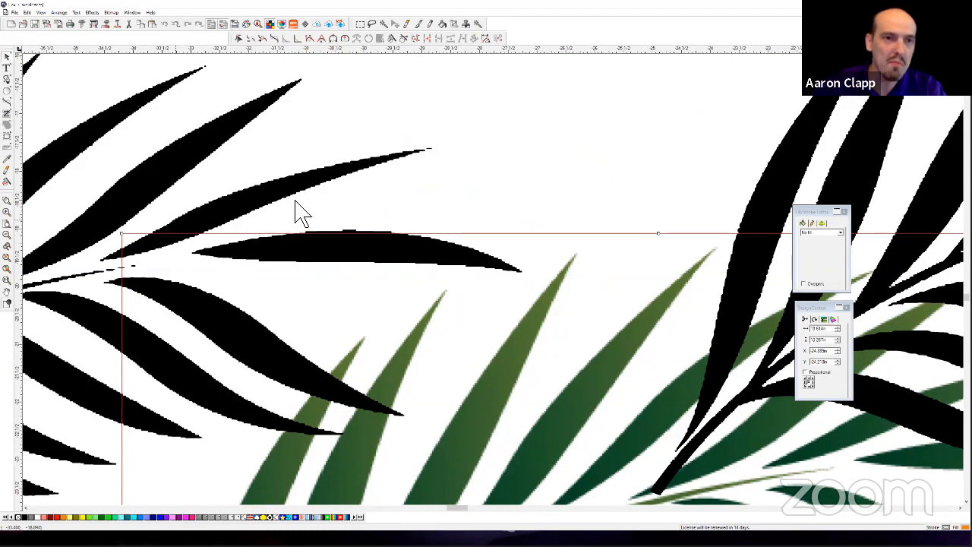
{"action": "scroll", "coordinate": [235, 217], "scroll_direction": "down", "scroll_amount": 4}
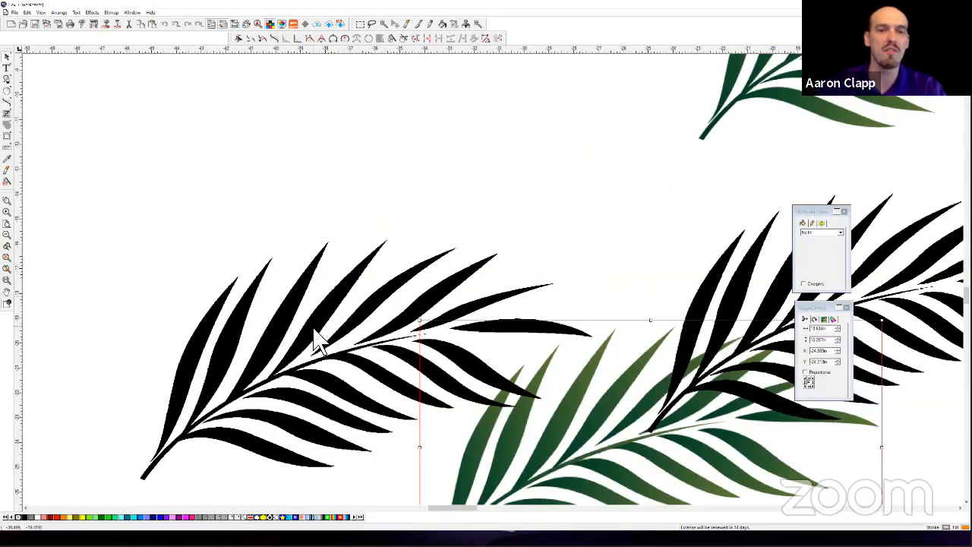
{"action": "left_click", "coordinate": [318, 341]}
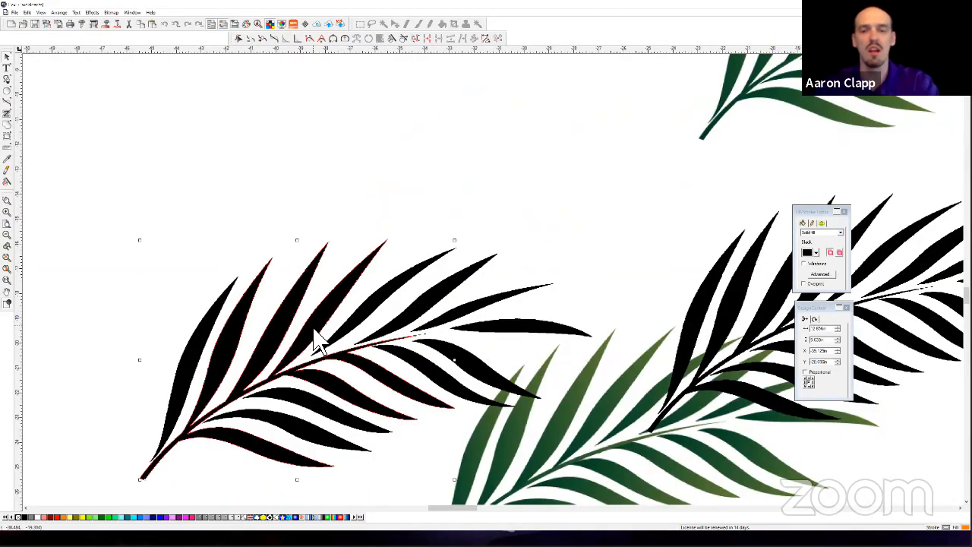
{"action": "left_click", "coordinate": [588, 418]}
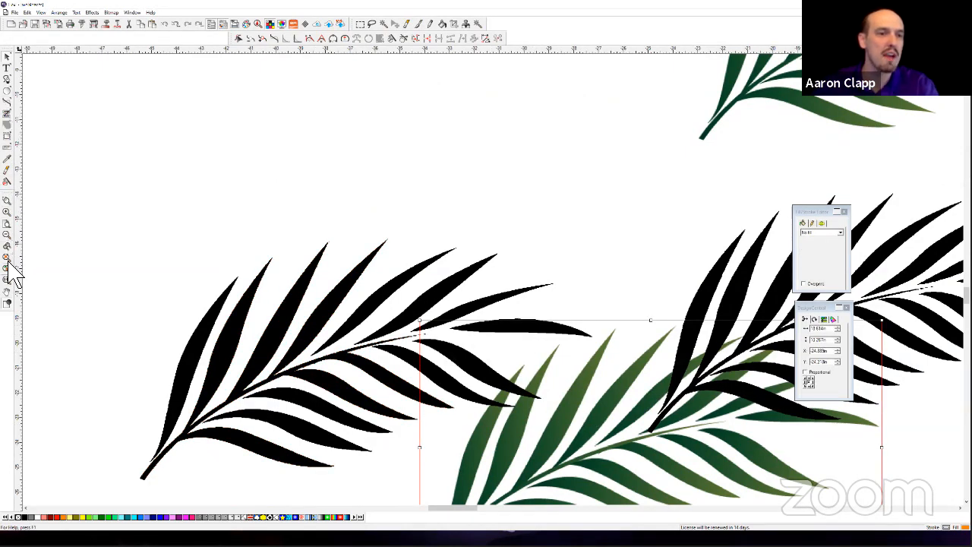
Move the 150 DPI palm leaf bitmap clear of the two black traces, into the space below them.
{"action": "left_click", "coordinate": [7, 236]}
{"action": "left_click", "coordinate": [7, 236]}
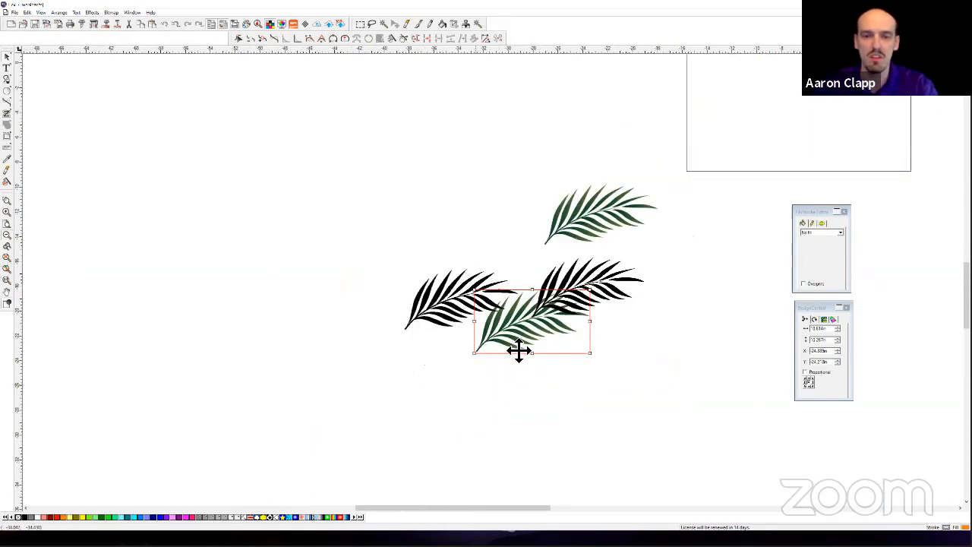
{"action": "left_click_drag", "start_coordinate": [519, 350], "coordinate": [517, 417]}
Vectorize the 150 DPI palm leaf bitmap with Enhanced Corners using higher tolerance and noise suppression but lower corner detection, and move the bitmap off the trace.
{"action": "left_click", "coordinate": [110, 13]}
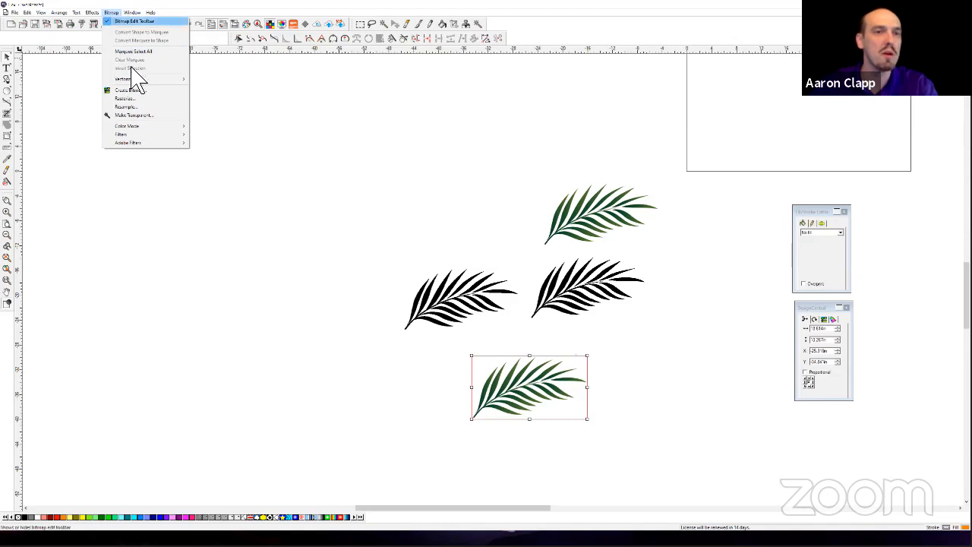
{"action": "mouse_move", "coordinate": [137, 79]}
{"action": "left_click", "coordinate": [228, 133]}
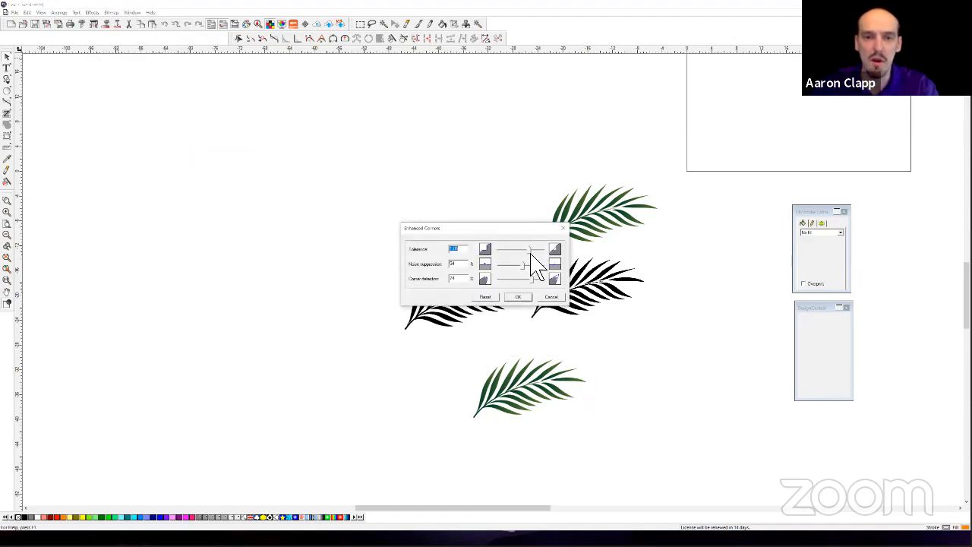
{"action": "left_click", "coordinate": [534, 252]}
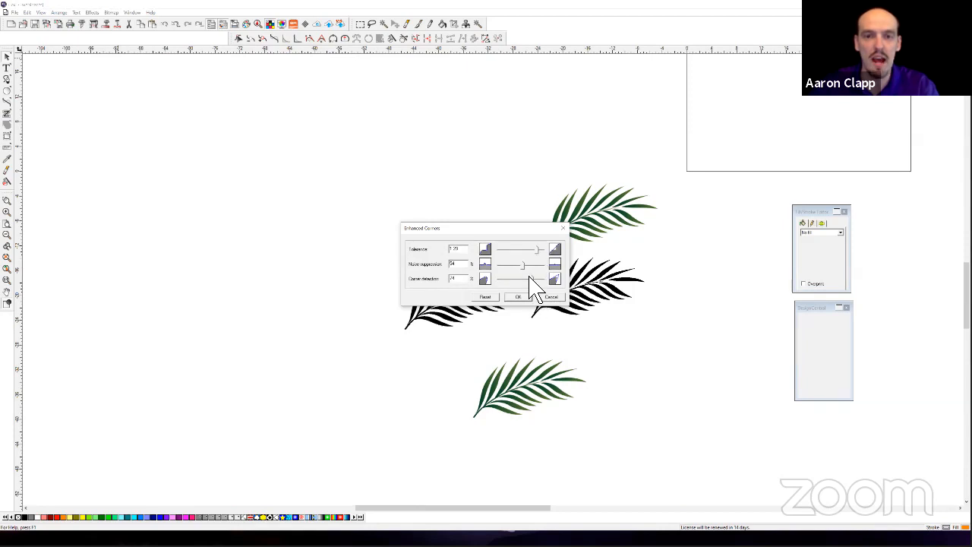
{"action": "left_click_drag", "start_coordinate": [523, 268], "coordinate": [531, 269]}
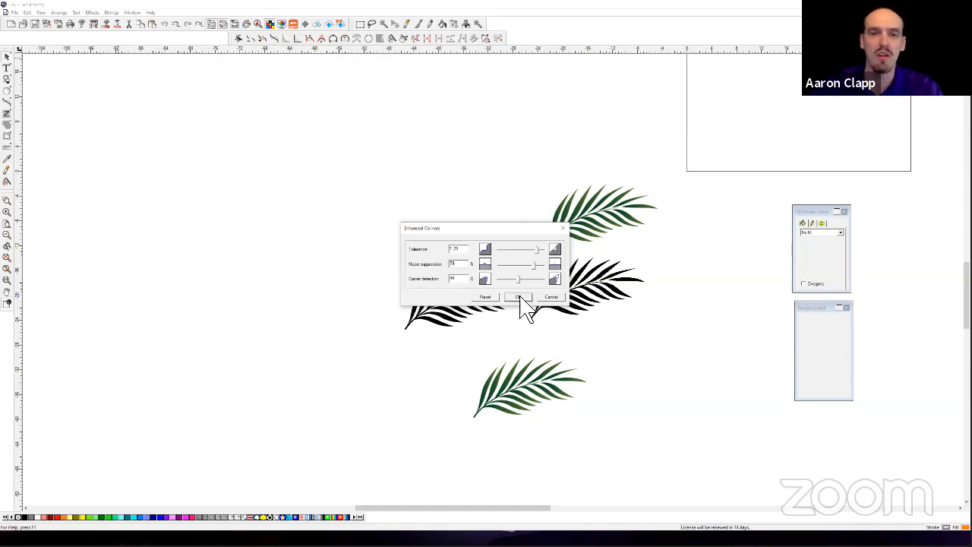
{"action": "left_click", "coordinate": [519, 298]}
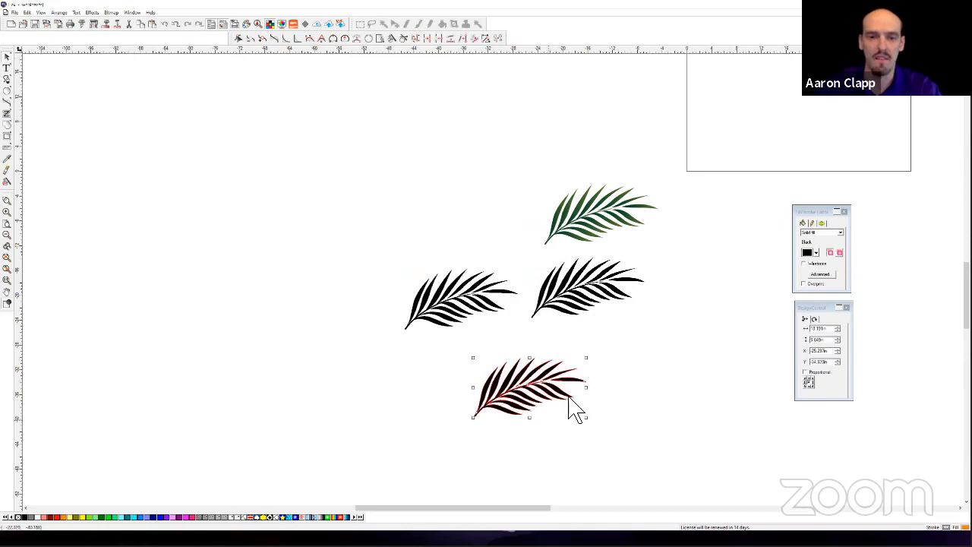
{"action": "left_click_drag", "start_coordinate": [582, 397], "coordinate": [433, 407]}
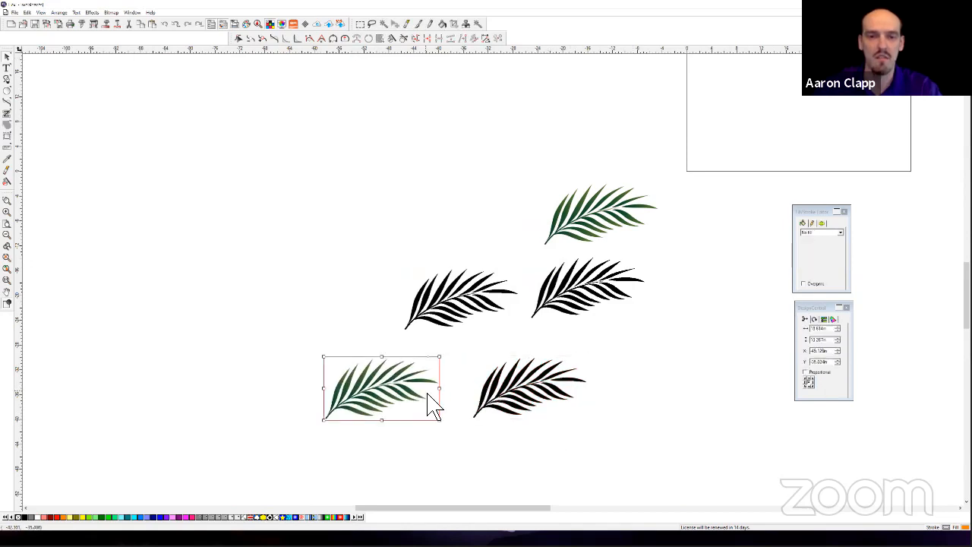
Examine the leaf edges, tips and stem of the new Enhanced Corners trace up close.
{"action": "scroll", "coordinate": [582, 445], "scroll_direction": "up", "scroll_amount": 5}
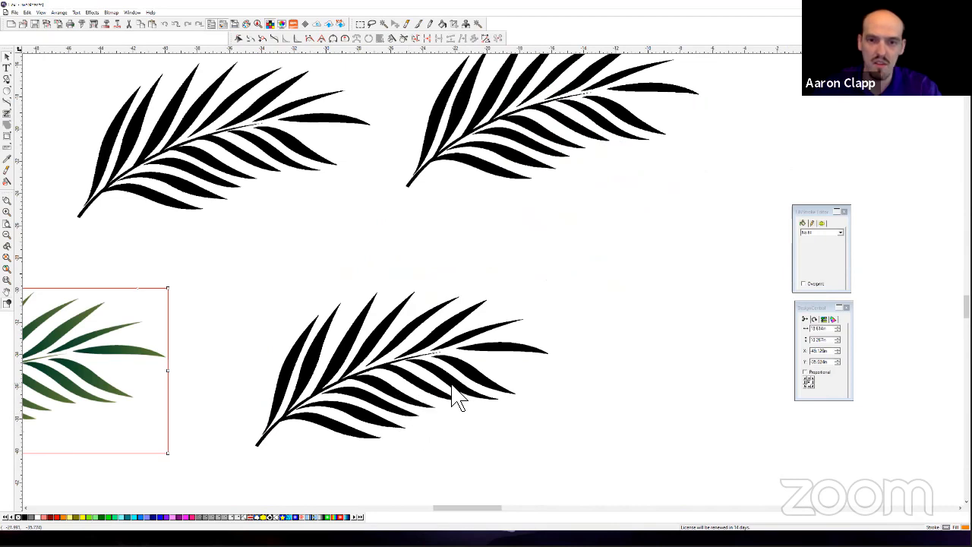
{"action": "scroll", "coordinate": [456, 399], "scroll_direction": "up", "scroll_amount": 4}
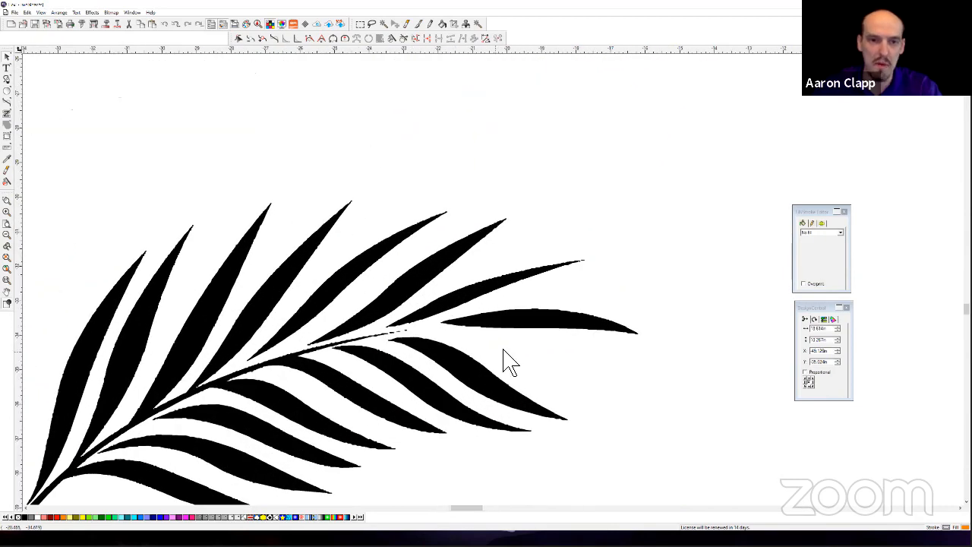
{"action": "scroll", "coordinate": [508, 357], "scroll_direction": "up", "scroll_amount": 4}
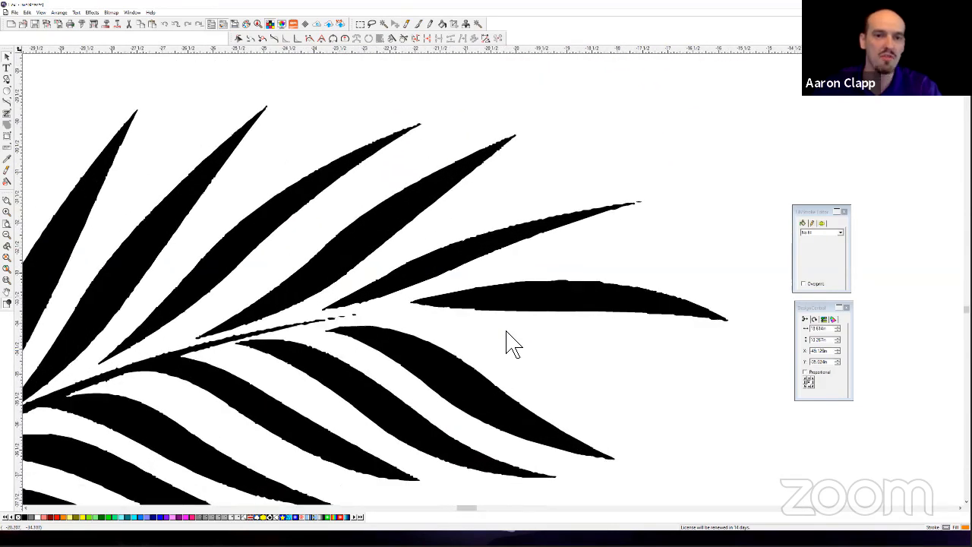
{"action": "scroll", "coordinate": [513, 343], "scroll_direction": "up", "scroll_amount": 1}
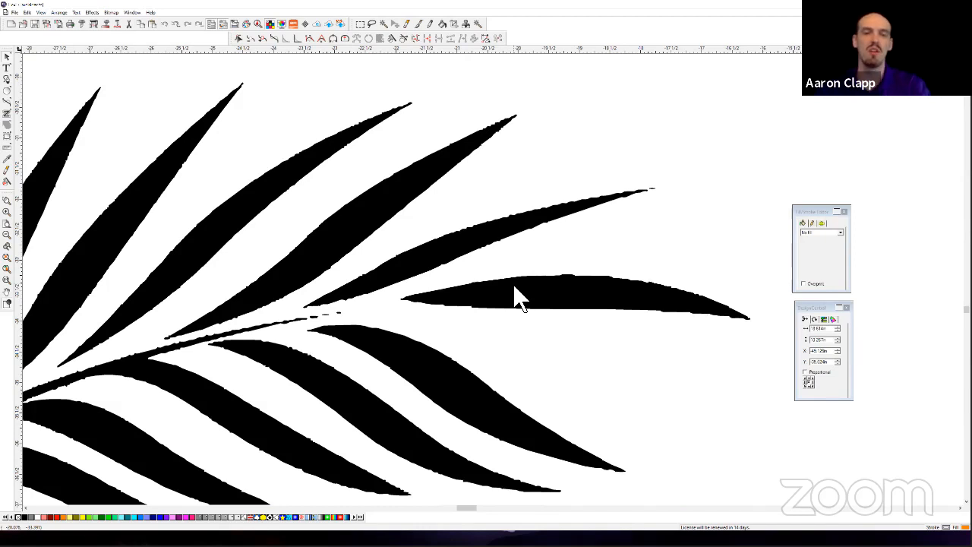
{"action": "scroll", "coordinate": [646, 334], "scroll_direction": "down", "scroll_amount": 1}
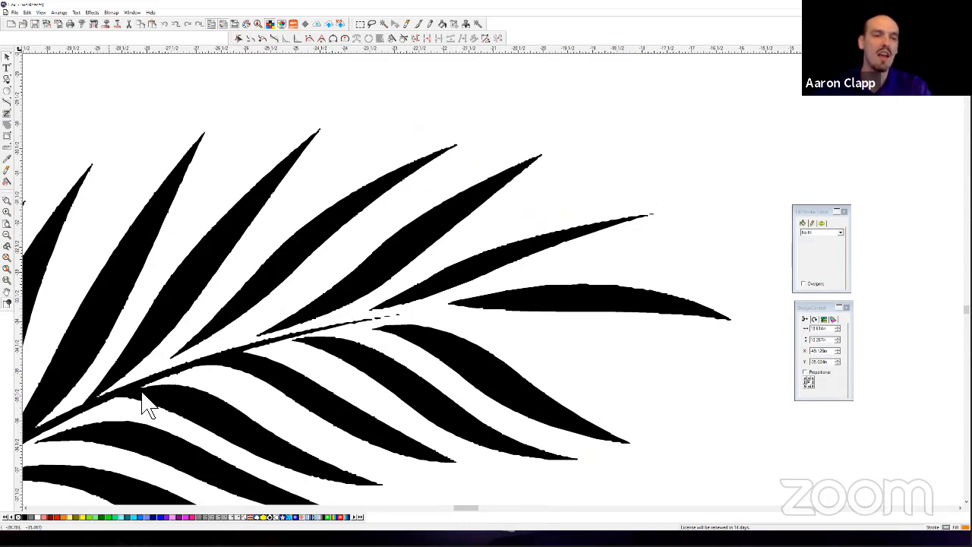
{"action": "scroll", "coordinate": [87, 391], "scroll_direction": "up", "scroll_amount": 3}
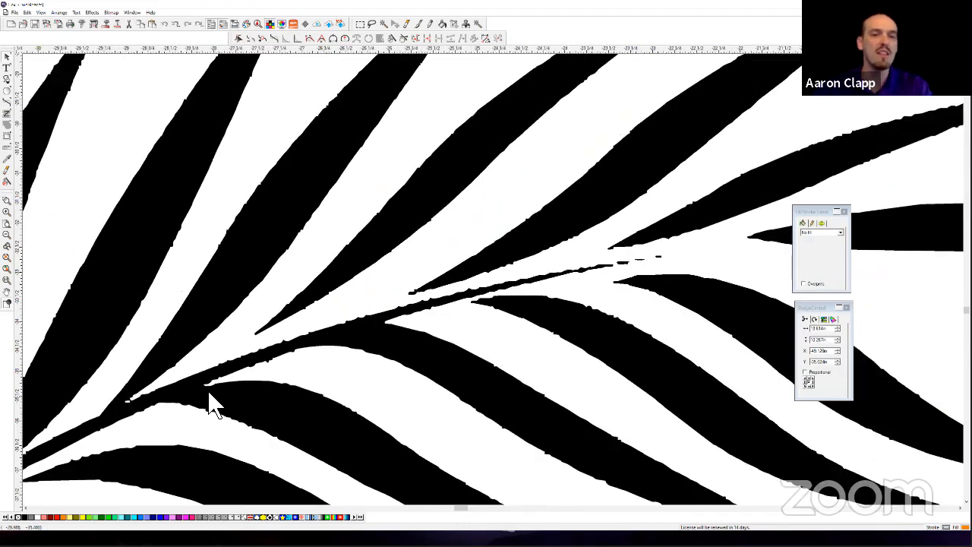
Smooth the jagged upper edges of the stem and a nearby upper leaf in the new trace, and accept the path edits.
{"action": "left_click", "coordinate": [210, 395]}
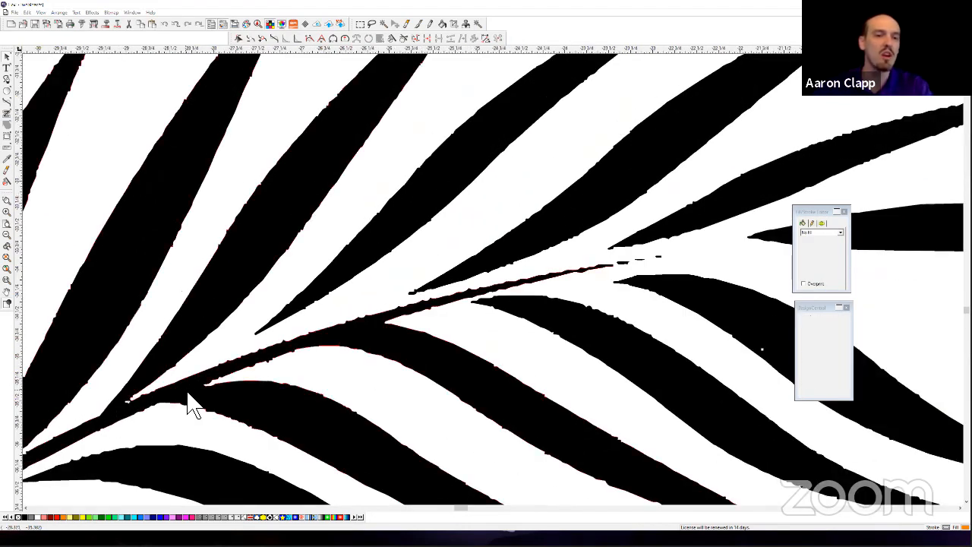
{"action": "left_click", "coordinate": [333, 39]}
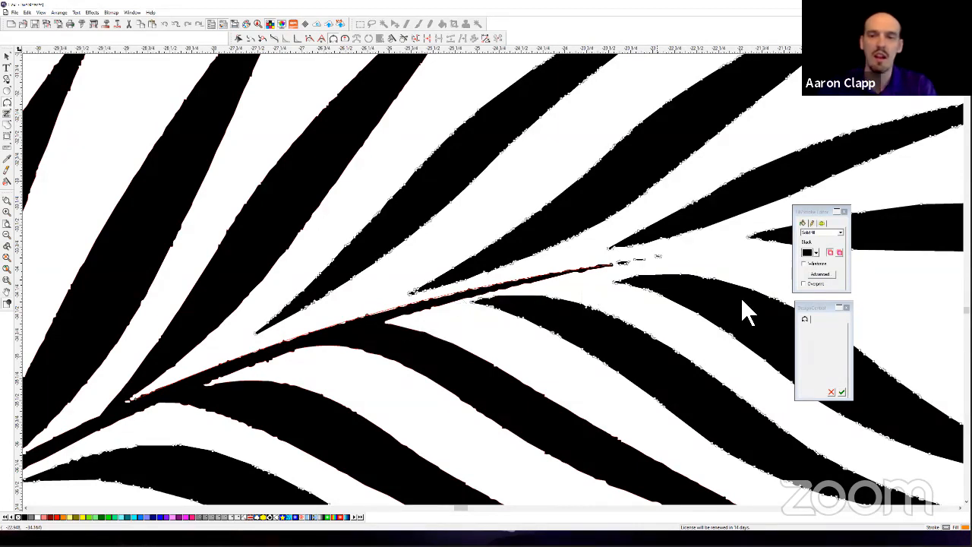
{"action": "left_click", "coordinate": [423, 334]}
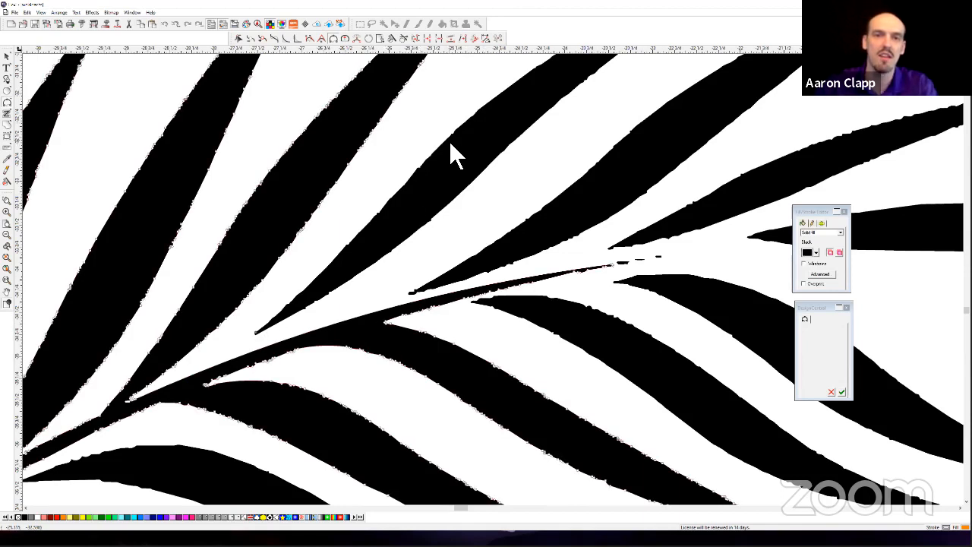
{"action": "left_click", "coordinate": [352, 243]}
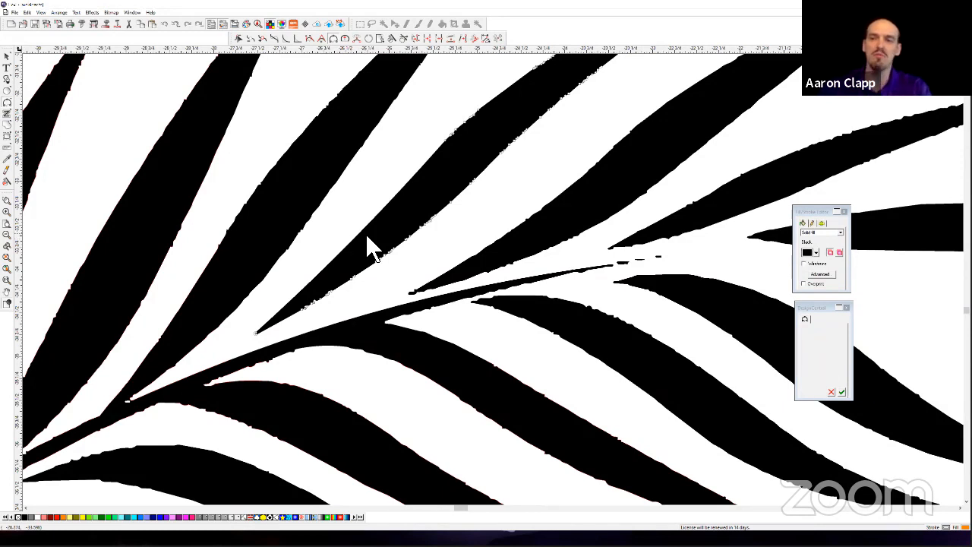
{"action": "scroll", "coordinate": [367, 234], "scroll_direction": "down", "scroll_amount": 5}
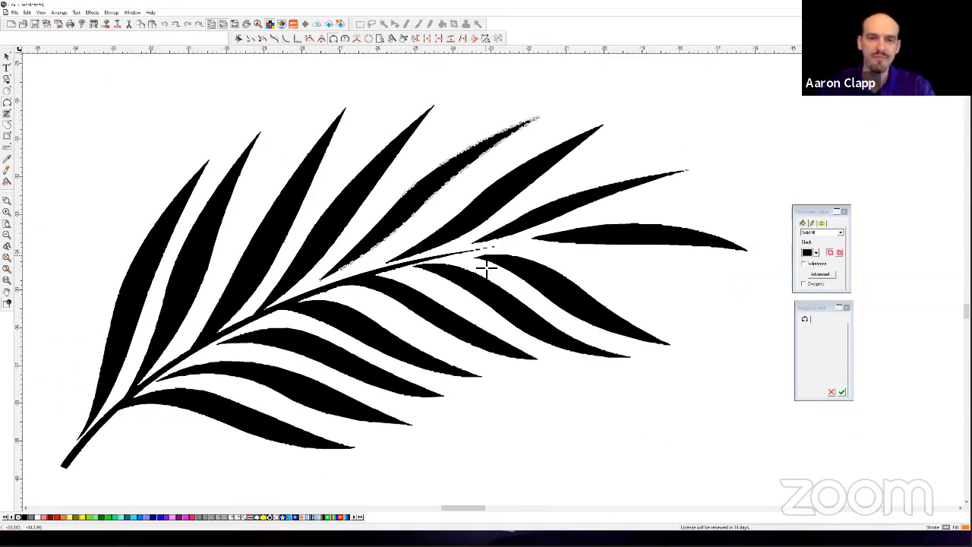
{"action": "scroll", "coordinate": [486, 268], "scroll_direction": "down", "scroll_amount": 2}
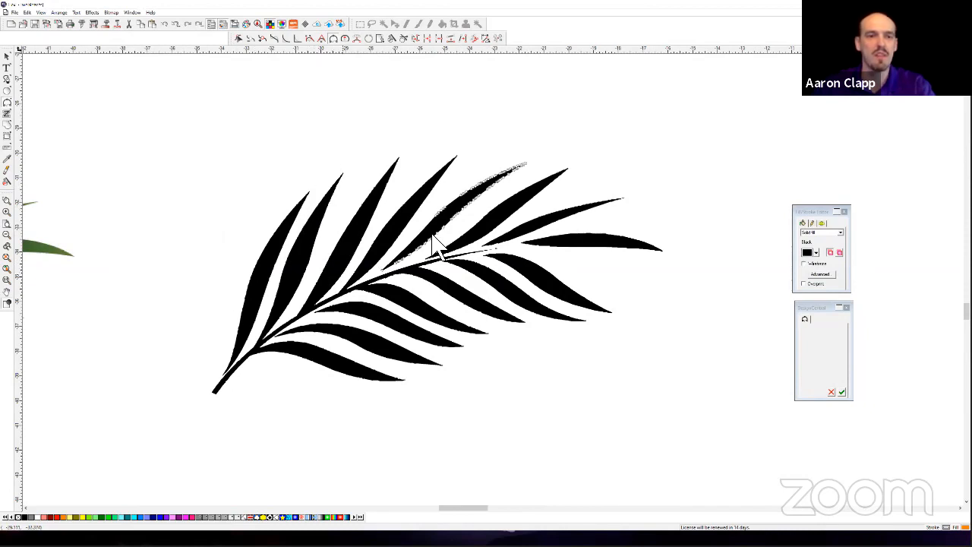
{"action": "scroll", "coordinate": [441, 243], "scroll_direction": "down", "scroll_amount": 2}
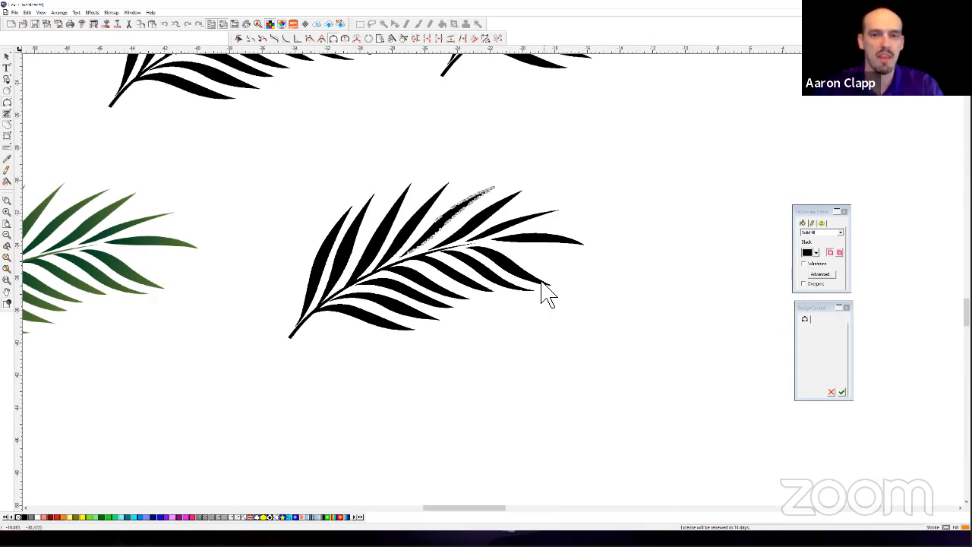
{"action": "scroll", "coordinate": [549, 296], "scroll_direction": "down", "scroll_amount": 2}
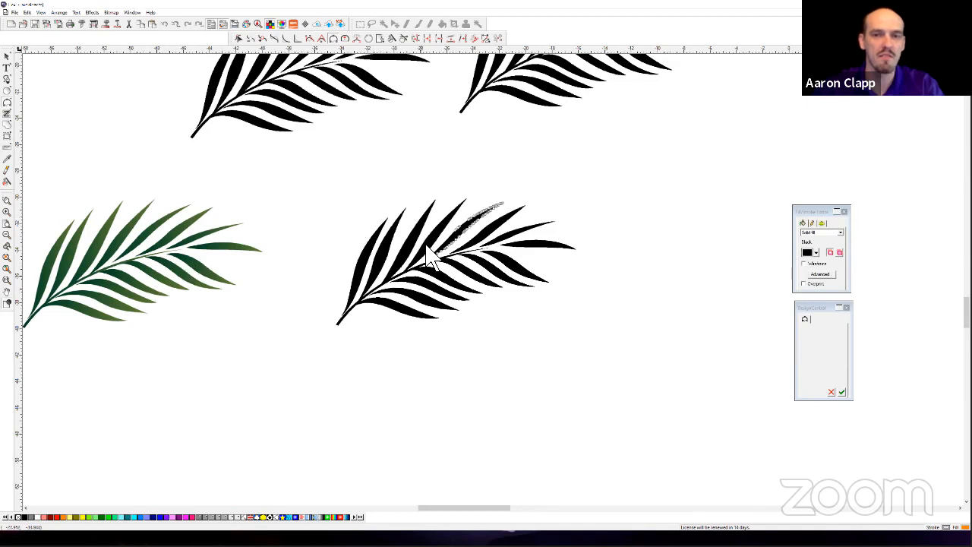
{"action": "left_click", "coordinate": [841, 392]}
Delete all shapes of the smoothed black trace beside the green palm leaf bitmap.
{"action": "left_click_drag", "start_coordinate": [364, 204], "coordinate": [662, 376]}
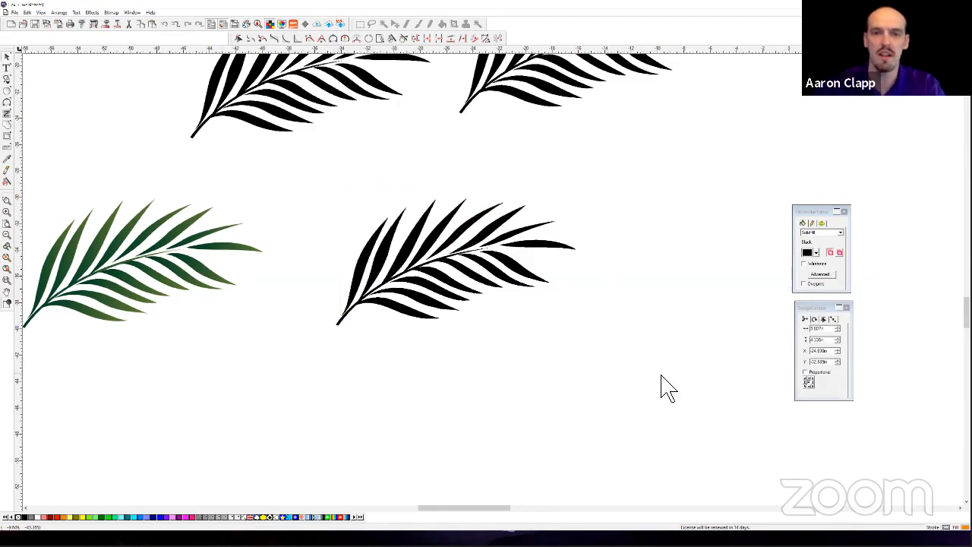
{"action": "key", "text": "Delete"}
Autotrace the 150 DPI palm leaf bitmap over its whole area, exit the tool and move the bitmap off the resulting outline.
{"action": "left_click", "coordinate": [174, 280]}
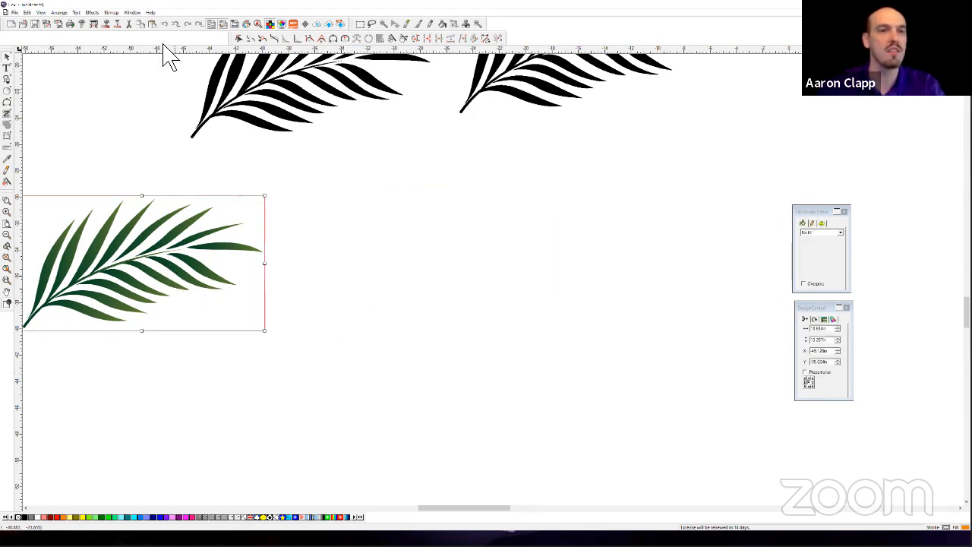
{"action": "left_click", "coordinate": [111, 12]}
{"action": "mouse_move", "coordinate": [134, 81]}
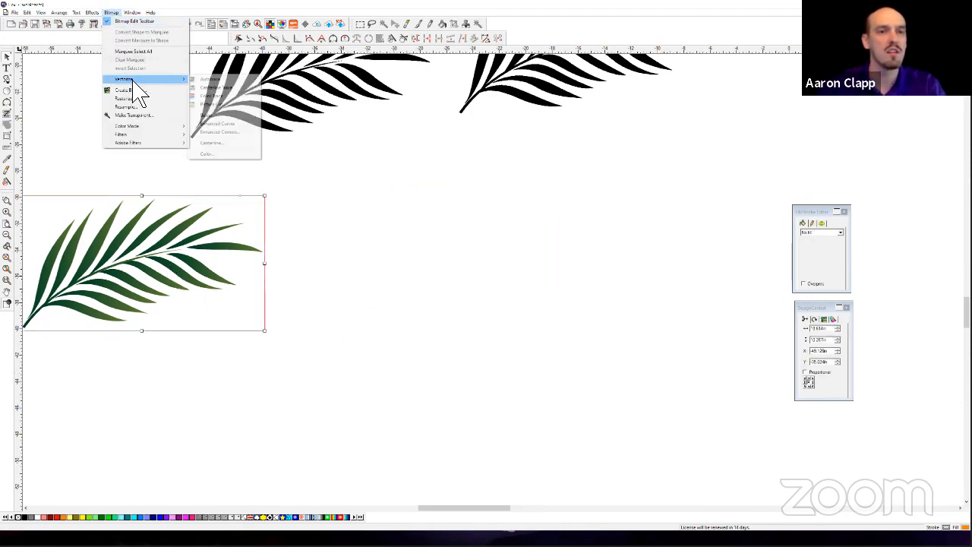
{"action": "left_click", "coordinate": [206, 80]}
{"action": "scroll", "coordinate": [116, 245], "scroll_direction": "down", "scroll_amount": 1}
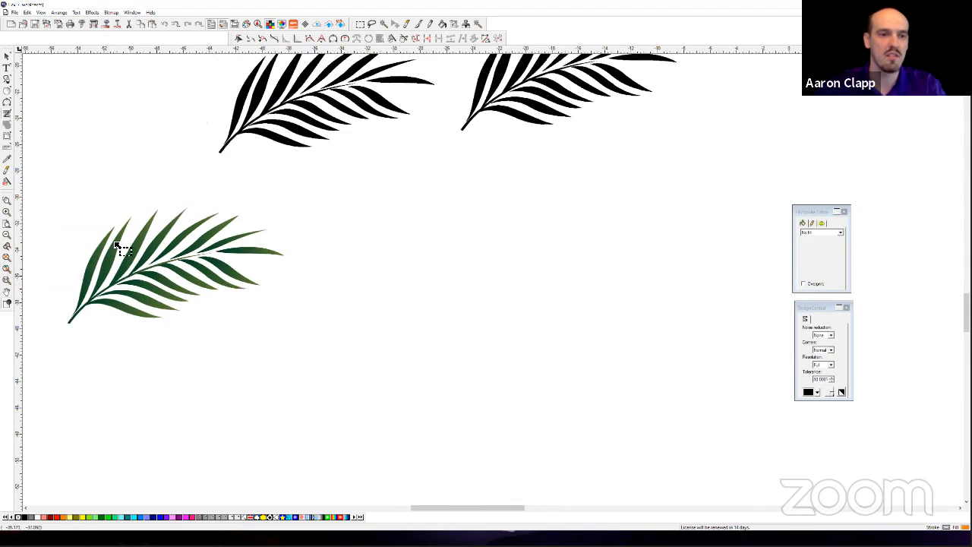
{"action": "left_click_drag", "start_coordinate": [54, 213], "coordinate": [319, 347]}
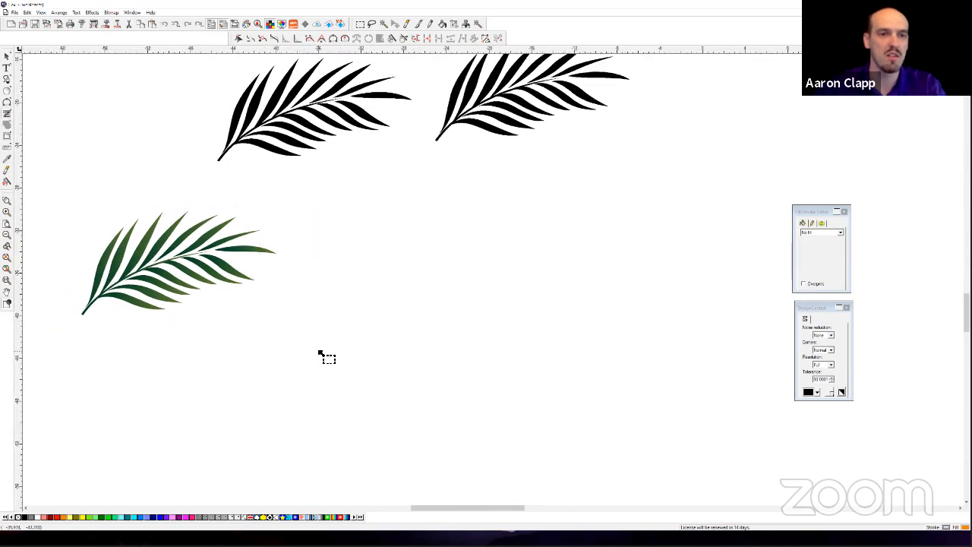
{"action": "right_click", "coordinate": [354, 250]}
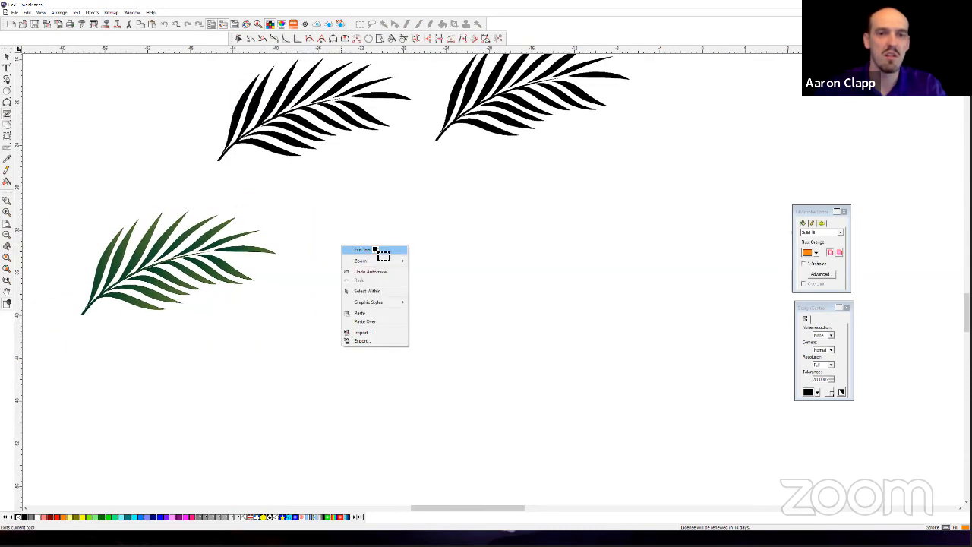
{"action": "left_click", "coordinate": [376, 250]}
{"action": "left_click_drag", "start_coordinate": [276, 275], "coordinate": [471, 316]}
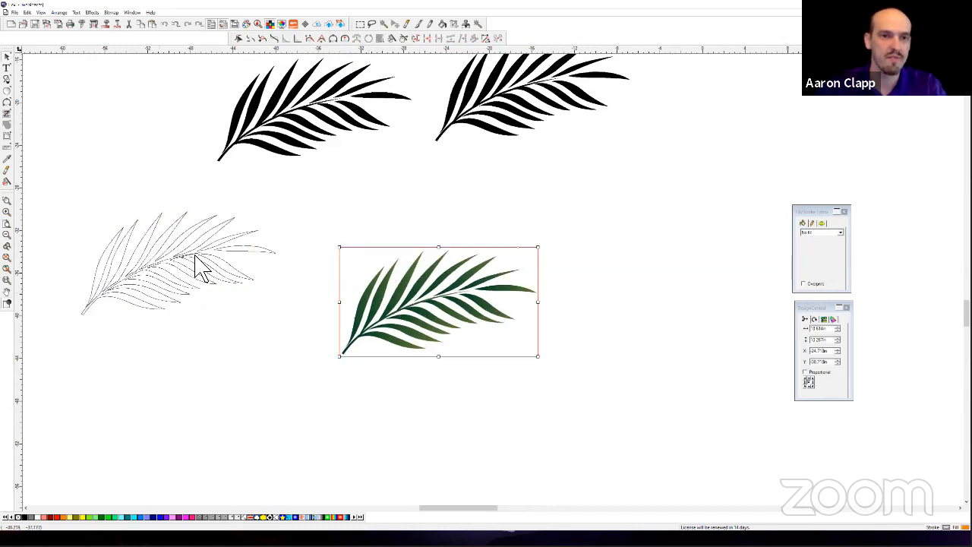
Examine the autotraced palm leaf outline and the pixel edges of the source bitmap up close.
{"action": "scroll", "coordinate": [195, 265], "scroll_direction": "up", "scroll_amount": 3}
{"action": "scroll", "coordinate": [209, 196], "scroll_direction": "up", "scroll_amount": 3}
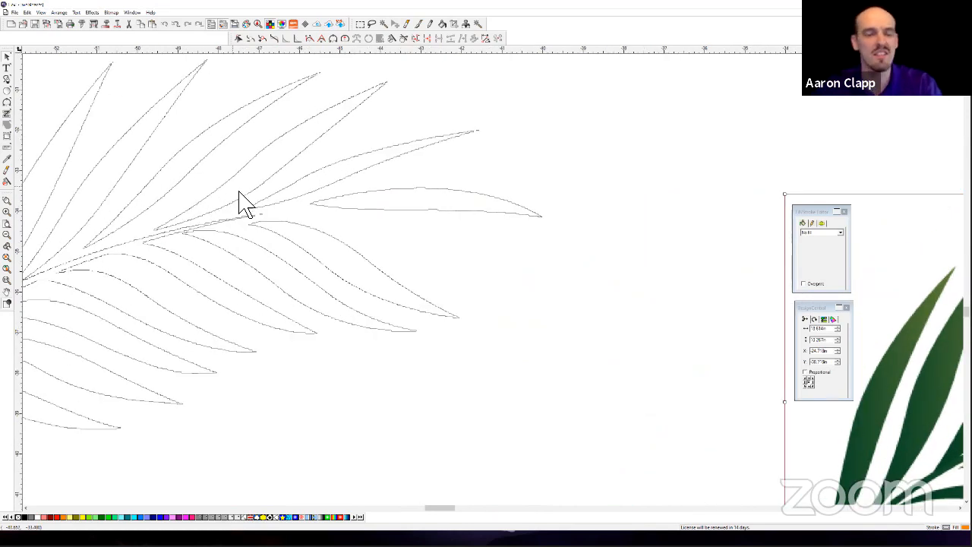
{"action": "scroll", "coordinate": [341, 272], "scroll_direction": "down", "scroll_amount": 2}
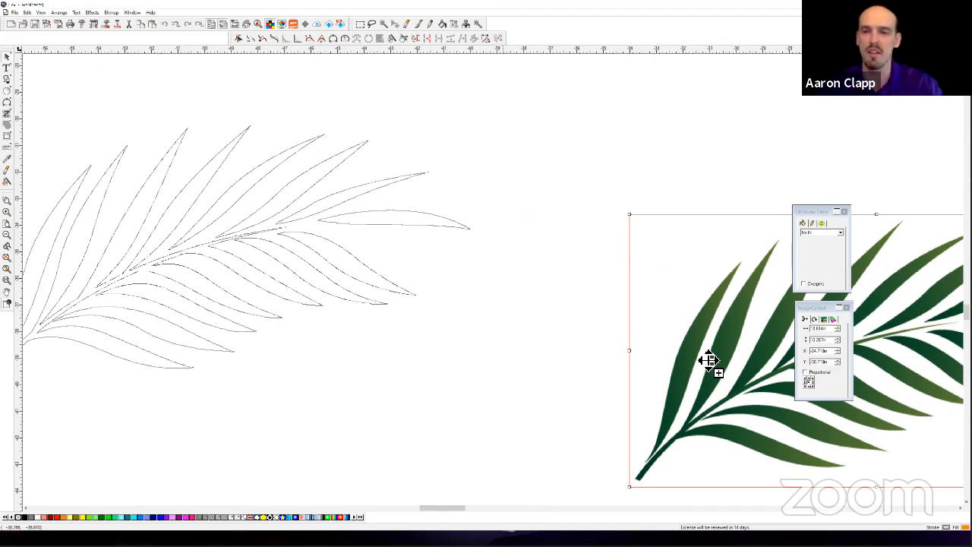
{"action": "scroll", "coordinate": [768, 380], "scroll_direction": "up", "scroll_amount": 2}
{"action": "scroll", "coordinate": [769, 372], "scroll_direction": "up", "scroll_amount": 4}
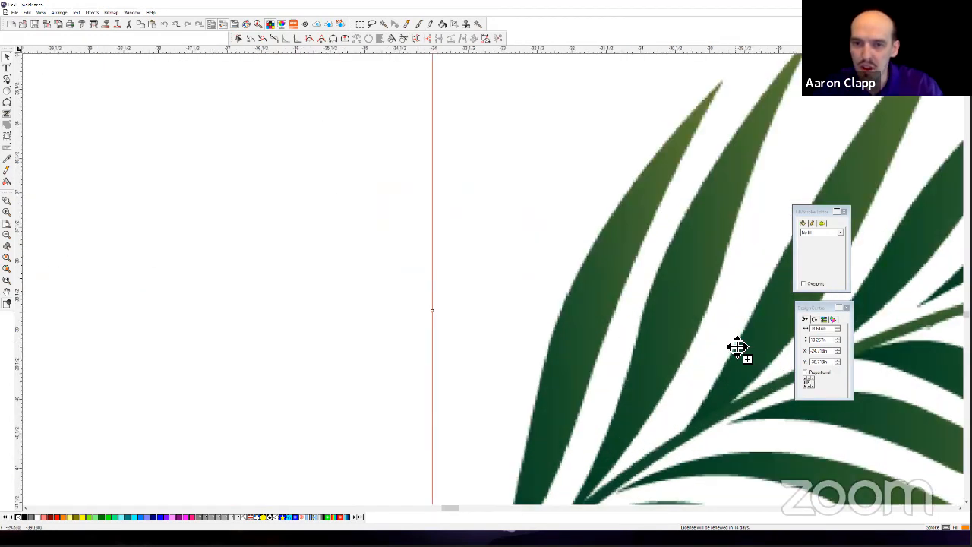
{"action": "scroll", "coordinate": [781, 353], "scroll_direction": "up", "scroll_amount": 3}
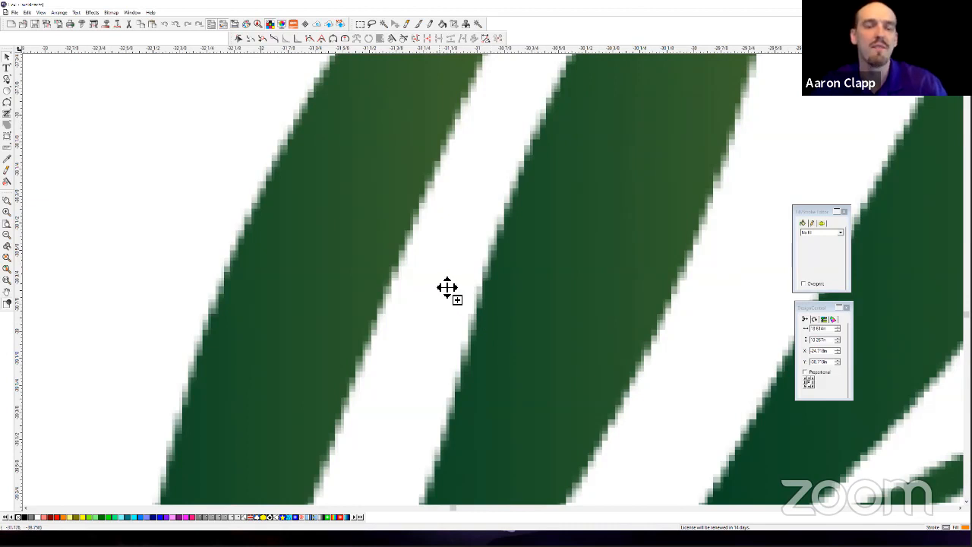
{"action": "scroll", "coordinate": [447, 287], "scroll_direction": "down", "scroll_amount": 5}
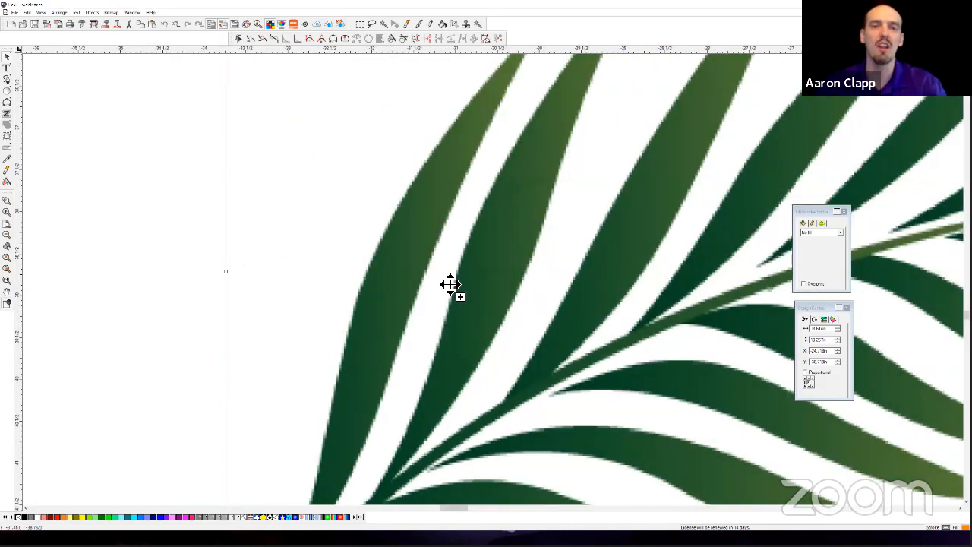
{"action": "scroll", "coordinate": [450, 285], "scroll_direction": "down", "scroll_amount": 2}
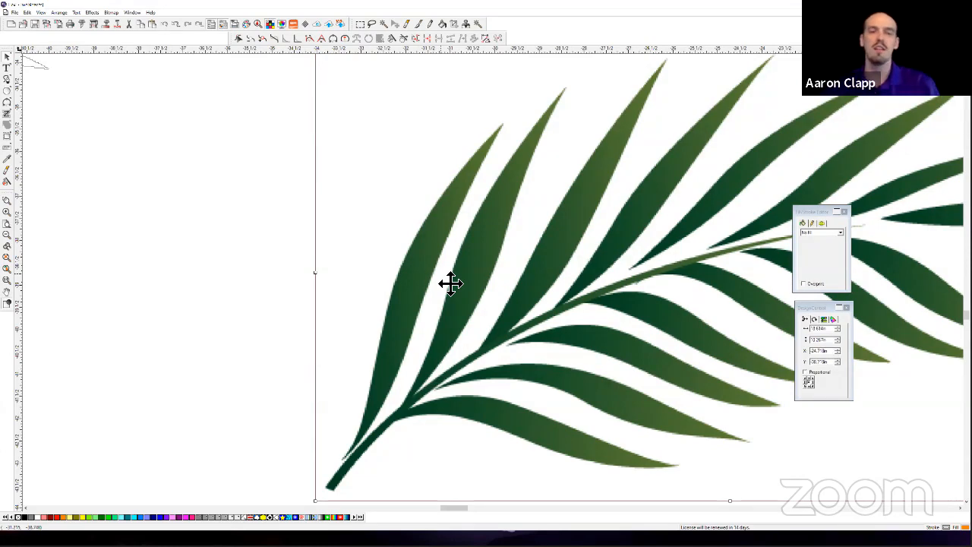
{"action": "scroll", "coordinate": [260, 278], "scroll_direction": "down", "scroll_amount": 2}
{"action": "scroll", "coordinate": [304, 285], "scroll_direction": "down", "scroll_amount": 2}
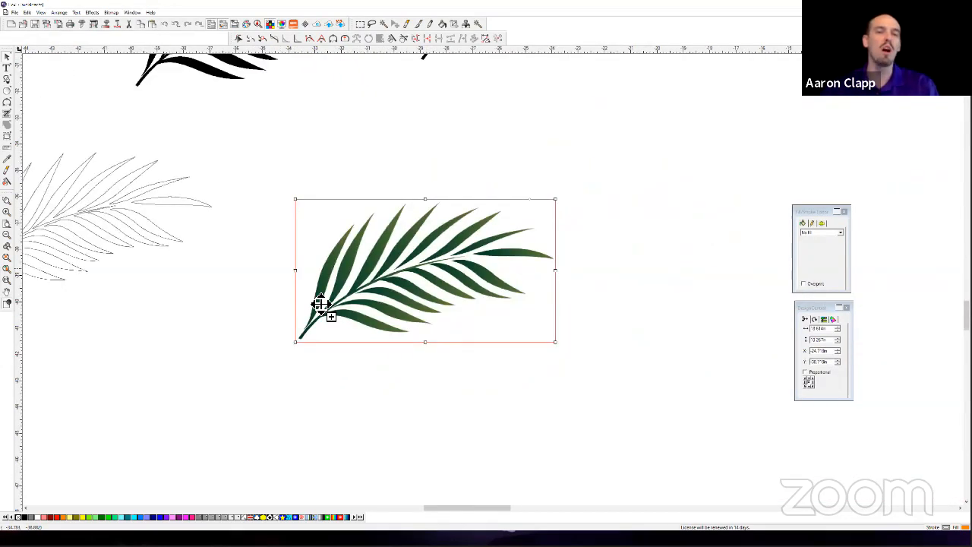
Review the sample artwork above the palm leaves and select the Fix the Retouch logo.
{"action": "scroll", "coordinate": [362, 330], "scroll_direction": "down", "scroll_amount": 2}
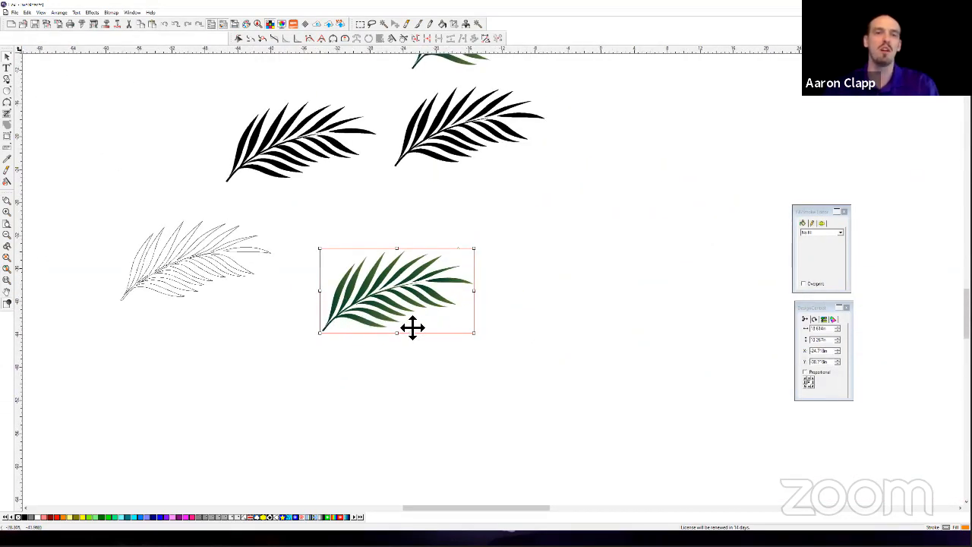
{"action": "scroll", "coordinate": [477, 321], "scroll_direction": "up", "scroll_amount": 2}
{"action": "scroll", "coordinate": [480, 319], "scroll_direction": "up", "scroll_amount": 2}
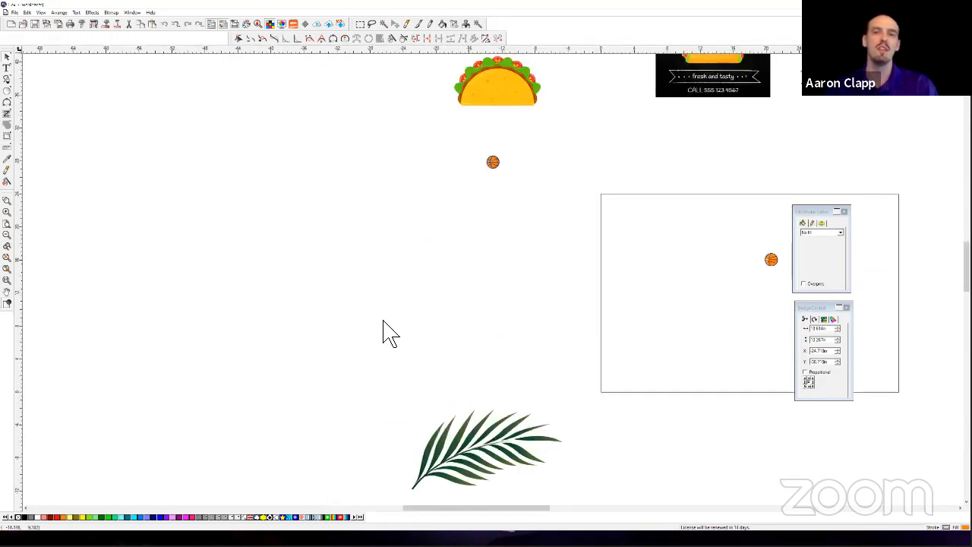
{"action": "scroll", "coordinate": [382, 332], "scroll_direction": "down", "scroll_amount": 1}
{"action": "scroll", "coordinate": [434, 312], "scroll_direction": "down", "scroll_amount": 1}
{"action": "scroll", "coordinate": [490, 302], "scroll_direction": "up", "scroll_amount": 2}
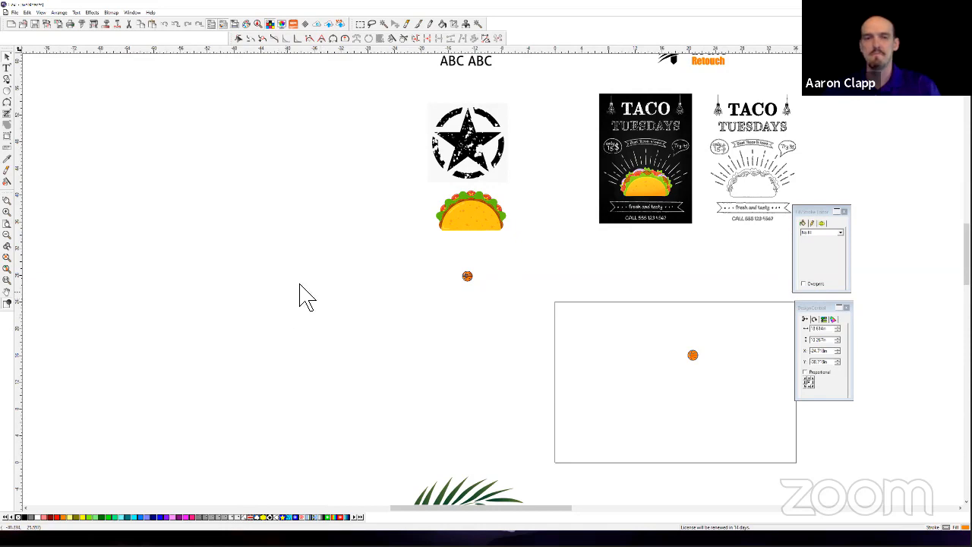
{"action": "scroll", "coordinate": [273, 281], "scroll_direction": "down", "scroll_amount": 1}
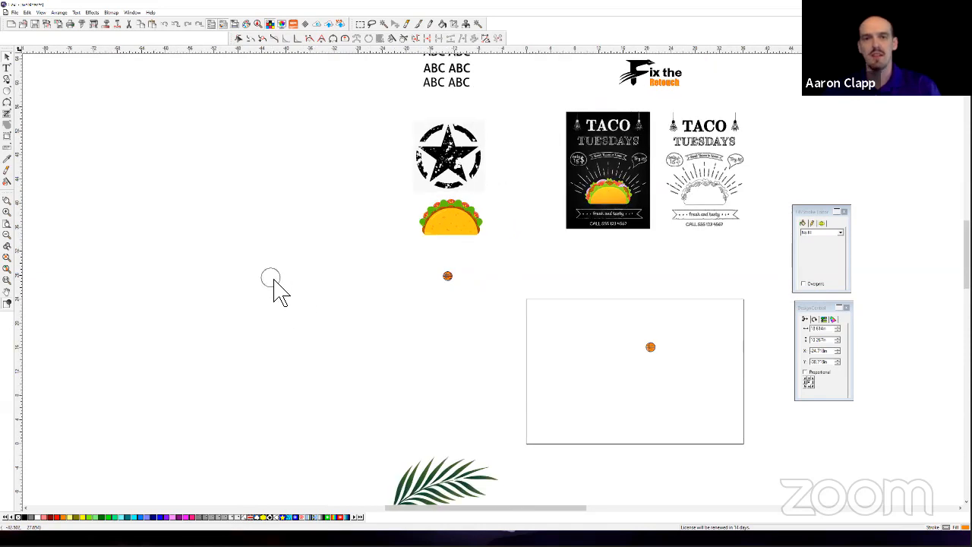
{"action": "scroll", "coordinate": [574, 234], "scroll_direction": "up", "scroll_amount": 1}
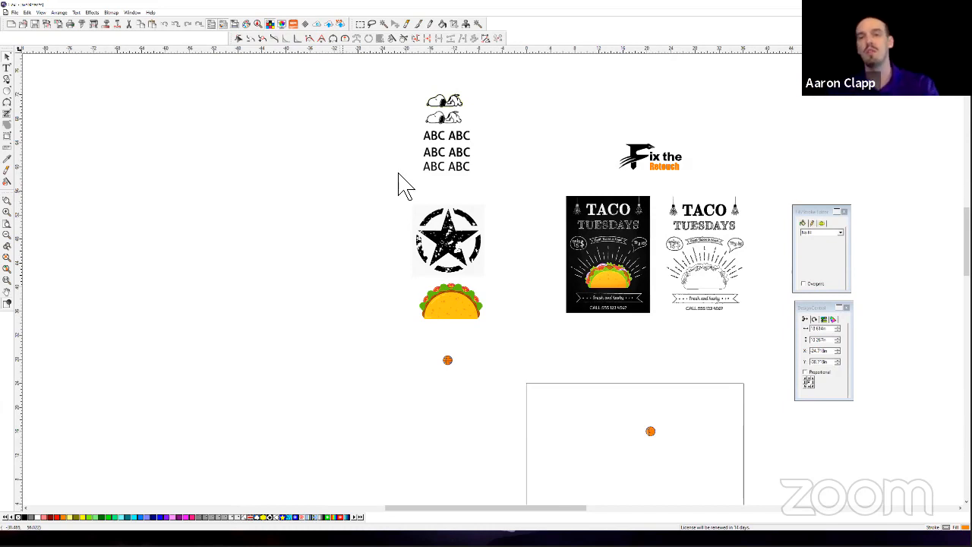
{"action": "left_click_drag", "start_coordinate": [599, 121], "coordinate": [718, 188]}
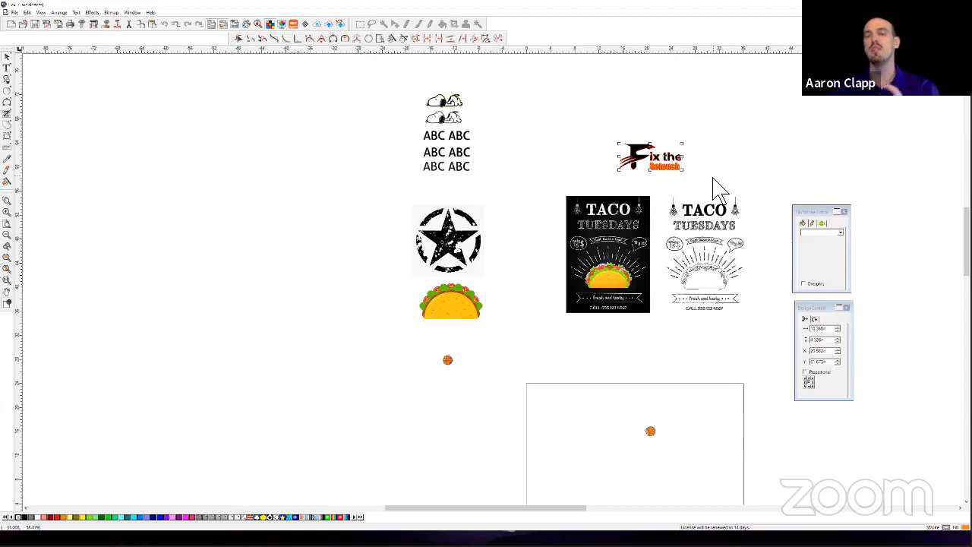